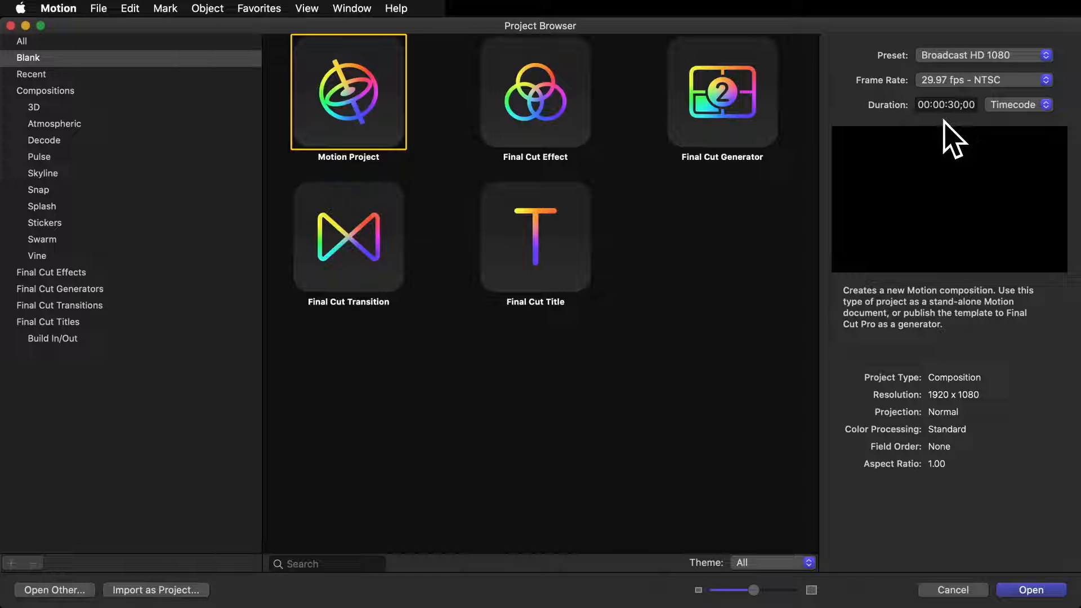
- Examine the timecode segments of the project duration and the unit choices Frames, Timecode and Seconds
left_click(958, 107)
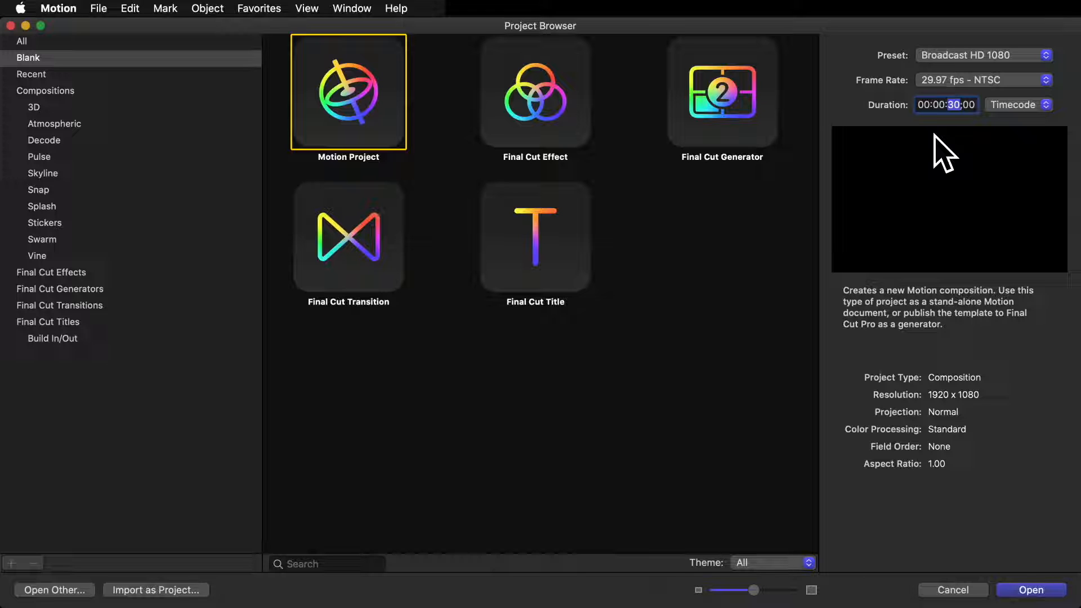
left_click(844, 110)
left_click_drag(934, 105, 947, 108)
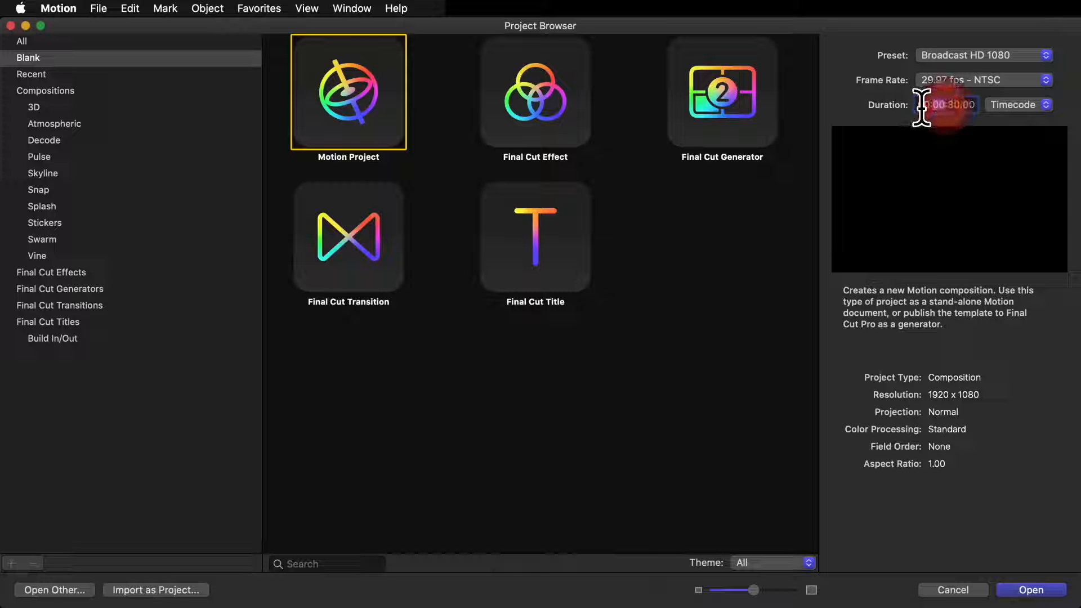
left_click(923, 106)
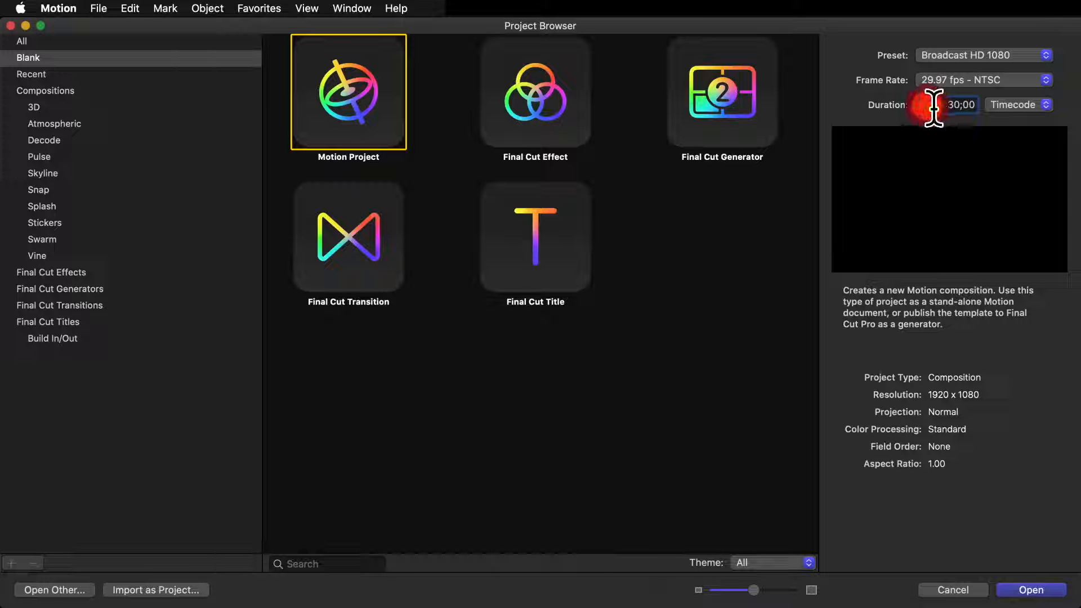
left_click(969, 105)
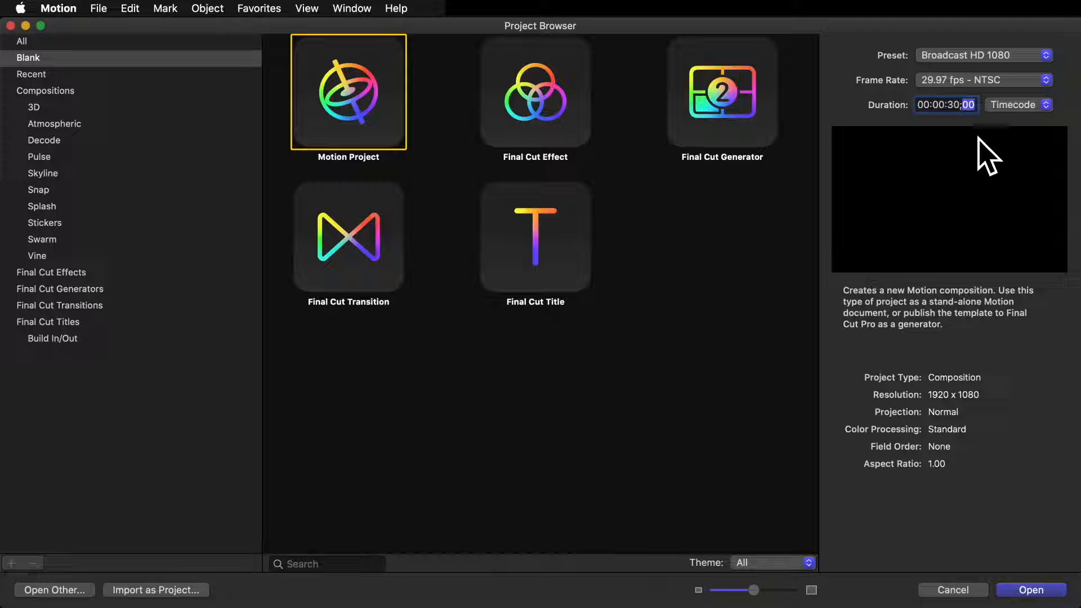
left_click(998, 106)
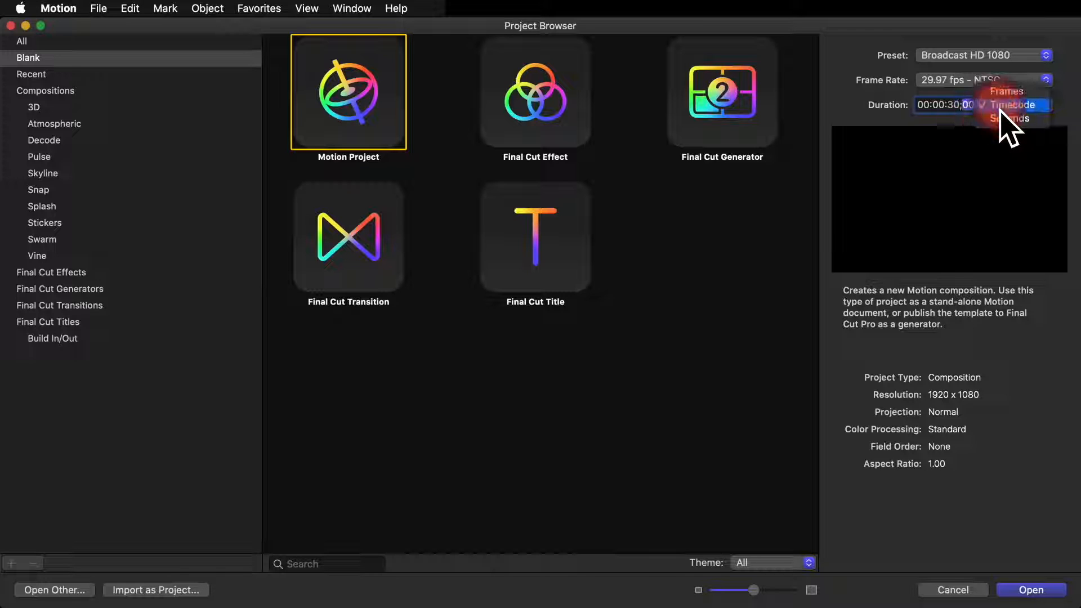
left_click(974, 124)
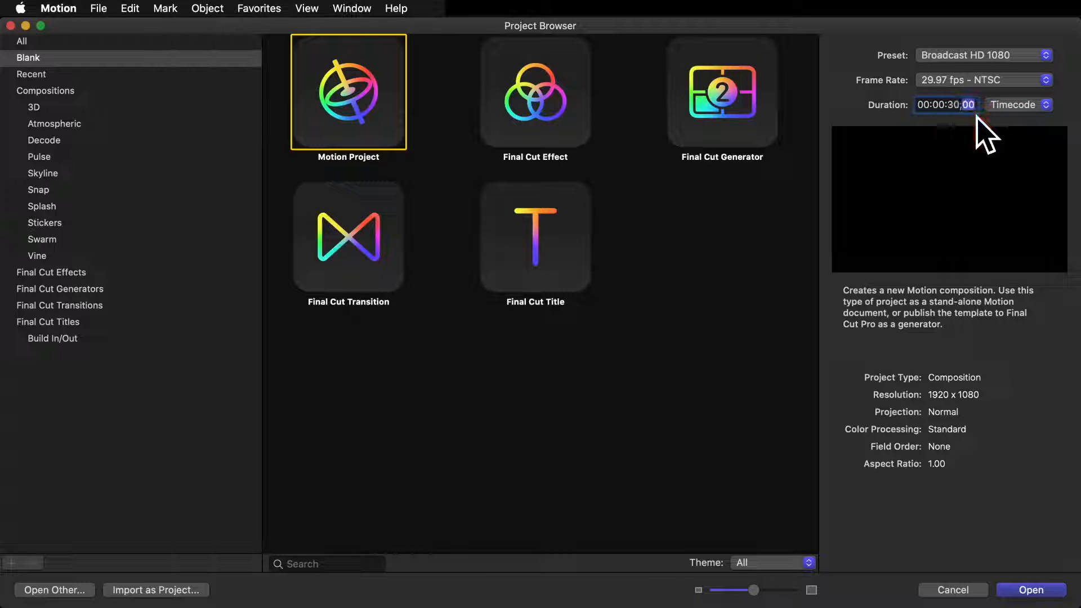
left_click(957, 105)
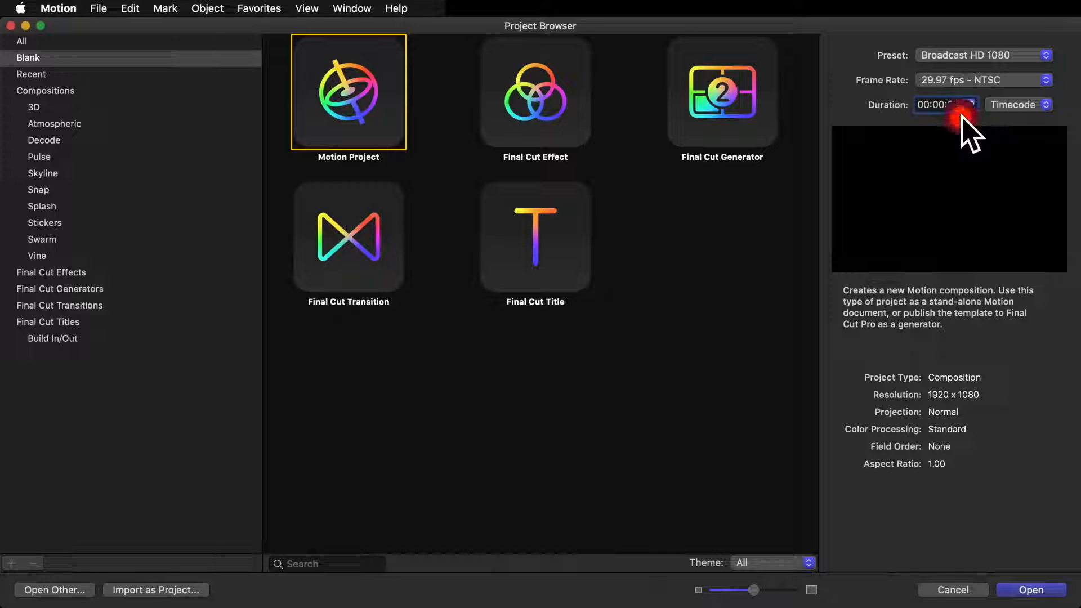
left_click(1001, 107)
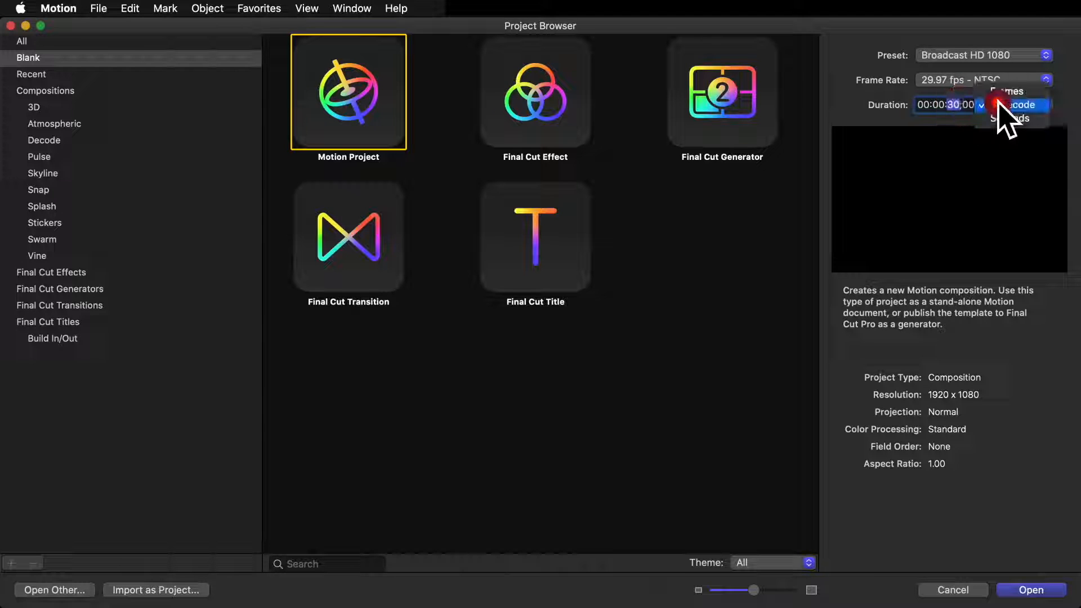
left_click(929, 112)
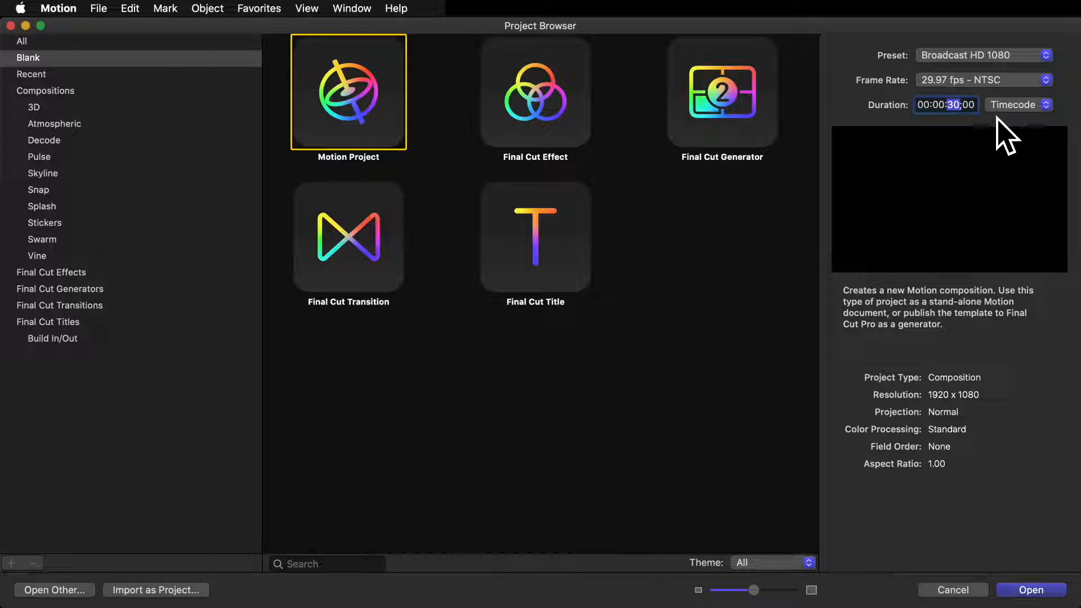
left_click(946, 106)
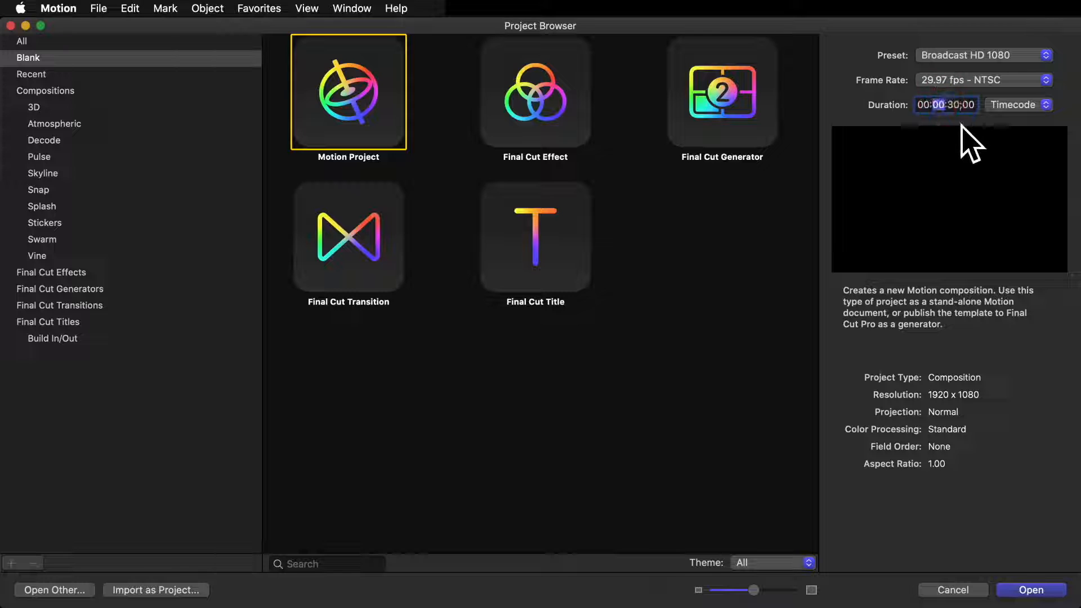
left_click(957, 117)
left_click(952, 106)
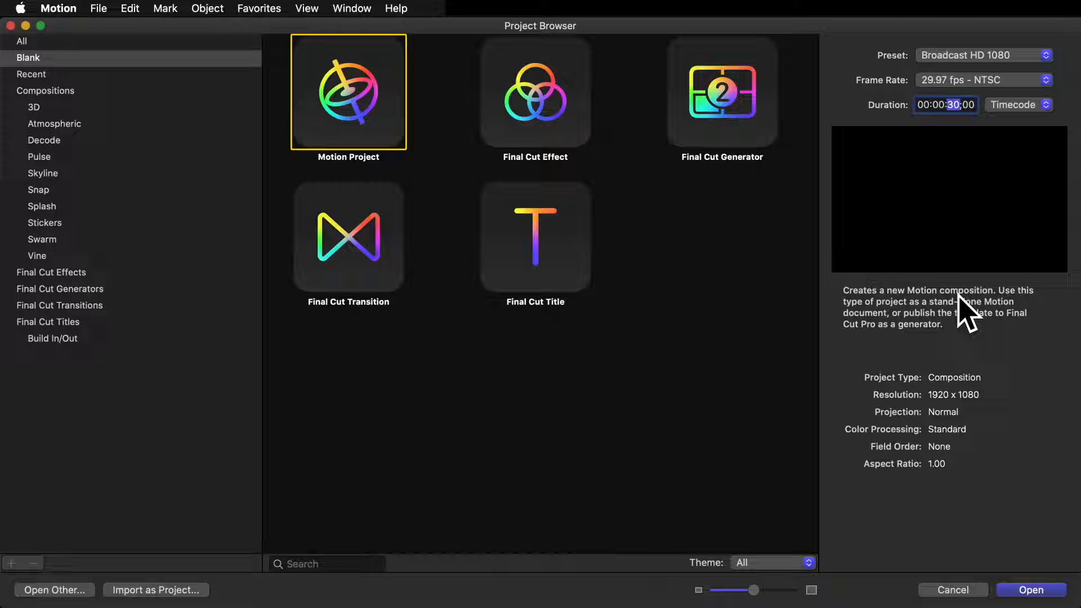
- Open a blank Motion Project at Broadcast HD 1080, 29.97 fps, and import tha business Mastered 6.wav
left_click(1023, 589)
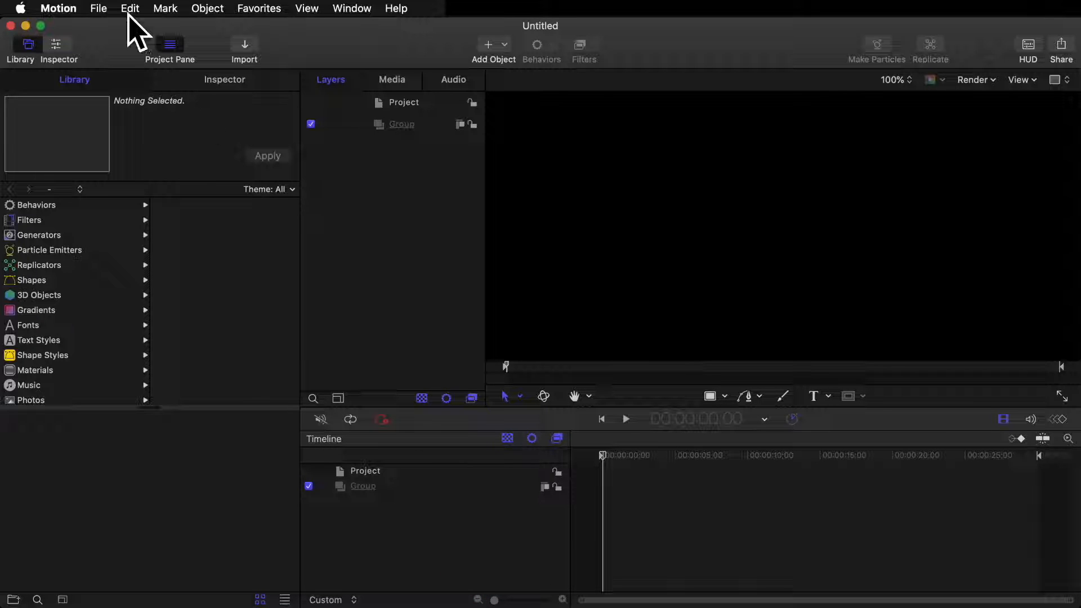
left_click(254, 44)
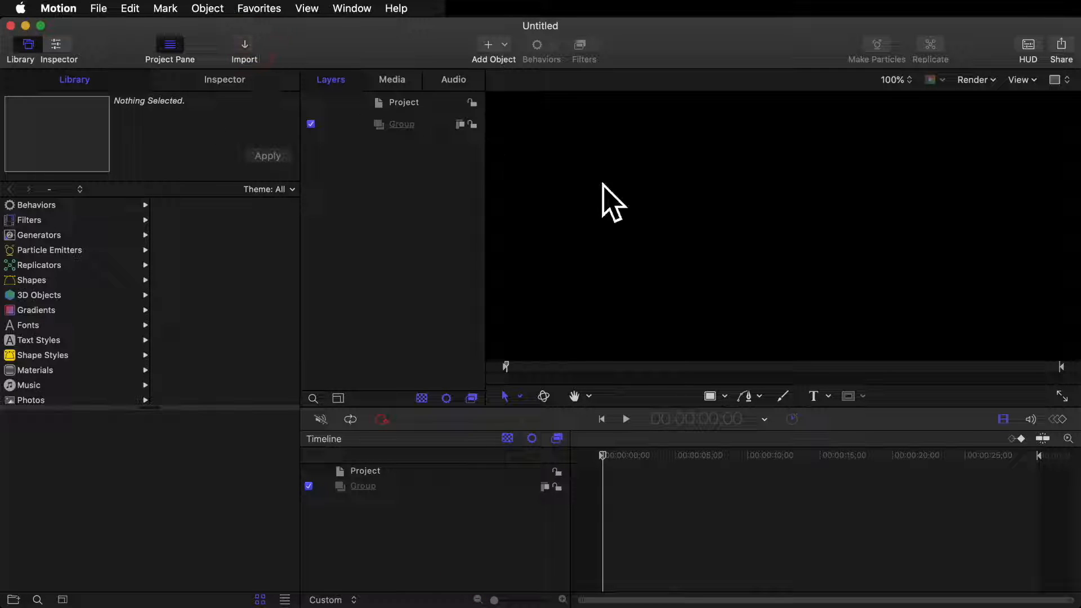
scroll(575, 241, "down", 2)
scroll(574, 245, "down", 8)
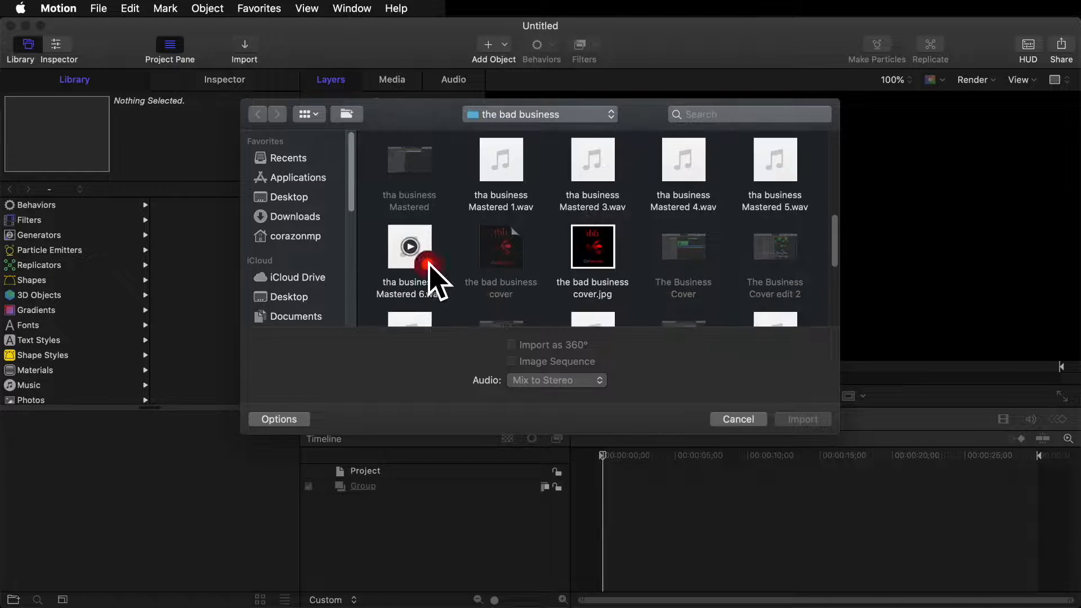
double_click(411, 248)
- Show the audio tracks in the timeline and bring the audio clip's start edge back to the project start
left_click_drag(511, 376, 1003, 379)
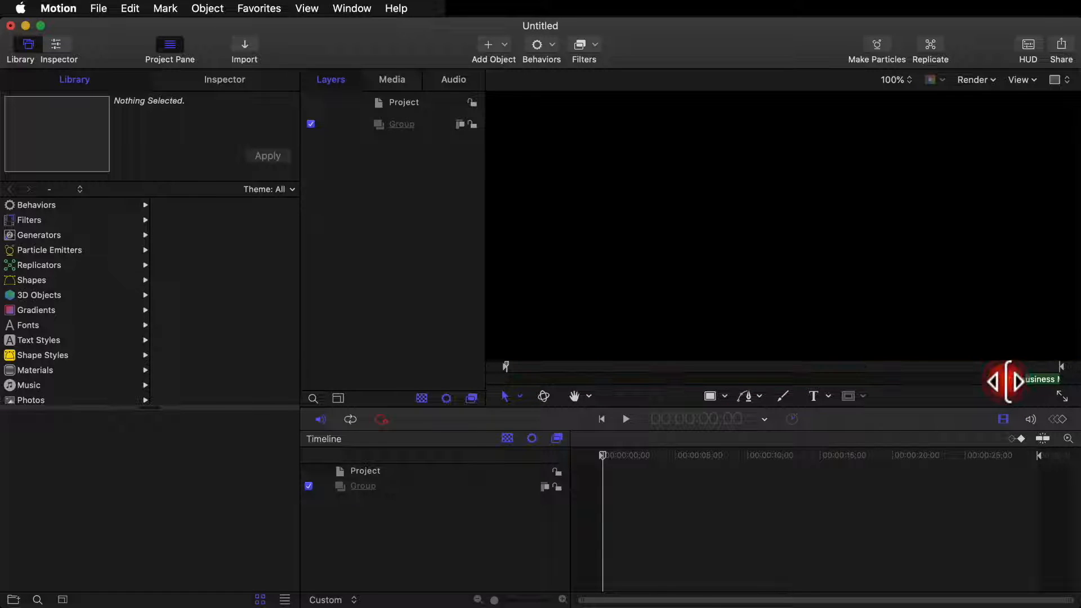
left_click(1030, 419)
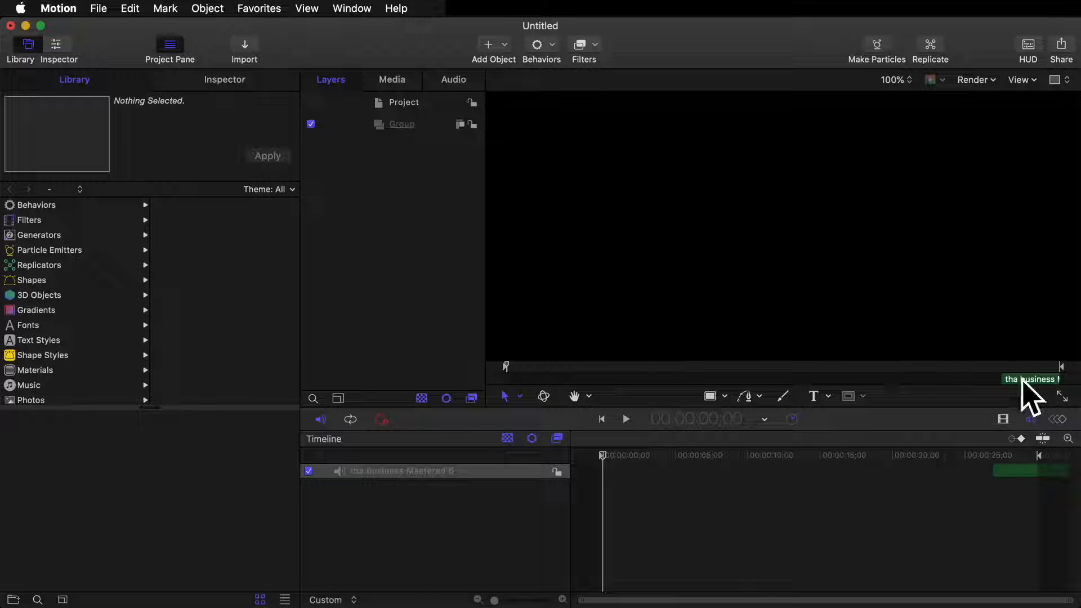
left_click_drag(1007, 378, 1019, 378)
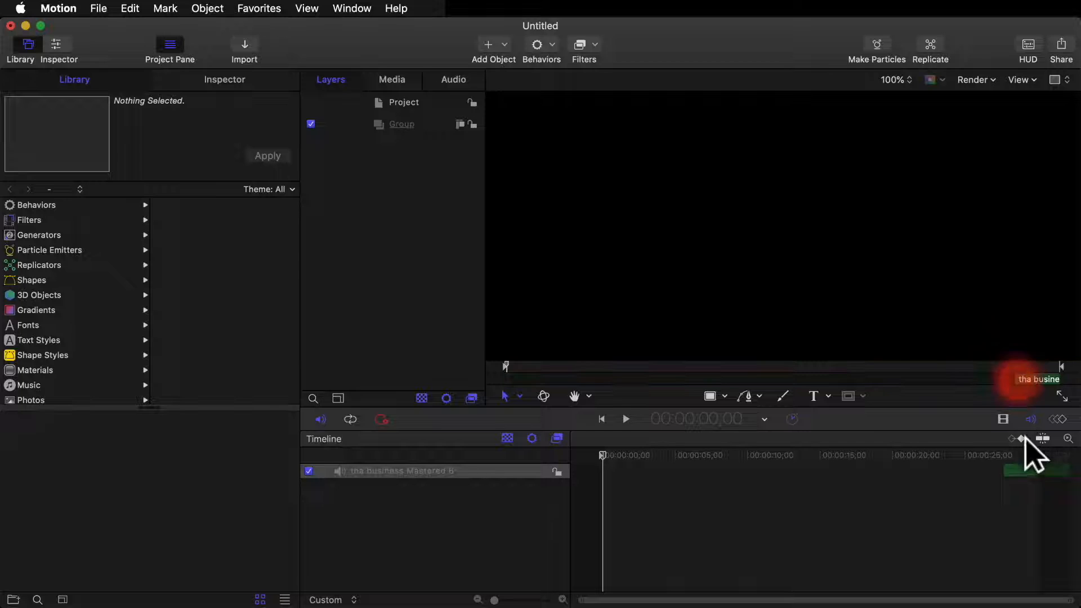
left_click_drag(1039, 379, 516, 375)
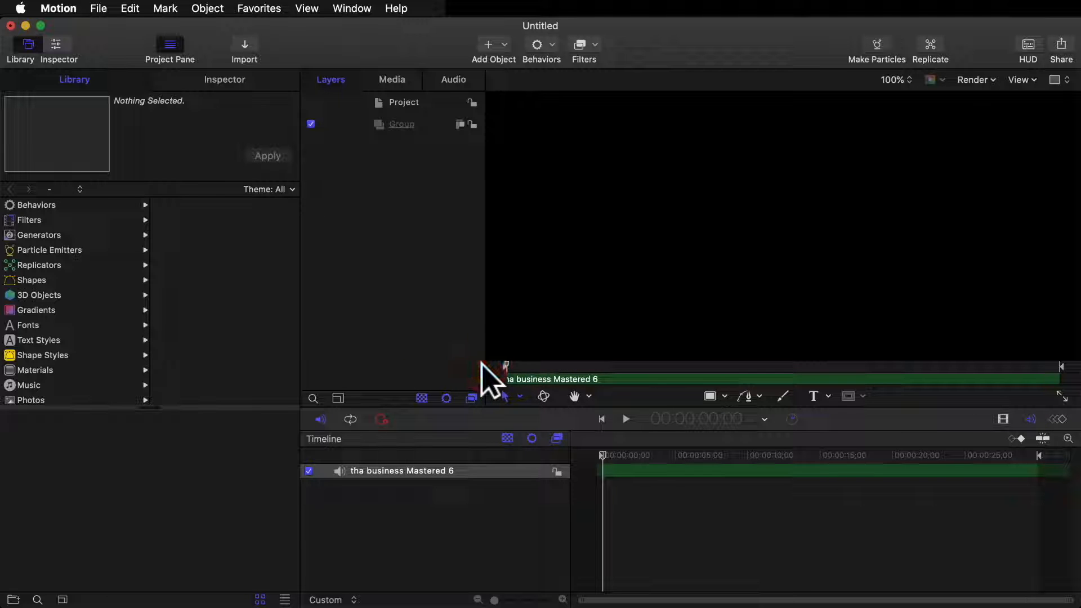
- Play part of the audio clip, then try shifting its start edge and return it to the project start
key("space")
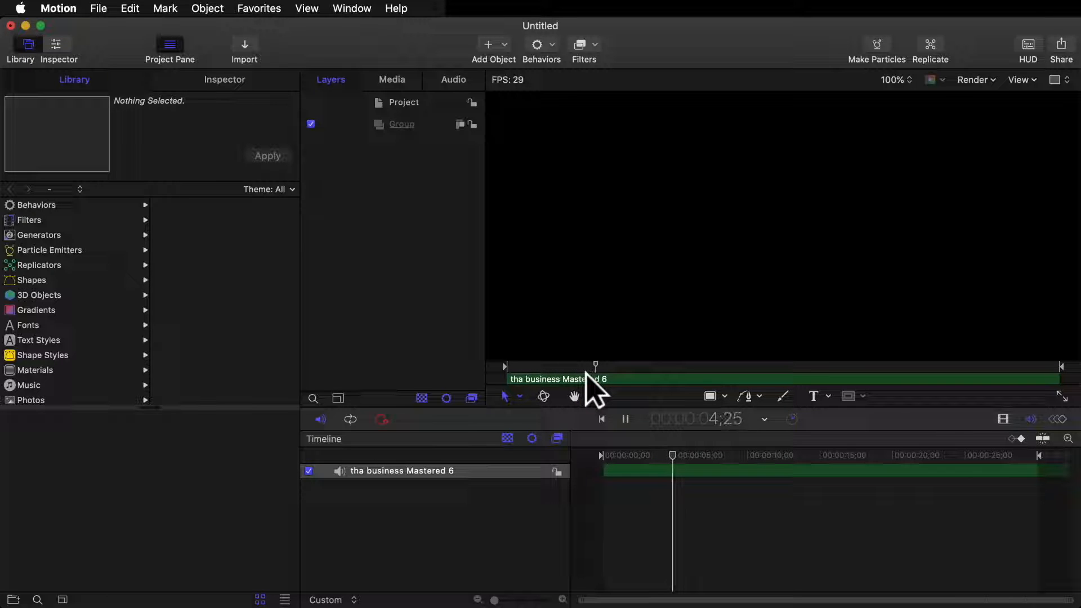
key("space")
left_click_drag(585, 376, 596, 376)
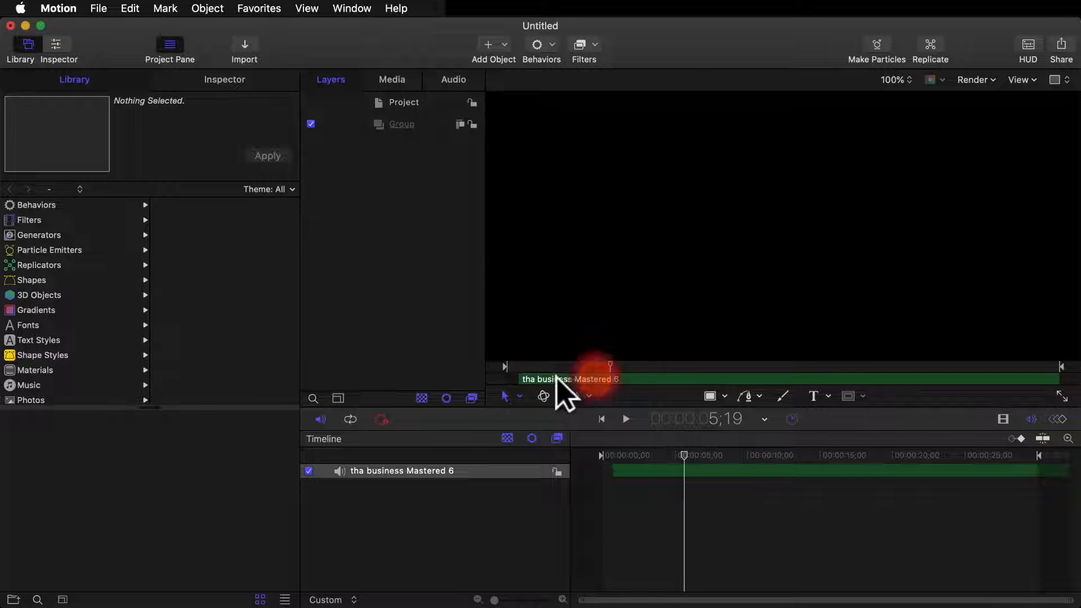
left_click_drag(519, 377, 501, 362)
- Trim the audio clip's in point to the project's first frame and its out point to 00:00:29;29
left_click(524, 363)
key("i")
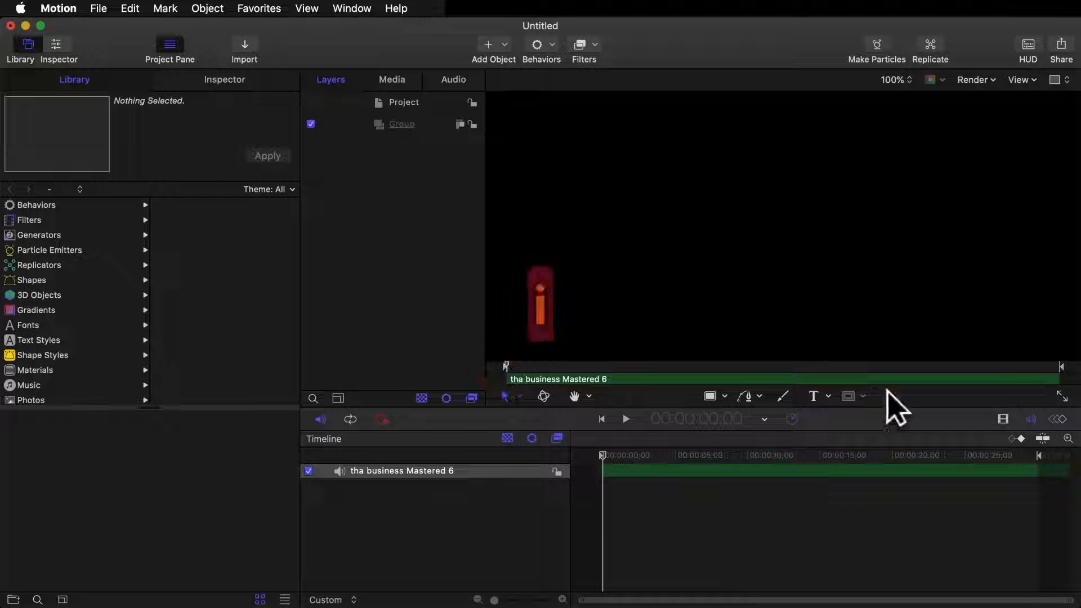
left_click_drag(1004, 365, 1077, 366)
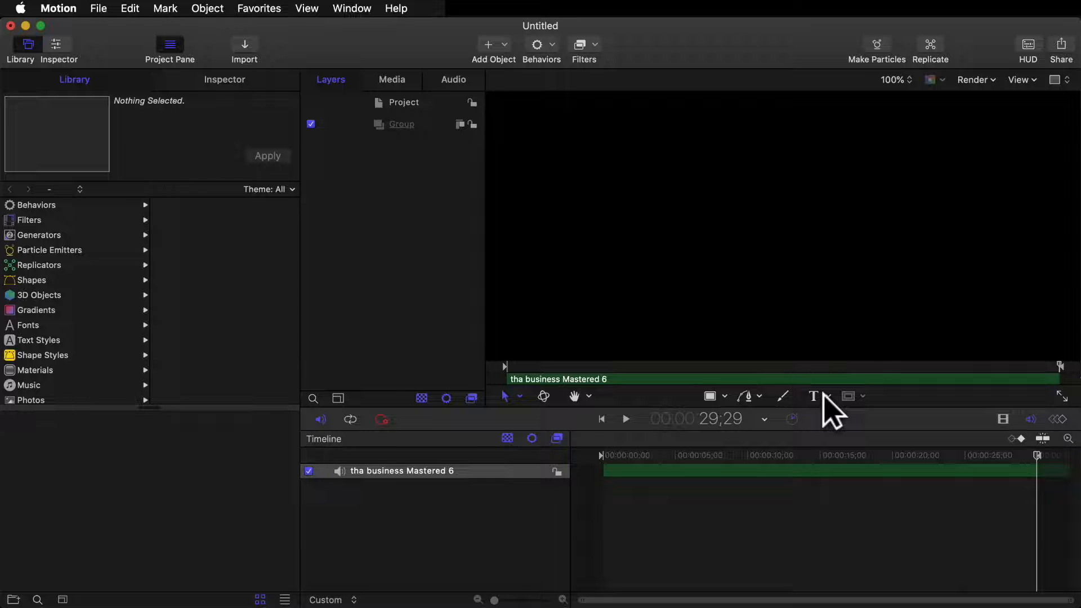
key("o")
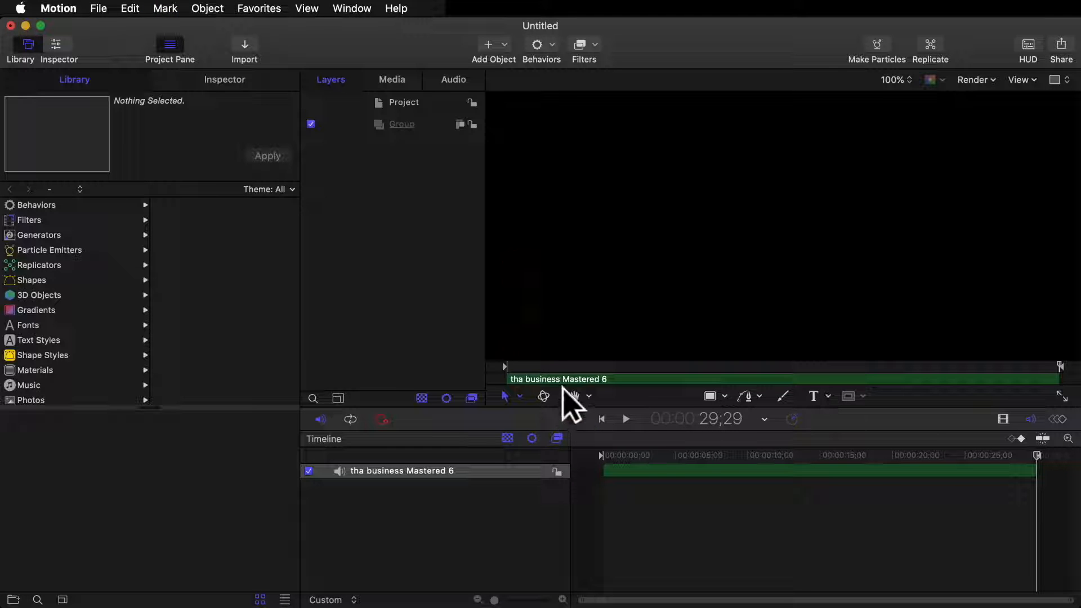
- Play the trimmed audio from the project start, then return the playhead to the first frame
left_click_drag(554, 366, 464, 358)
left_click(627, 418)
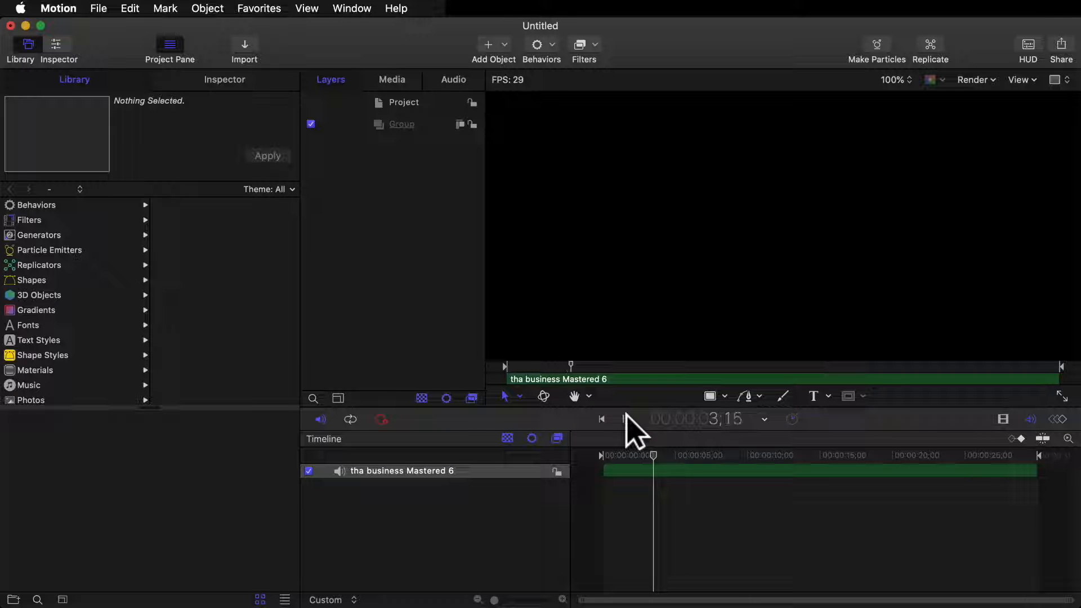
left_click_drag(620, 452, 493, 452)
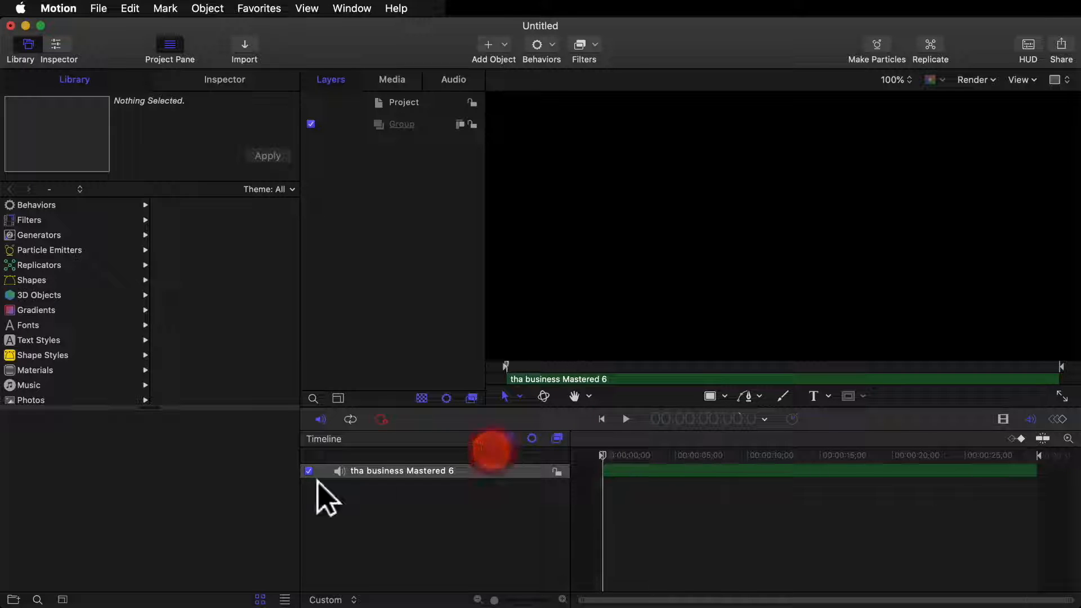
- Disable the tha business Mastered 6 audio track, test its activation in the audio list, and return to the layers list
left_click(308, 470)
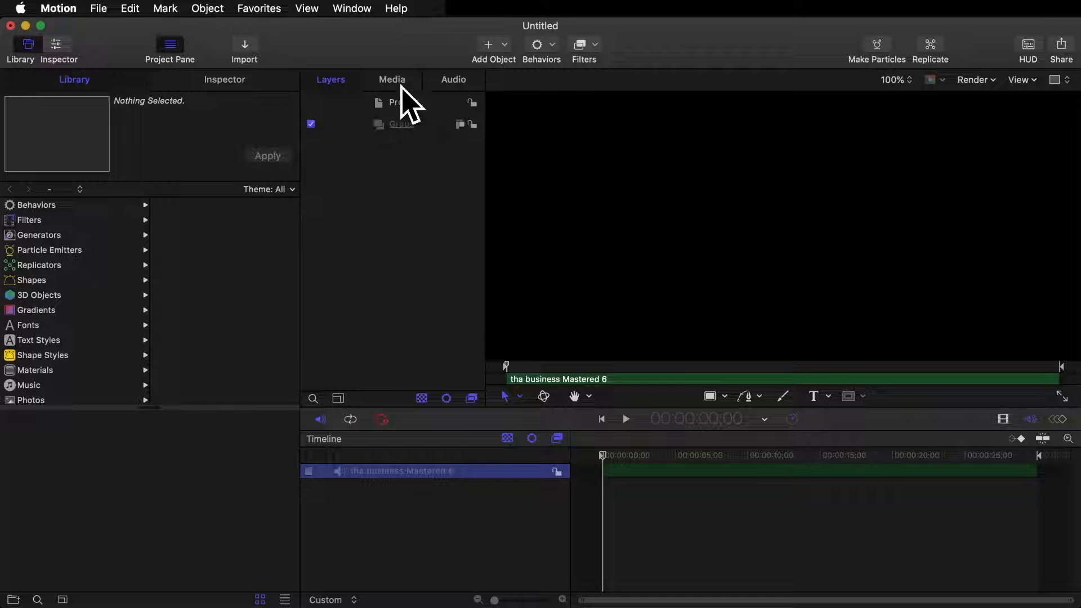
left_click(437, 78)
left_click(314, 104)
left_click(314, 104)
left_click(344, 80)
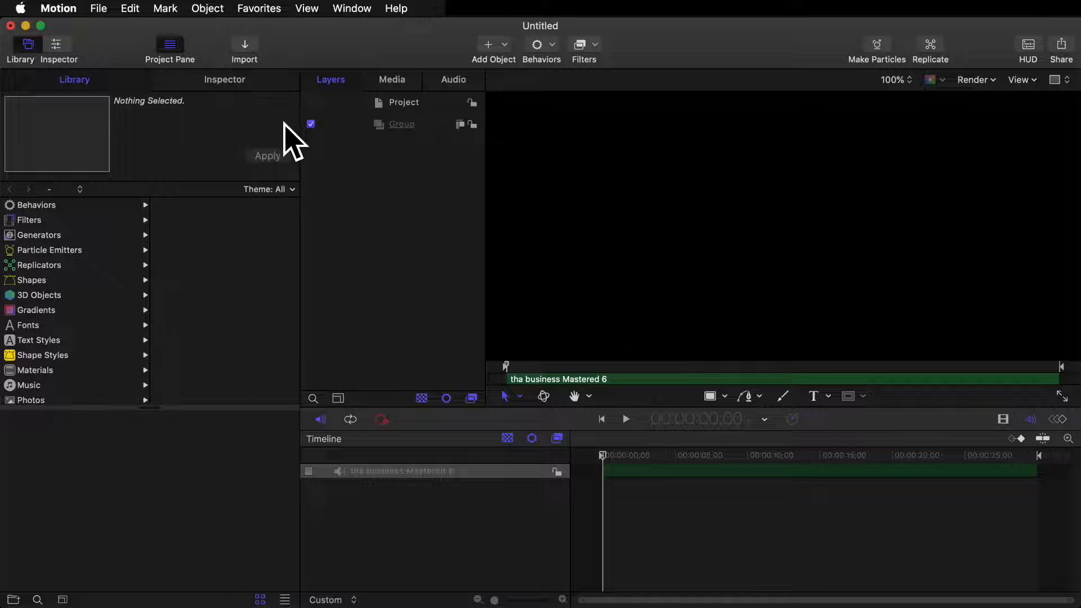
- Show the video tracks in the timeline and hide the audio tracks
left_click(720, 395)
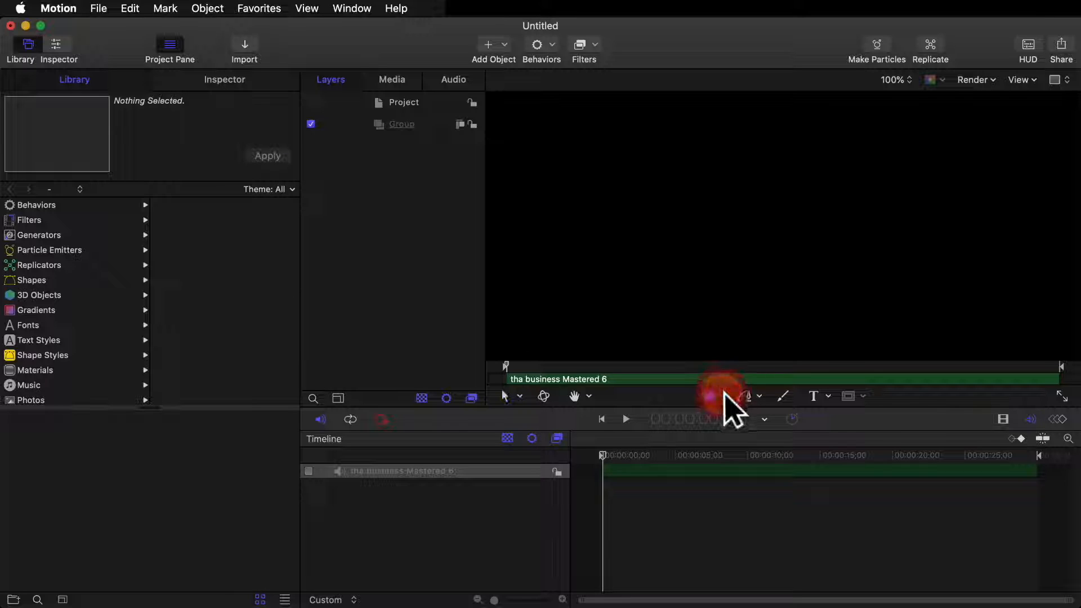
left_click(1004, 419)
left_click(1029, 419)
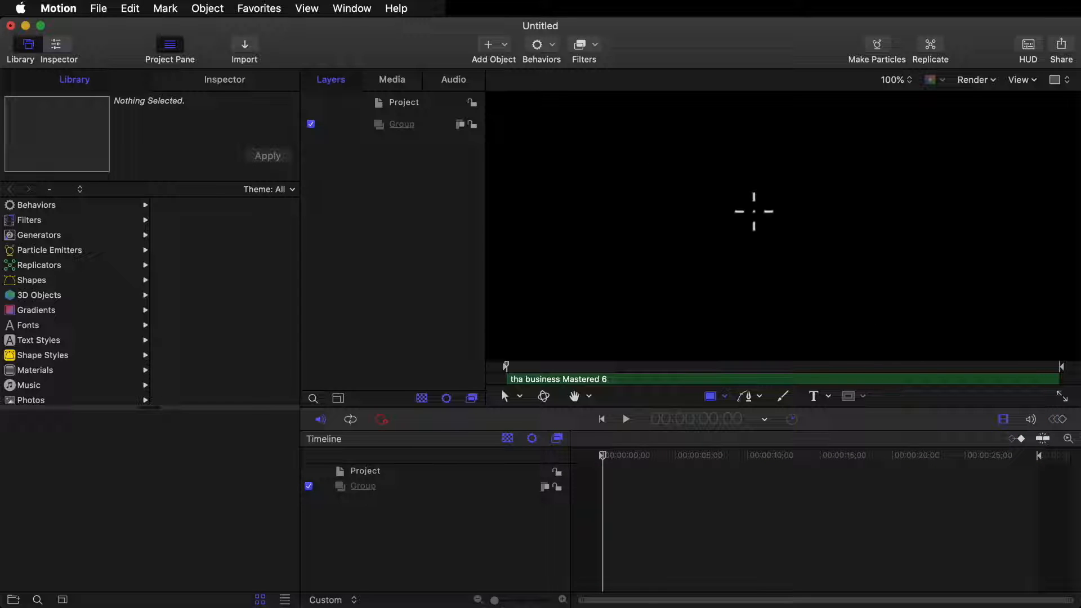
- Fit the canvas to the viewer and draw a filled circle centred at about X -94.5 px, Y 147.5 px
left_click(724, 396)
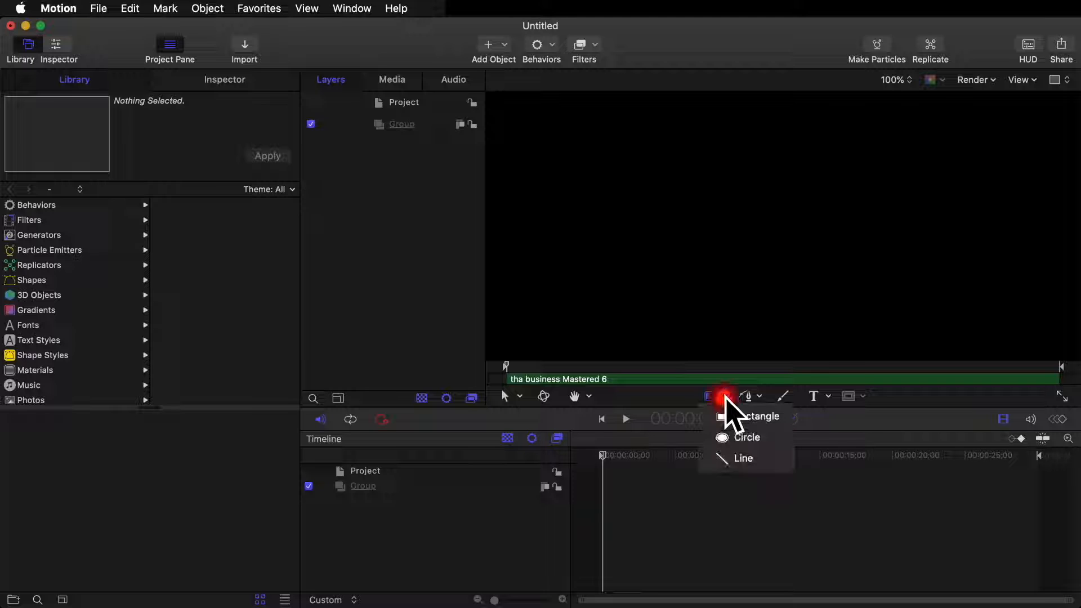
left_click(725, 437)
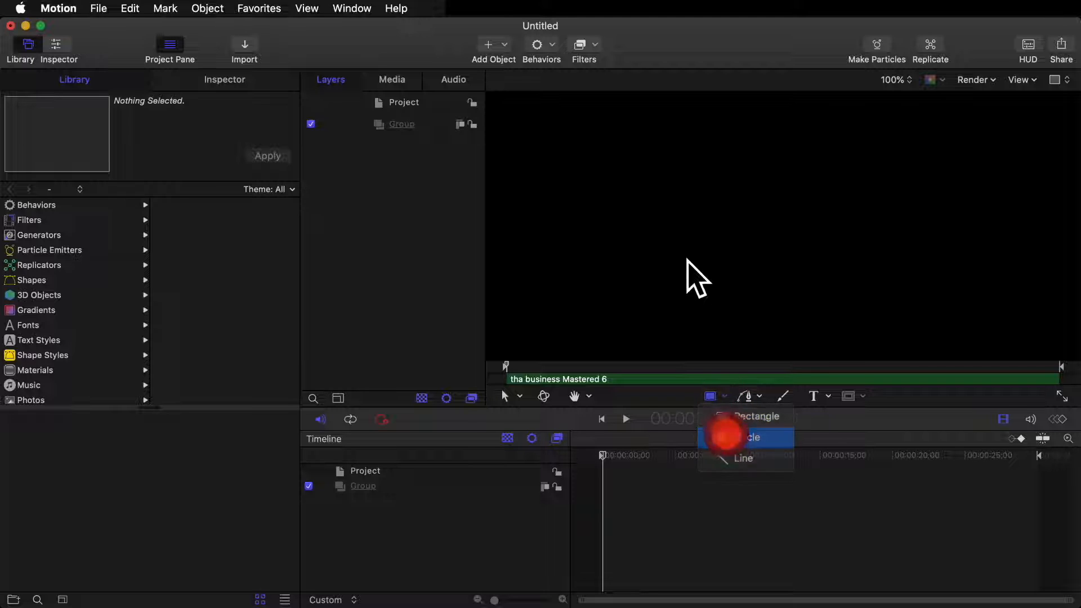
left_click(899, 79)
left_click(892, 24)
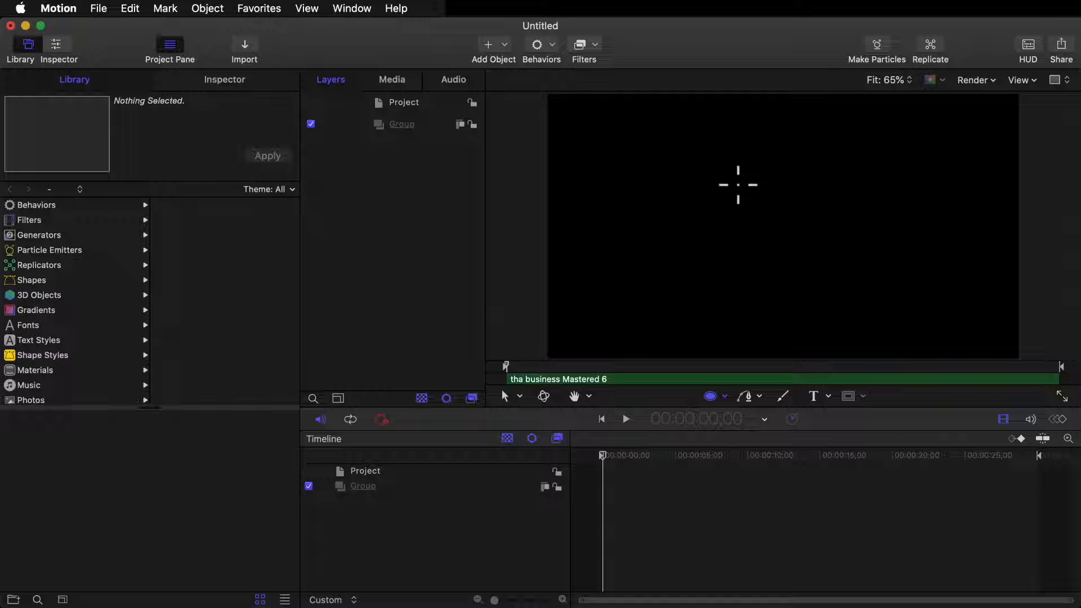
mouse_move(760, 188)
left_mouse_down()
mouse_move(838, 279)
mouse_move(827, 271)
left_mouse_up()
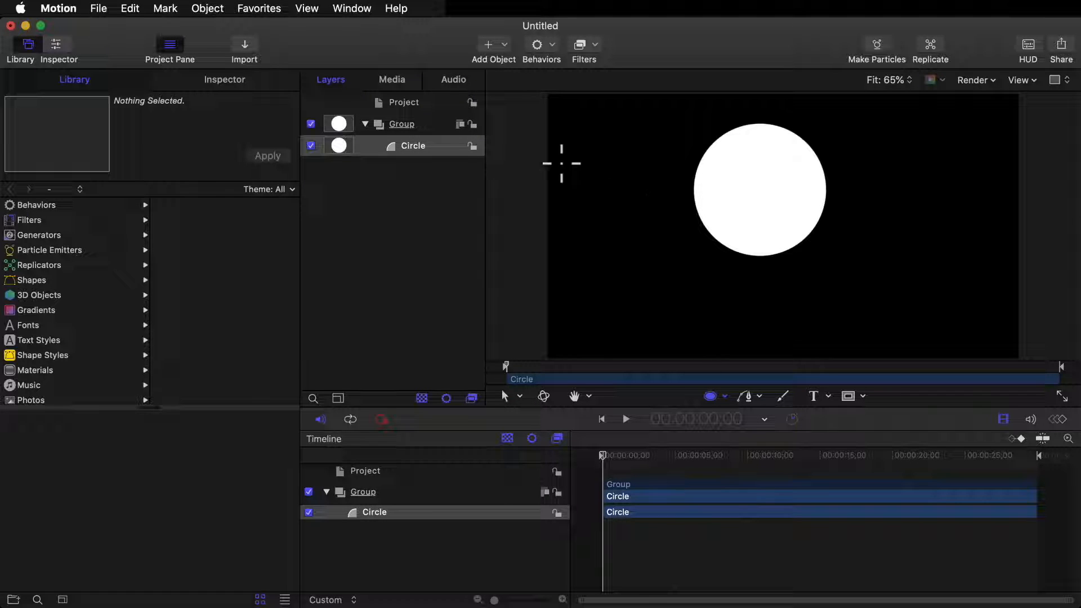
- Reset the circle's Position parameter in its transform properties to centre it on the canvas at X 0 px, Y 0 px
left_click(248, 83)
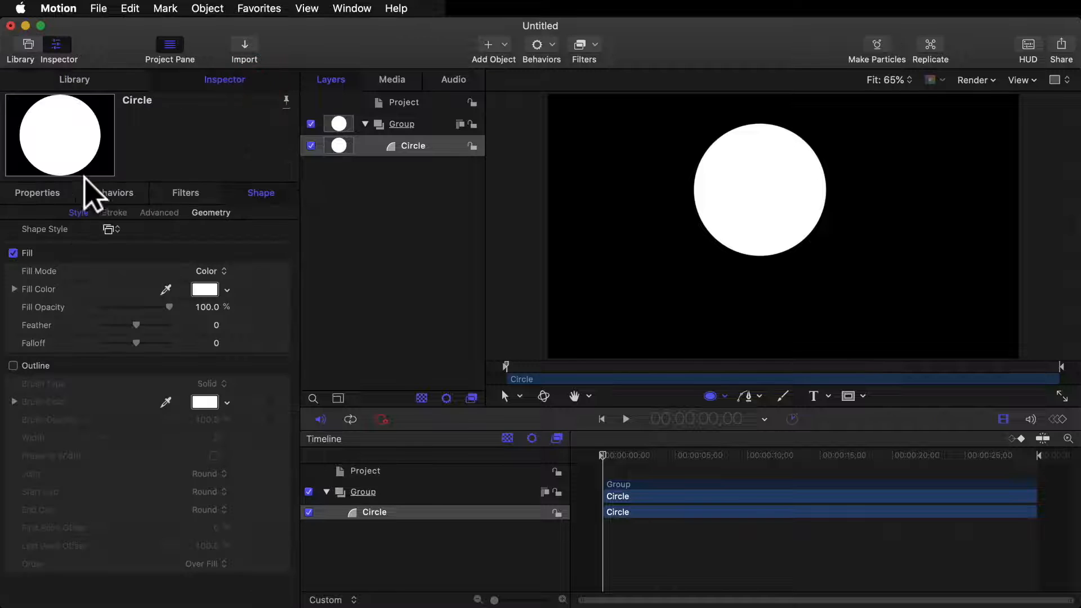
left_click(38, 192)
left_click(285, 236)
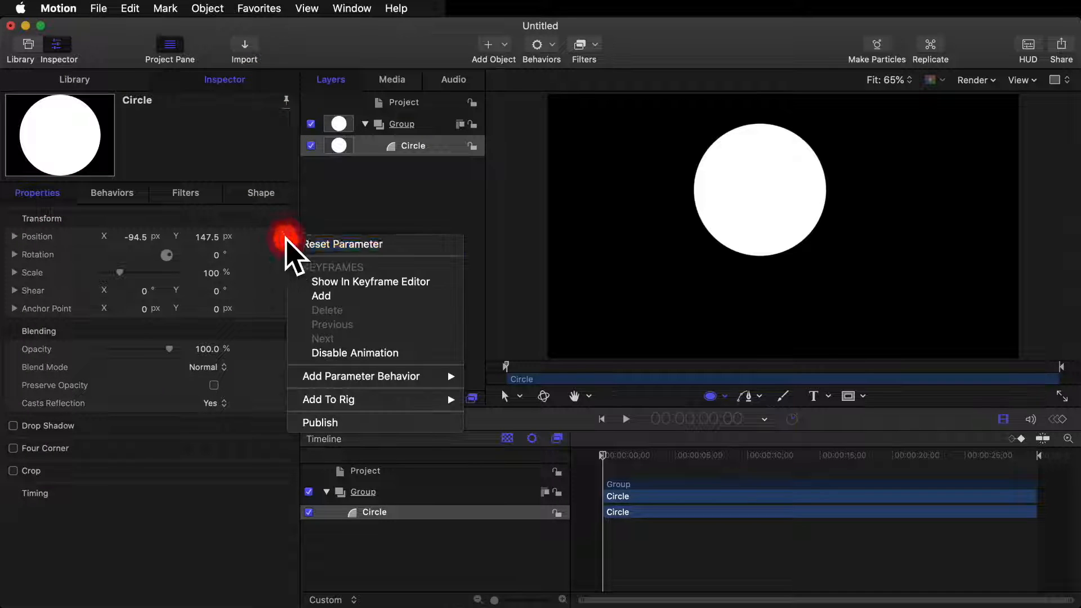
left_click(297, 246)
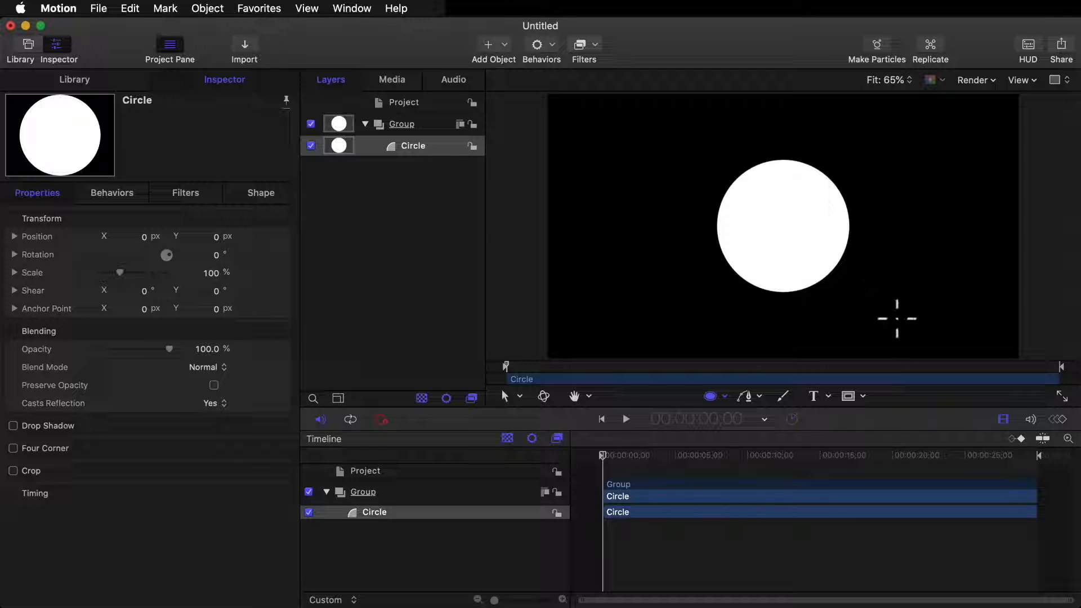
- Scale the circle about its centre to about 100.66% using its corner handle, and reset its position to X 0 px, Y 0 px
left_click(506, 396)
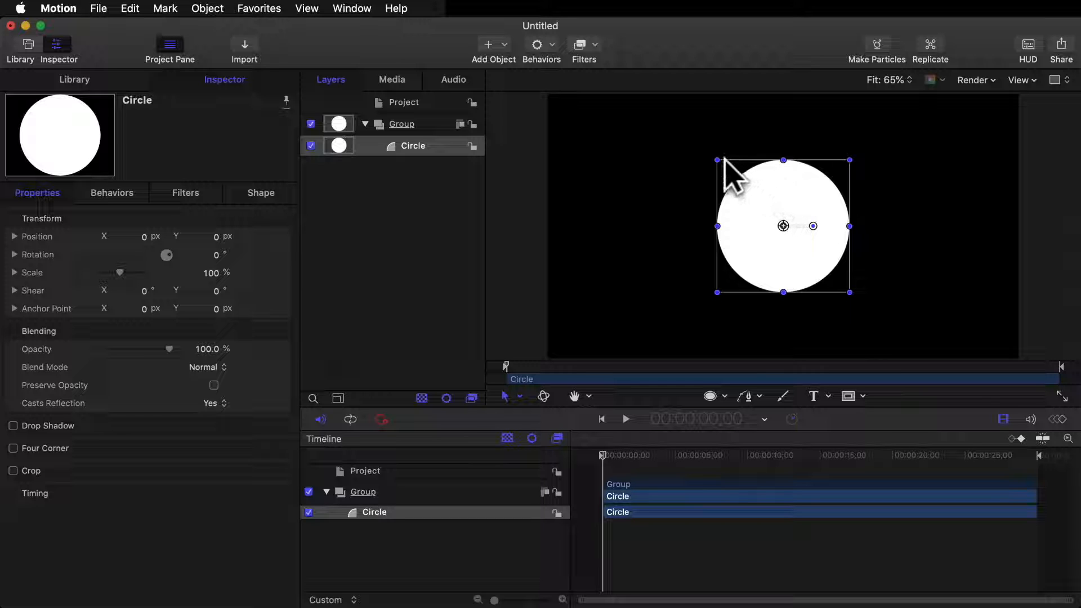
left_click_drag(717, 160, 719, 160)
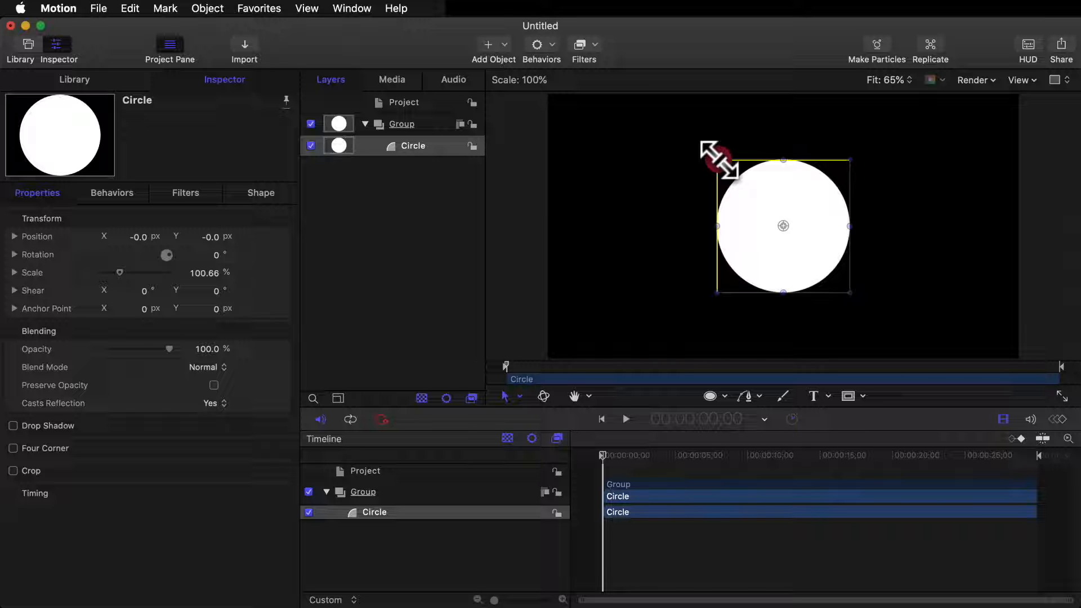
left_click_drag(719, 161, 719, 160)
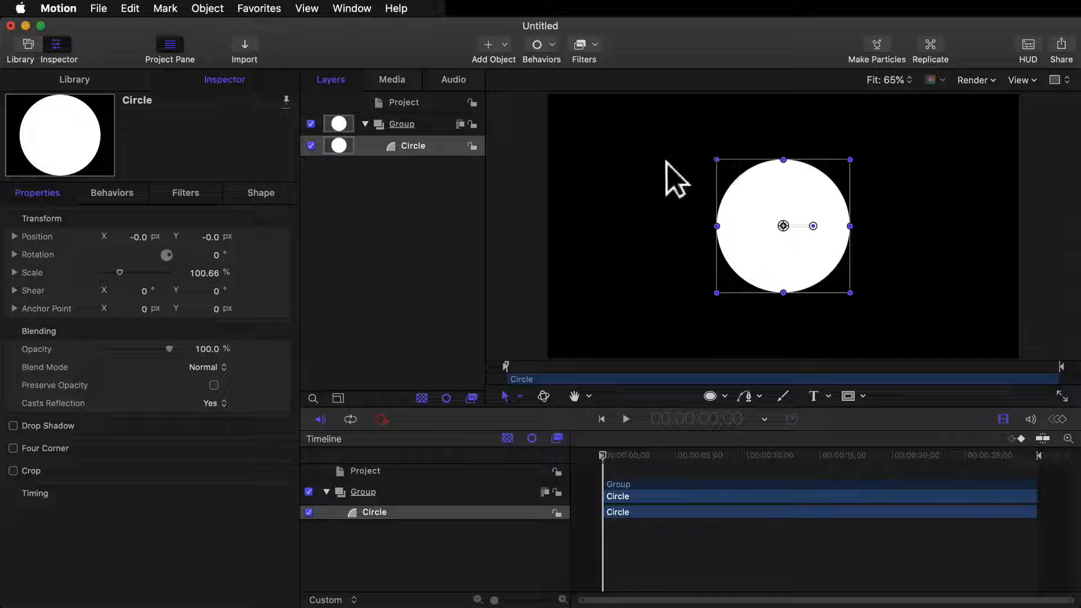
left_click_drag(781, 227, 786, 229)
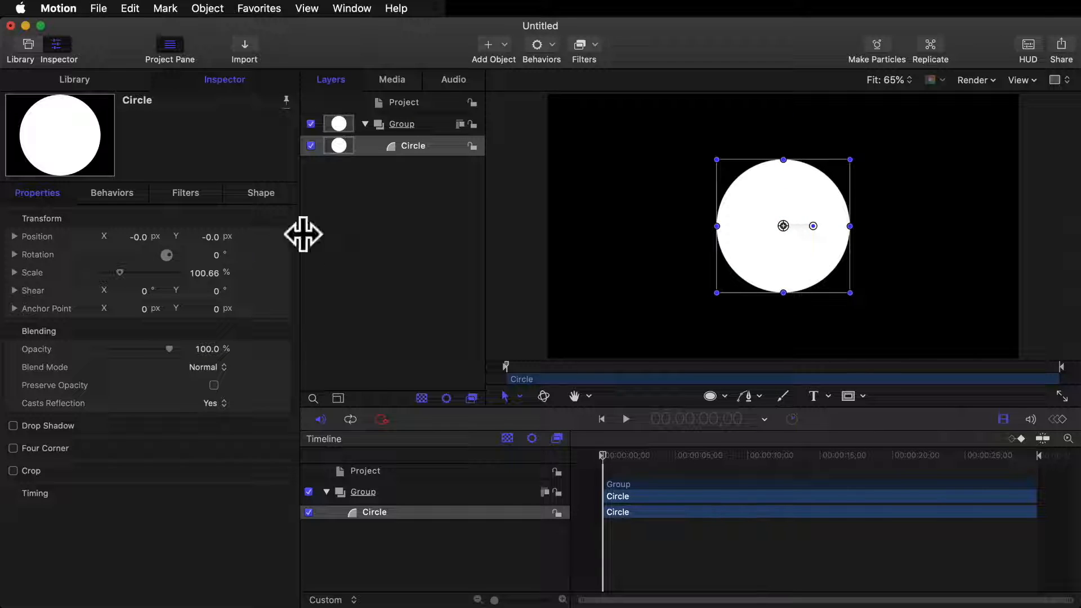
right_click(297, 238)
left_click(304, 242)
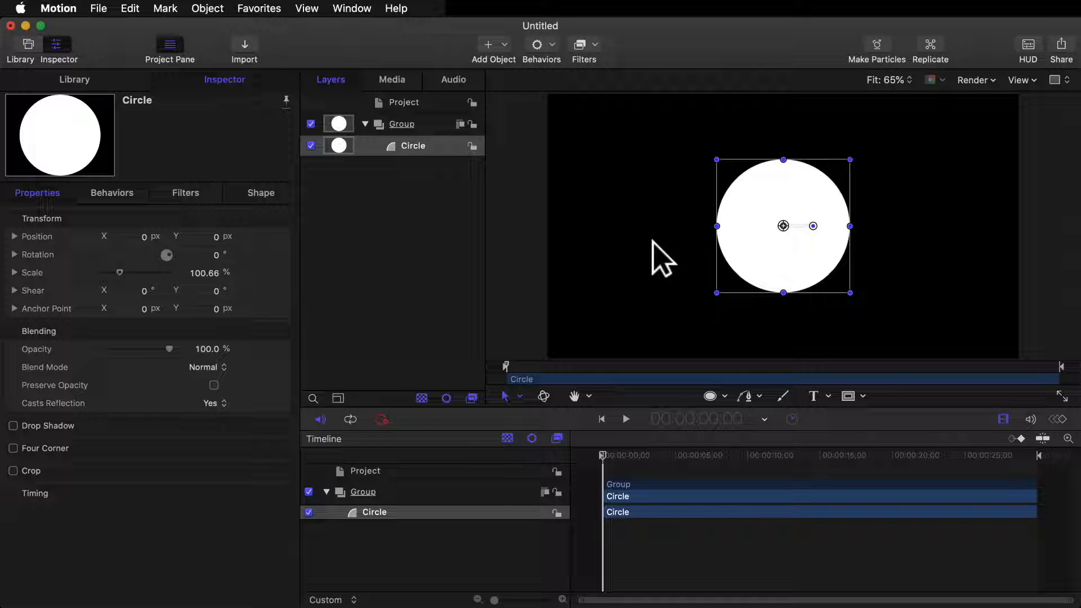
- Toggle snapping and try moving the circle slightly around the canvas centre
key("n")
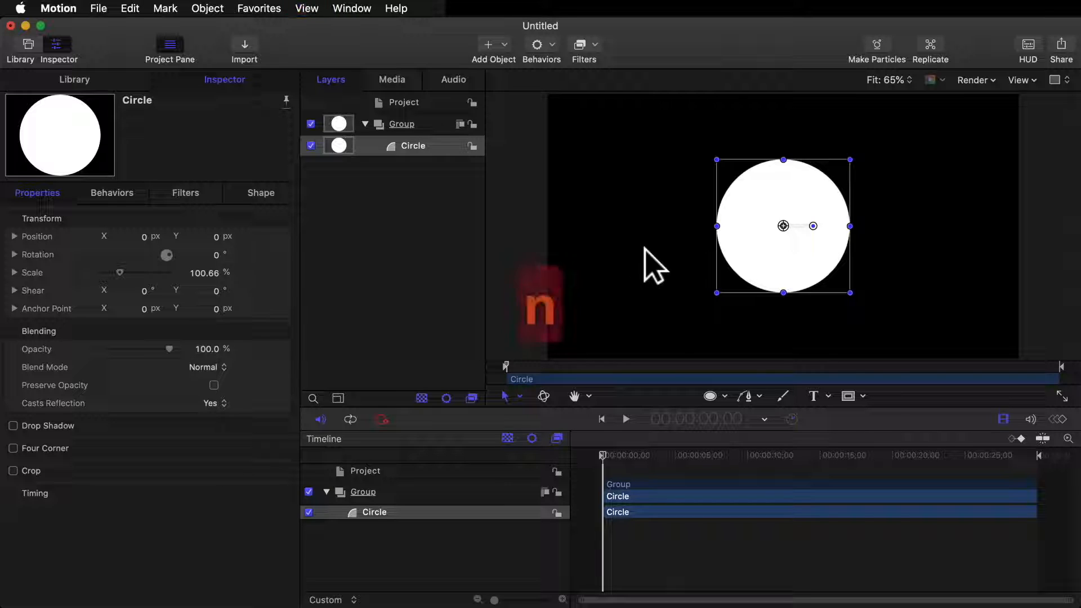
left_click(780, 223)
key("n")
mouse_move(779, 221)
left_mouse_down()
mouse_move(771, 212)
mouse_move(809, 208)
mouse_move(760, 242)
mouse_move(782, 227)
mouse_move(745, 215)
mouse_move(778, 224)
left_mouse_up()
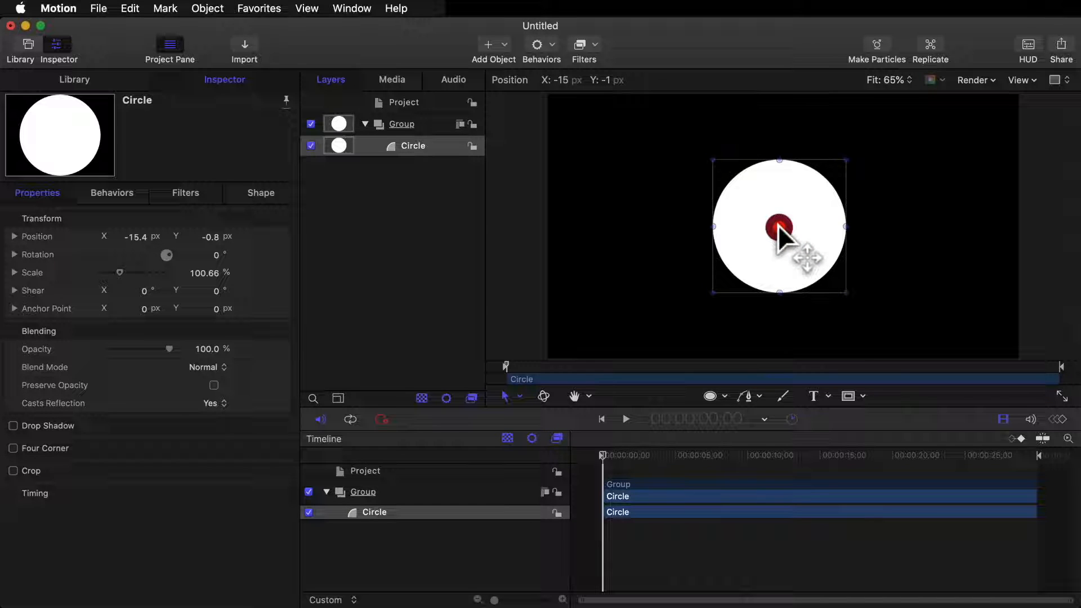
mouse_move(777, 224)
left_mouse_down()
mouse_move(780, 233)
mouse_move(782, 224)
left_mouse_up()
key("n")
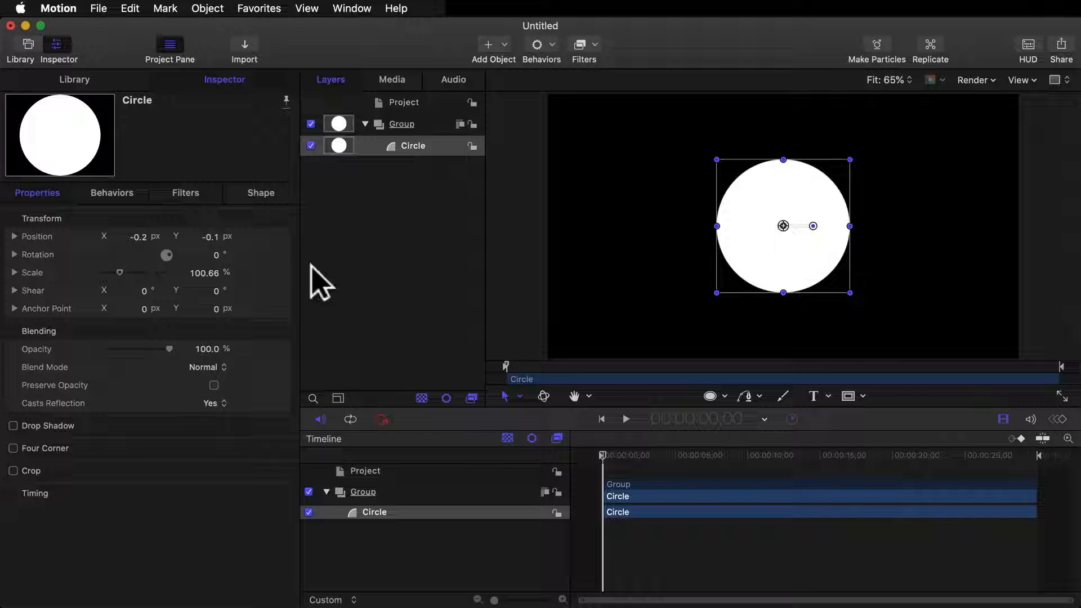
- Reset the circle's position so it sits exactly at the canvas centre
left_click(283, 236)
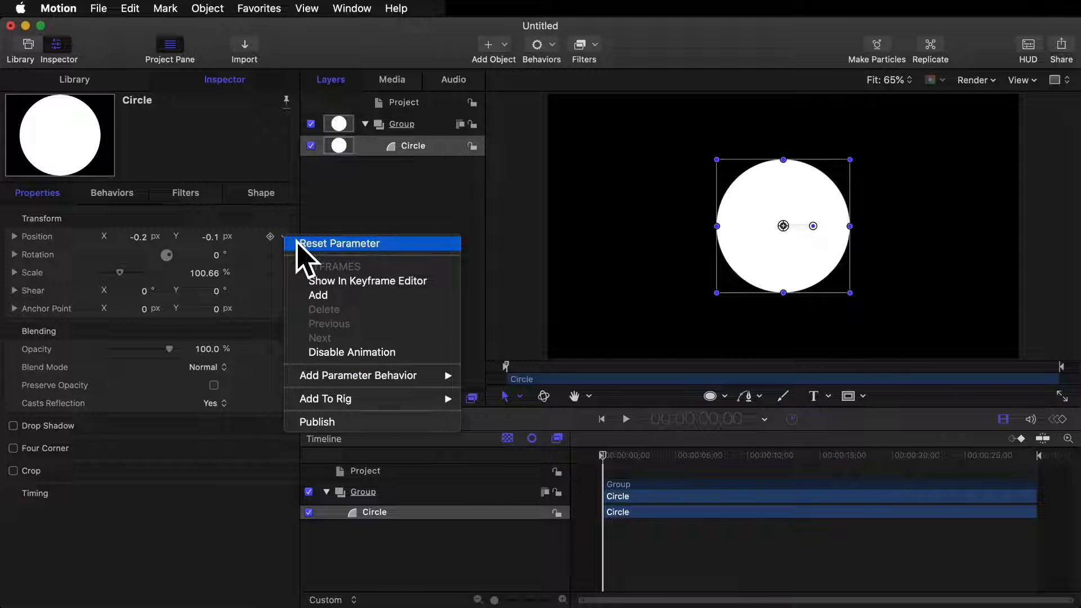
left_click(338, 244)
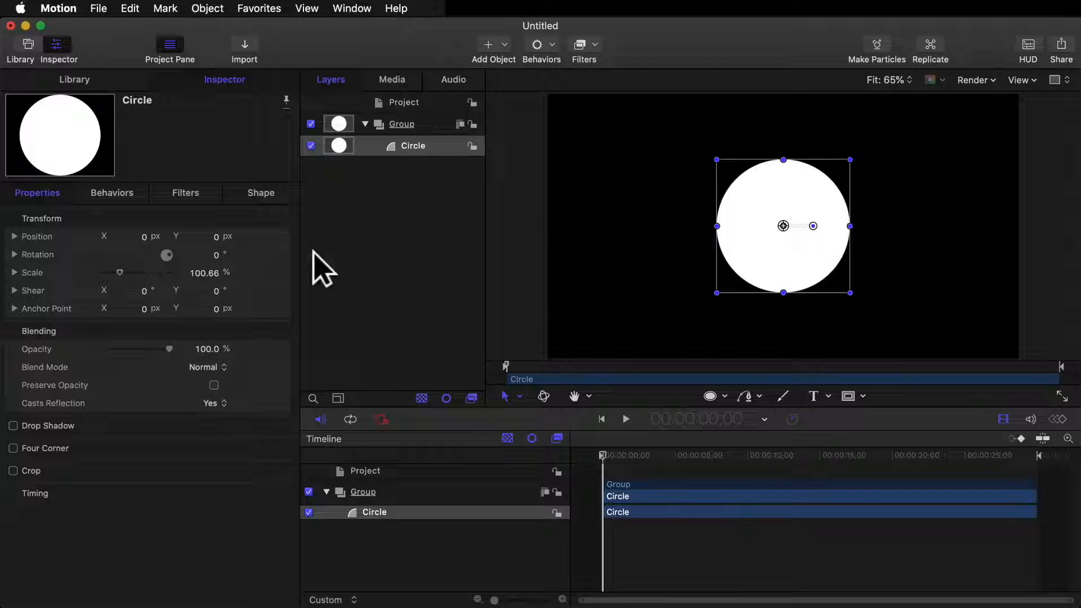
left_click(285, 236)
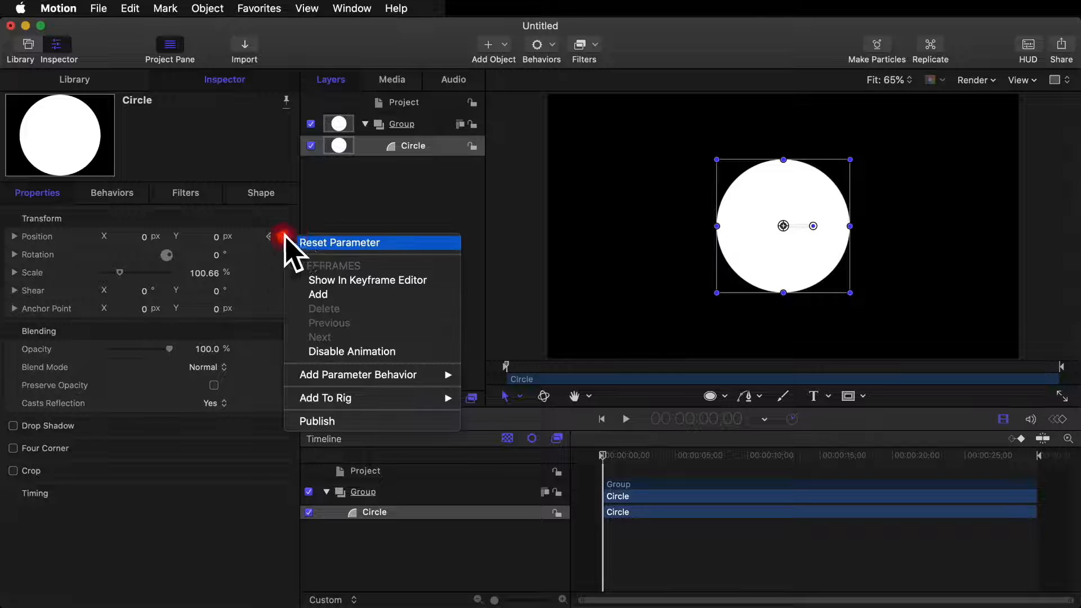
left_click(448, 207)
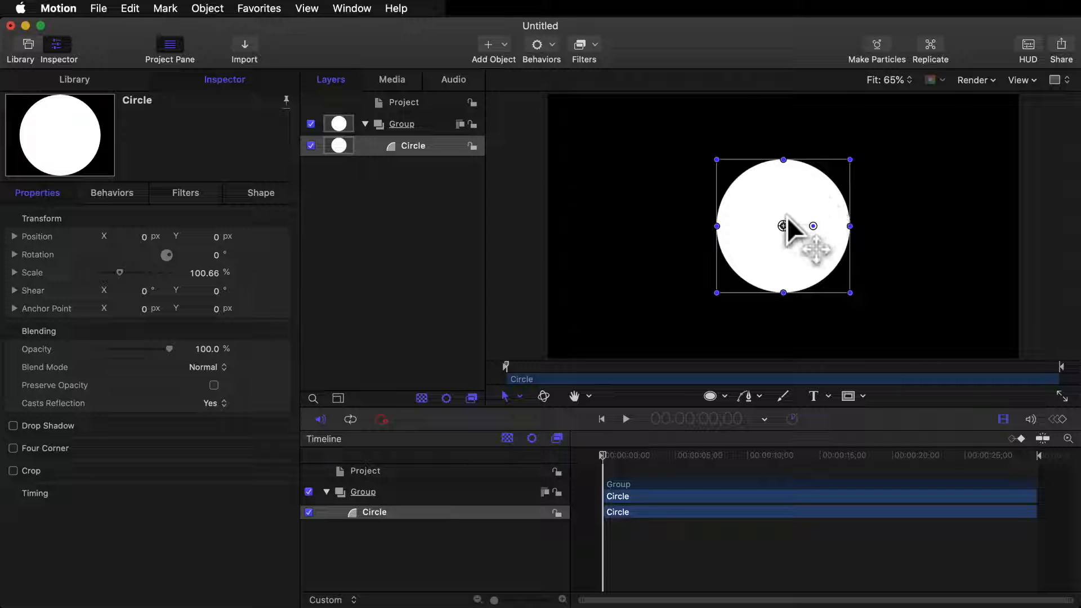
- Rename the group containing the circle as Outline
double_click(415, 125)
type("Outline")
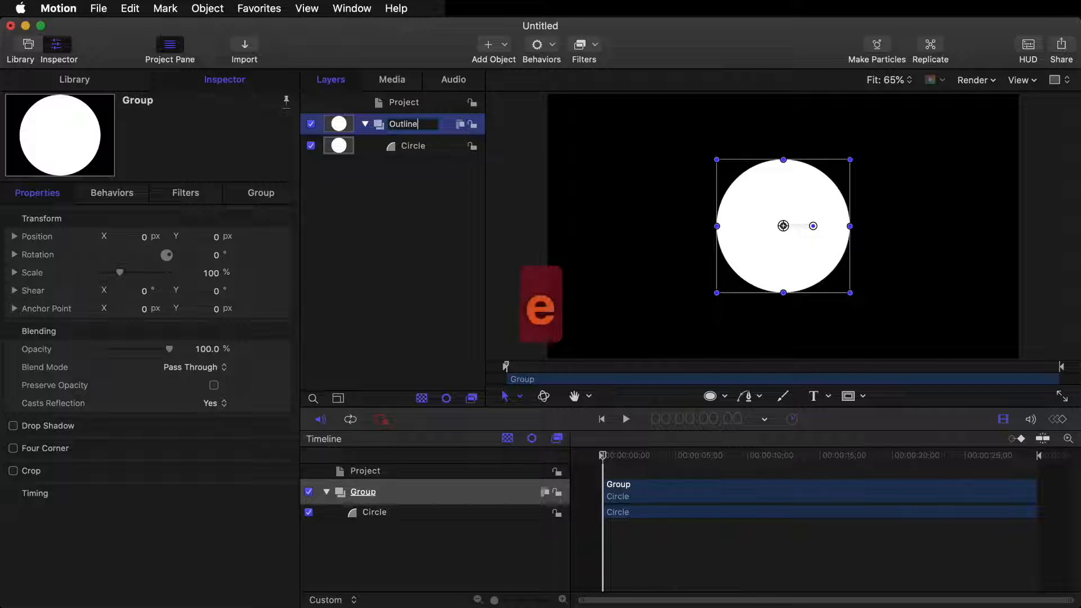
key("Return")
- Rename the circle layer inside the Outline group as Outer Circle
left_click(434, 147)
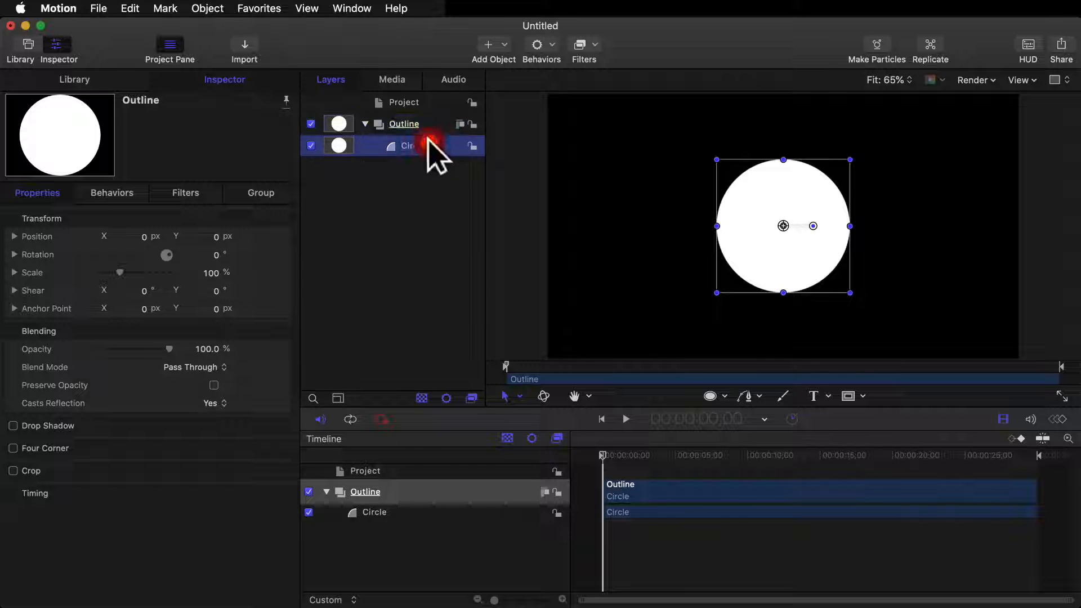
left_click(438, 147)
left_click(438, 146)
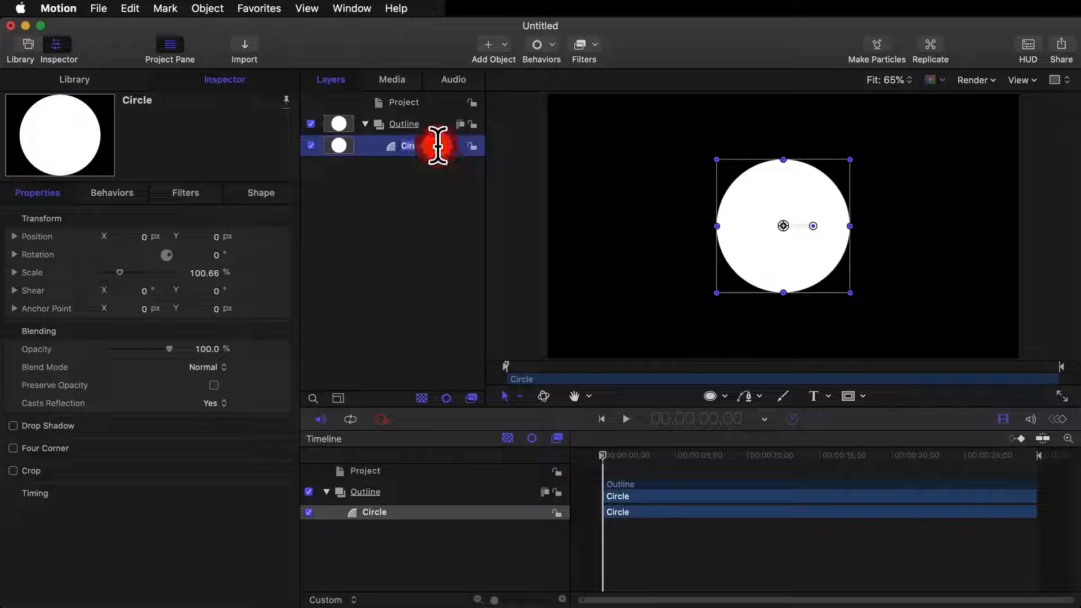
key("Down")
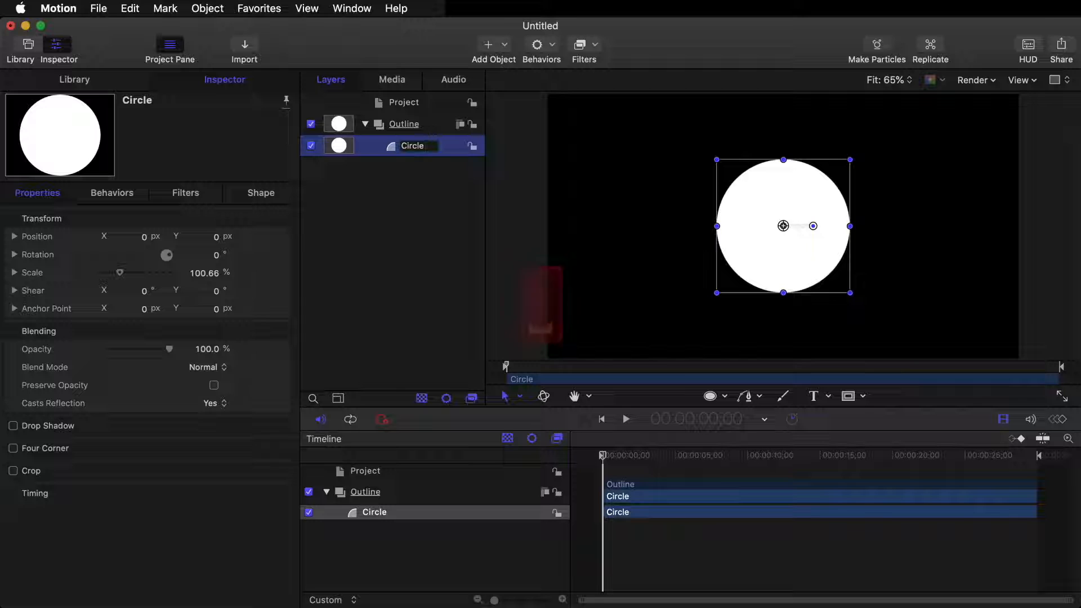
key("Left")
key("Left")
key("Left")
key("Left")
key("Left")
key("Left")
key("Right")
key("Left")
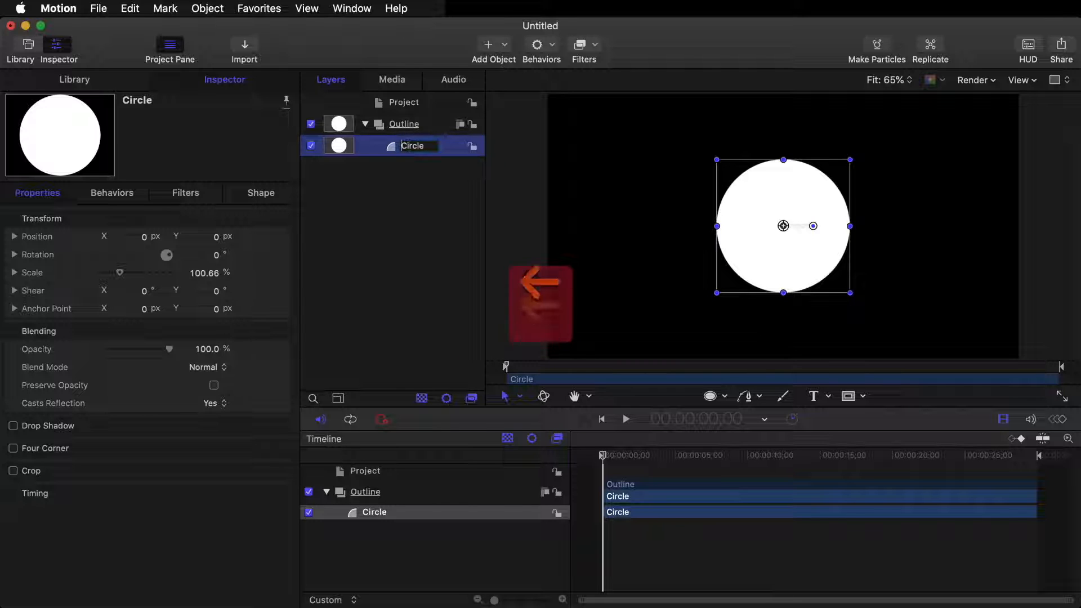
type("Outer")
key("Return")
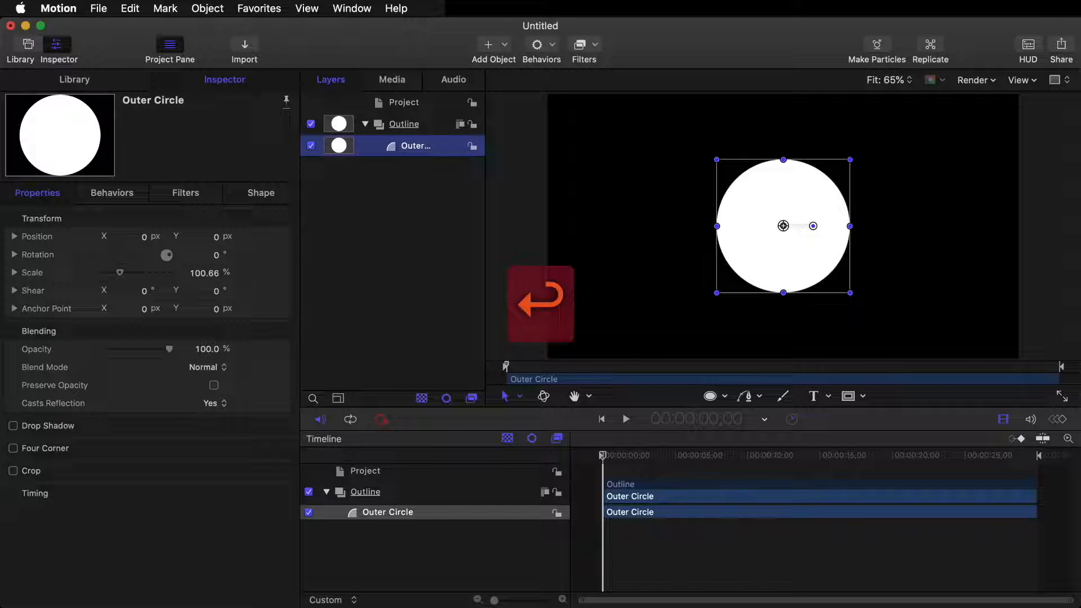
- Widen the layers list and duplicate the Outer Circle layer
left_click_drag(485, 154, 577, 164)
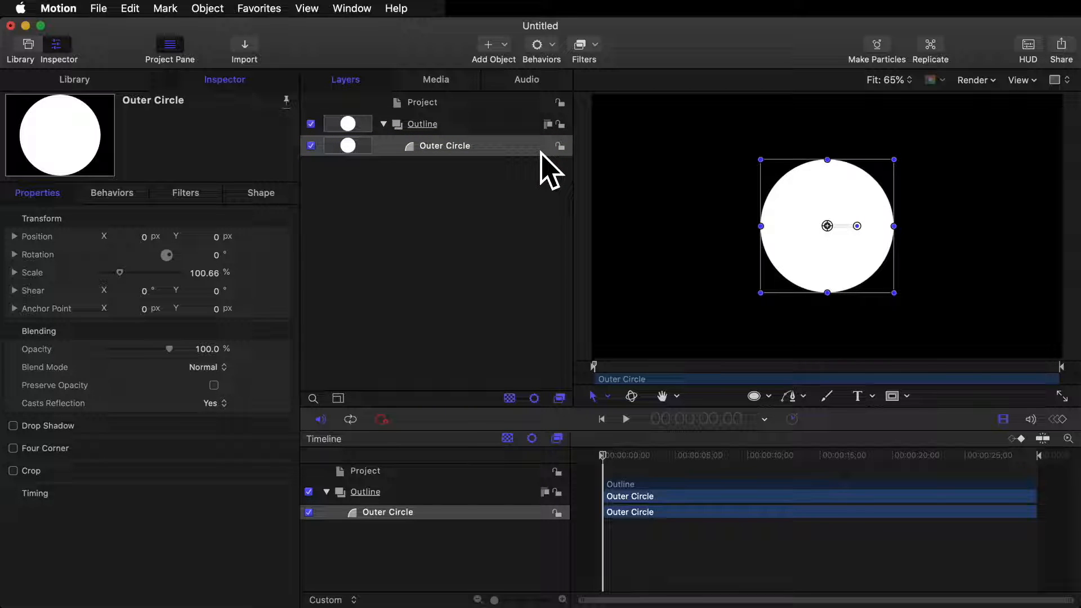
left_click(510, 146)
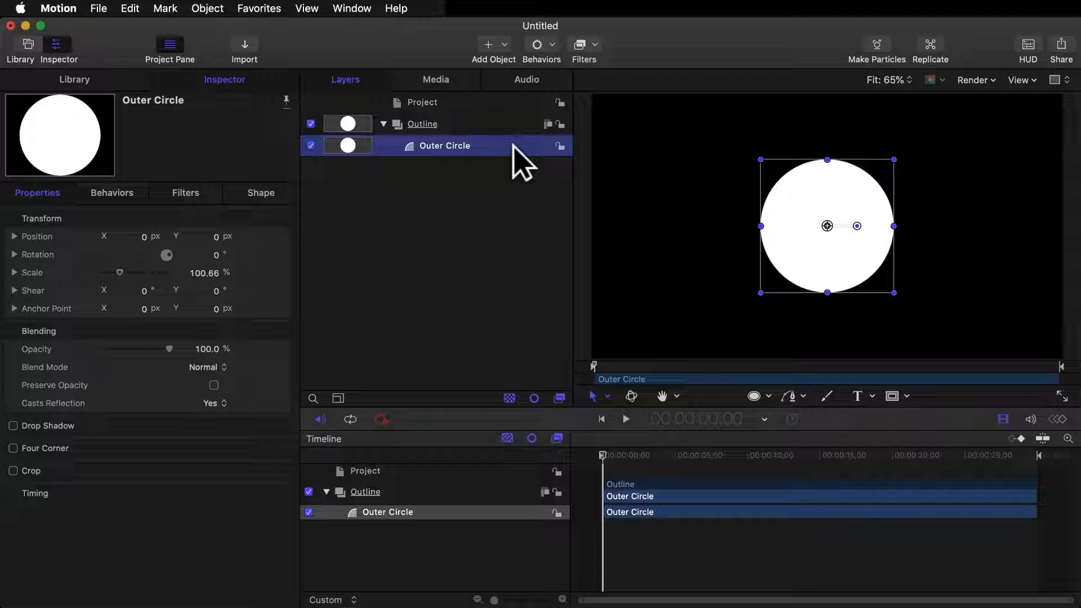
key("super+d")
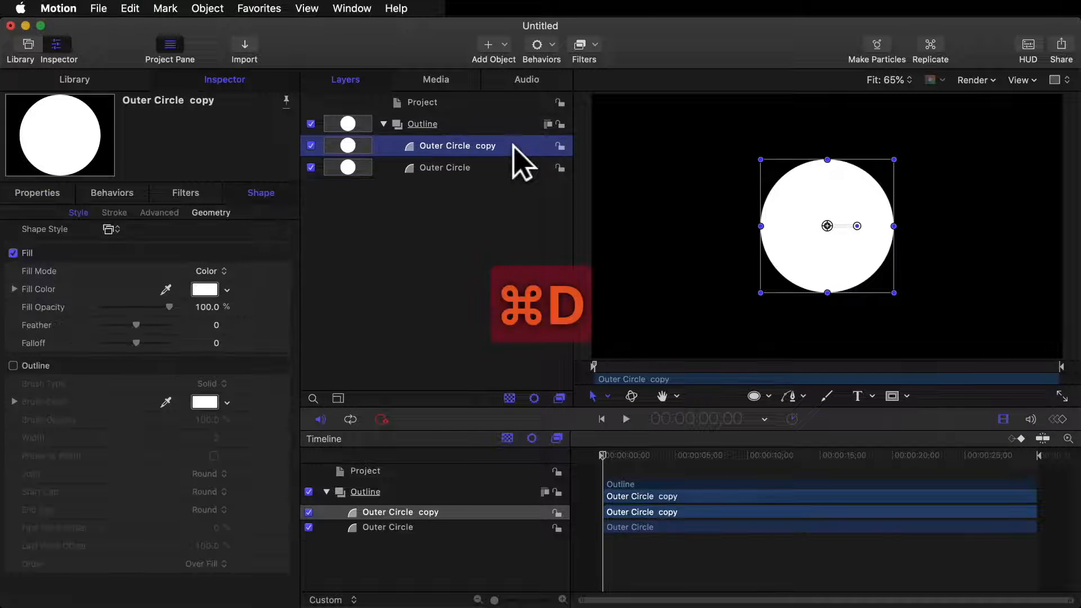
- Rename the duplicated circle layer as Inner Circle and clear the selection
double_click(473, 146)
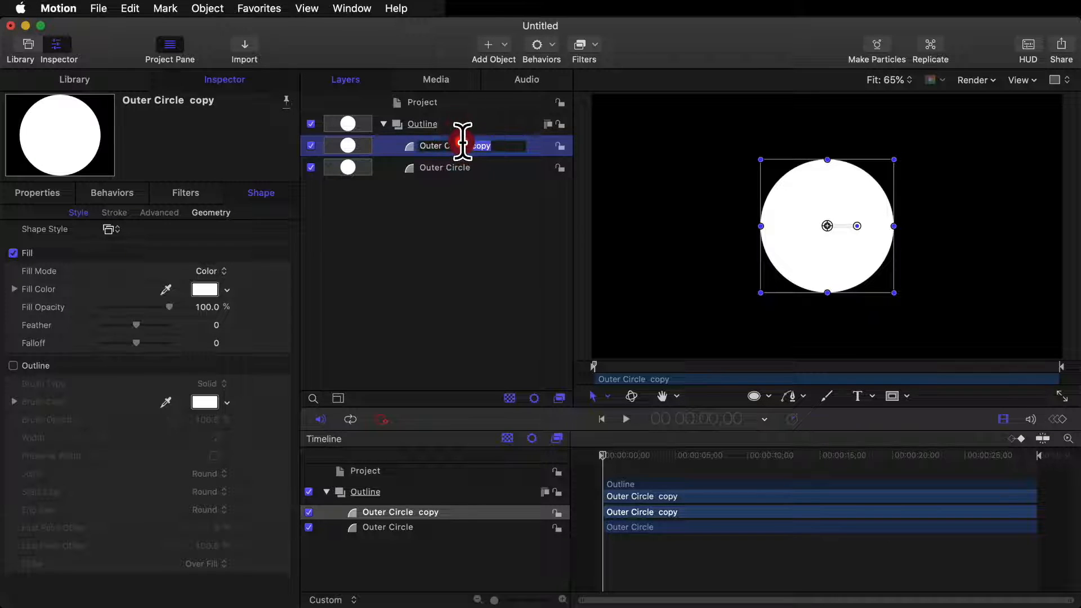
double_click(448, 145)
key("BackSpace")
type("Circle")
key("Left")
key("Left")
key("Left")
key("Left")
key("Left")
key("Left")
key("Left")
key("Left")
key("BackSpace")
key("BackSpace")
key("BackSpace")
key("BackSpace")
type("Inner")
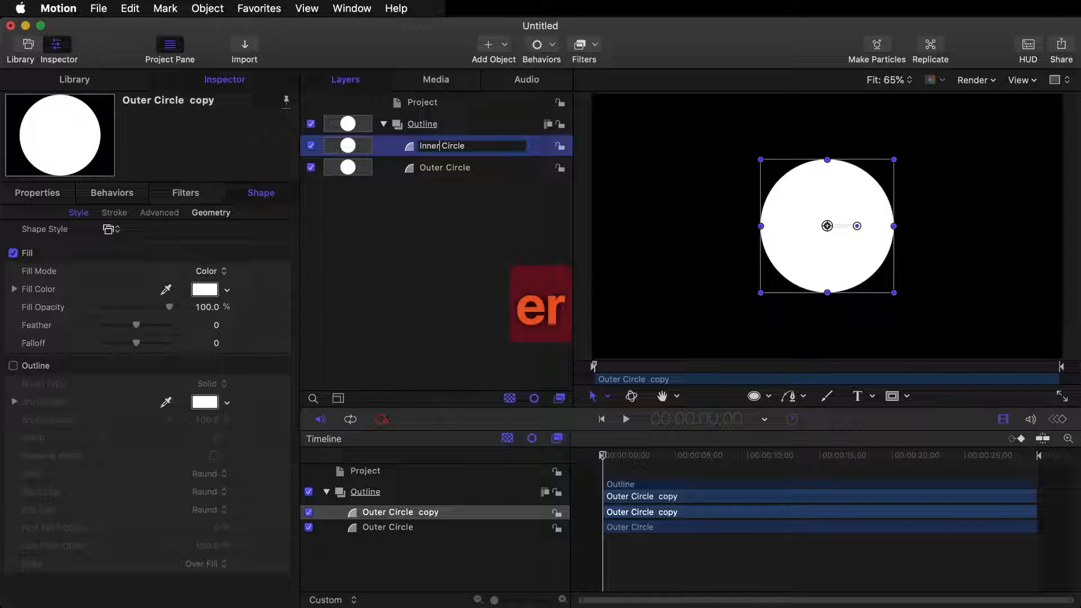
left_click(519, 217)
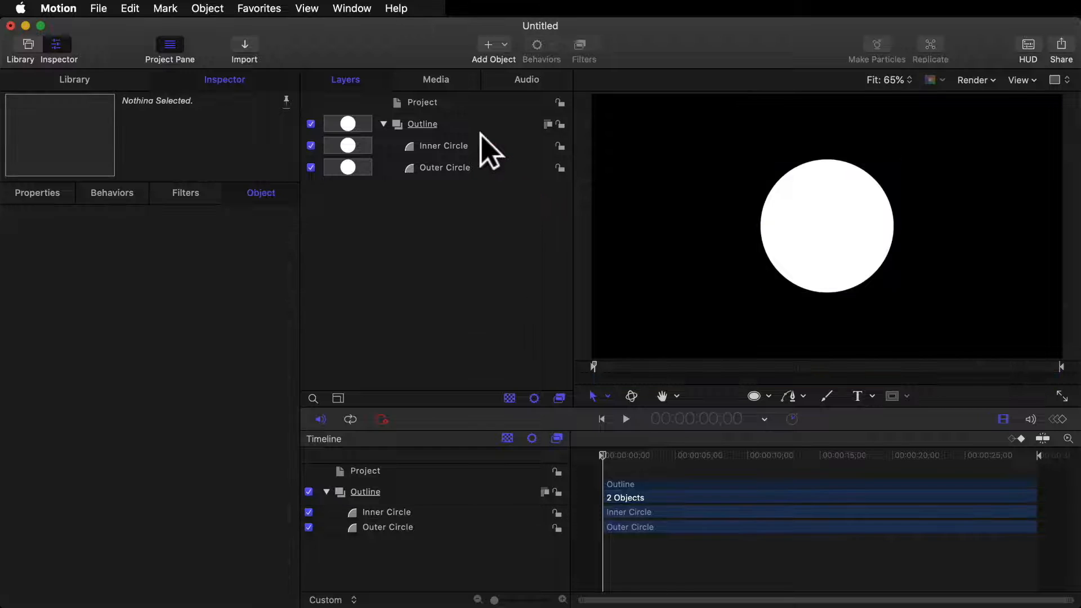
- Fill the Inner Circle with blue and scale it down slightly about its centre, leaving an even white ring around it
left_click(488, 149)
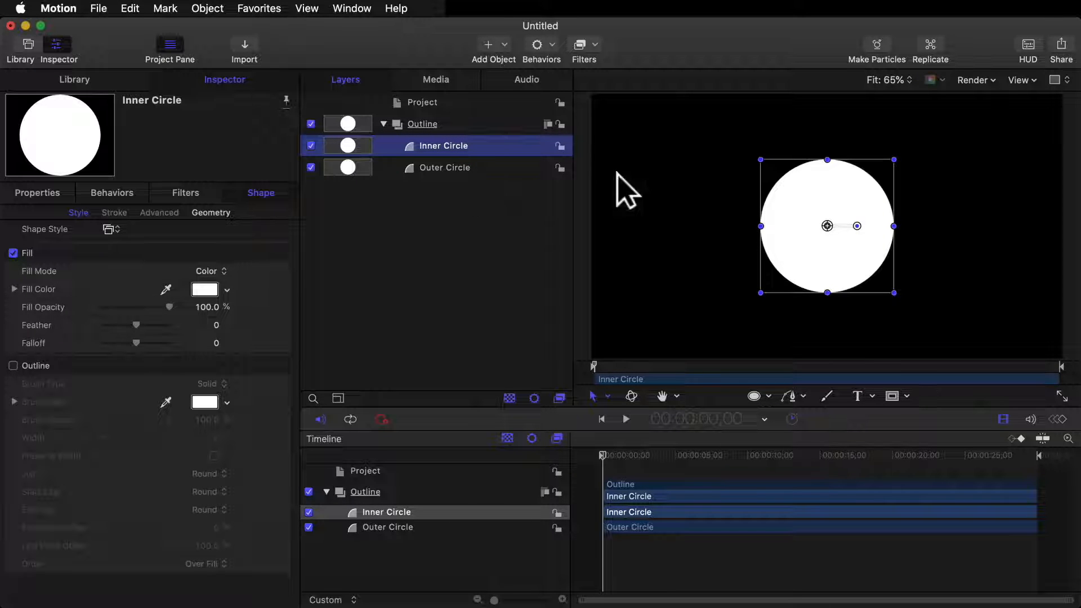
left_click(224, 290)
left_click(244, 401)
left_click_drag(245, 401, 281, 394)
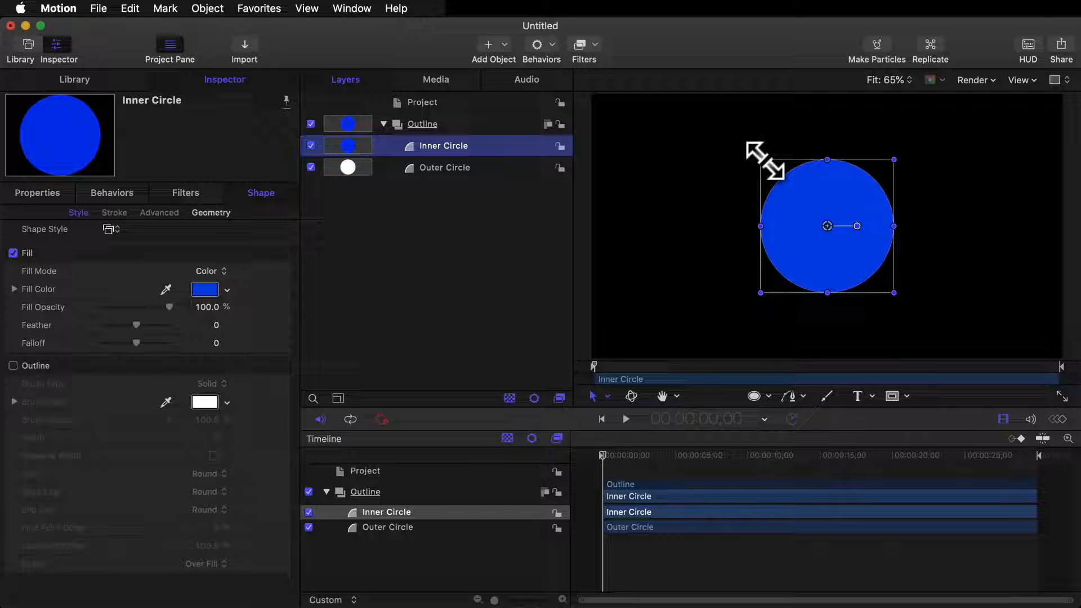
left_click_drag(765, 161, 771, 170)
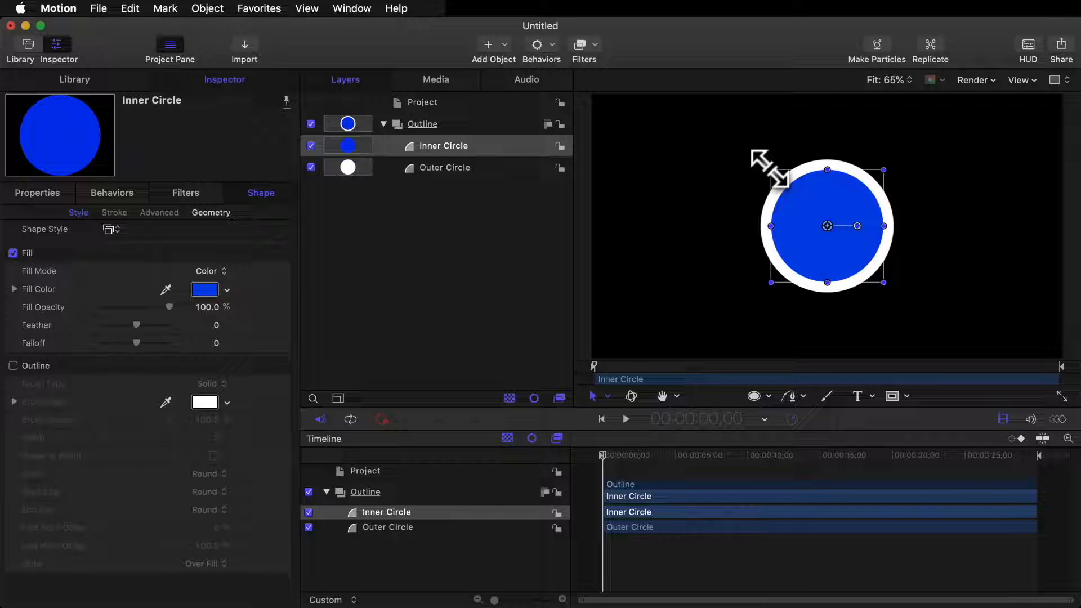
- Add an image mask to the Outer Circle layer
left_click(486, 163)
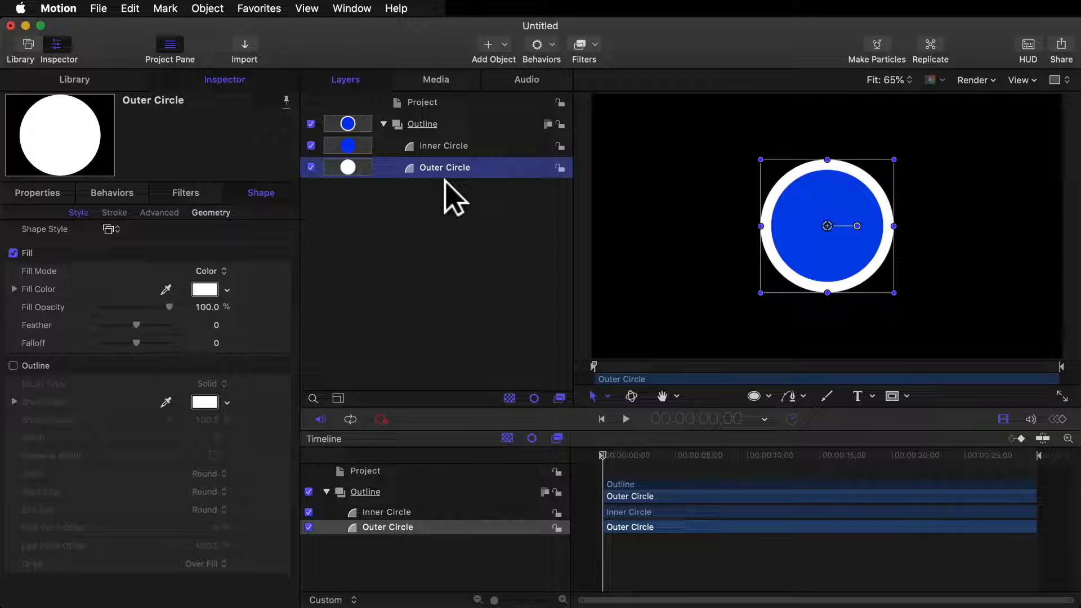
key("super+shift+m")
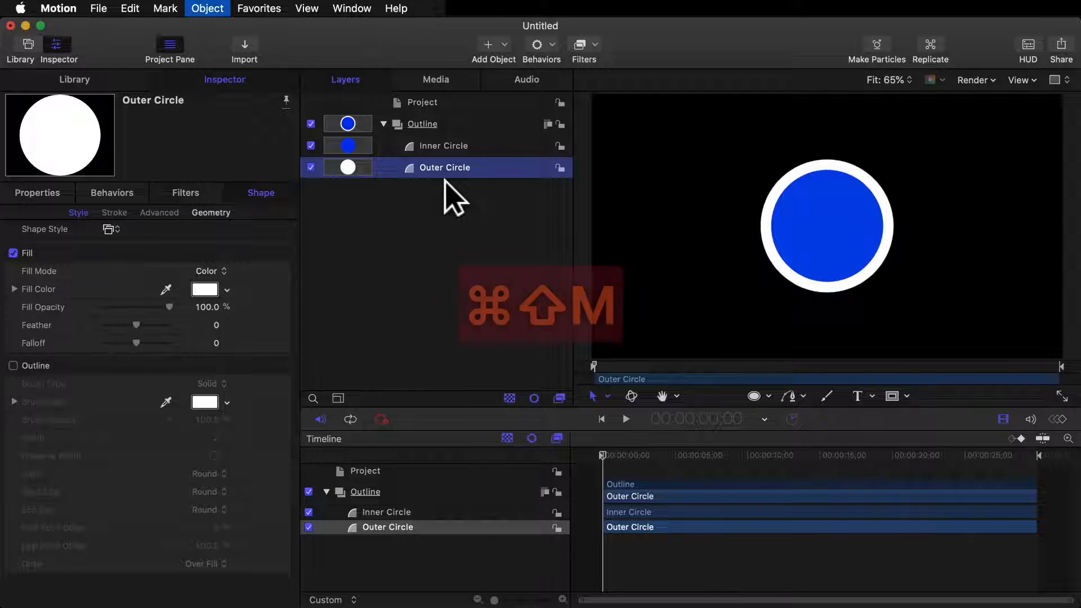
- Hide and show the masks in the layers list several times, leaving the Outer Circle's image mask displayed
left_click(510, 399)
left_click(510, 398)
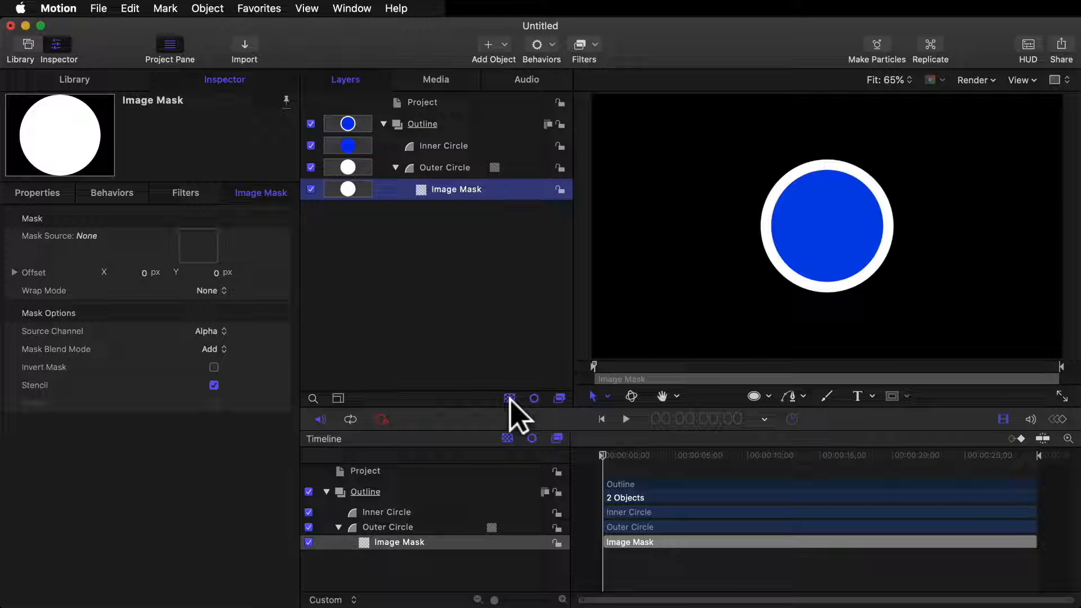
left_click(510, 398)
left_click(510, 399)
left_click(510, 398)
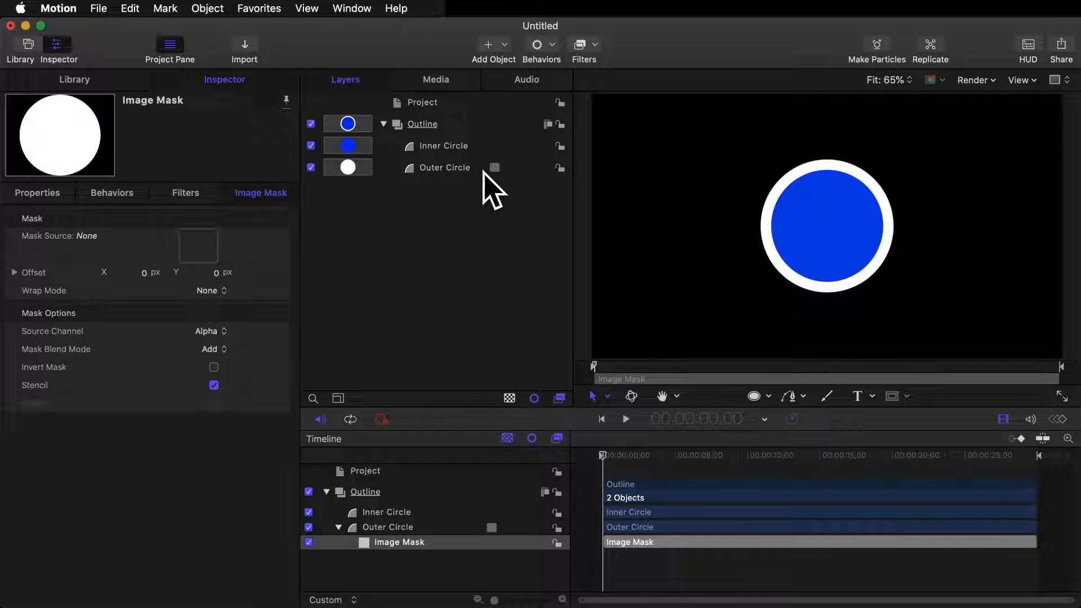
left_click(510, 399)
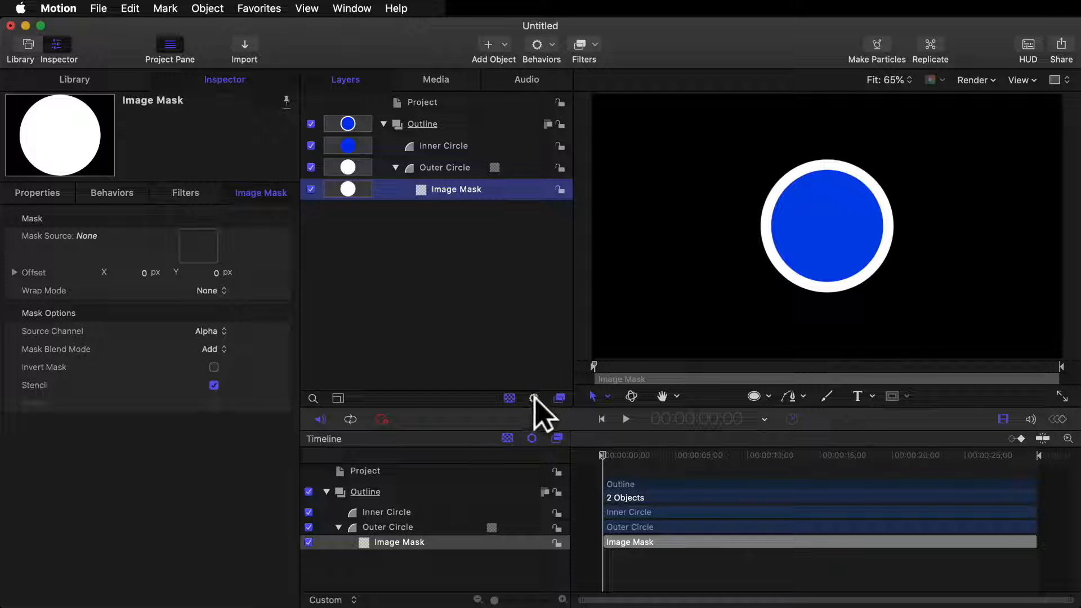
- Use the Inner Circle as the source of the Outer Circle's image mask and invert the mask
left_click(534, 399)
mouse_move(444, 138)
left_mouse_down()
mouse_move(439, 166)
mouse_move(344, 211)
mouse_move(210, 223)
mouse_move(203, 241)
mouse_move(434, 142)
left_mouse_up()
left_click(439, 140)
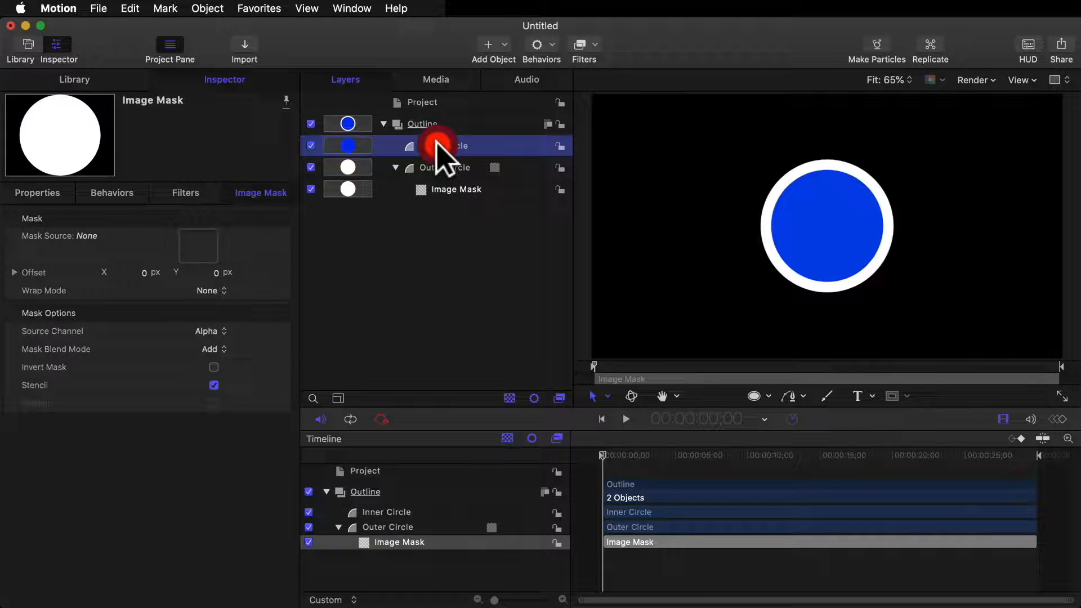
left_click(449, 189)
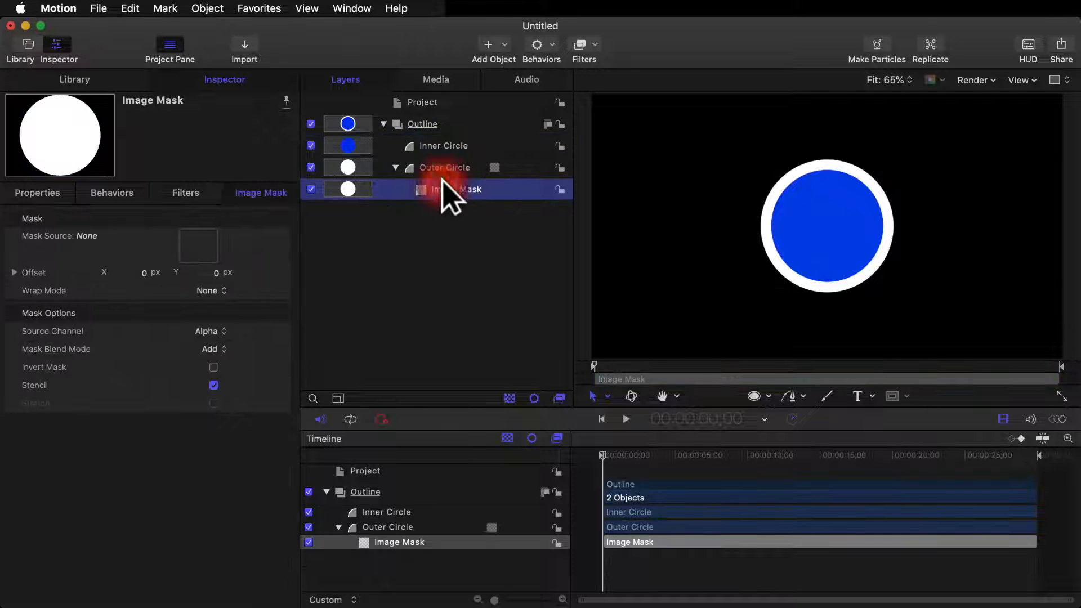
left_click_drag(443, 146, 190, 245)
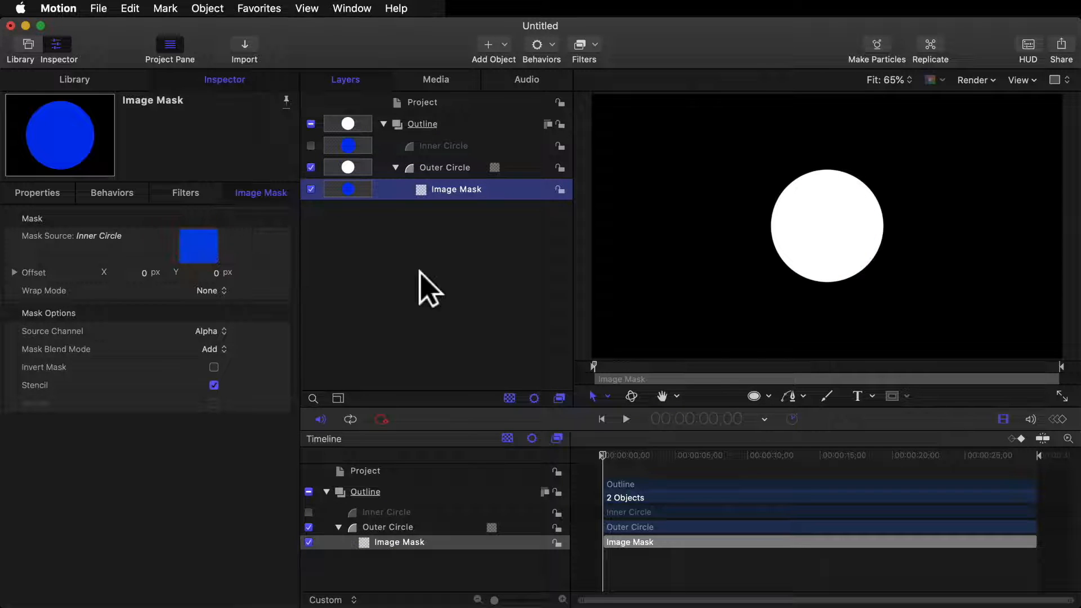
left_click(214, 385)
left_click(214, 367)
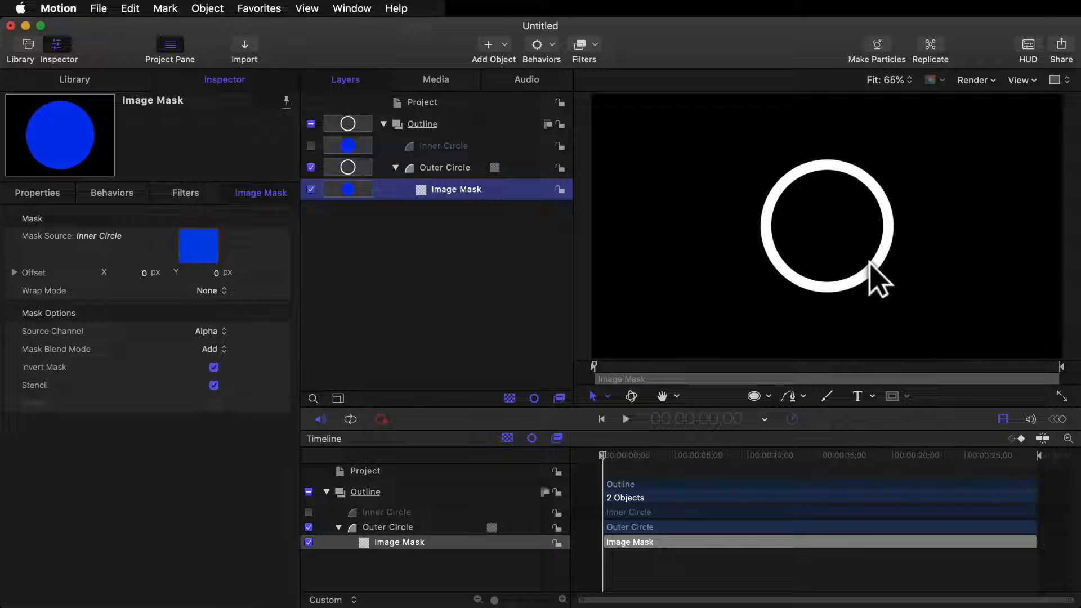
- Set the Inner Circle's curvature to 60% and clear the selection
left_click(432, 147)
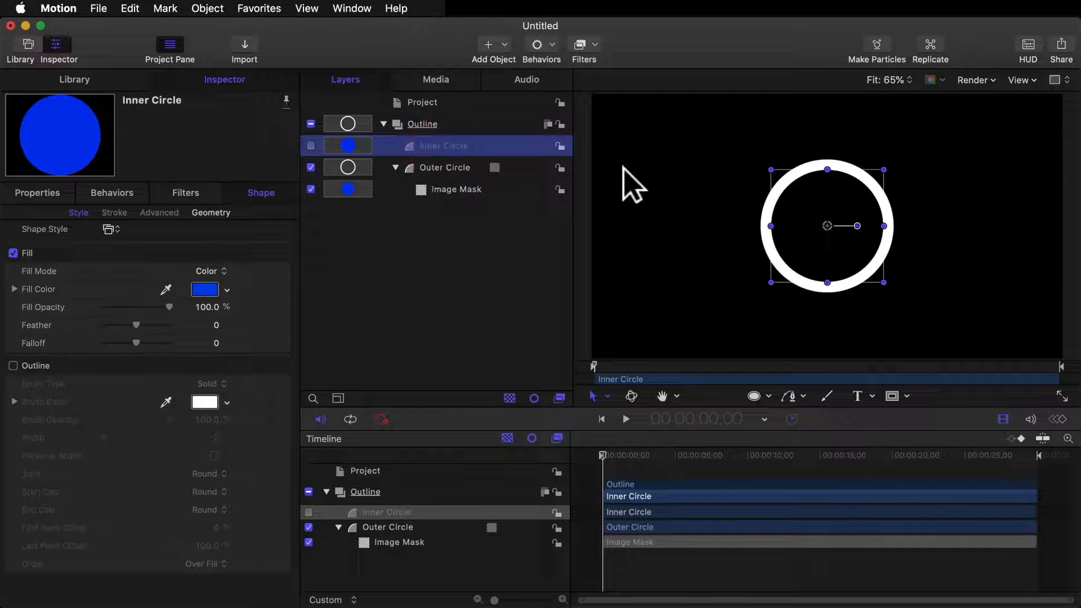
left_click(1028, 48)
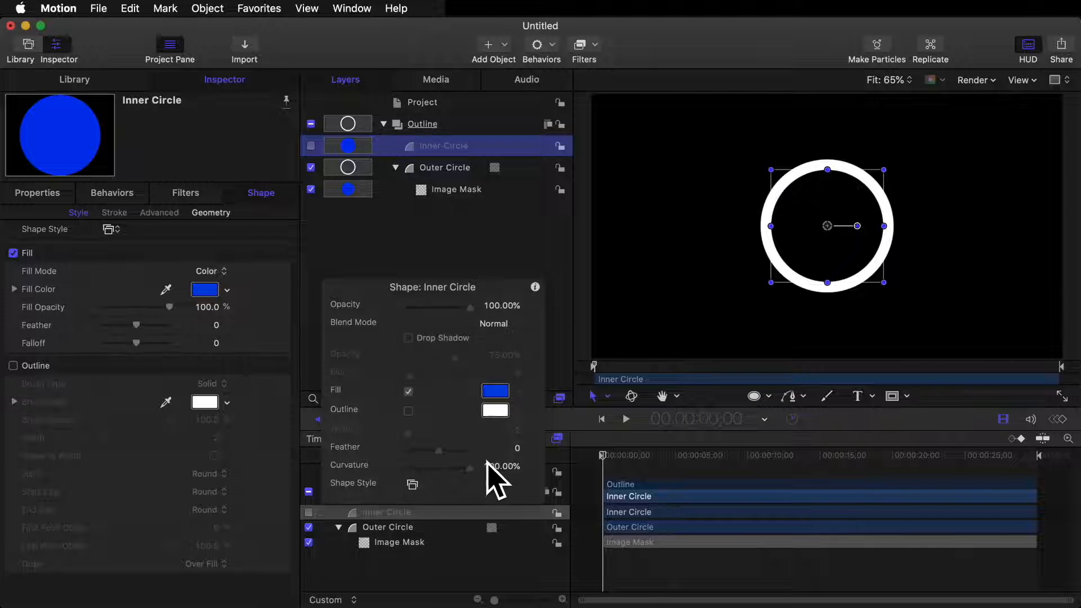
left_click_drag(467, 466, 443, 466)
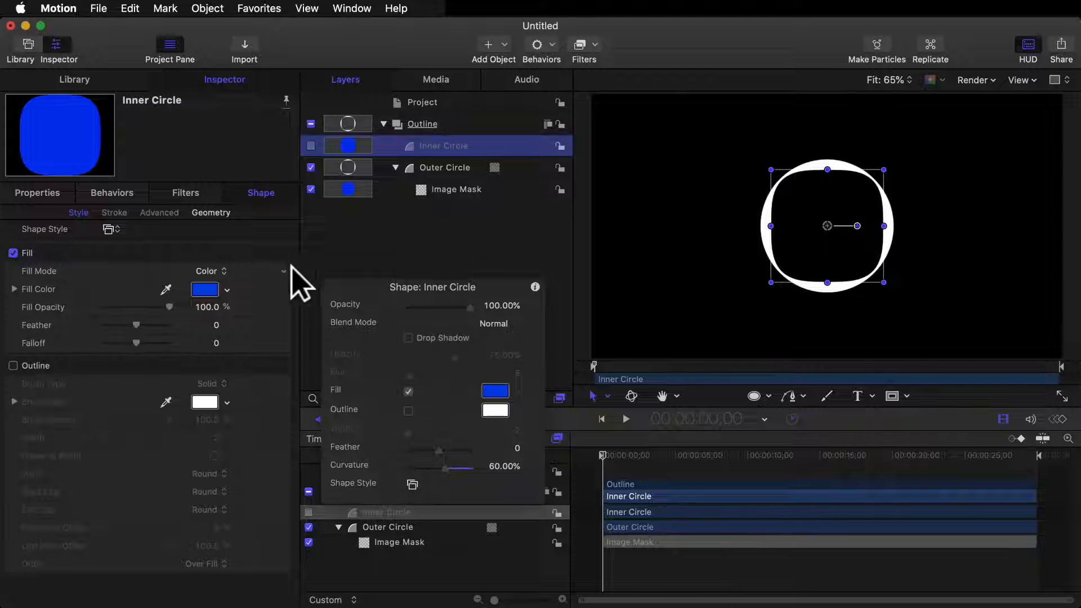
left_click(333, 279)
left_click(702, 279)
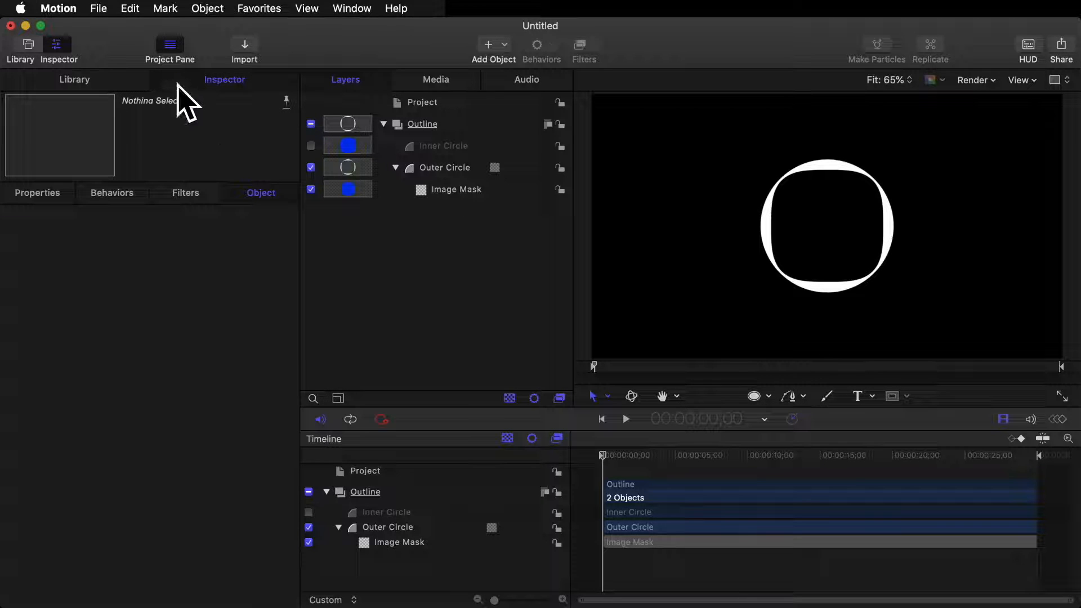
- Reset the Inner Circle's position to 0 px in X and Y, and check the Outer Circle's transform values
left_click(460, 147)
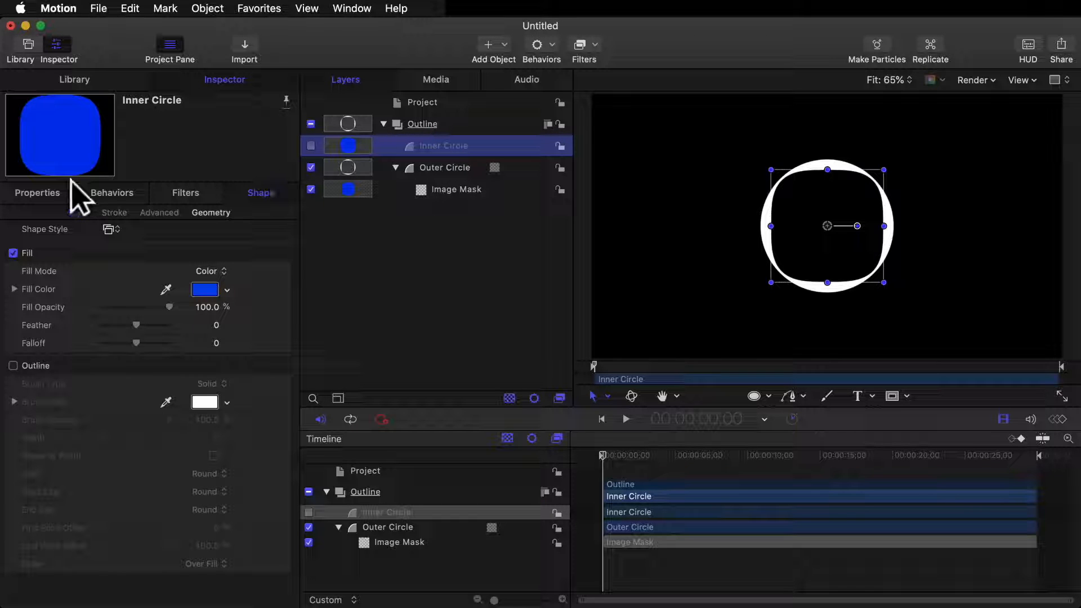
left_click(47, 192)
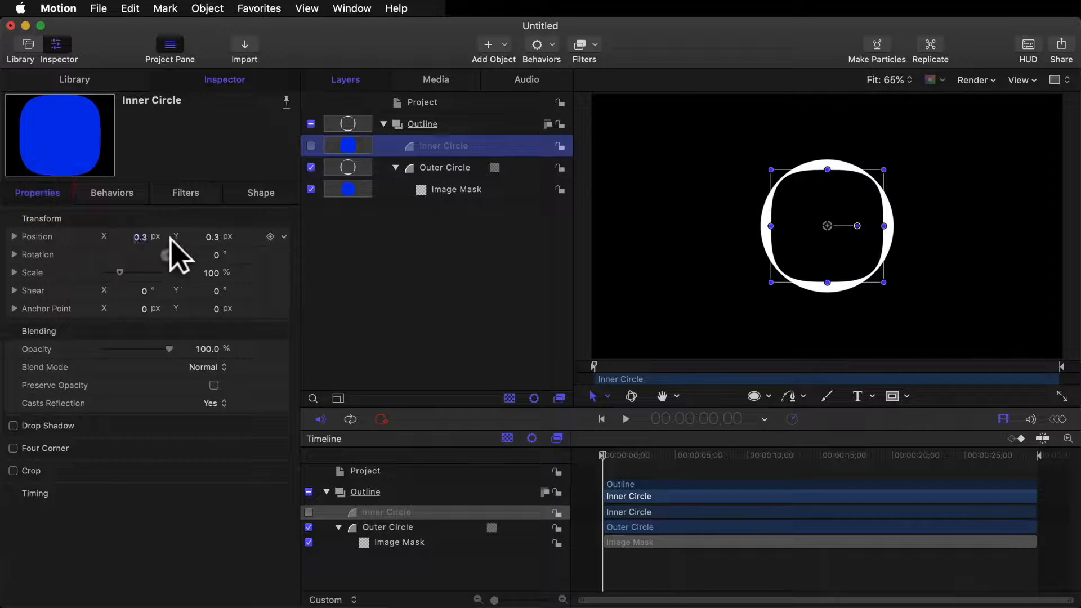
left_click(283, 236)
left_click(330, 242)
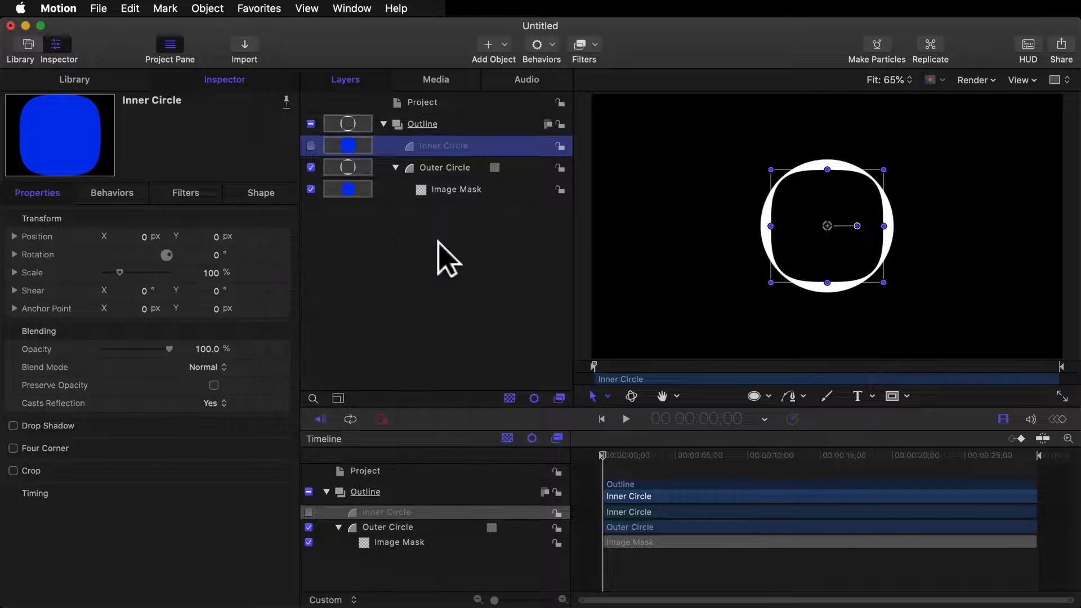
left_click(445, 168)
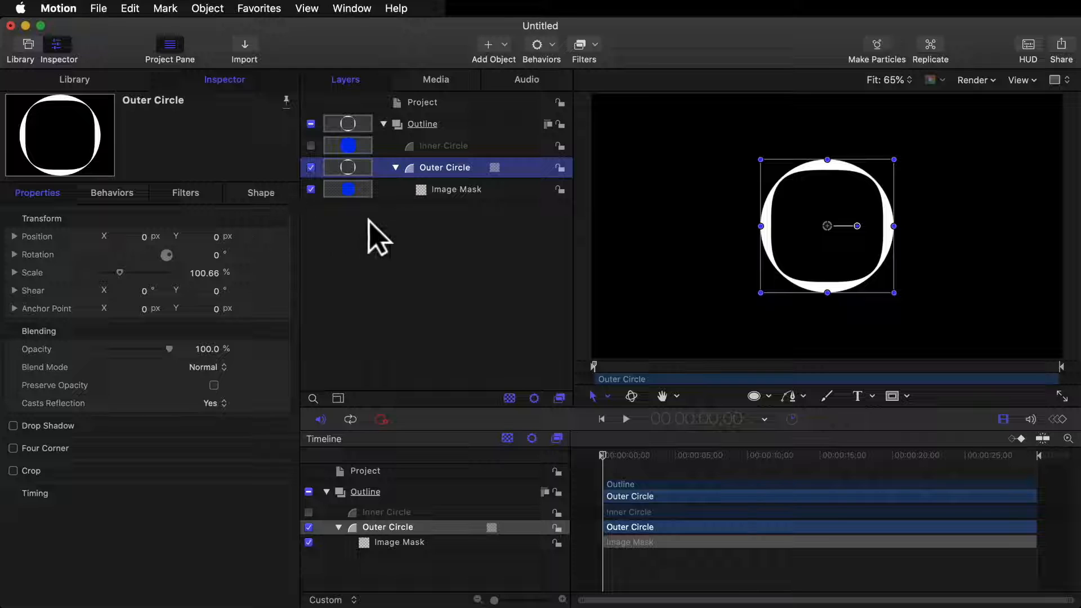
- Set the Inner Circle's rotation to -45° and clear the selection
left_click(434, 147)
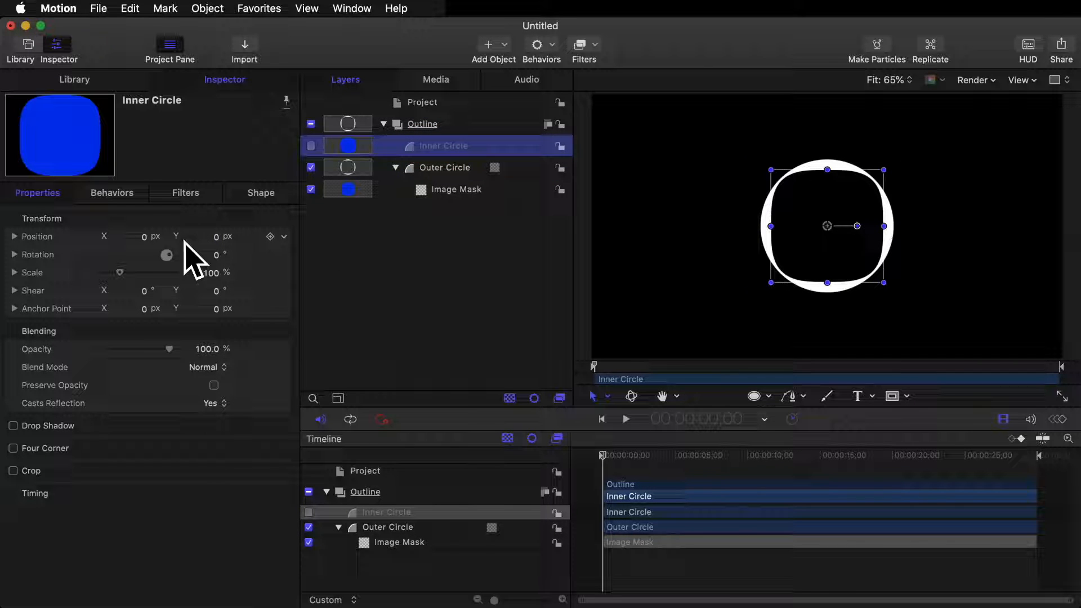
left_click(217, 255)
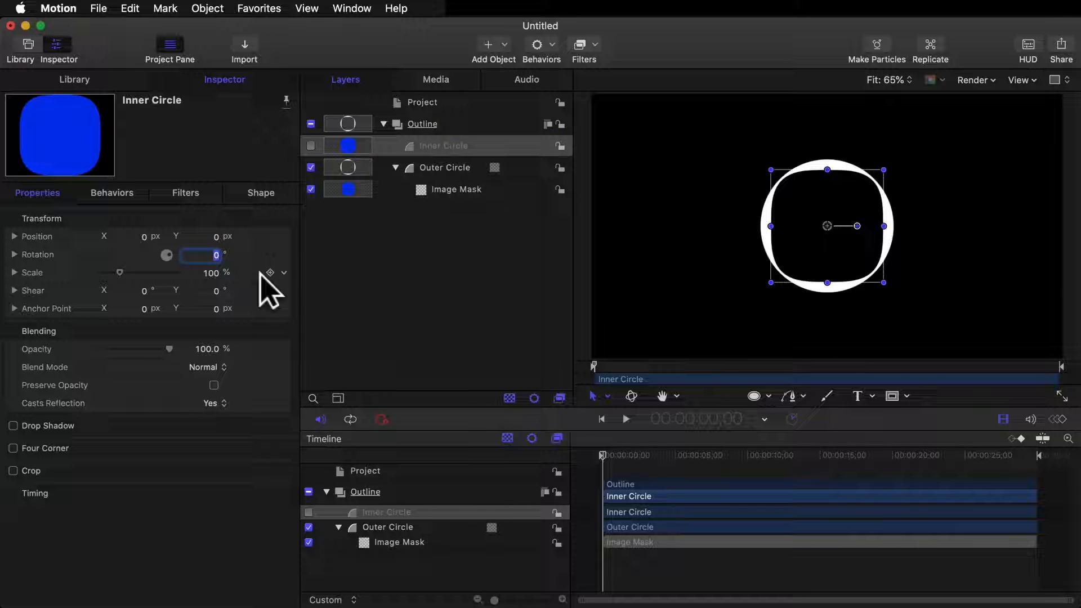
type("-45")
key("Return")
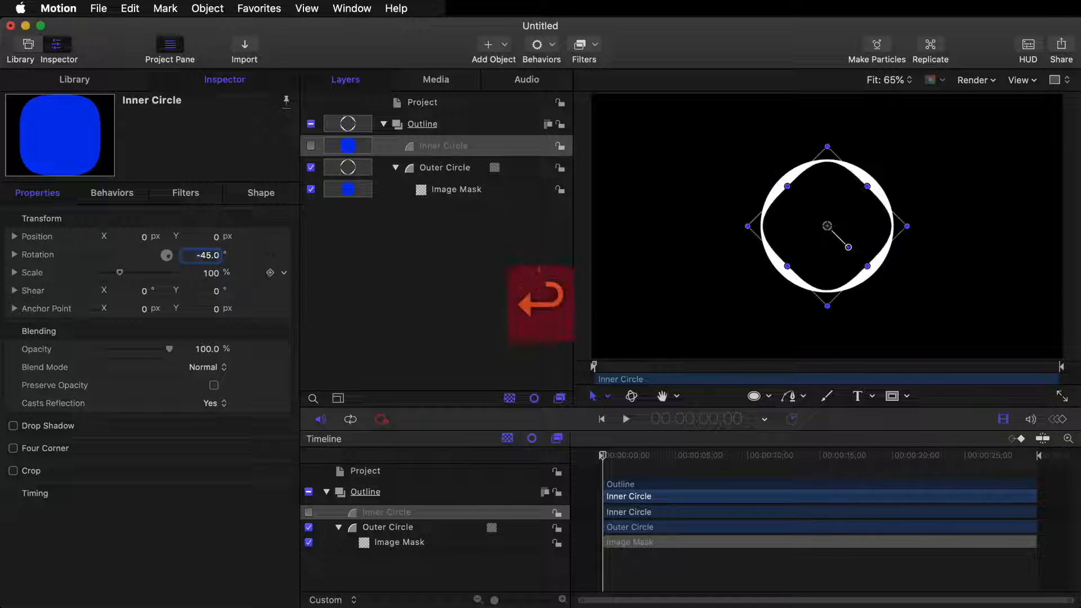
left_click(647, 273)
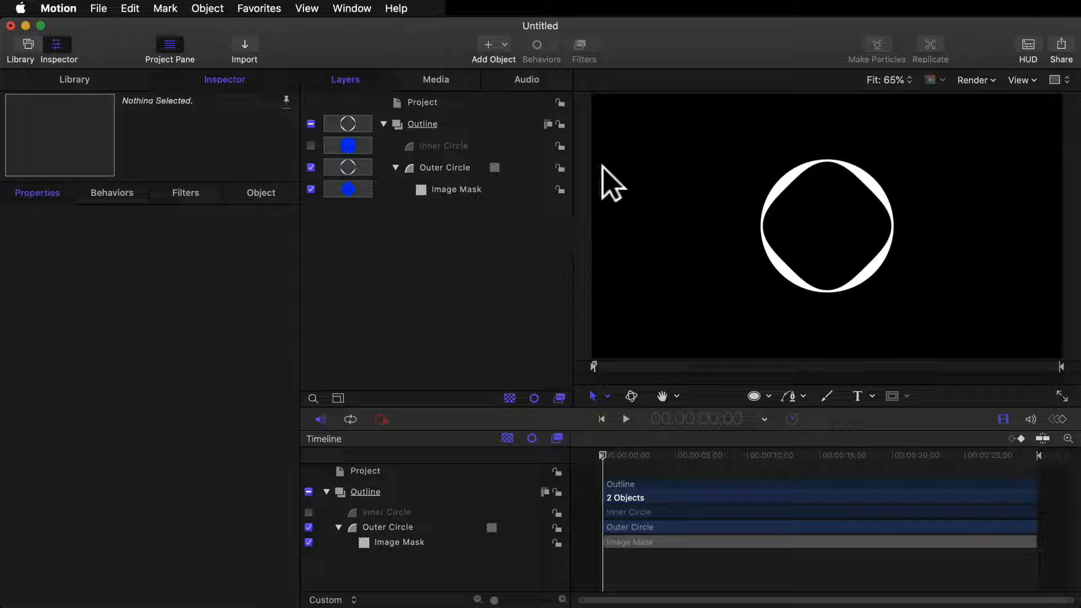
- Change the Outer Circle's fill color to a medium blue and clear the selection
left_click(470, 169)
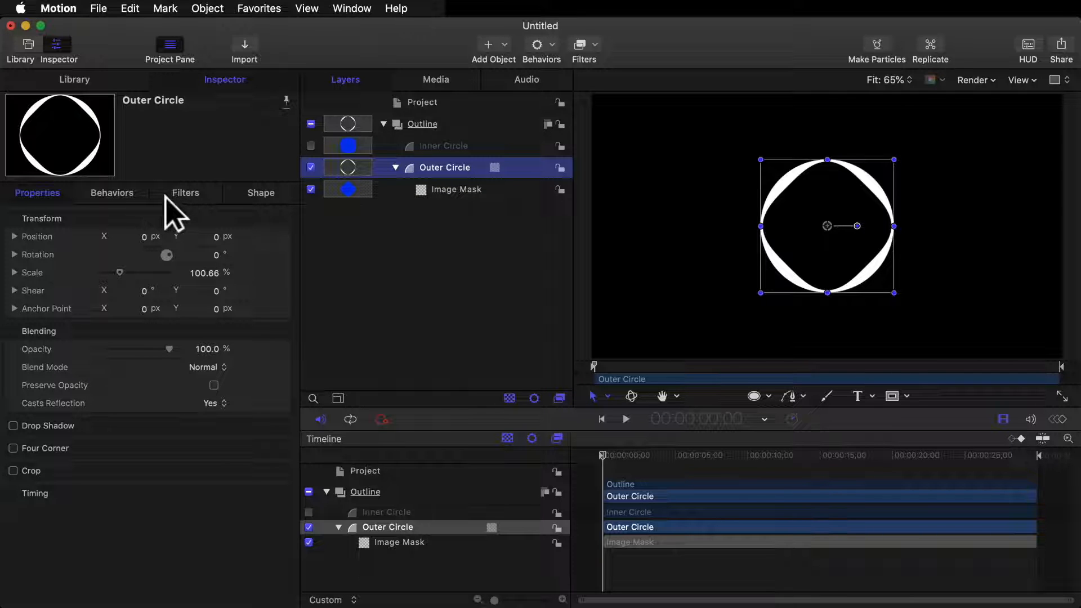
left_click(243, 191)
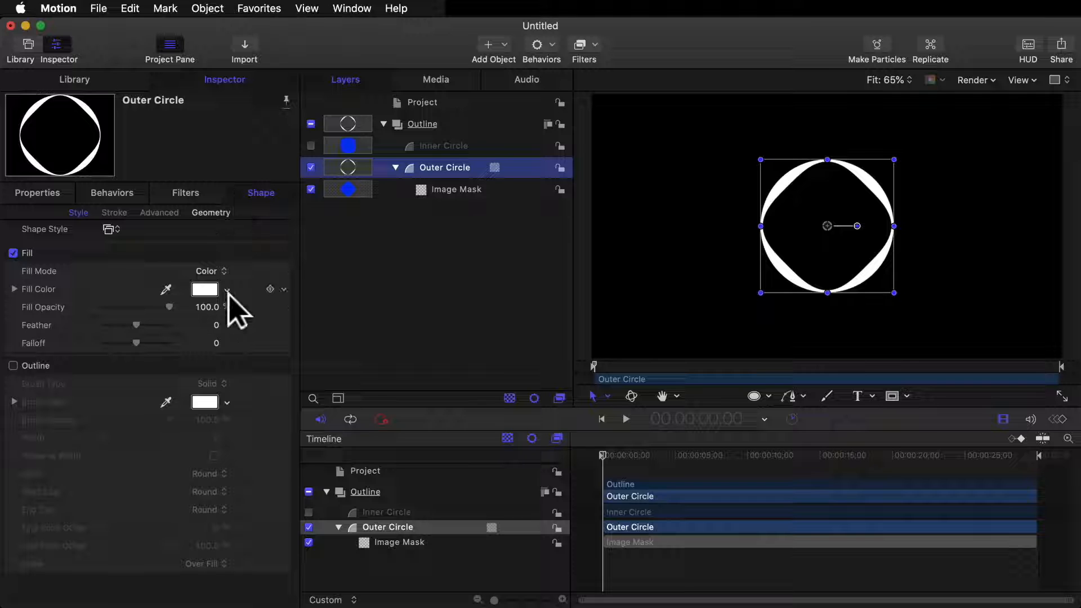
left_click(228, 290)
left_click(230, 391)
mouse_move(229, 396)
left_mouse_down()
mouse_move(249, 396)
mouse_move(242, 385)
mouse_move(246, 394)
left_mouse_up()
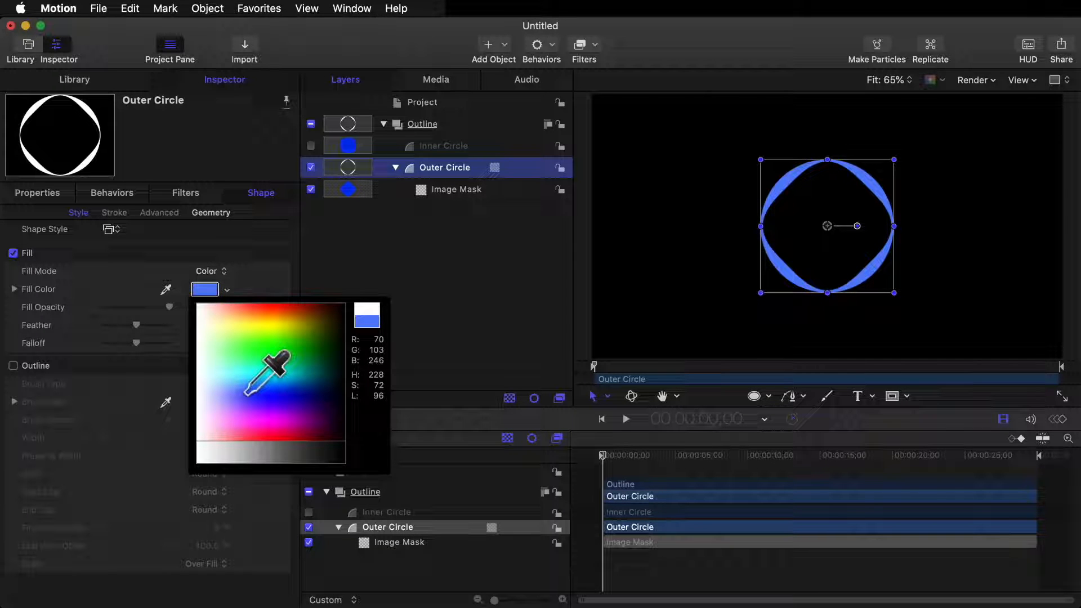
left_click_drag(246, 394, 251, 400)
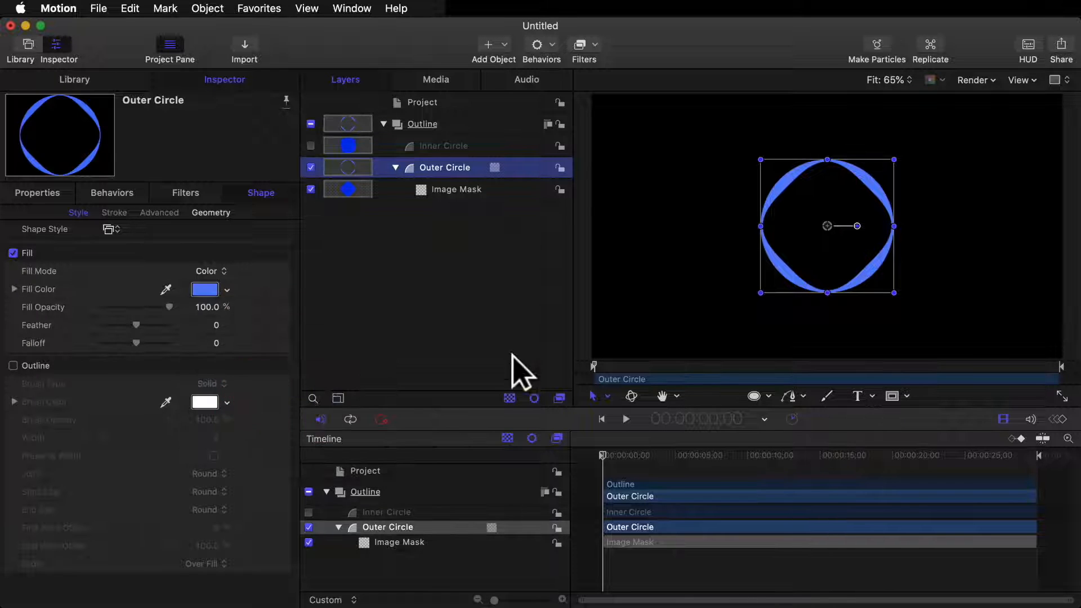
left_click(498, 262)
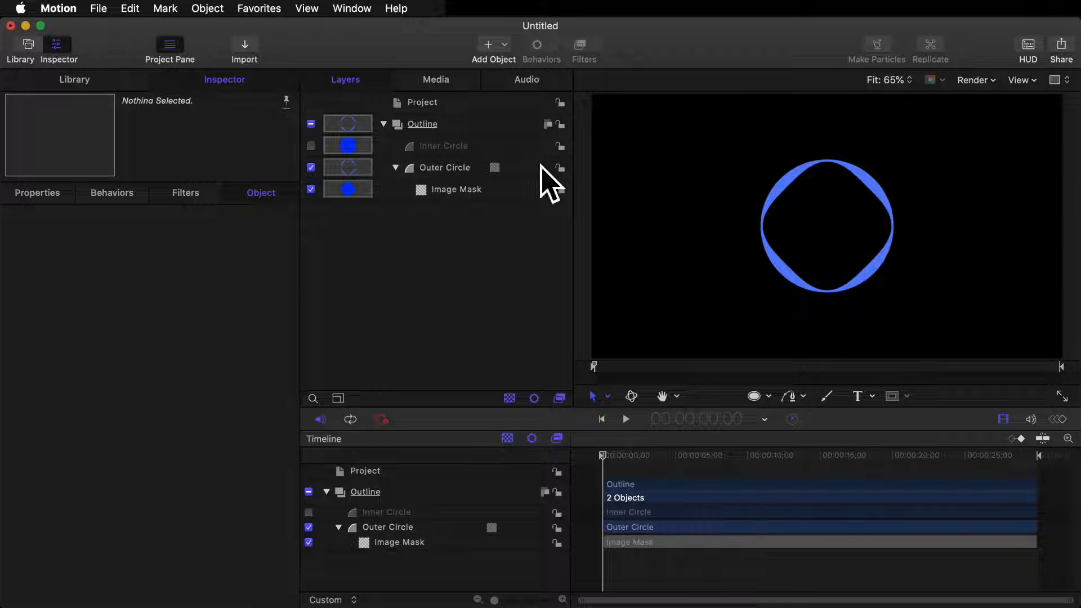
- Apply the Randomize Shape behavior to the Inner Circle
left_click(529, 146)
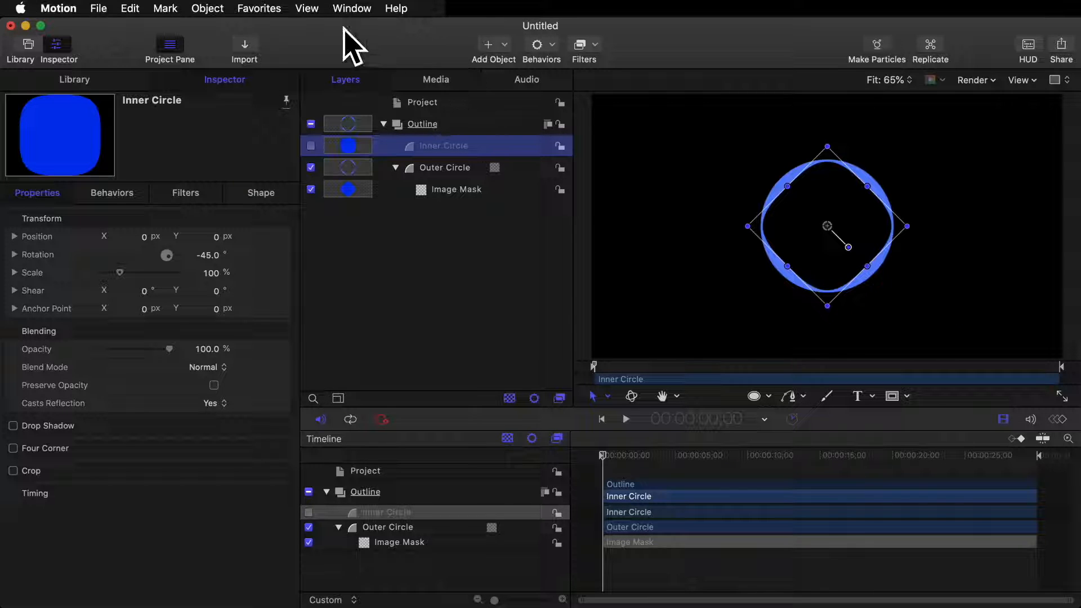
left_click(544, 49)
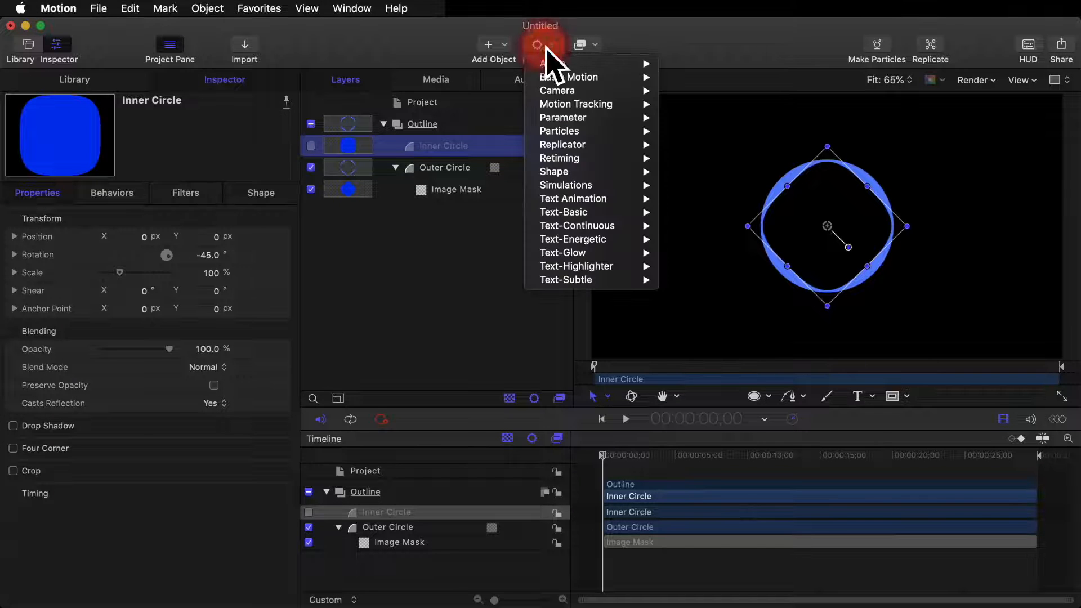
mouse_move(598, 172)
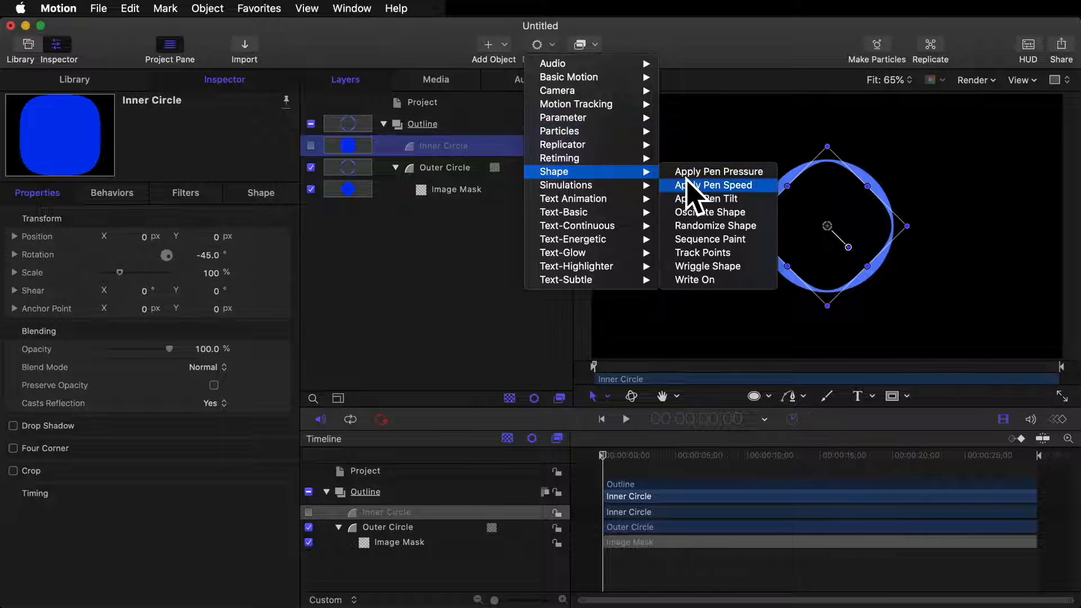
left_click(711, 225)
left_click(656, 167)
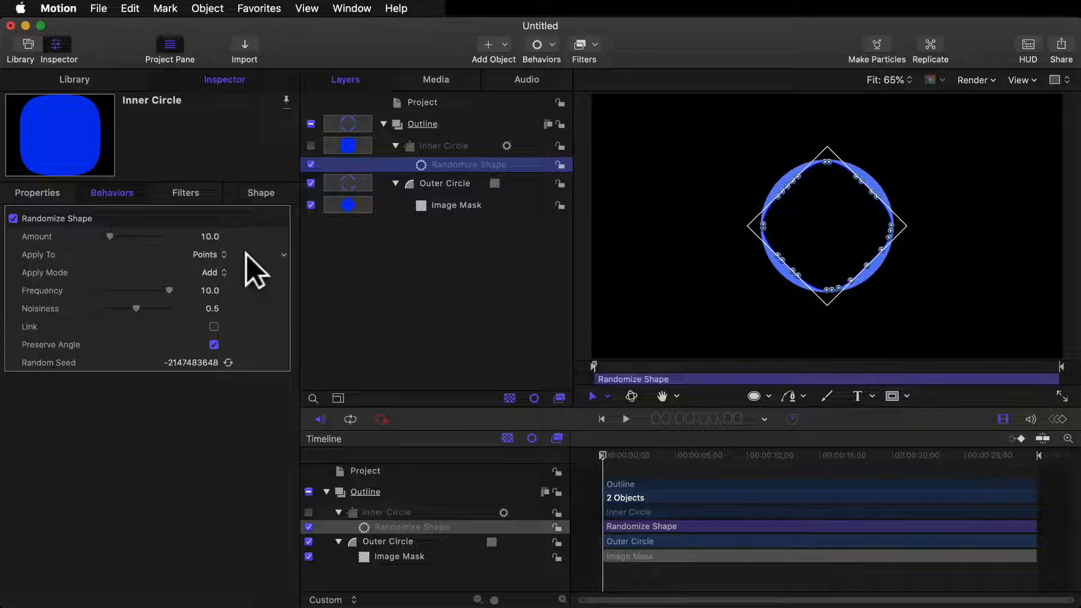
- Set the Randomize Shape behavior's Amount to 20, Frequency to 1 and Noisiness to 0
left_click(210, 237)
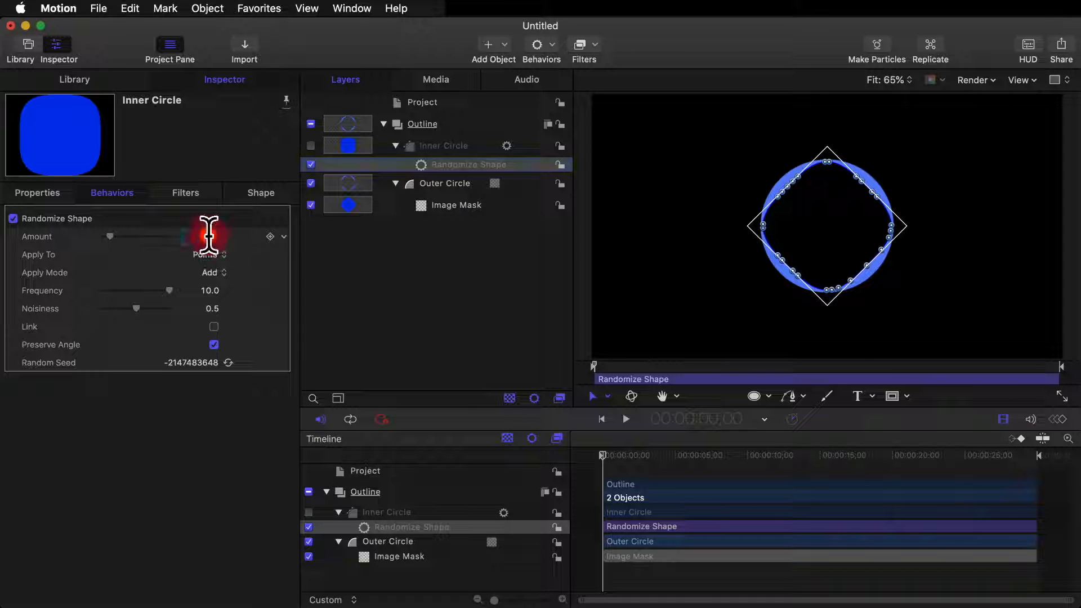
key("Return")
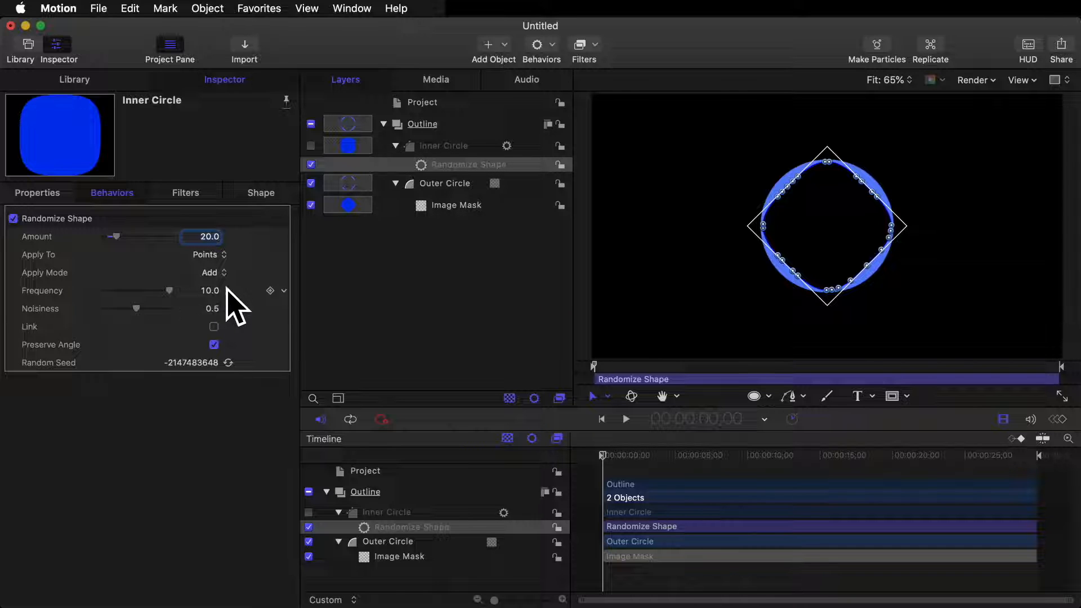
left_click_drag(169, 290, 180, 284)
left_click(204, 291)
type("1")
key("shift+Return")
left_click_drag(136, 308, 51, 306)
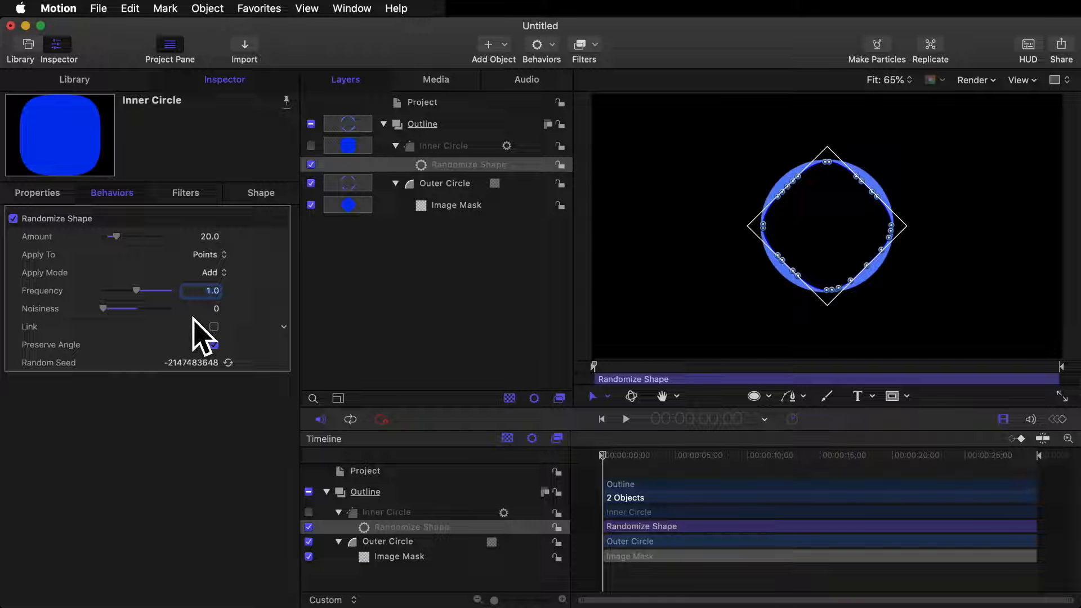
- Add an Audio parameter behavior to the Randomize Shape Frequency, with the track "tha business Mastered 6" as its source
left_click(283, 290)
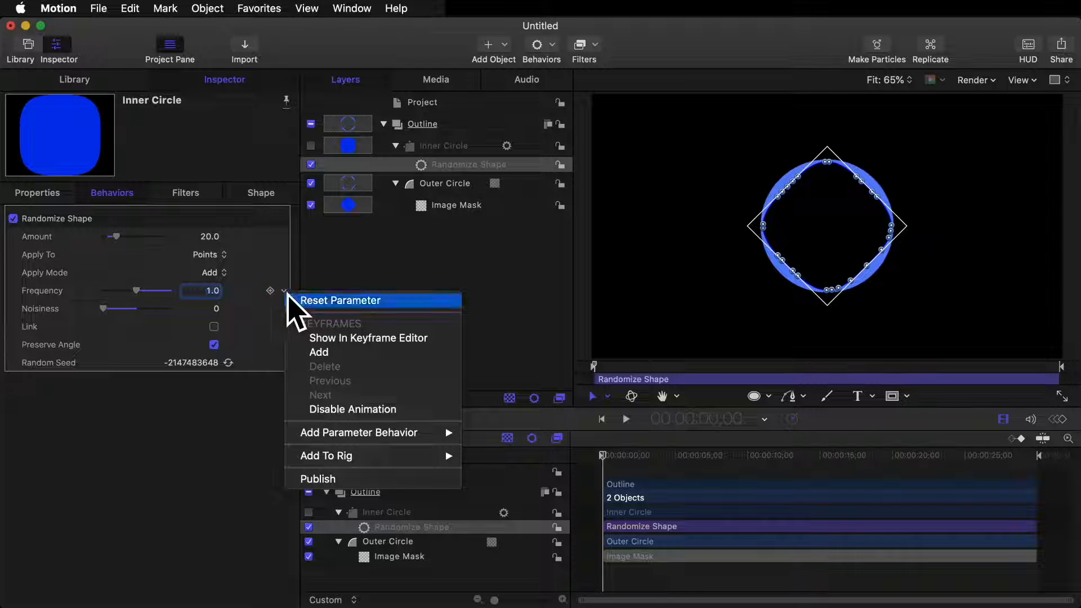
left_click(490, 434)
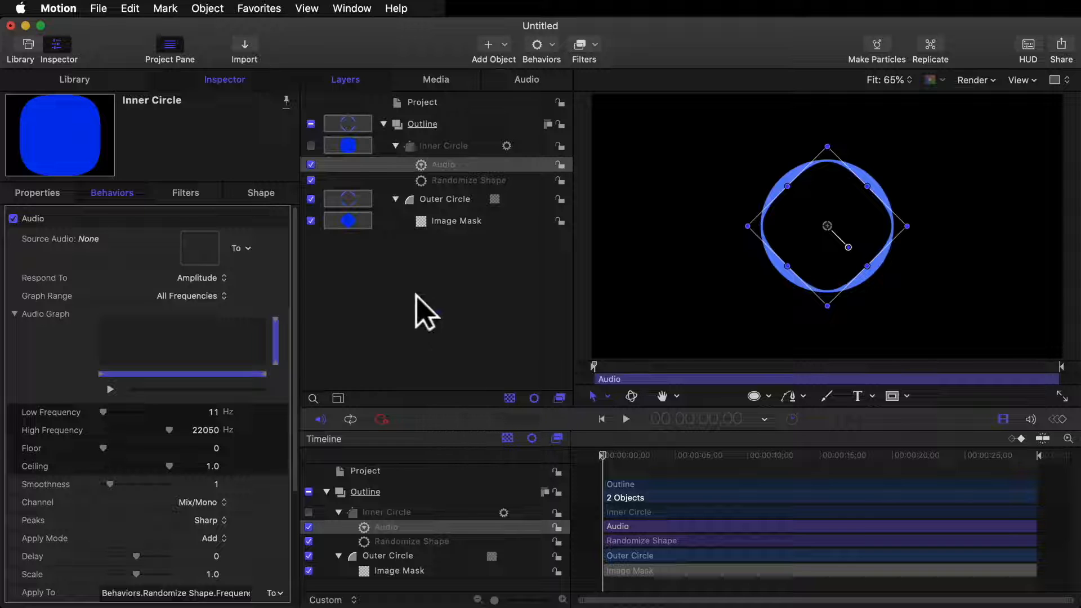
left_click(248, 251)
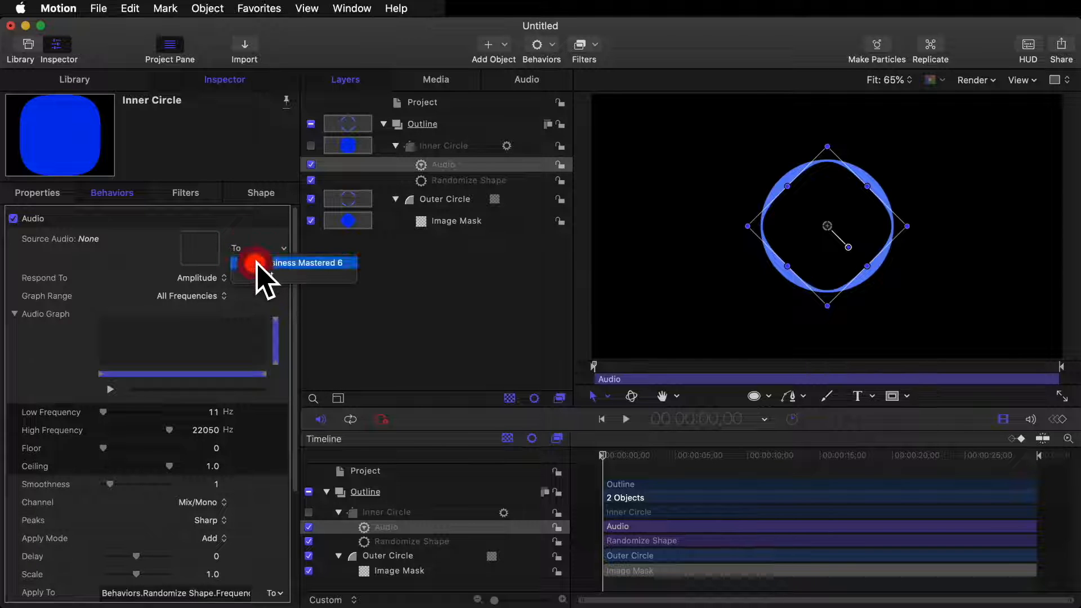
left_click(259, 263)
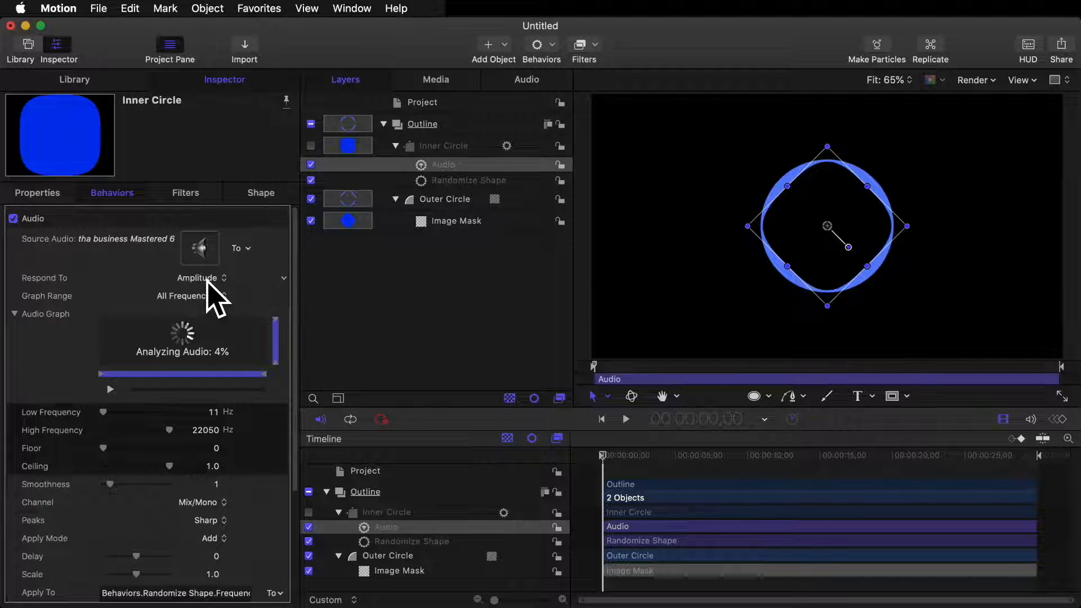
- Set the Audio behavior's graph range to Bass and its low frequency to 60 Hz
left_click(206, 298)
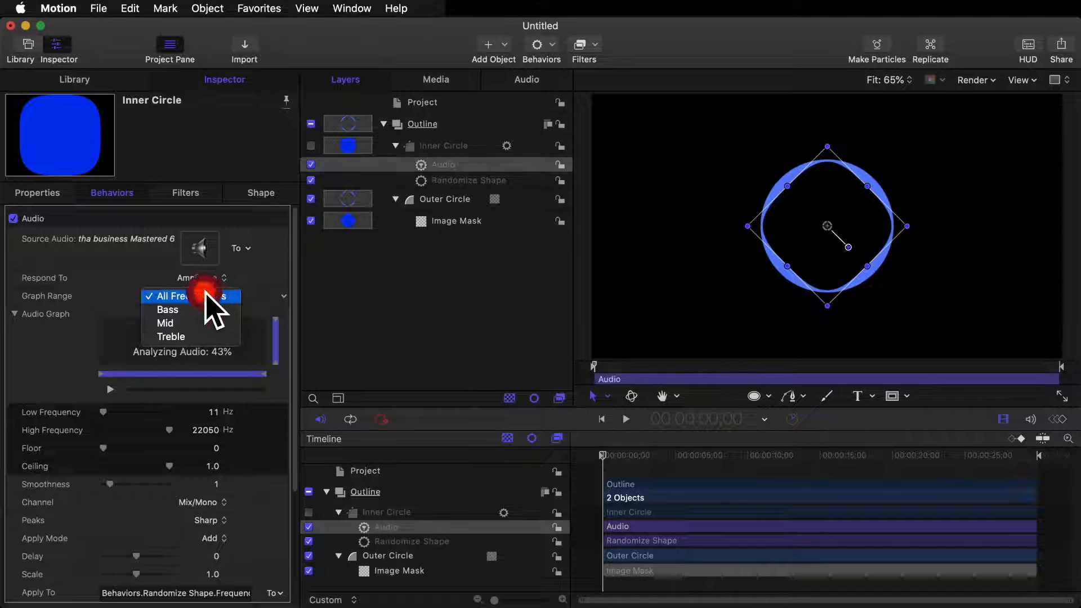
left_click(216, 312)
left_click(207, 414)
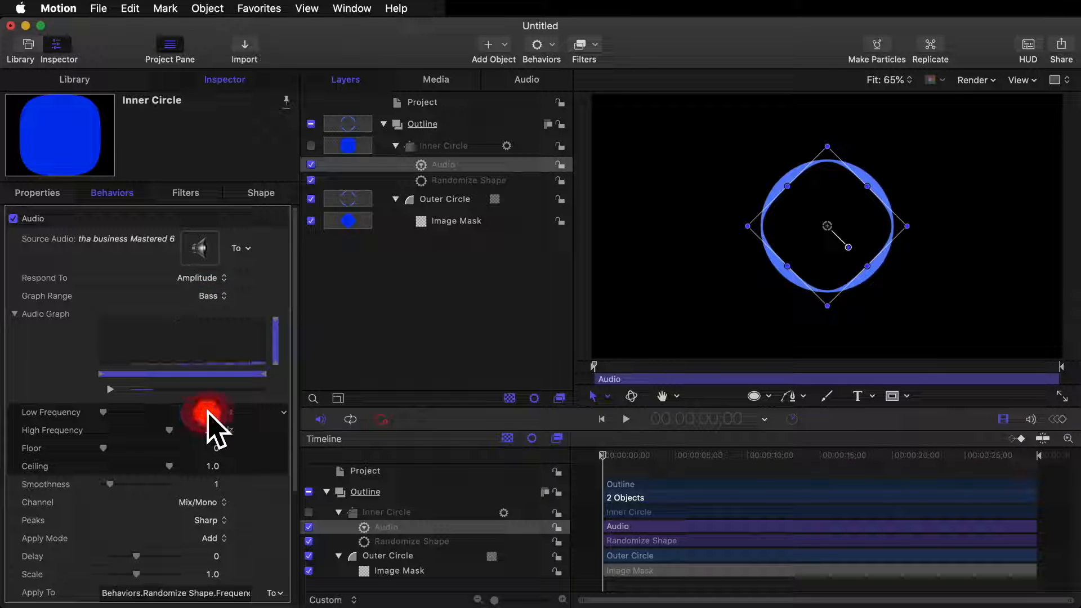
type("60")
key("Return")
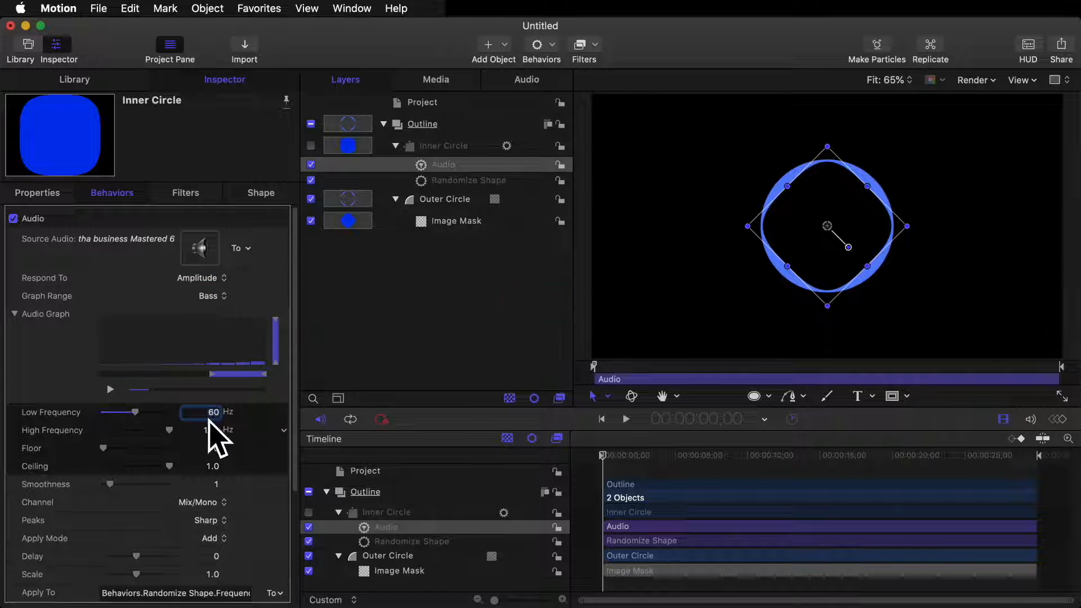
- Set the Audio behavior's High Frequency to 200 Hz
type("200")
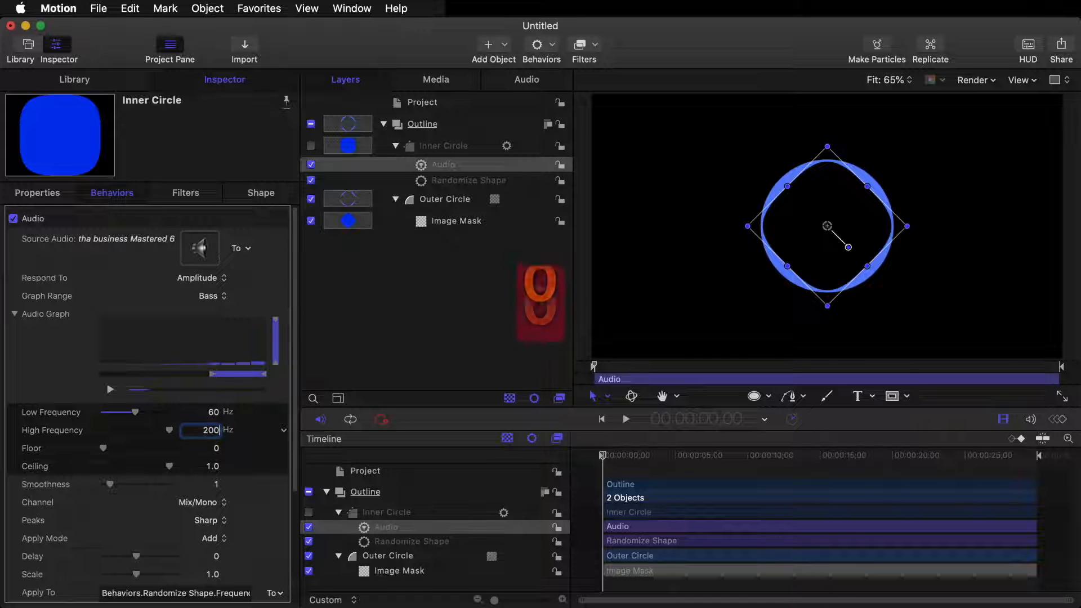
key("Return")
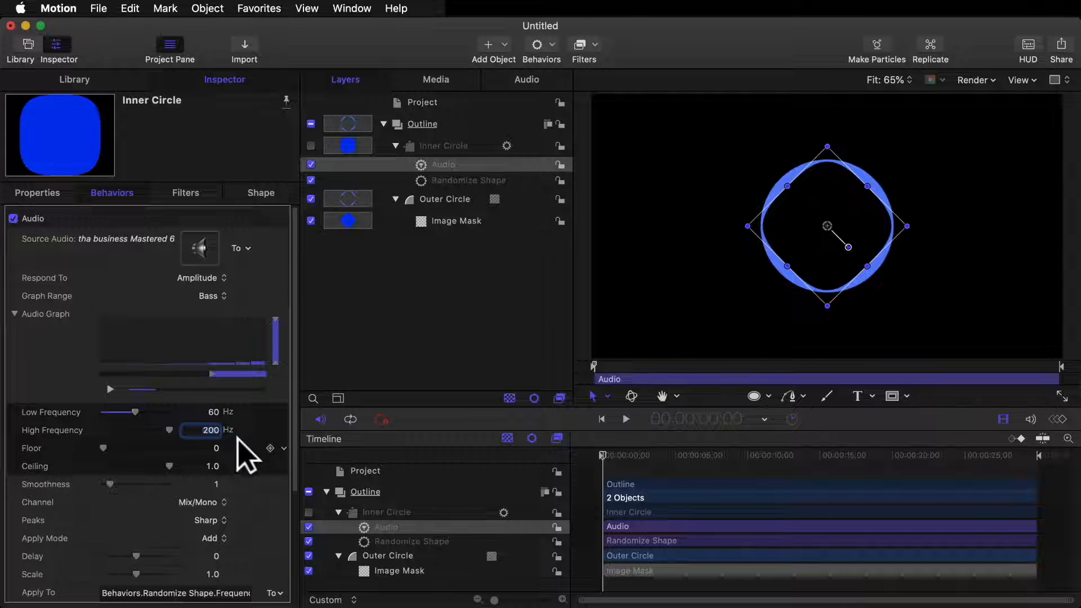
- Try a Scale of 0.5 on the Audio behavior, and set it back to 1
scroll(237, 439, "down", 2)
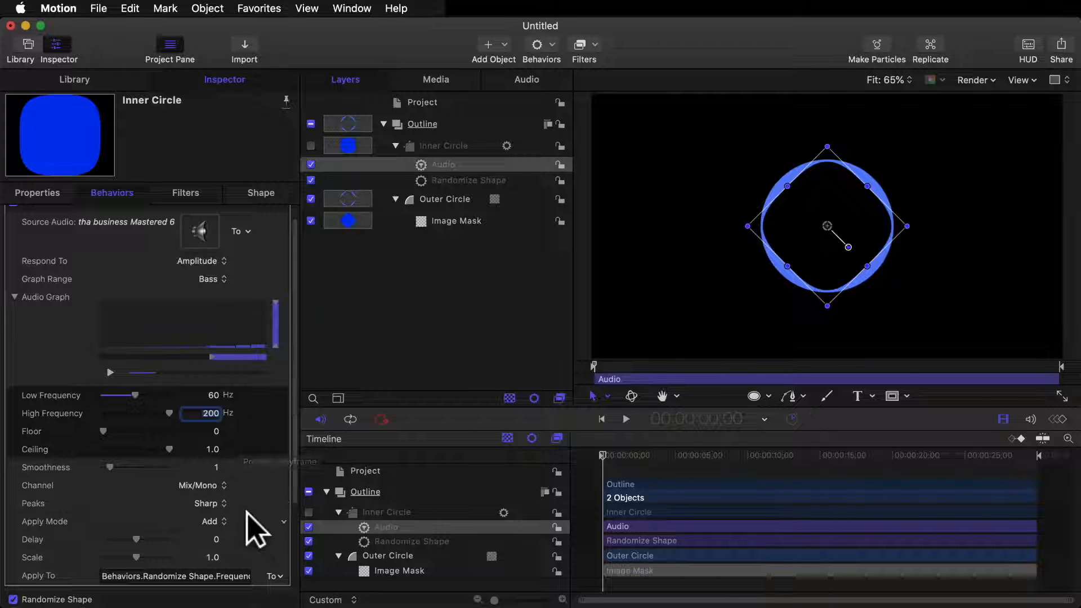
scroll(235, 507, "down", 5)
double_click(213, 503)
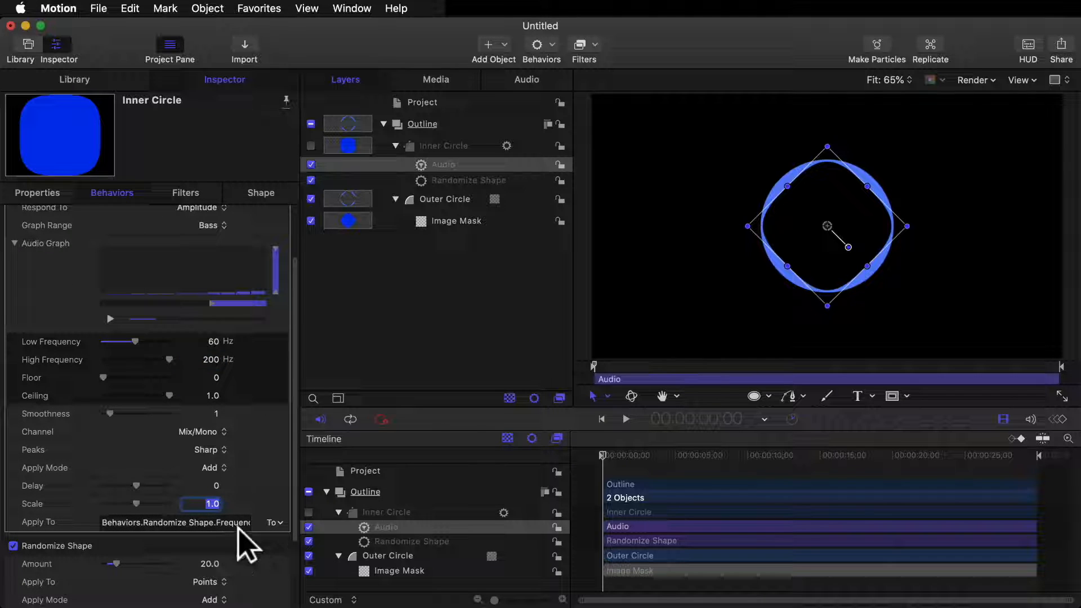
double_click(213, 503)
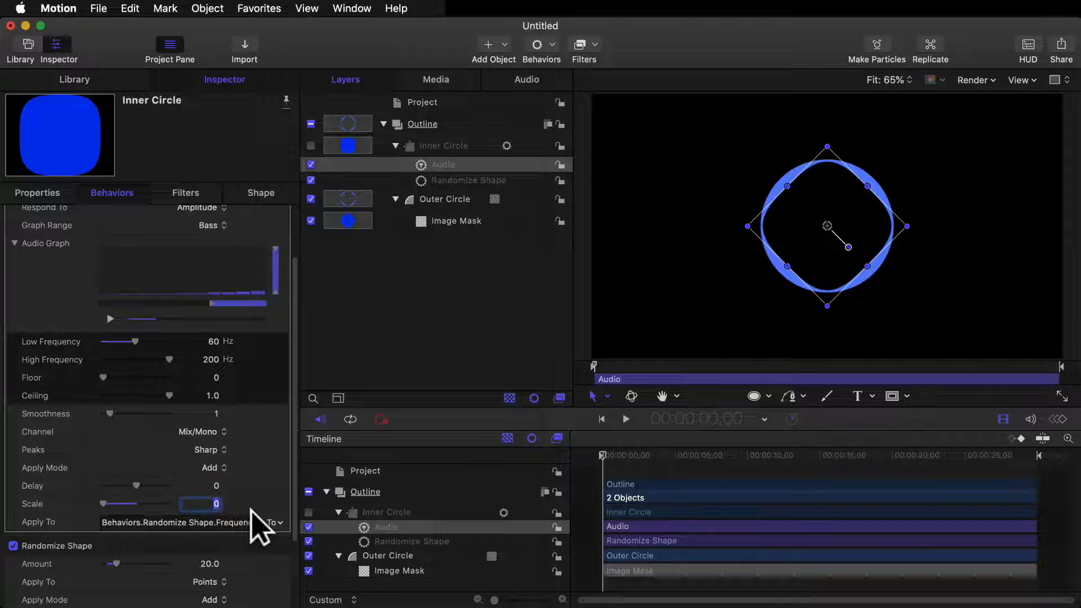
key("Return")
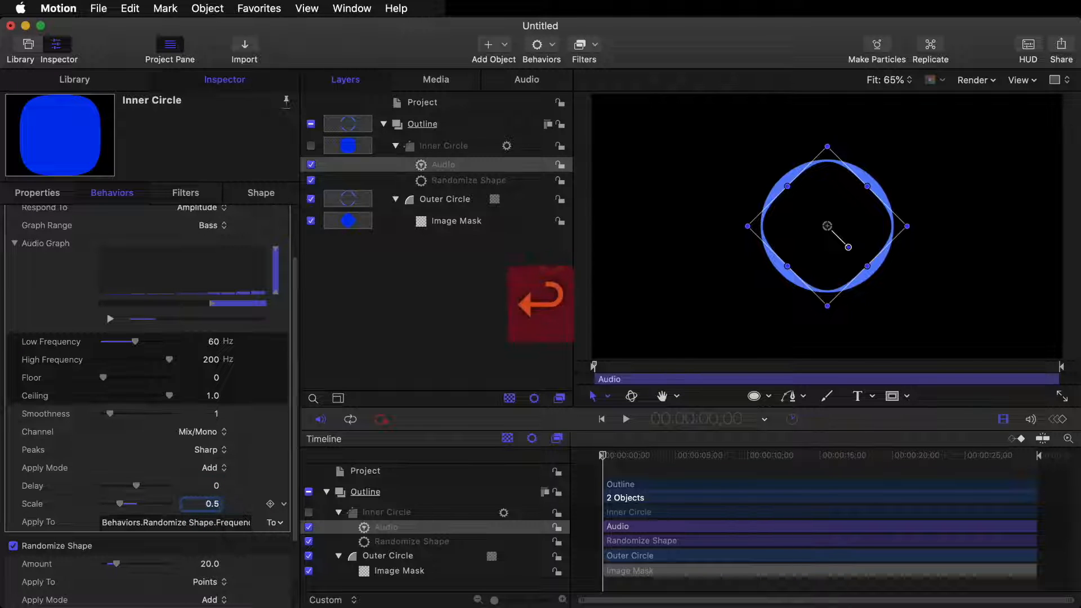
double_click(214, 504)
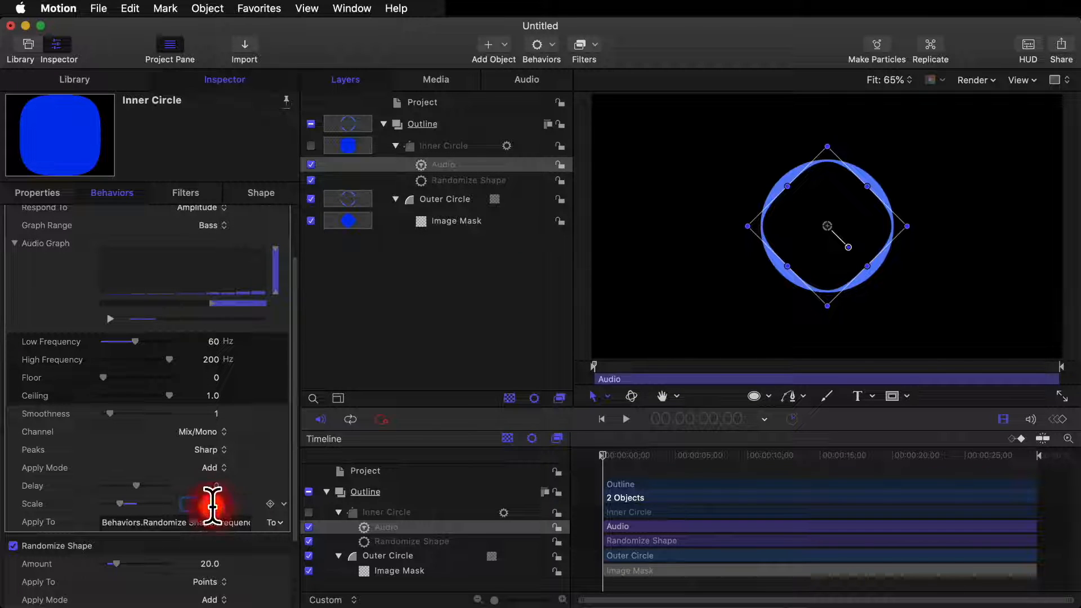
type("1")
key("Return")
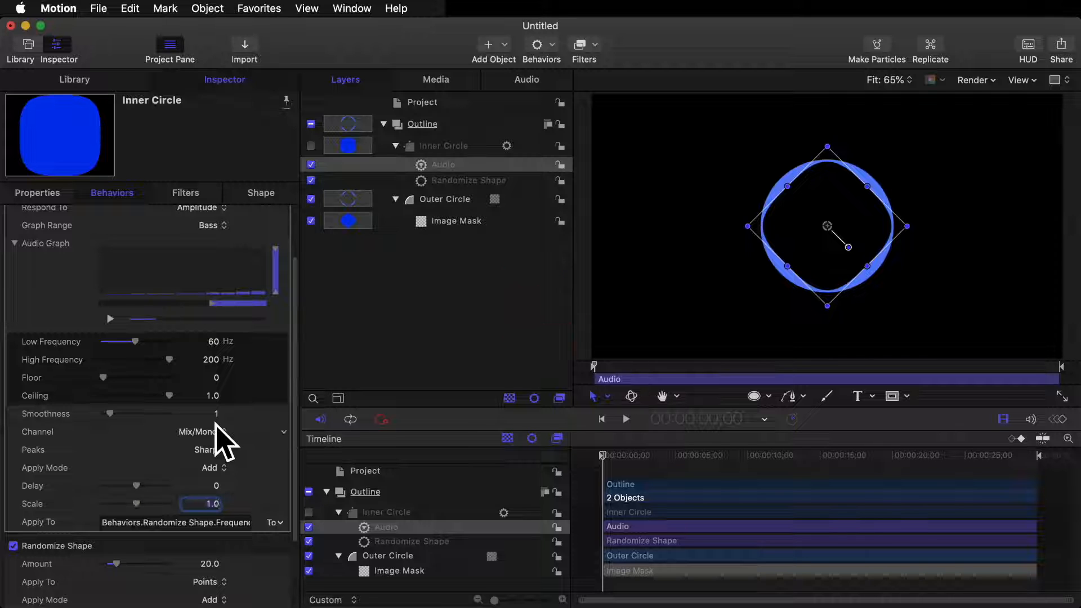
- Set the Audio behavior's Peaks option to Smooth
scroll(223, 436, "down", 1)
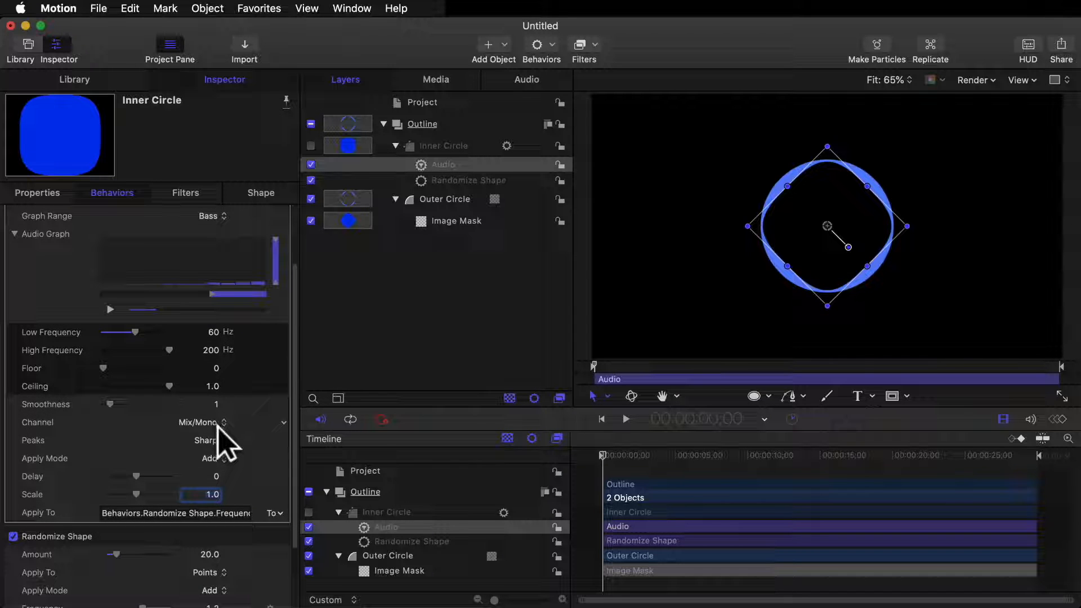
left_click(221, 440)
left_click(215, 452)
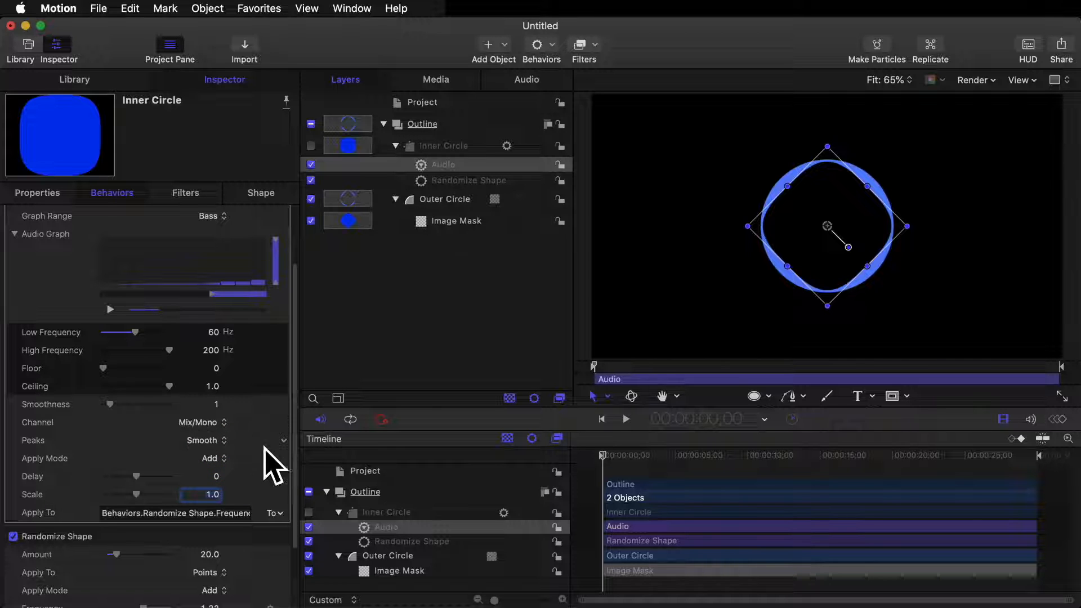
- Rename the Inner Circle's Audio behavior to "Audio Frequency"
scroll(152, 315, "up", 4)
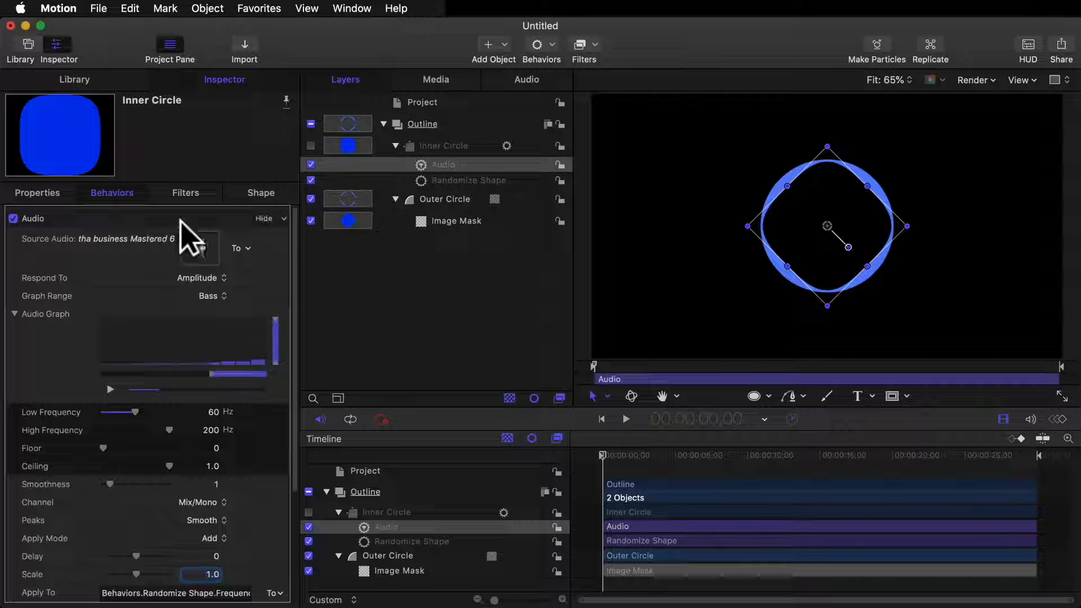
left_click(446, 163)
left_click(450, 163)
type("Frequency")
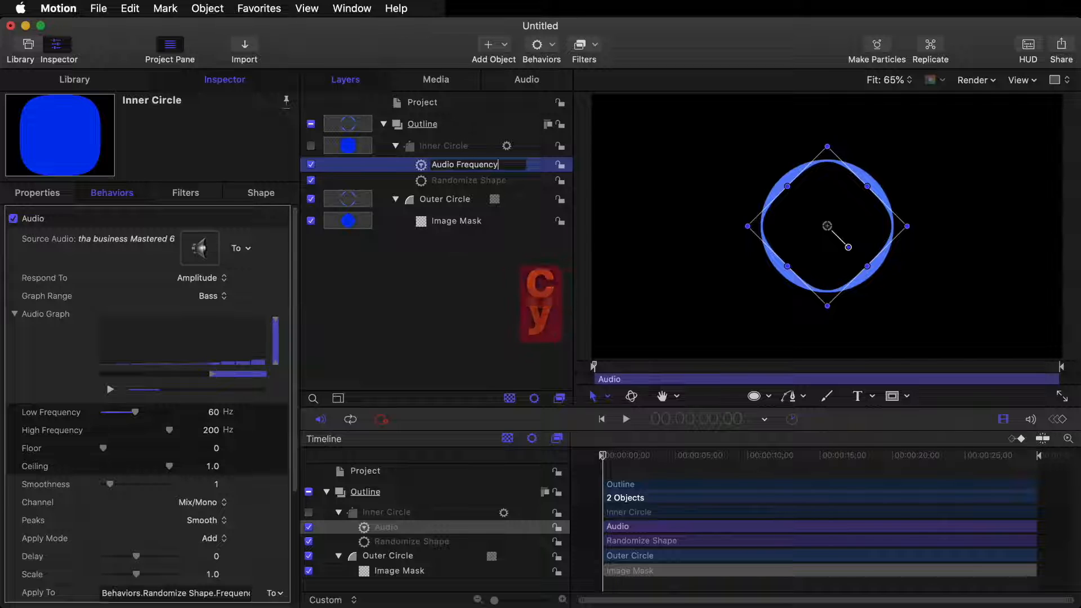
key("Return")
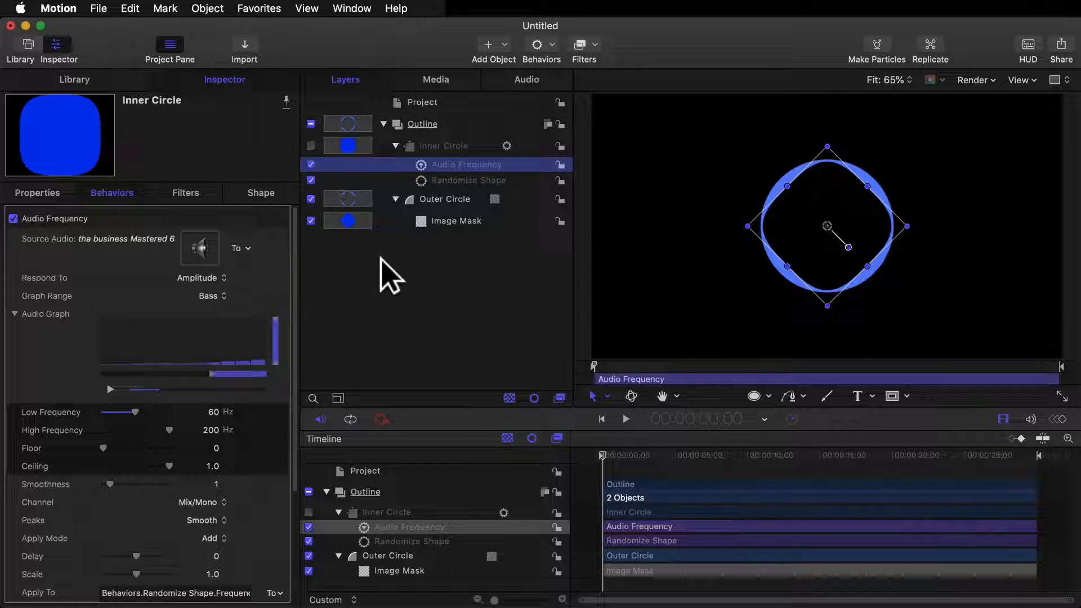
- Check the full Apply To target of the Audio Frequency behavior
scroll(228, 345, "down", 5)
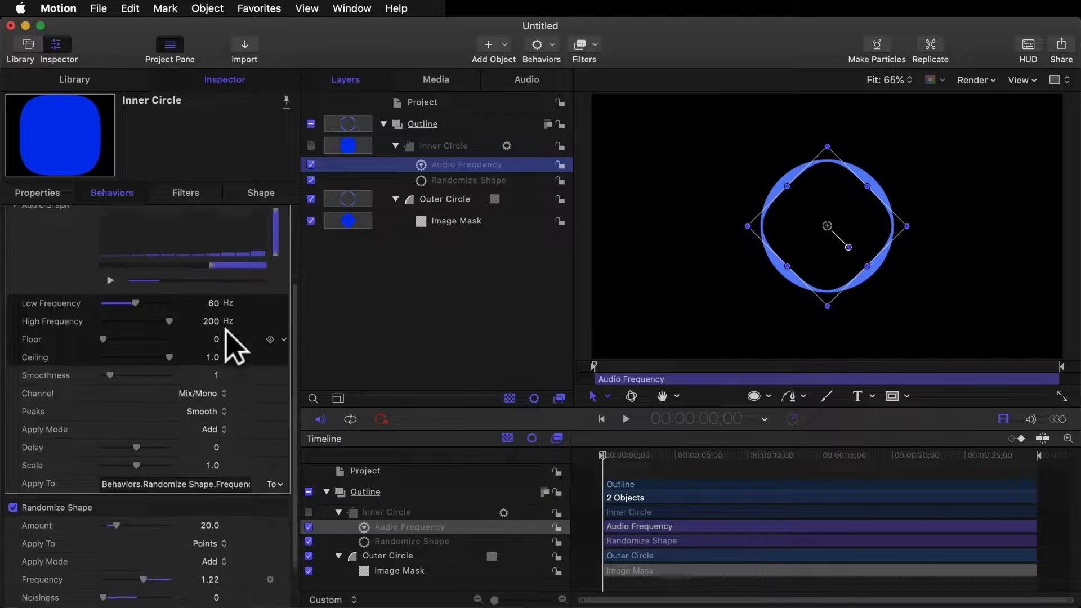
scroll(228, 345, "down", 2)
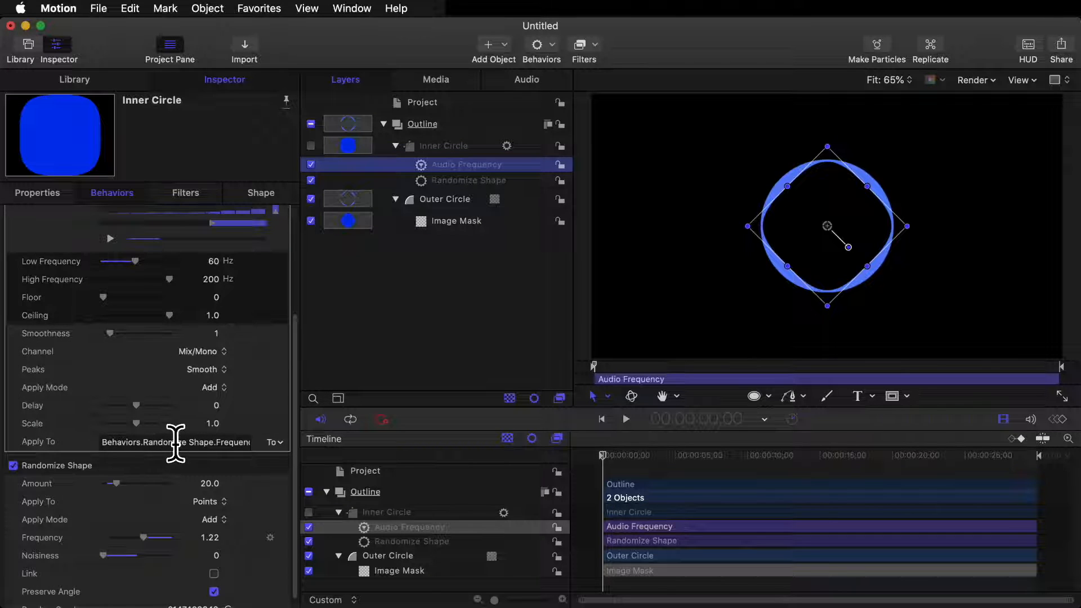
left_click_drag(218, 442, 308, 450)
left_click(203, 442)
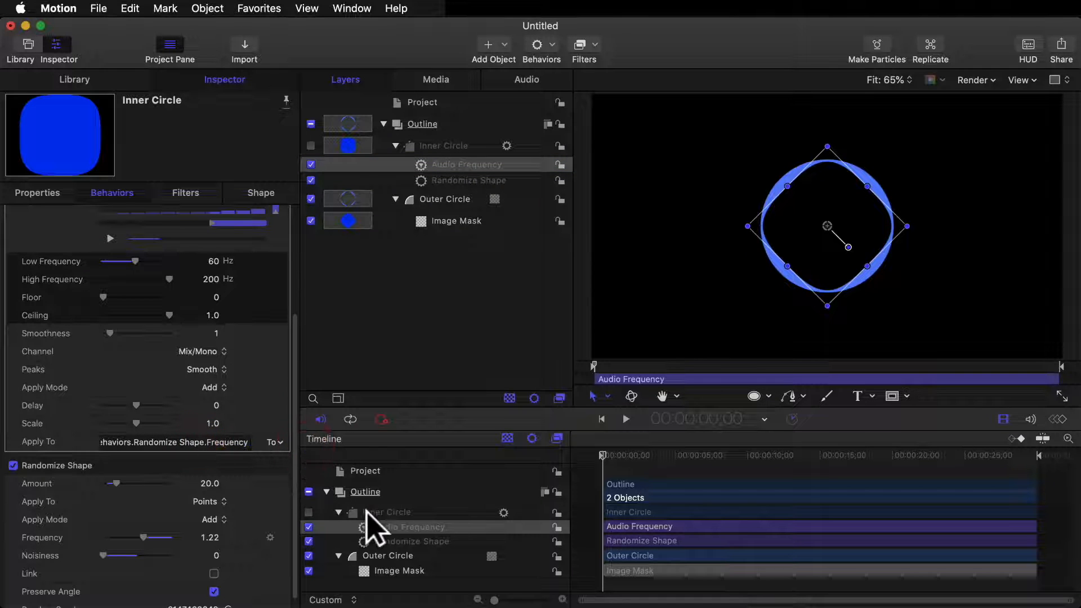
- Add an Audio parameter behavior to the Randomize Shape Noisiness, with the track "tha business Mastered 6" as its source
left_click(458, 147)
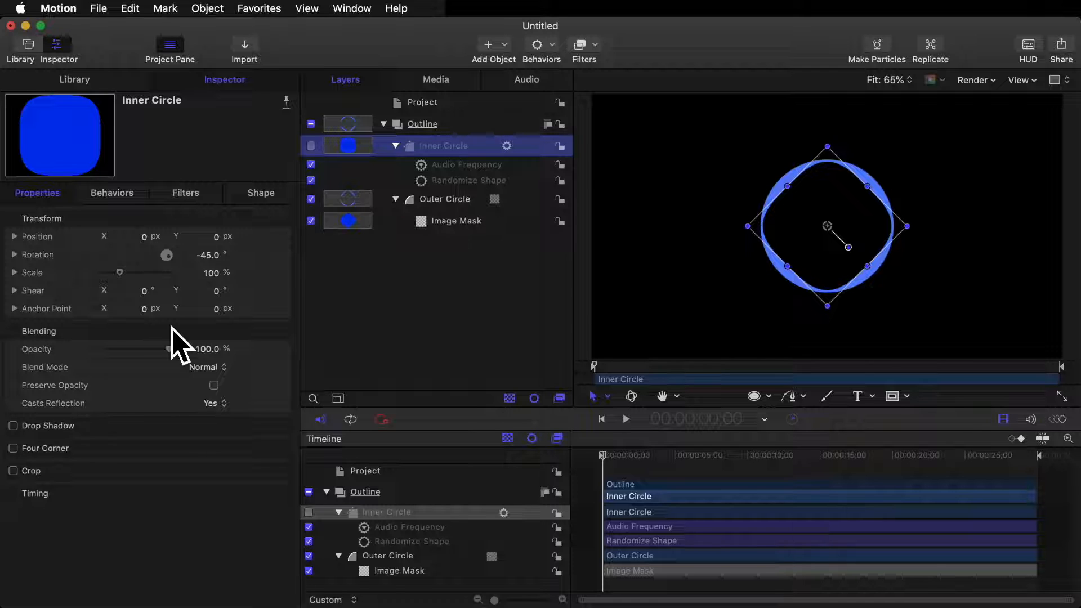
left_click(433, 177)
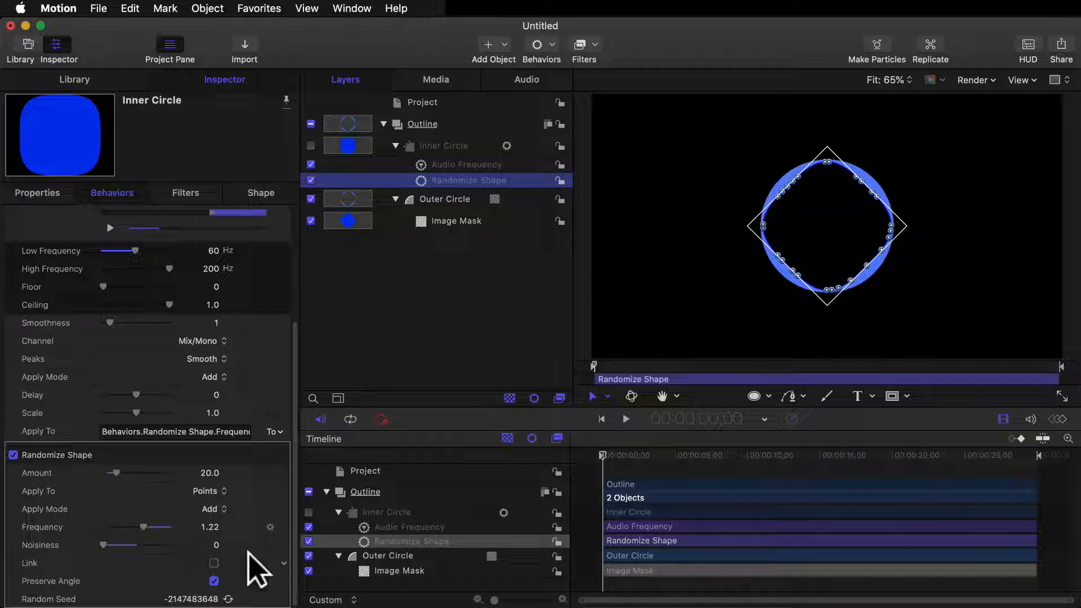
left_click(284, 544)
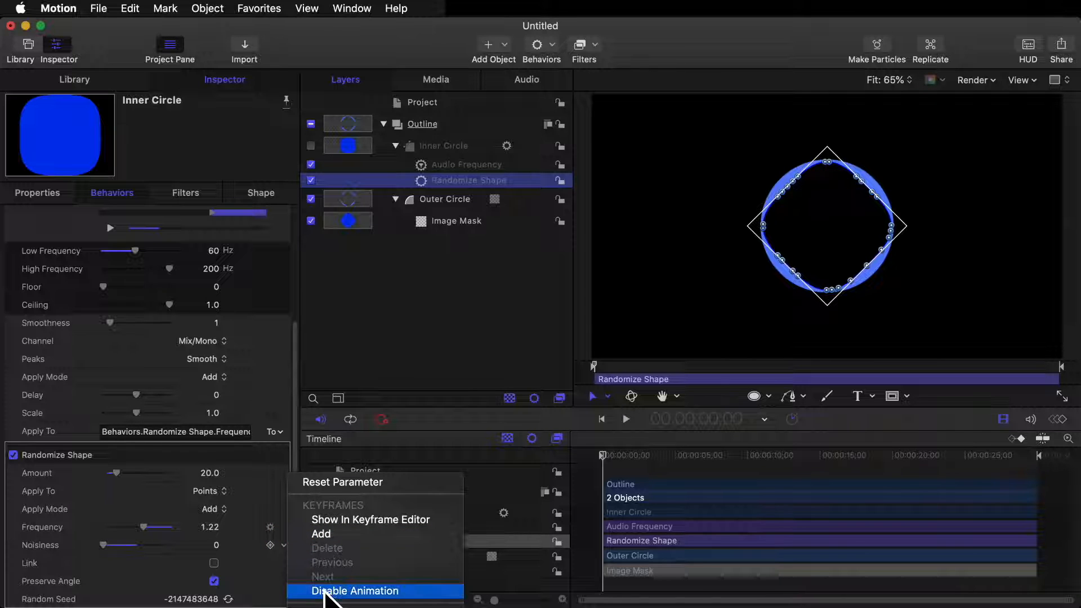
left_click(275, 556)
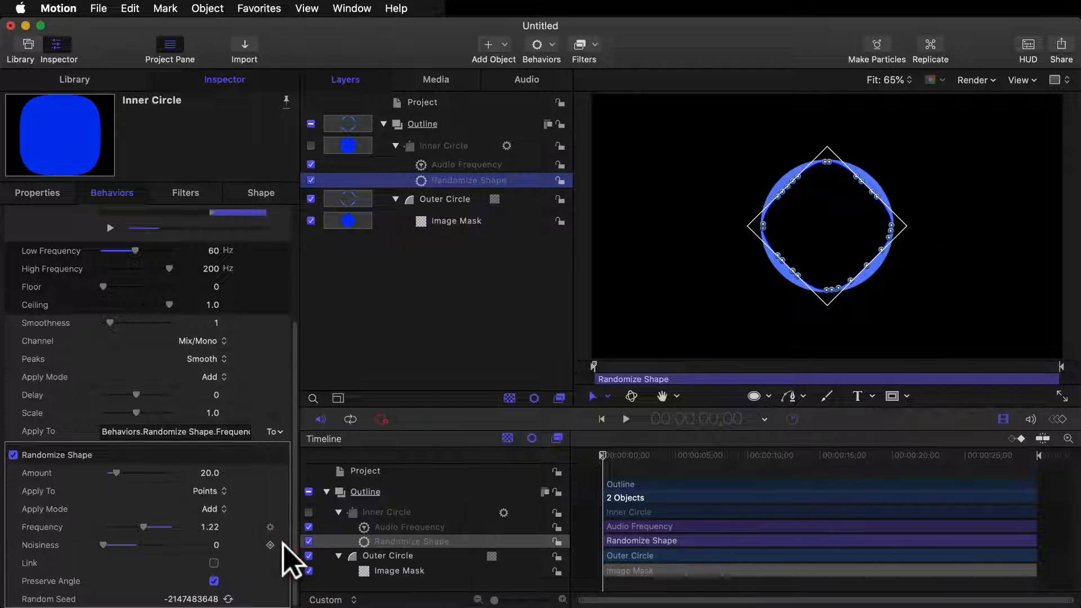
left_click(284, 549)
mouse_move(326, 604)
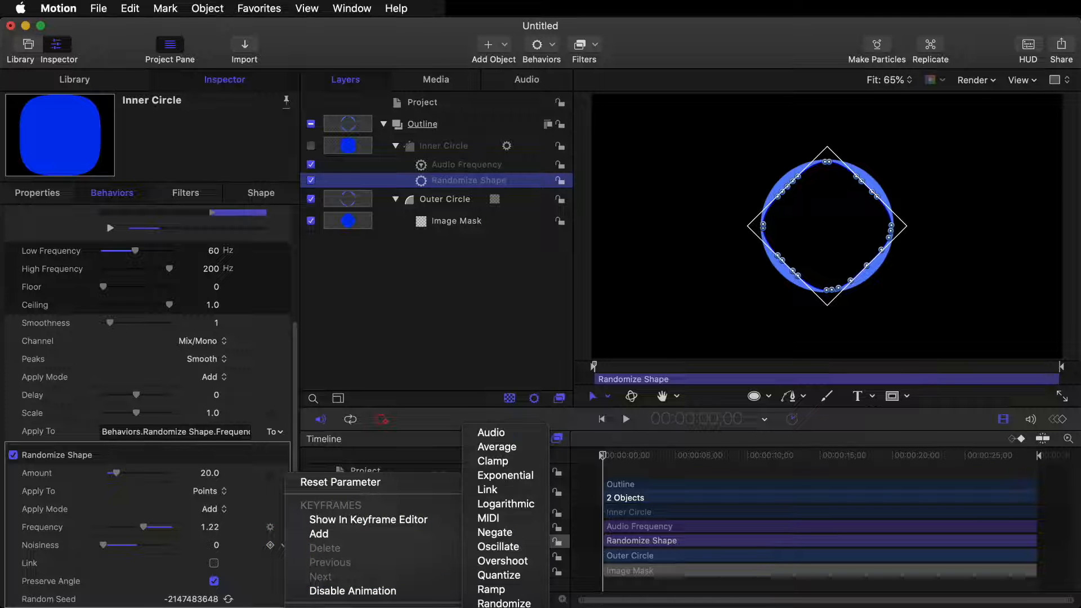
left_click(495, 434)
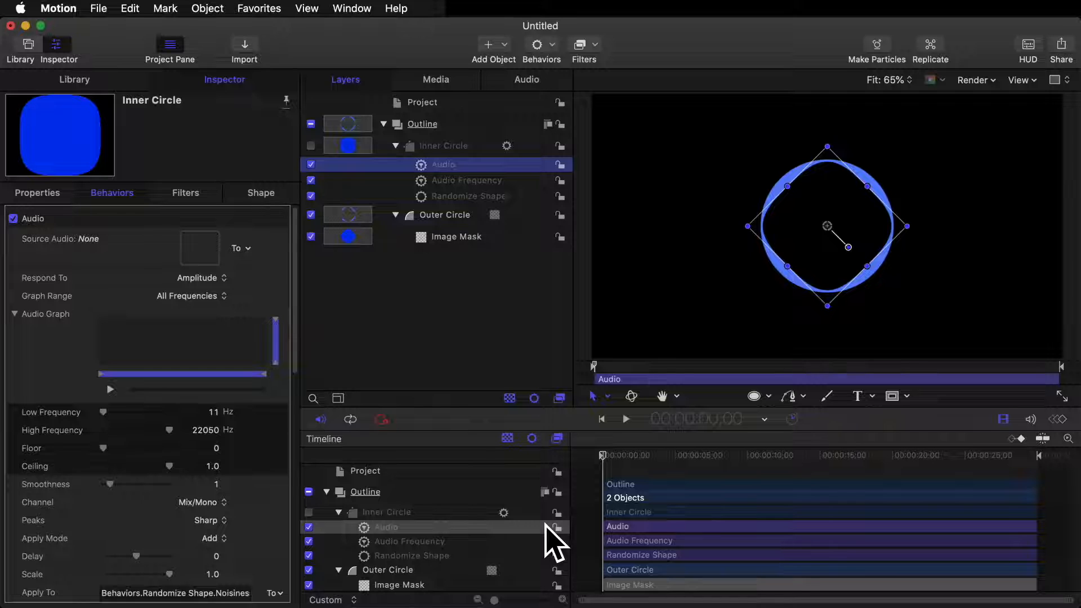
left_click(247, 246)
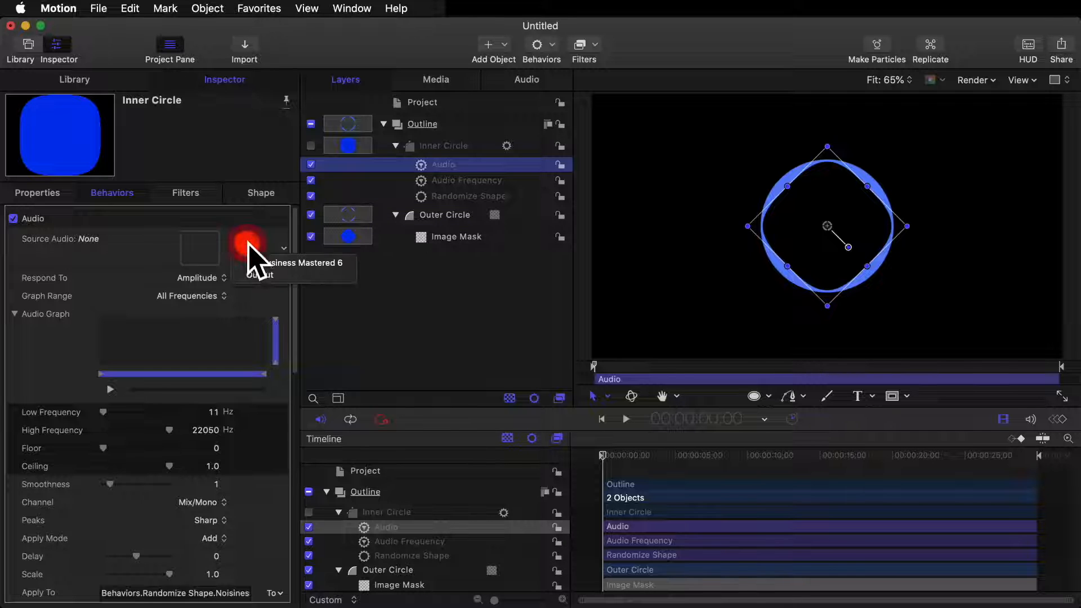
left_click(260, 270)
- Set the new Audio behavior's graph range to Bass, with a low frequency of 60 Hz and a high frequency of 200 Hz
left_click(207, 296)
left_click(214, 310)
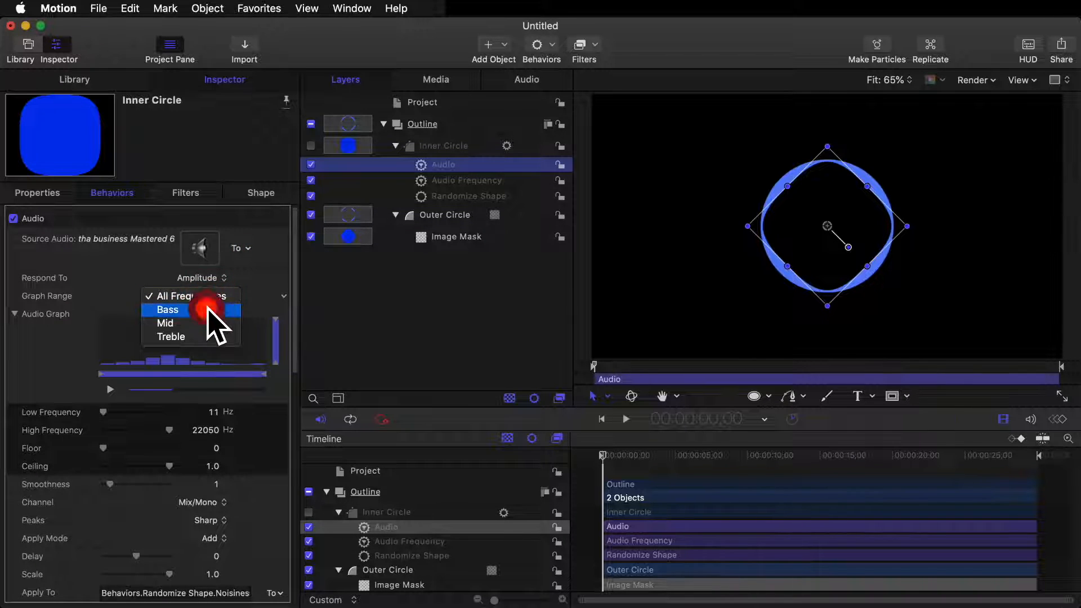
left_click(216, 409)
type("50")
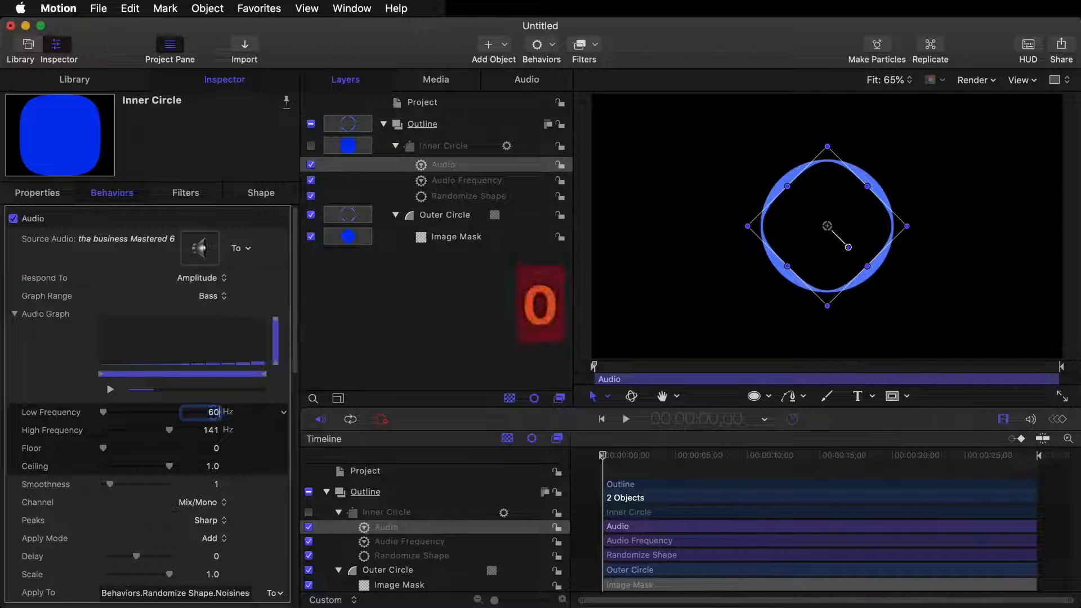
key("Return")
left_click(211, 431)
type("200")
key("Return")
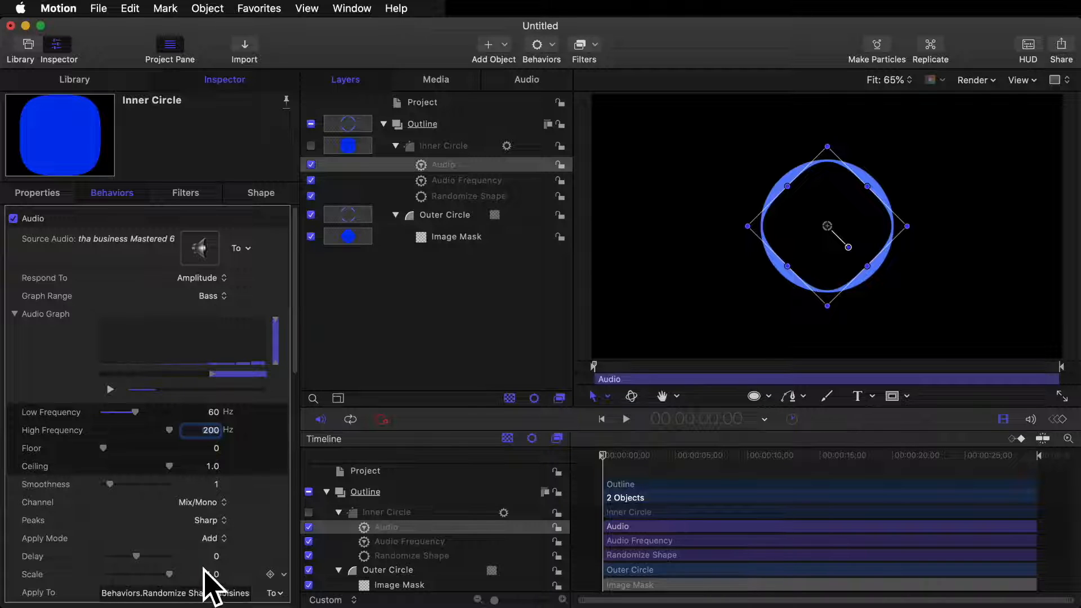
- Set the new Audio behavior's Scale to 0.1 and its Peaks to Smooth
left_click(211, 574)
key("Return")
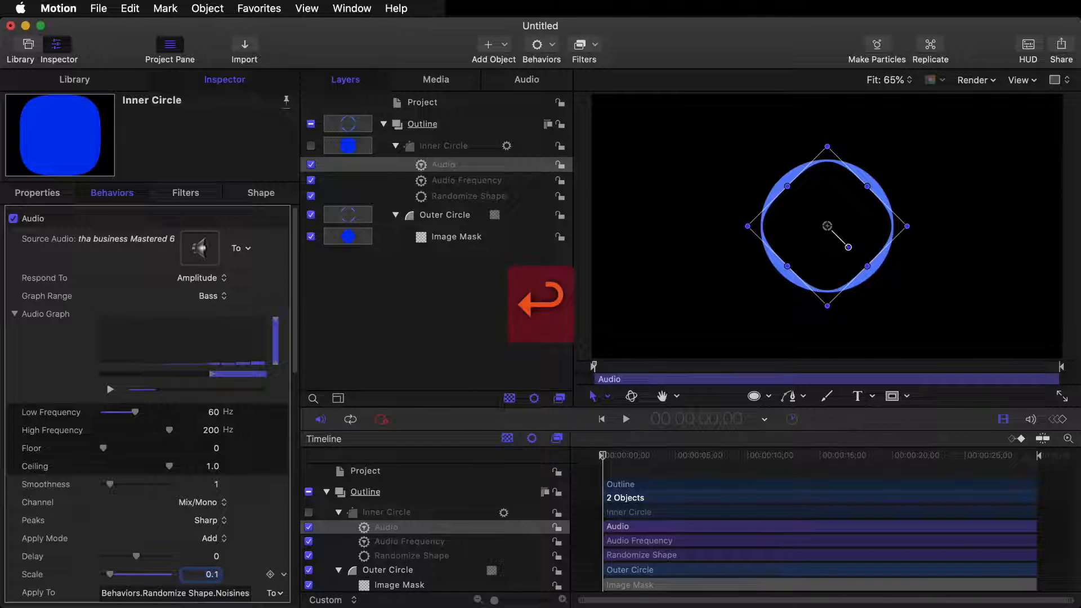
left_click(204, 519)
left_click(210, 533)
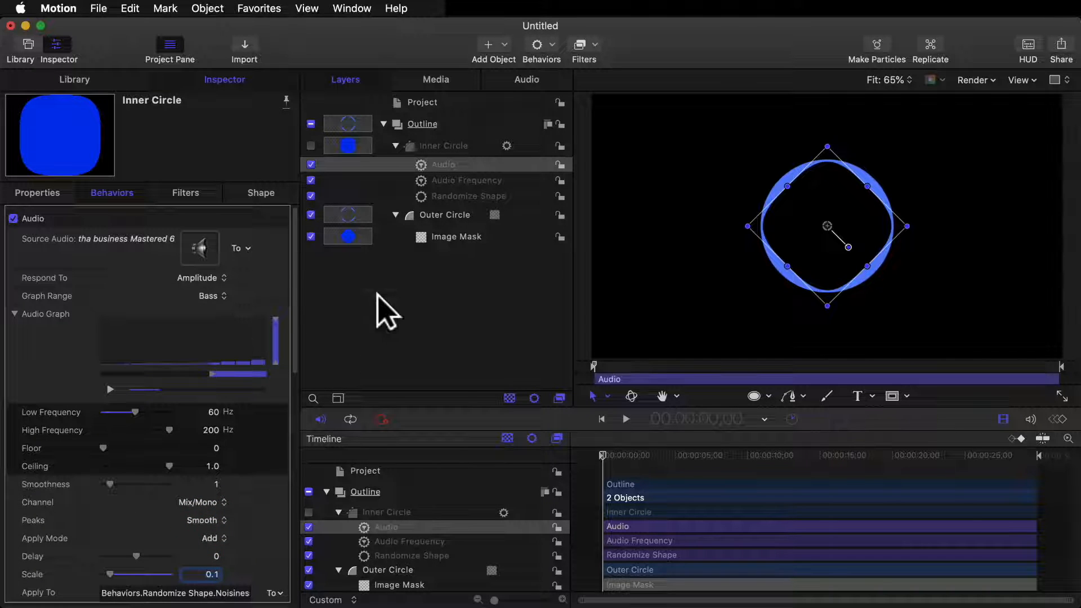
- Rename the new Audio behavior to "Audio Noisiness"
double_click(457, 163)
left_click(460, 164)
type("Noisiness")
key("Return")
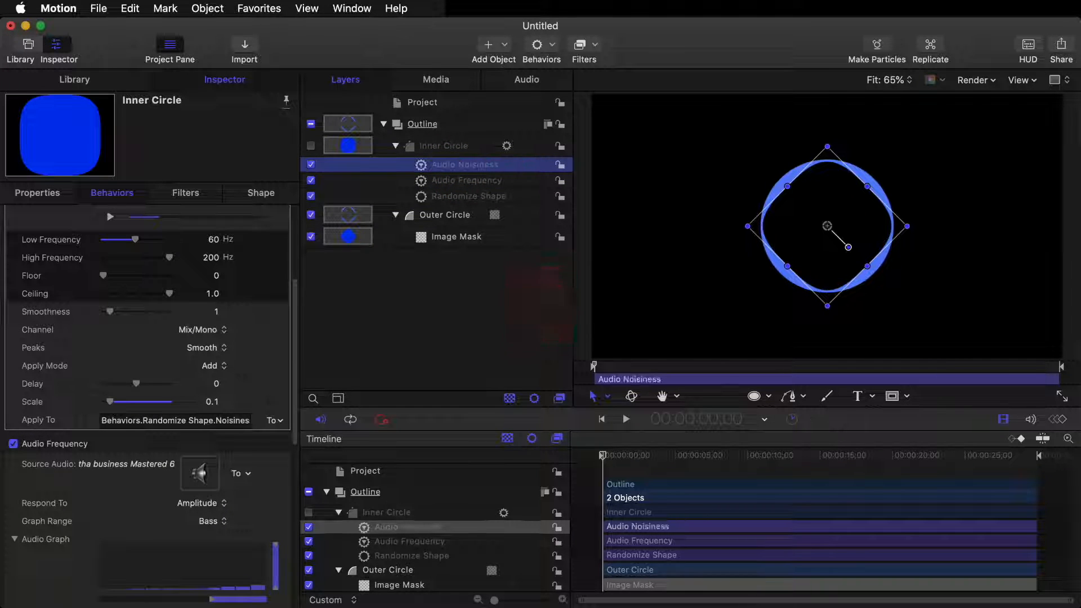
- Review the Inner Circle's behavior settings, play the animation from the start, and return the playhead to the first frame
scroll(224, 356, "up", 5)
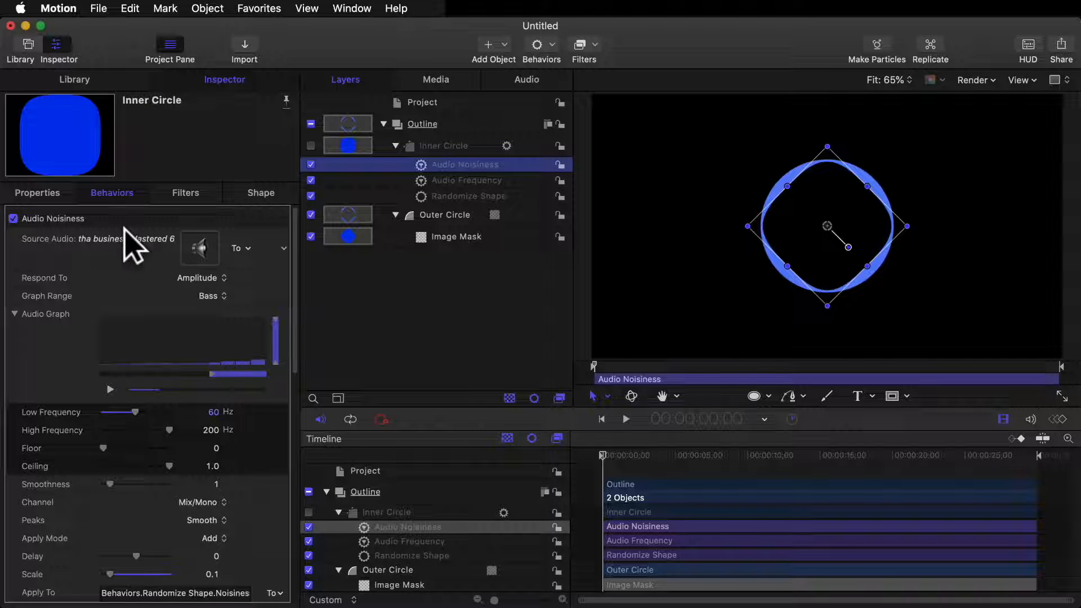
scroll(84, 304, "down", 7)
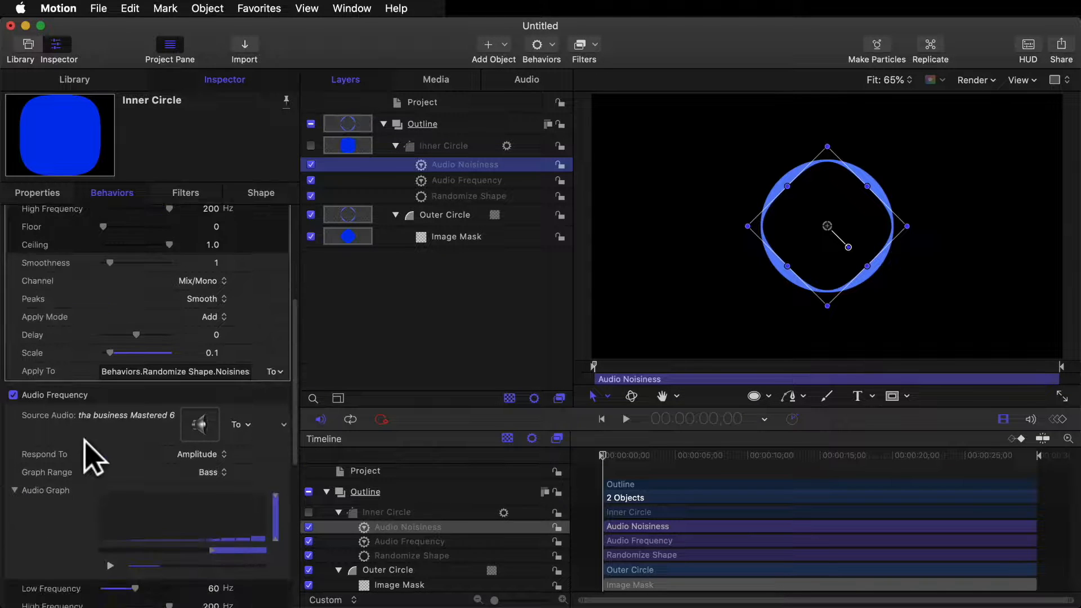
scroll(90, 456, "down", 10)
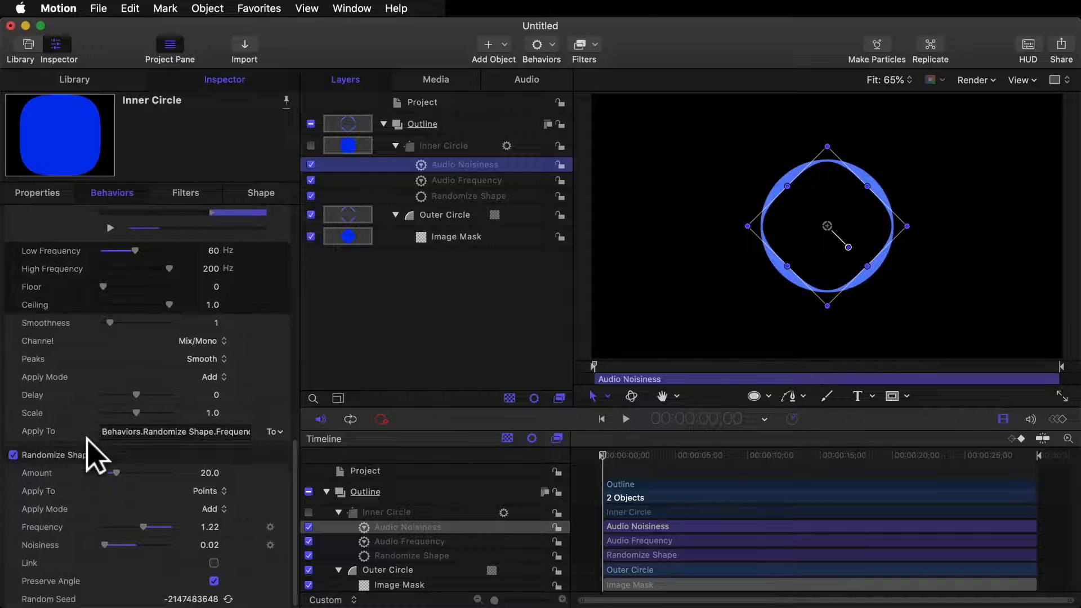
left_click(597, 454)
left_click(626, 419)
left_click(656, 355)
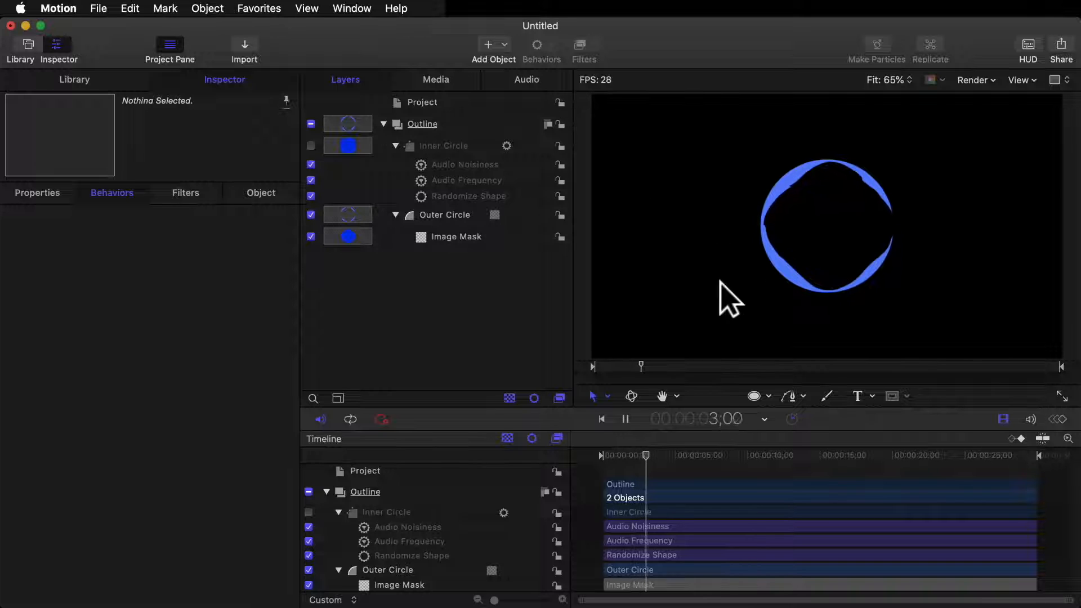
key("space")
left_click_drag(662, 452, 548, 450)
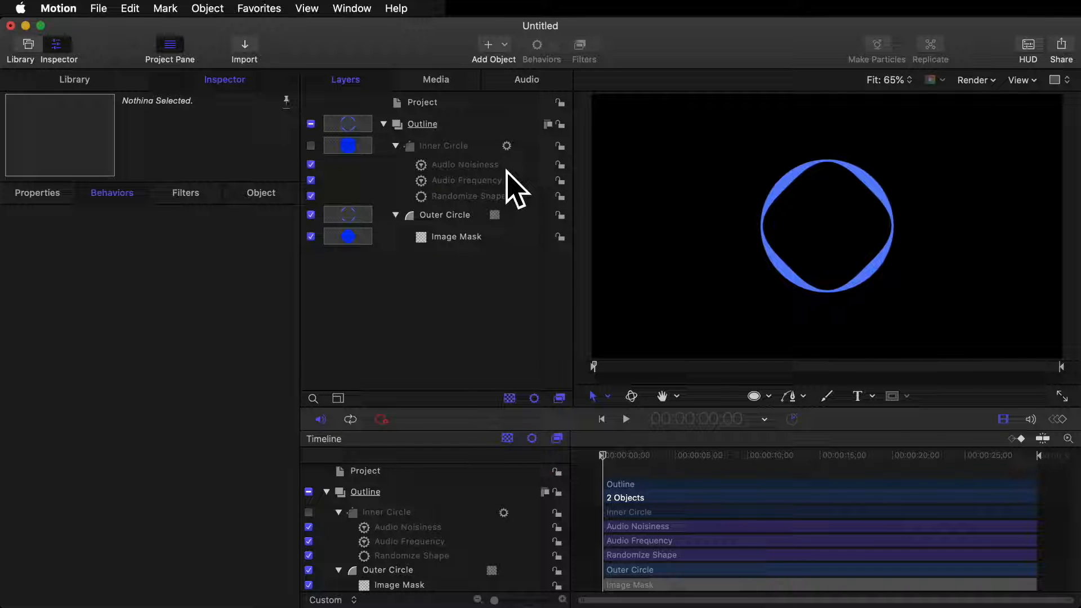
- Enable the "tha business Mastered 6" audio track
left_click(512, 80)
left_click(314, 105)
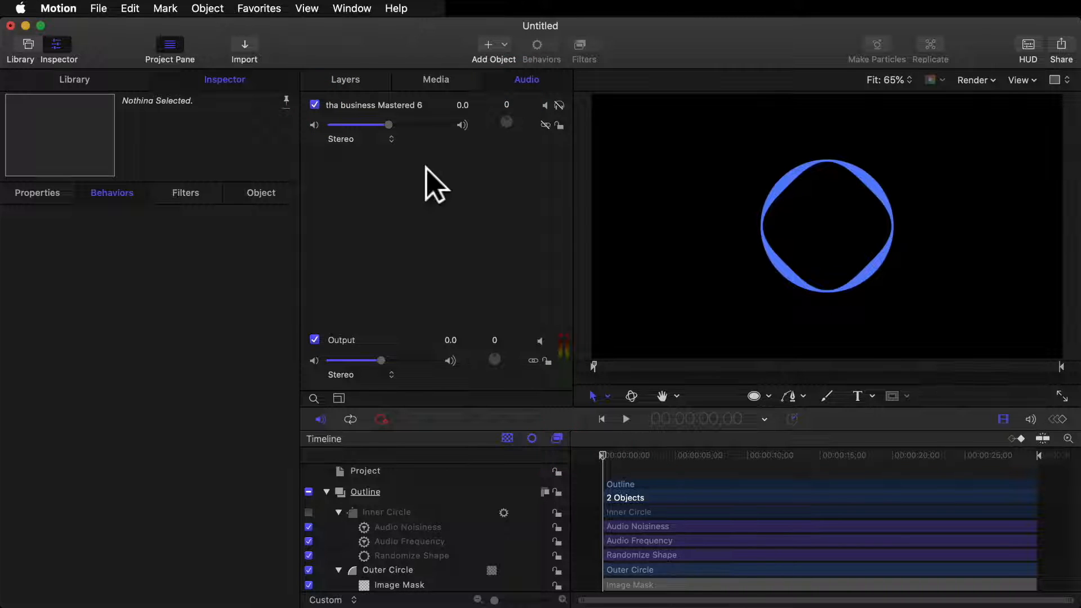
- Play the ring animation for a few seconds with the layer list shown and stop it
left_click(349, 75)
left_click(627, 417)
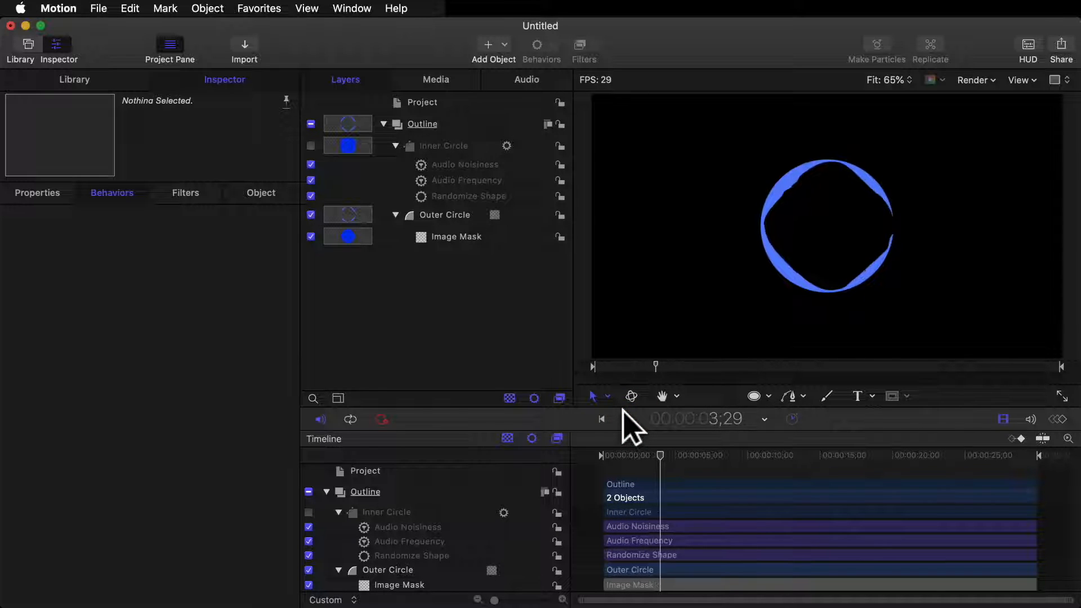
left_click(627, 420)
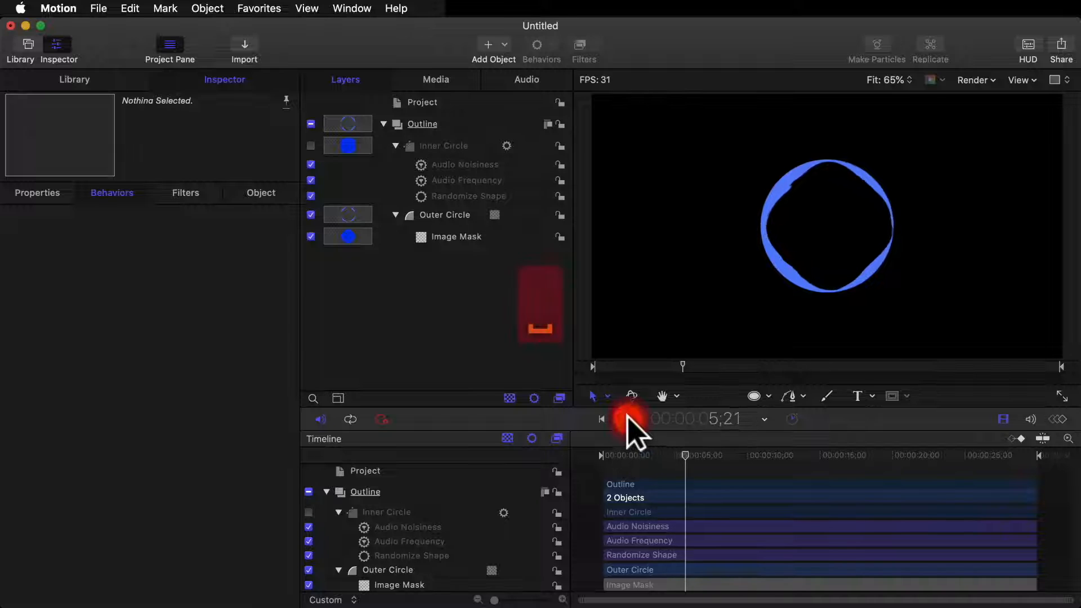
left_click(626, 419)
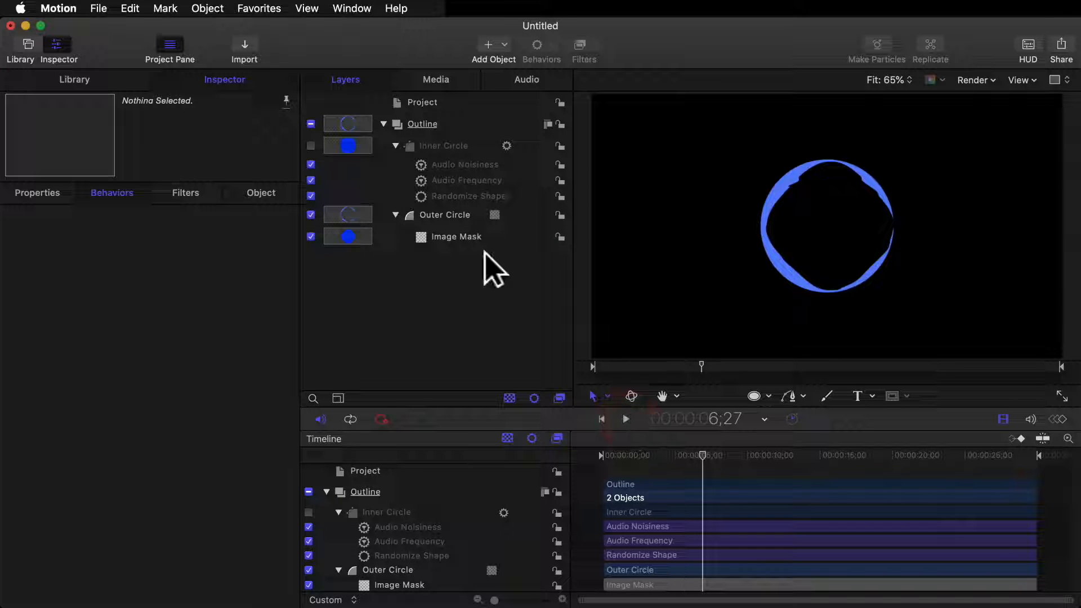
- Set the Inner Circle's Randomize Shape behavior to Apply Mode Add and Subtract and Apply To Tangents
left_click(461, 180)
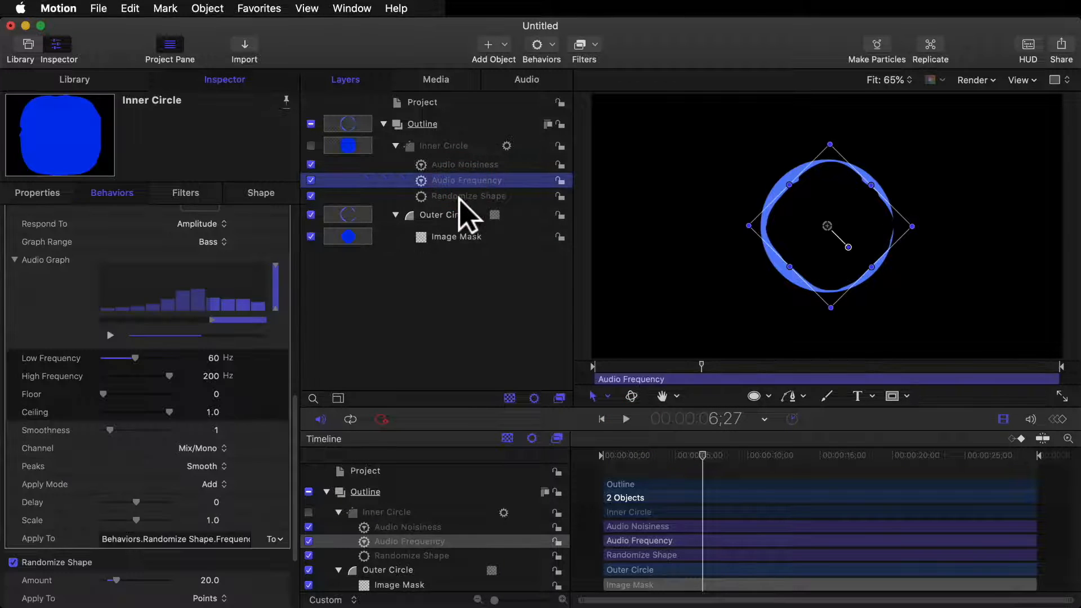
left_click(461, 195)
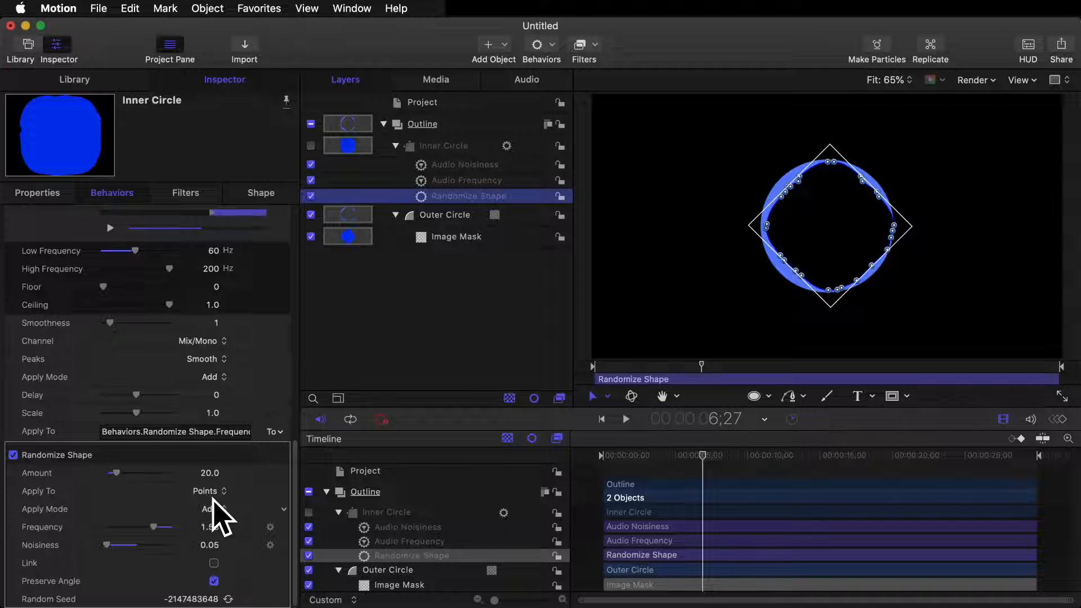
left_click(212, 509)
left_click(222, 555)
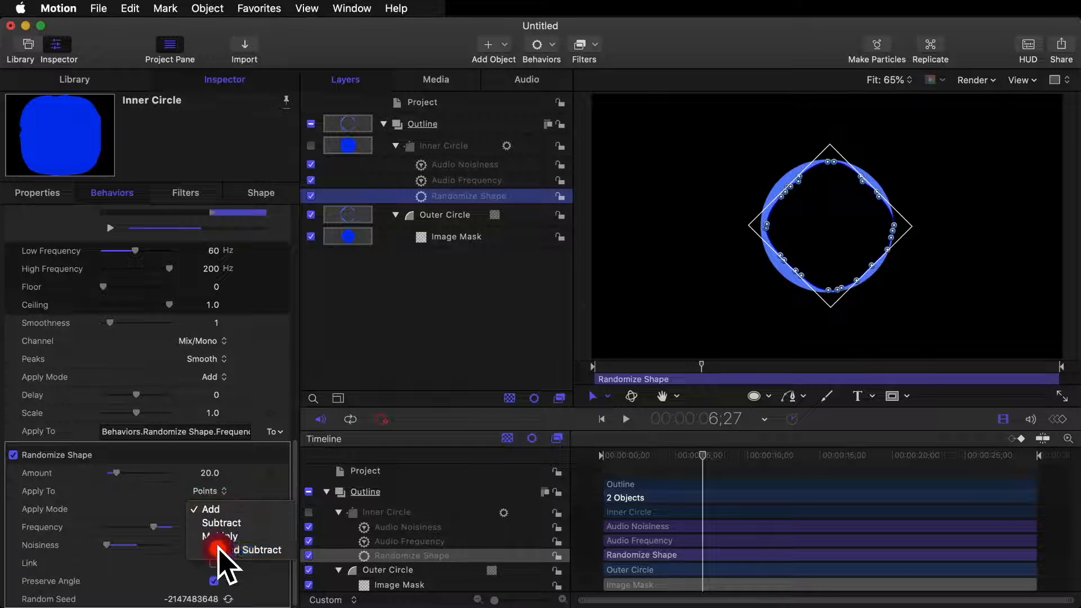
left_click(218, 490)
left_click(230, 518)
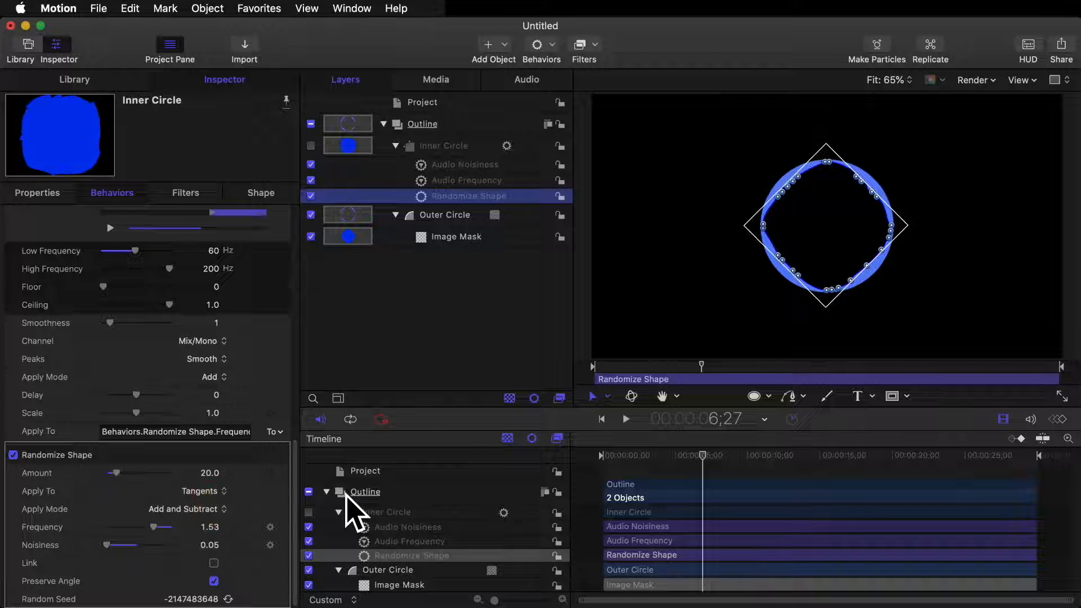
- Play the animation from the start with the shape controls hidden, stop it, and return the playhead to the first frame
left_click_drag(613, 454, 577, 448)
left_click(625, 419)
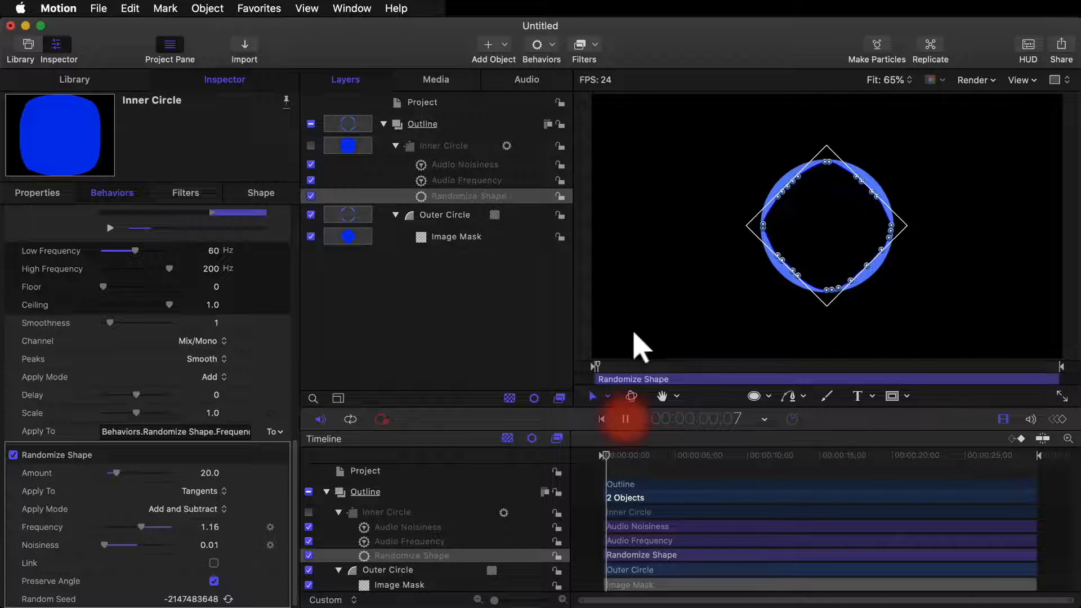
left_click(503, 103)
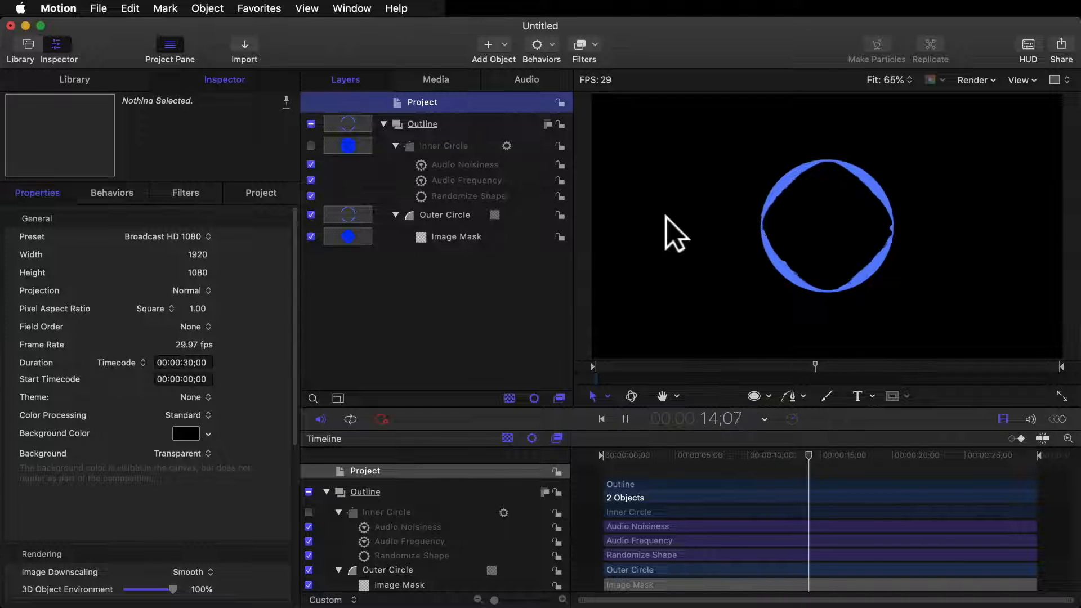
key("space")
left_click_drag(679, 450, 586, 445)
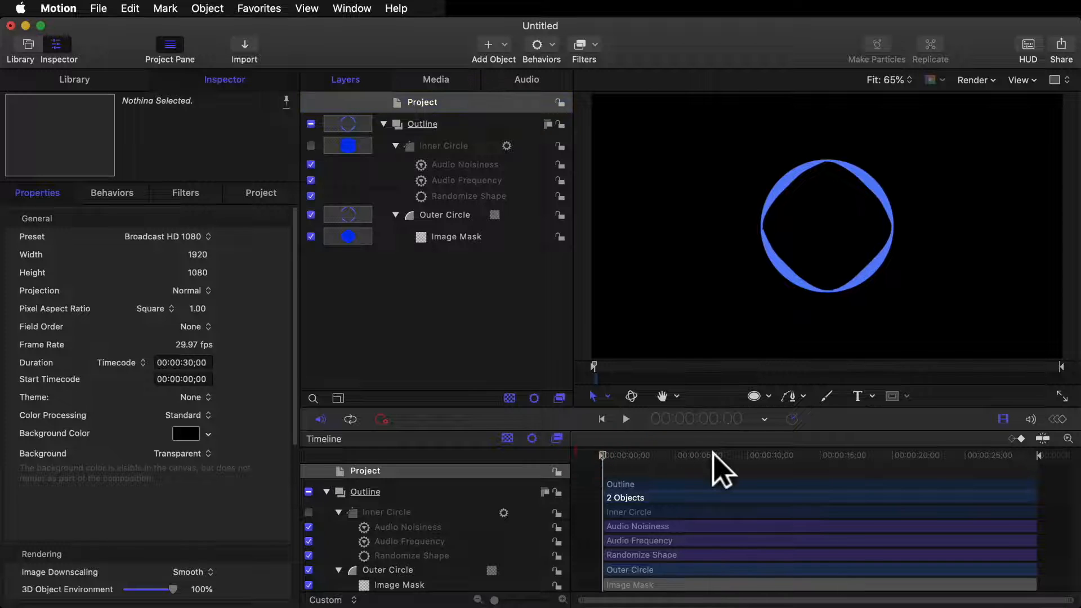
- Collapse and select the Outline group, and undo a trial change of its Scale
left_click(383, 121)
left_click(428, 125)
left_click(284, 273)
left_click(250, 276)
left_click(381, 121)
left_click(381, 121)
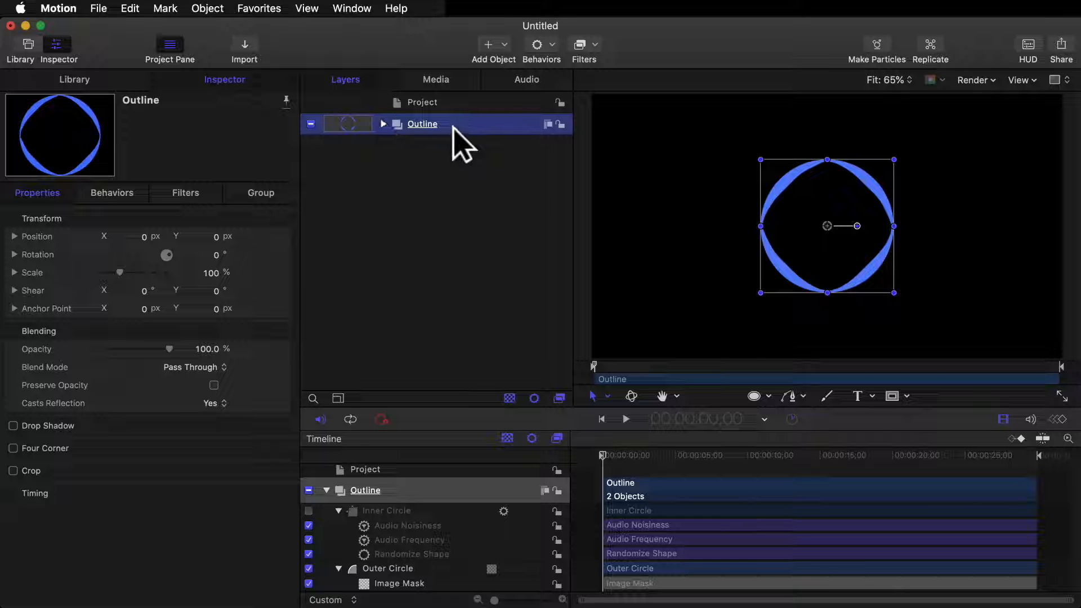
left_click_drag(117, 271, 119, 269)
key("super+z")
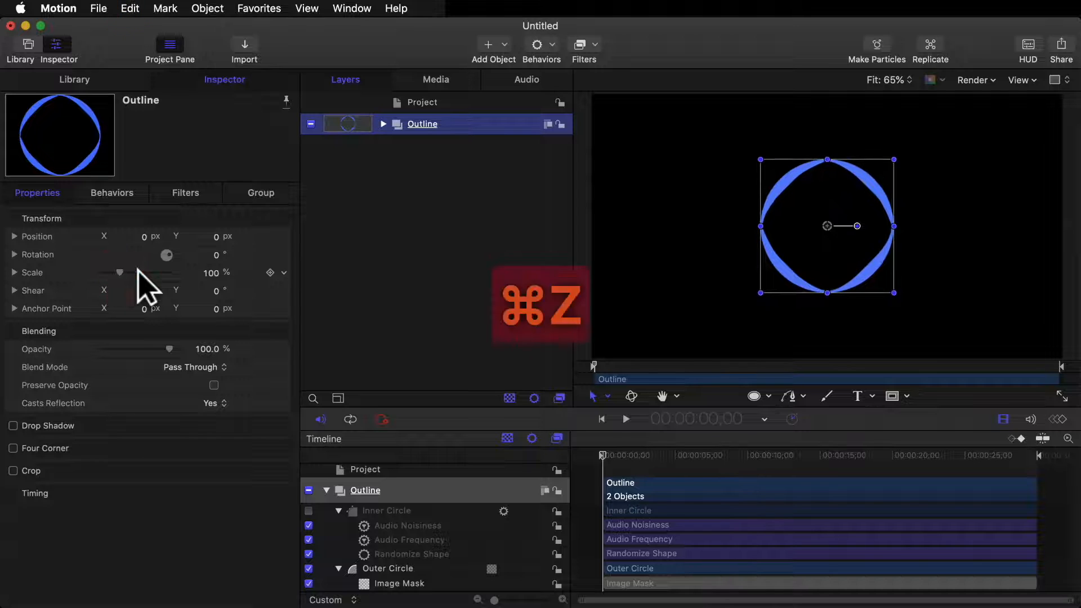
- Add an Audio parameter behavior to the Outline group's Scale, using "tha business Mastered 6" as source audio
left_click(283, 275)
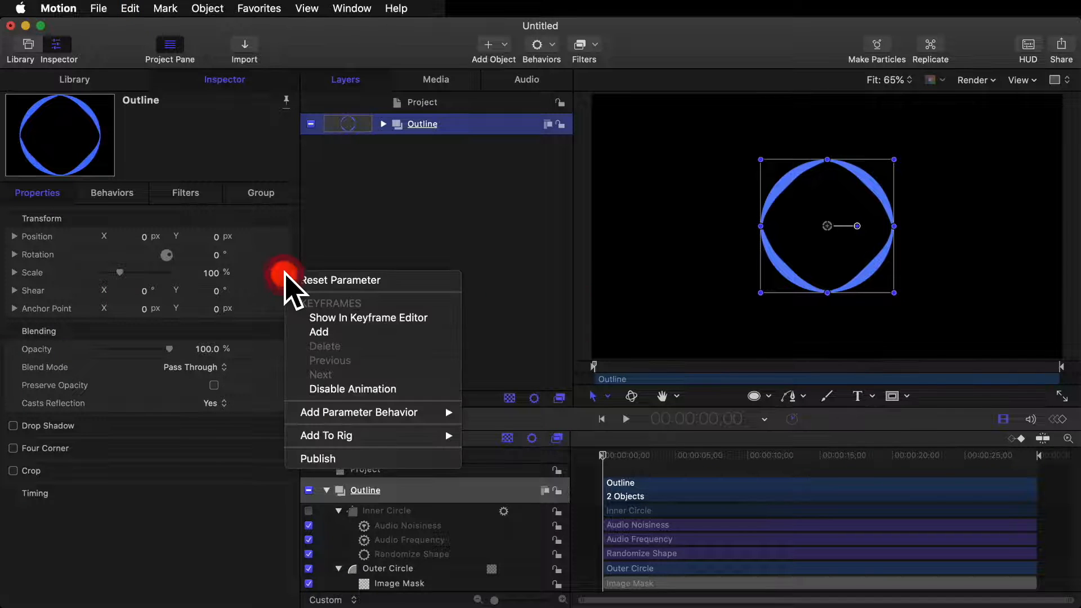
mouse_move(328, 417)
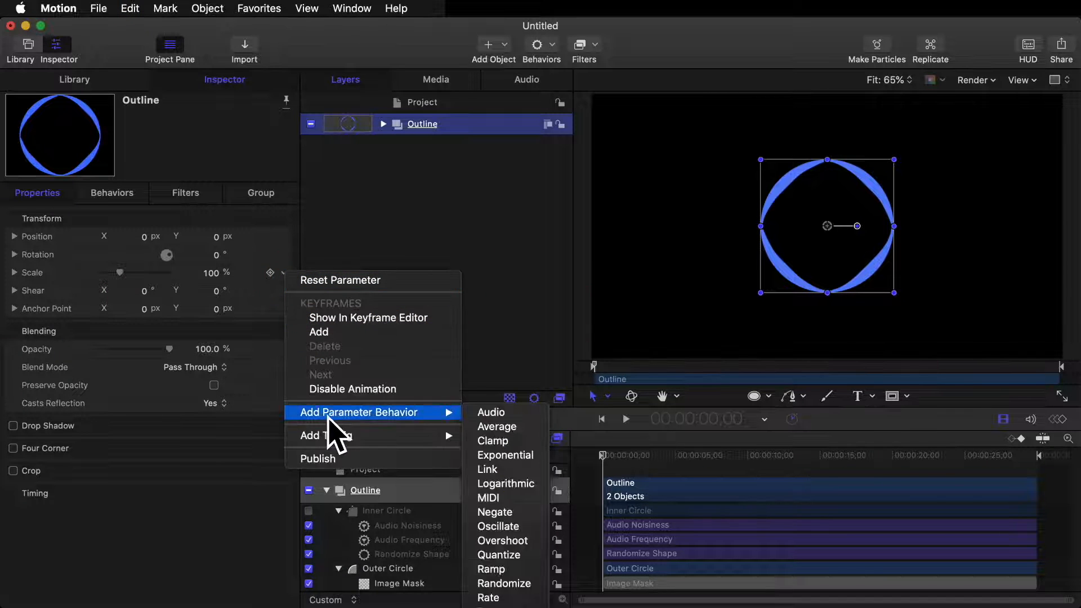
left_click(517, 413)
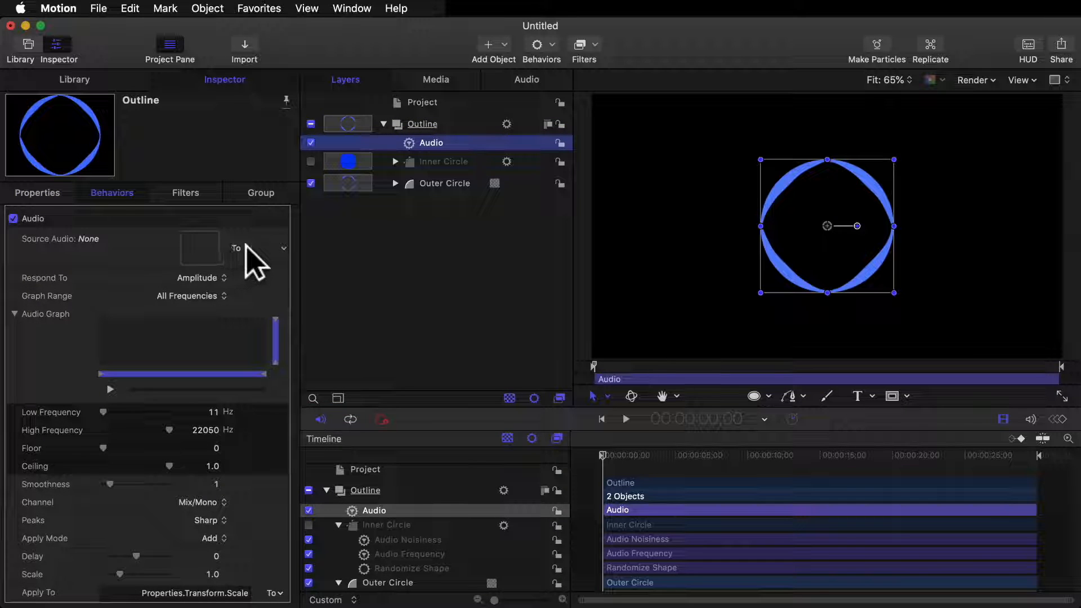
left_click(243, 249)
left_click(293, 261)
- Set the Outline's Audio behavior to the Bass graph range with Low Frequency 60 Hz and High Frequency 200 Hz
left_click(207, 293)
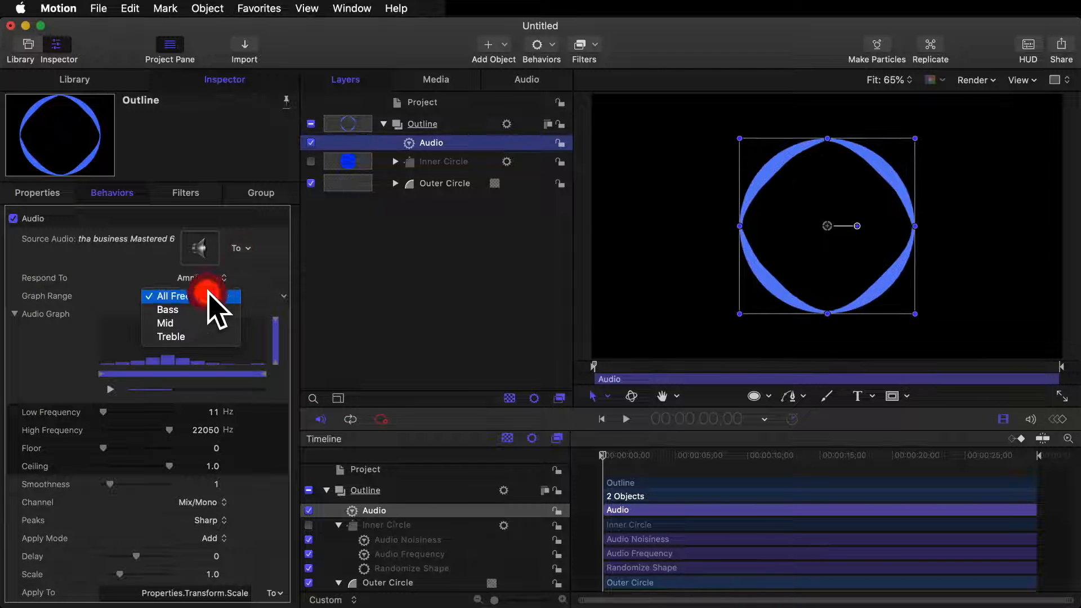
left_click(208, 309)
left_click(212, 415)
type("60")
key("Return")
left_click(214, 431)
type("200")
key("Return")
- Preview the audio-driven Outline scaling from the start and return the playhead to the first frame
left_click(630, 465)
left_click(626, 420)
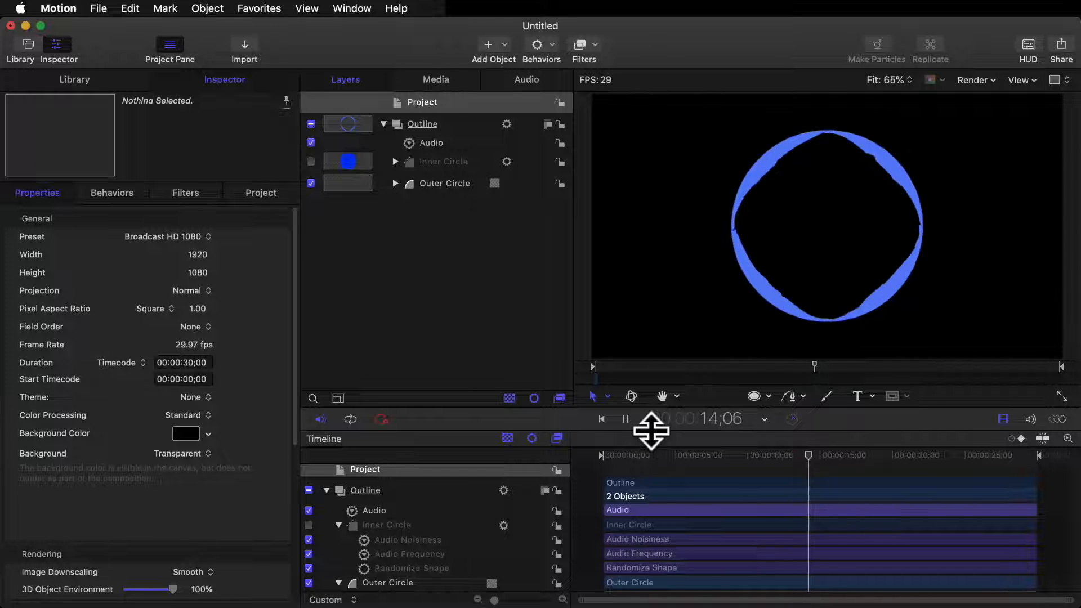
left_click(625, 419)
left_click_drag(628, 454, 570, 455)
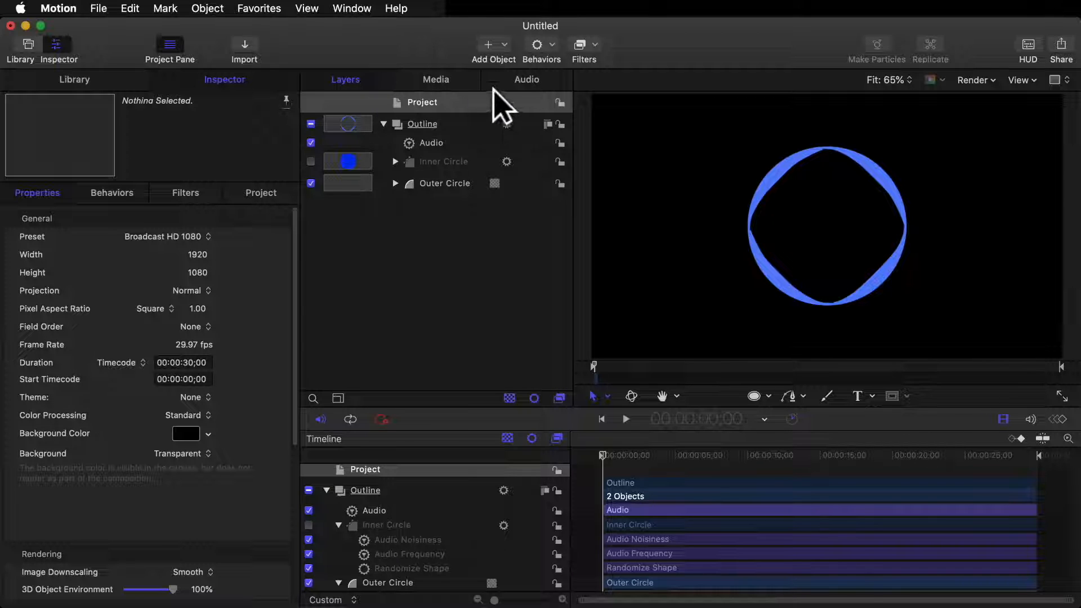
- Check the audio tracks, return to the layer list, and collapse the Outline group
left_click(499, 81)
left_click(346, 80)
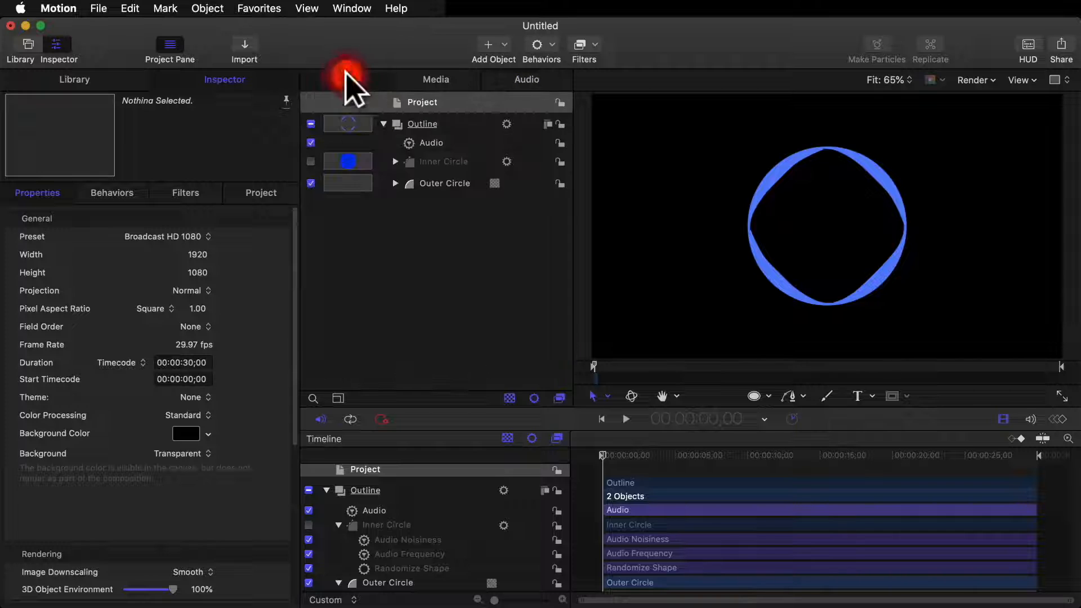
left_click(383, 123)
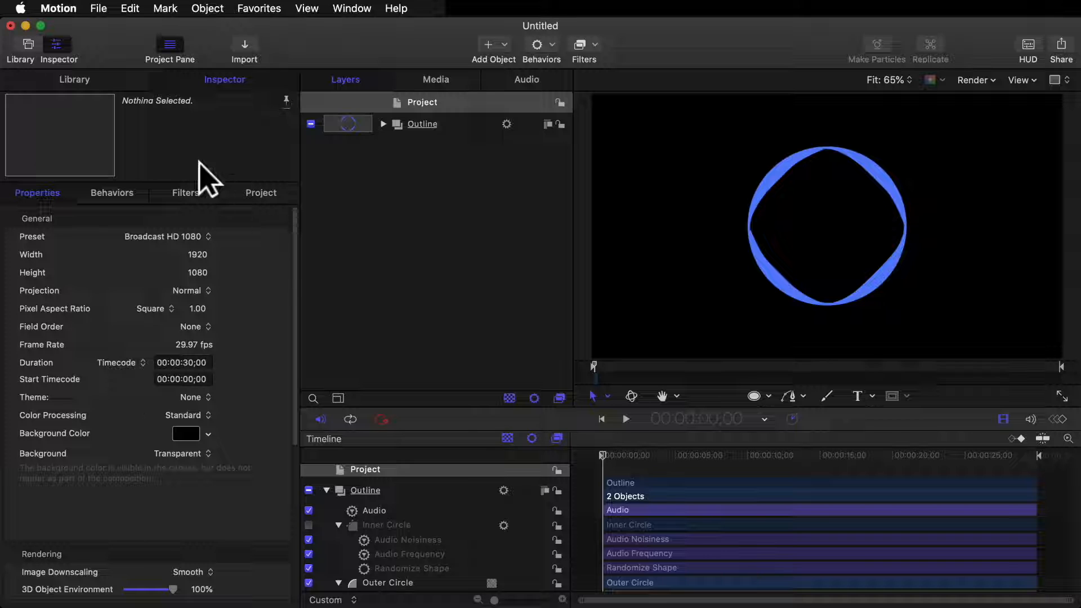
- Browse the library's Replicators category with an enlarged thumbnail list and locate the Sphere replicator
left_click(22, 46)
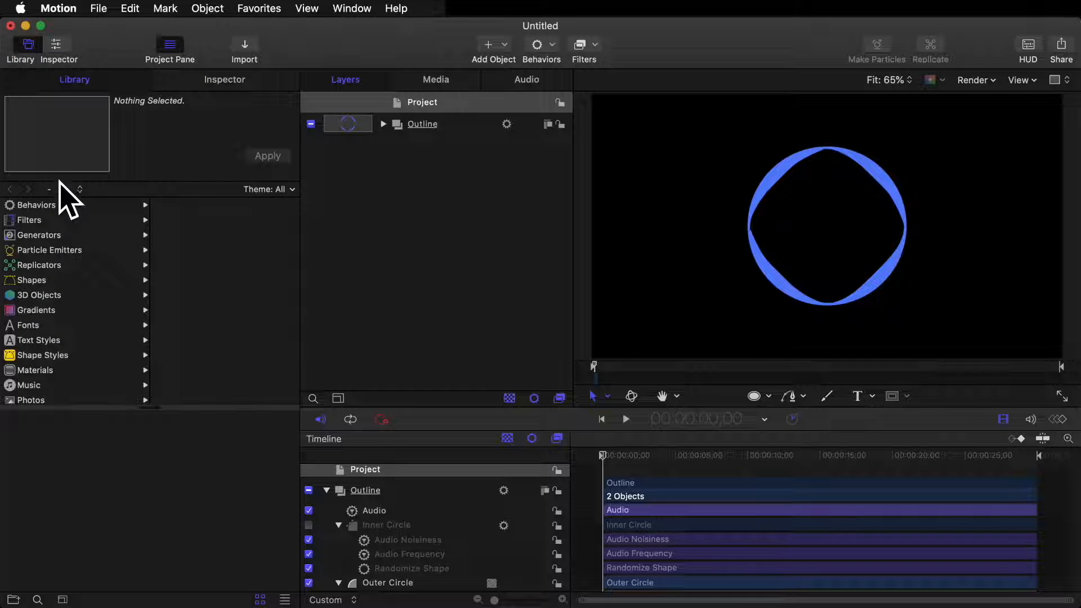
left_click(61, 266)
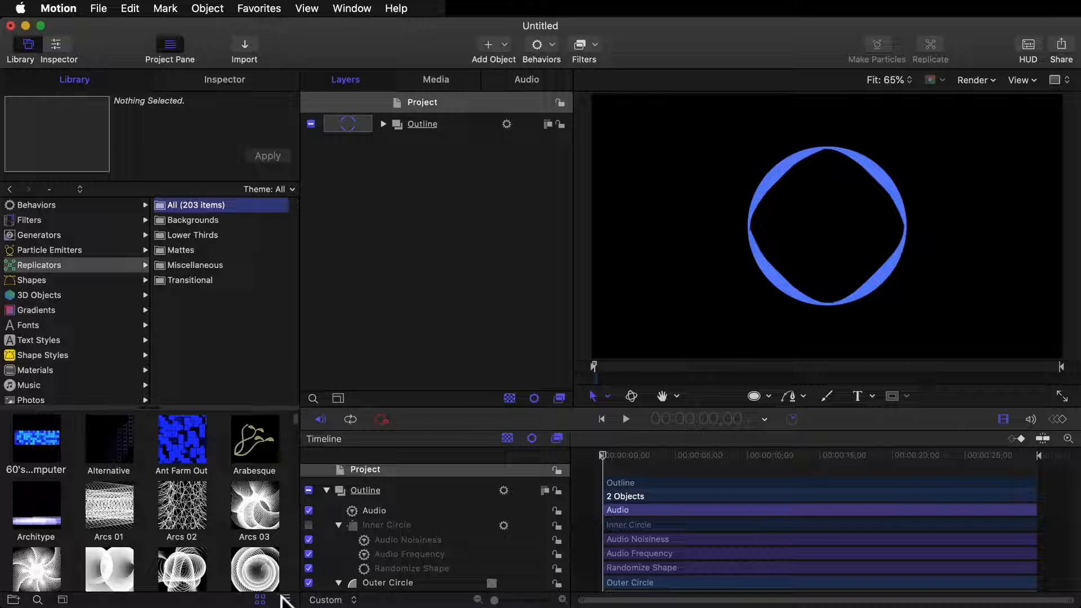
left_click(285, 600)
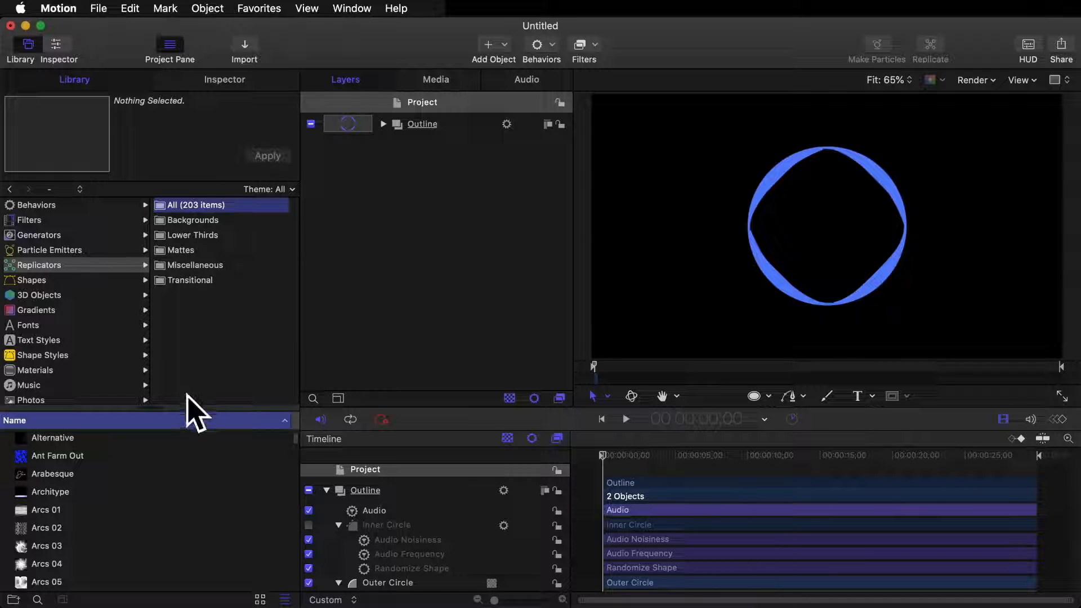
left_click_drag(188, 405, 190, 250)
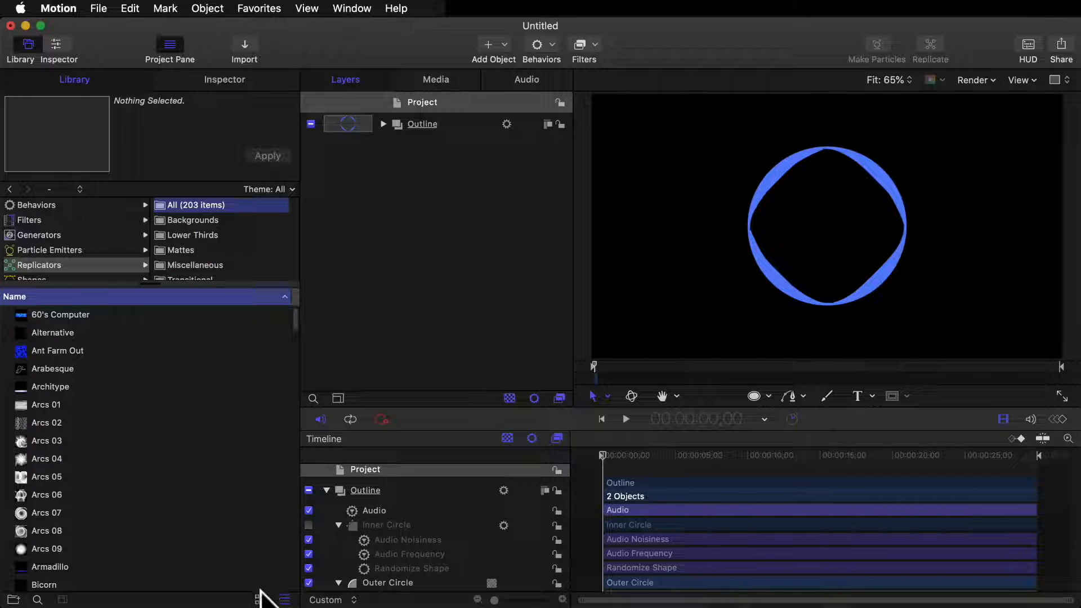
left_click(260, 599)
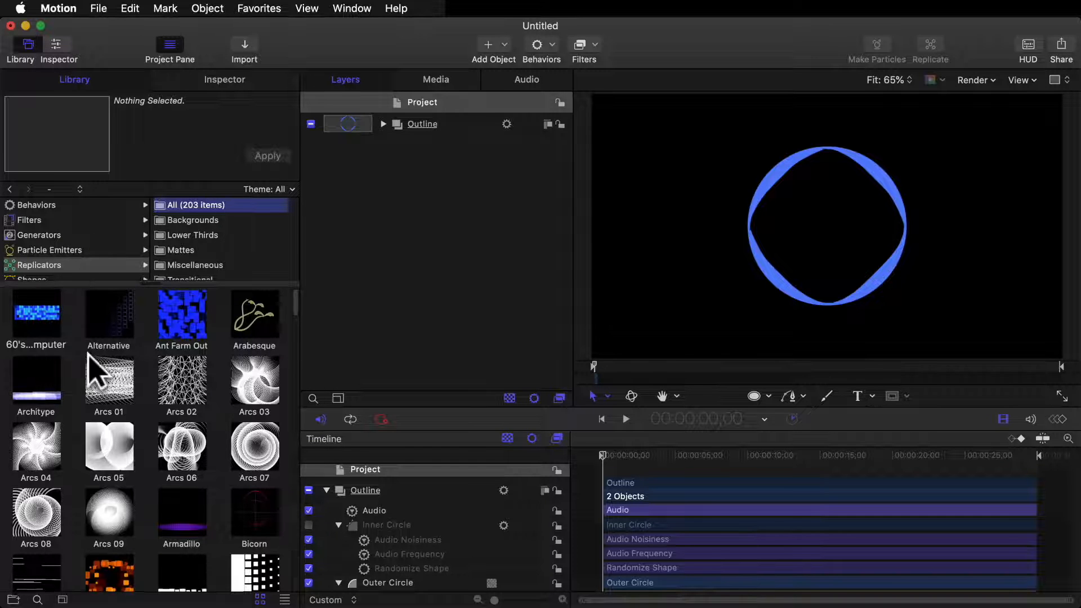
scroll(141, 374, "down", 1)
mouse_move(296, 306)
left_mouse_down()
mouse_move(282, 393)
mouse_move(285, 367)
mouse_move(282, 536)
left_mouse_up()
mouse_move(248, 376)
left_mouse_down()
mouse_move(321, 282)
mouse_move(363, 116)
mouse_move(359, 133)
mouse_move(359, 121)
mouse_move(372, 130)
mouse_move(236, 381)
left_mouse_up()
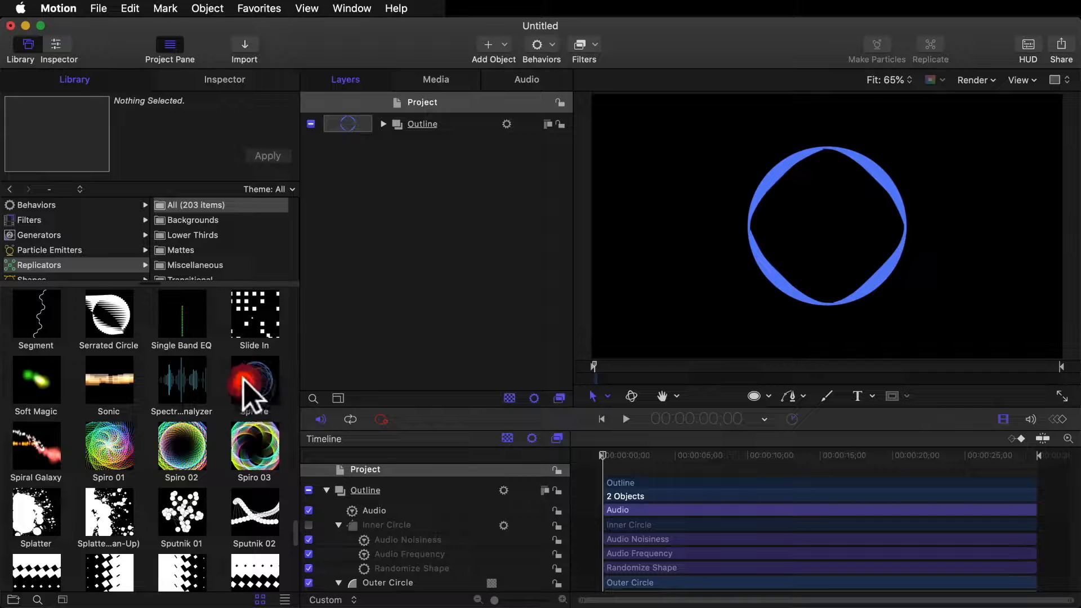
- Lock the Outline group and add the Sphere replicator to the project in its own group
left_click(559, 124)
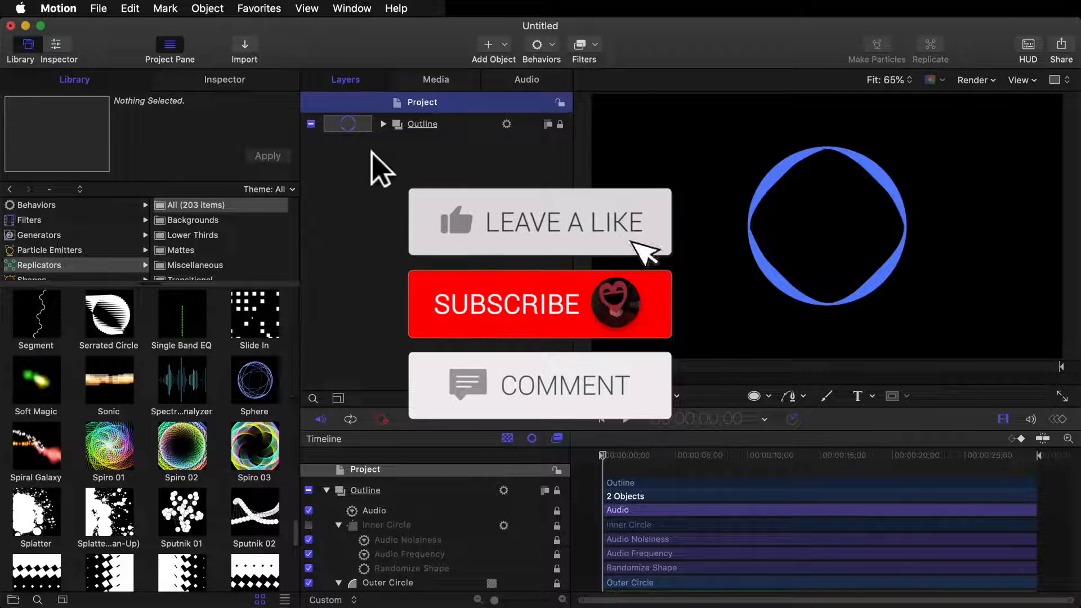
left_click(409, 173)
left_click_drag(409, 173, 383, 125)
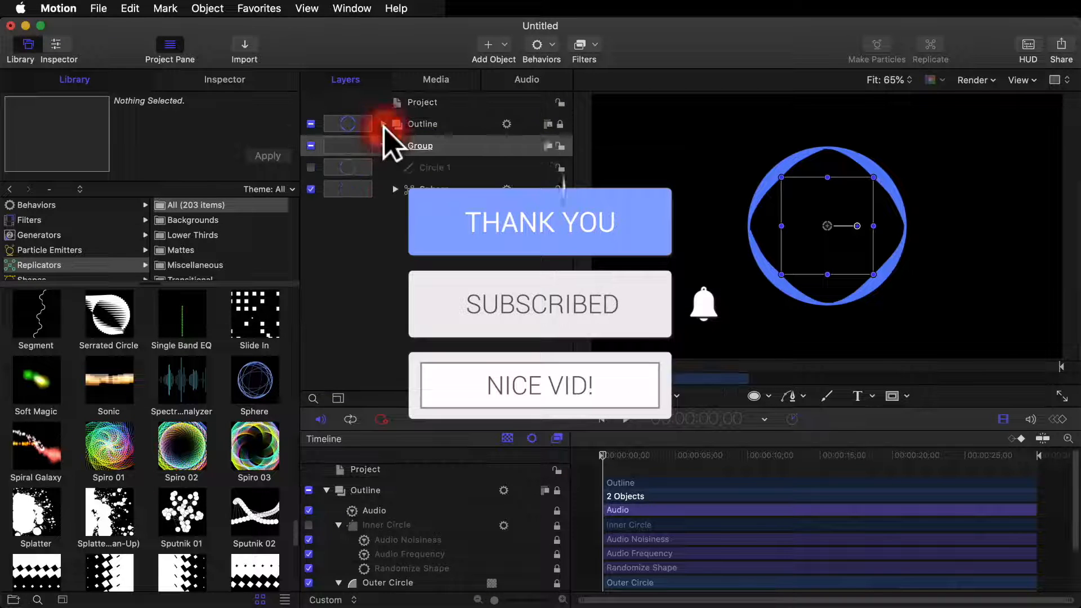
- Rename the Sphere replicator's group to "Reactive Lines"
double_click(419, 146)
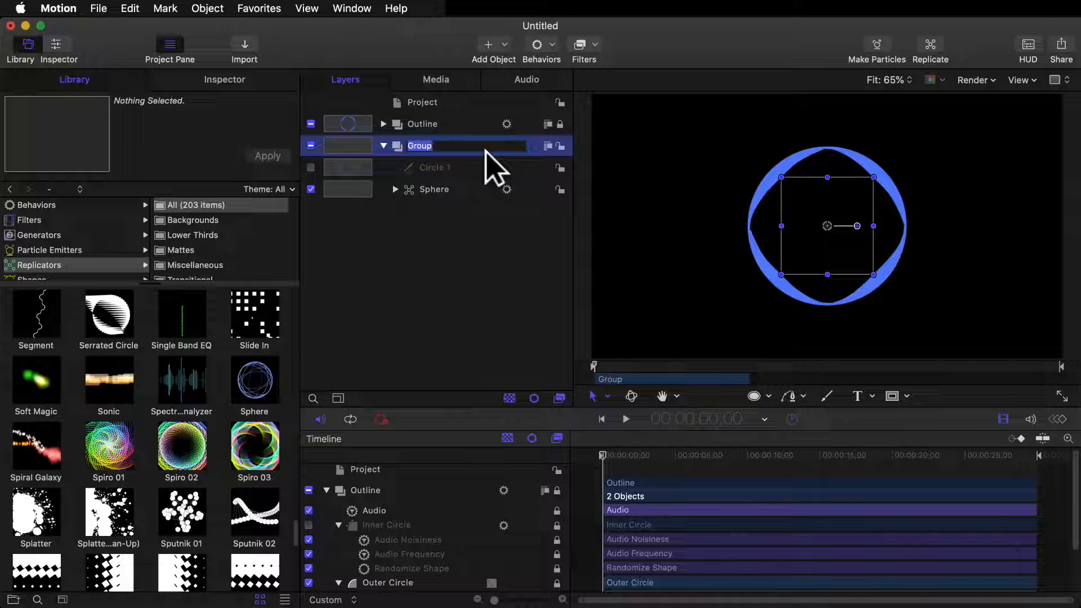
type("Reactive Lines")
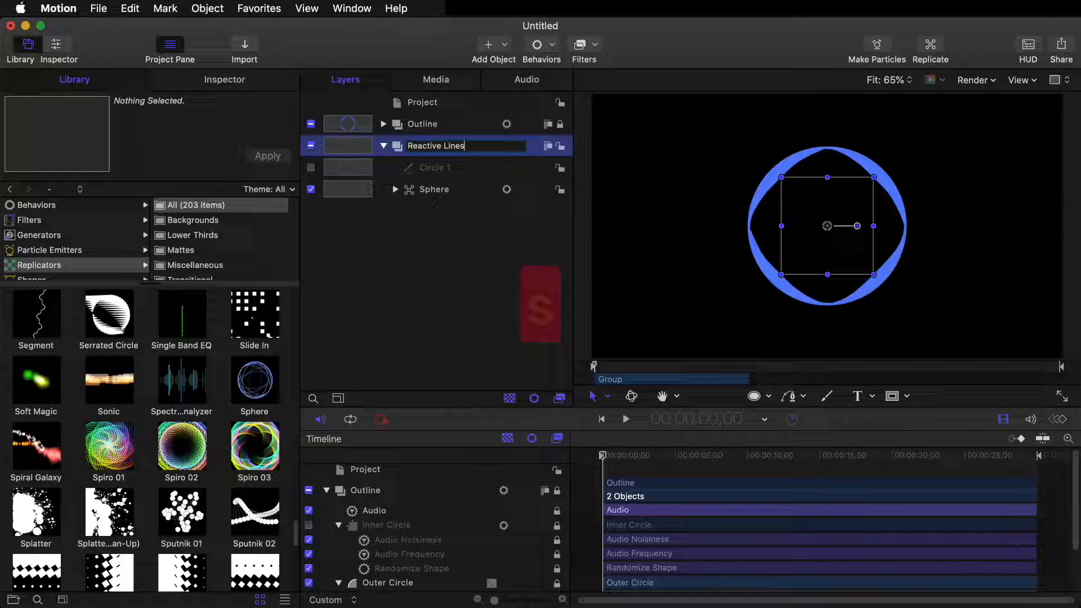
key("Return")
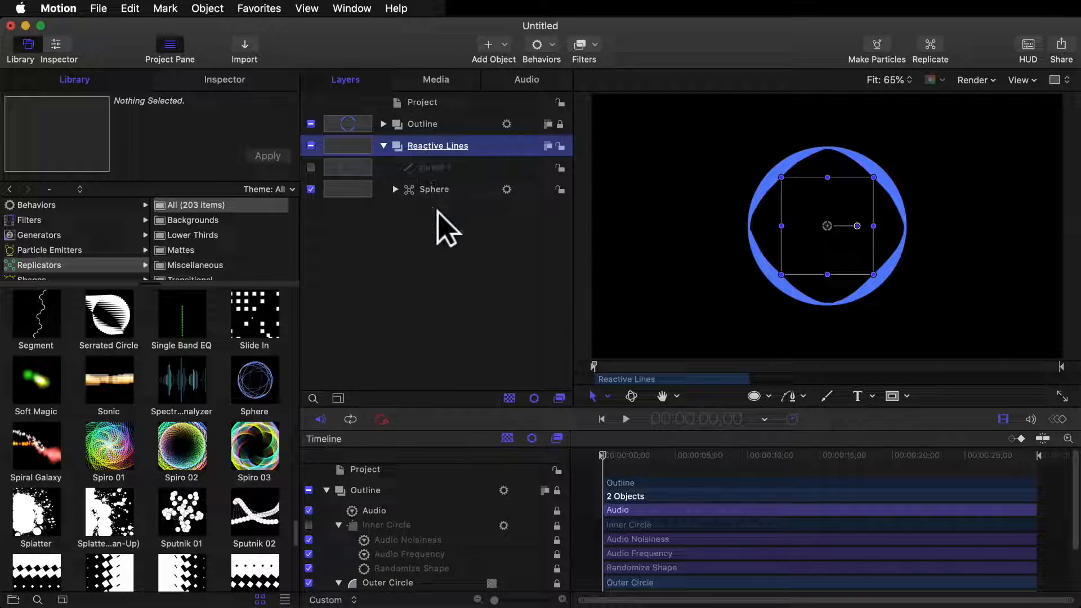
- Expand the Sphere replicator in the Reactive Lines group and select its Sequence Replicator behavior
left_click(384, 146)
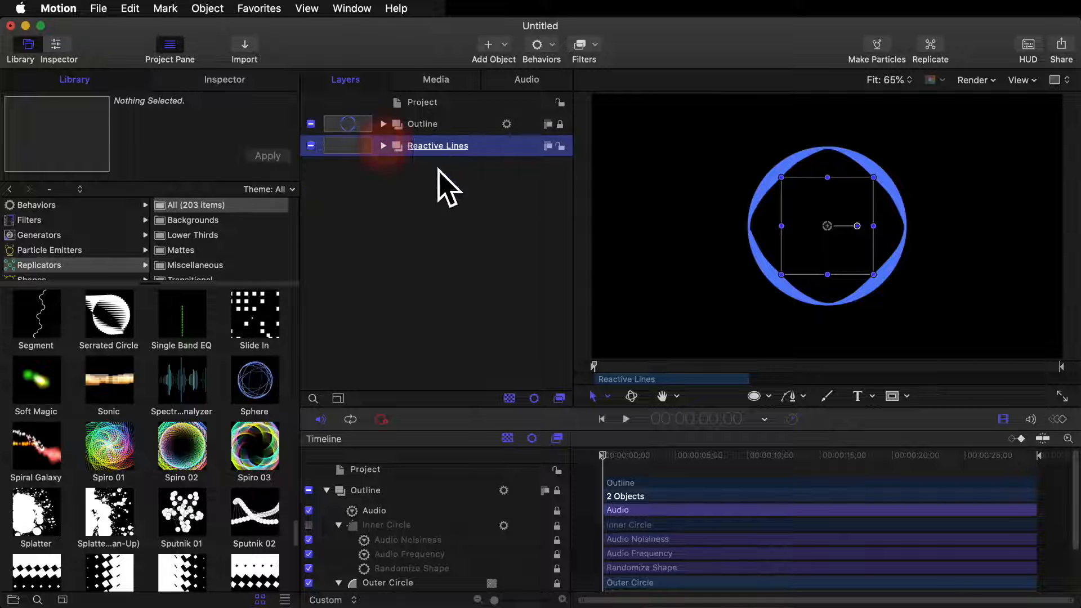
left_click(384, 146)
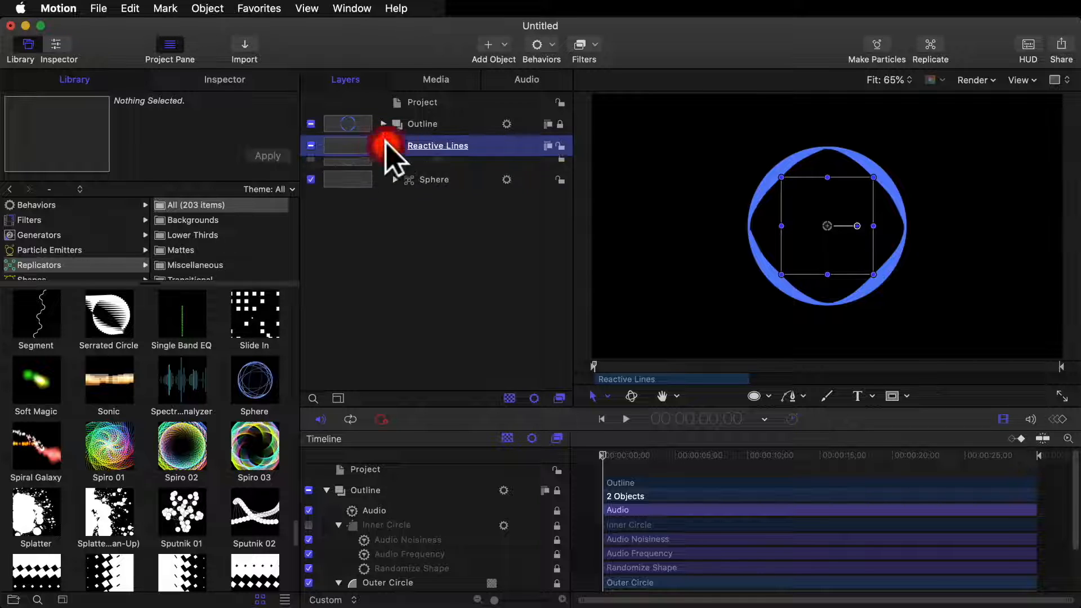
left_click(453, 188)
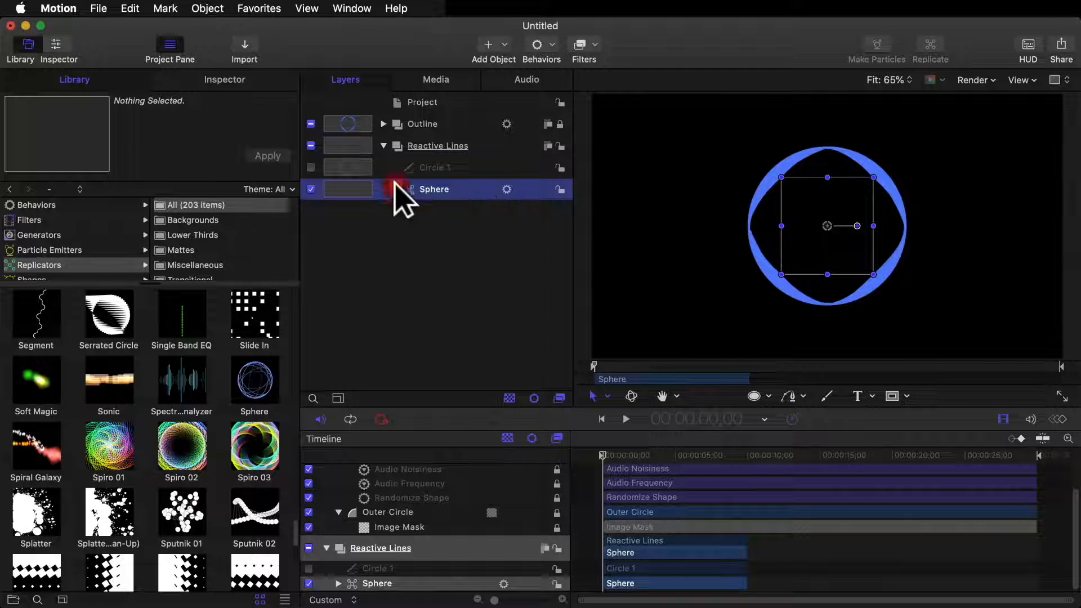
left_click(395, 189)
left_click(459, 208)
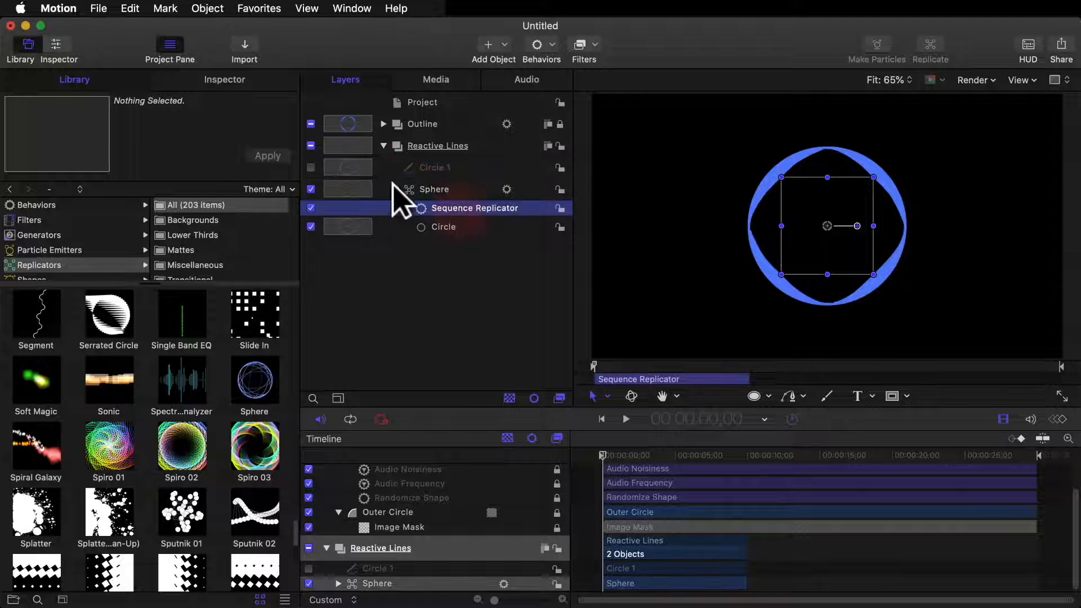
- Set the Sequence Replicator's Traversal to Custom and add an Audio parameter behavior to its Location
left_click(191, 80)
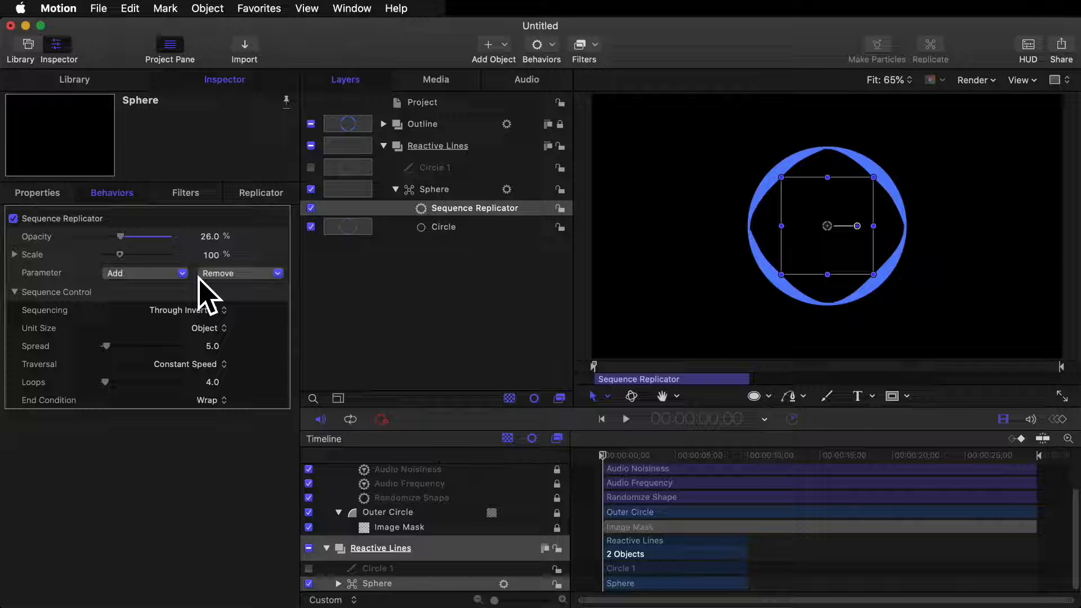
left_click(224, 365)
left_click(218, 447)
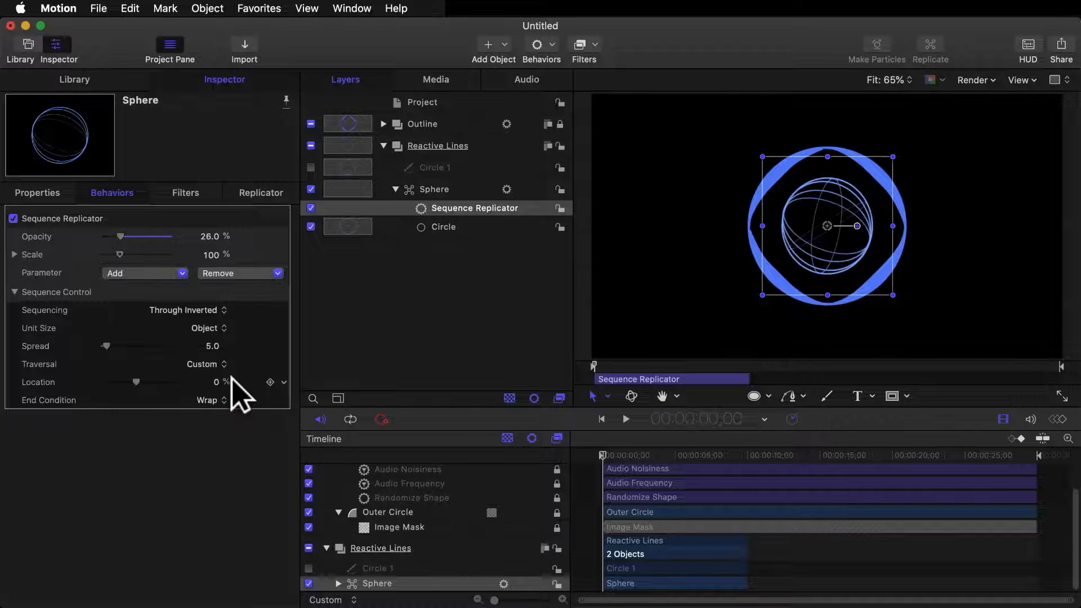
left_click(281, 378)
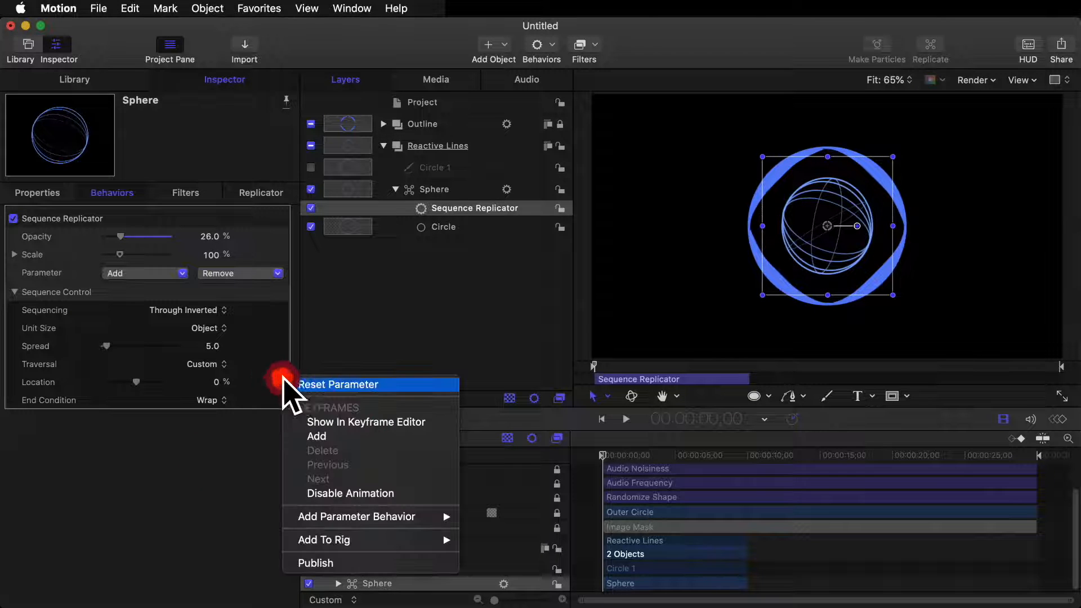
mouse_move(442, 515)
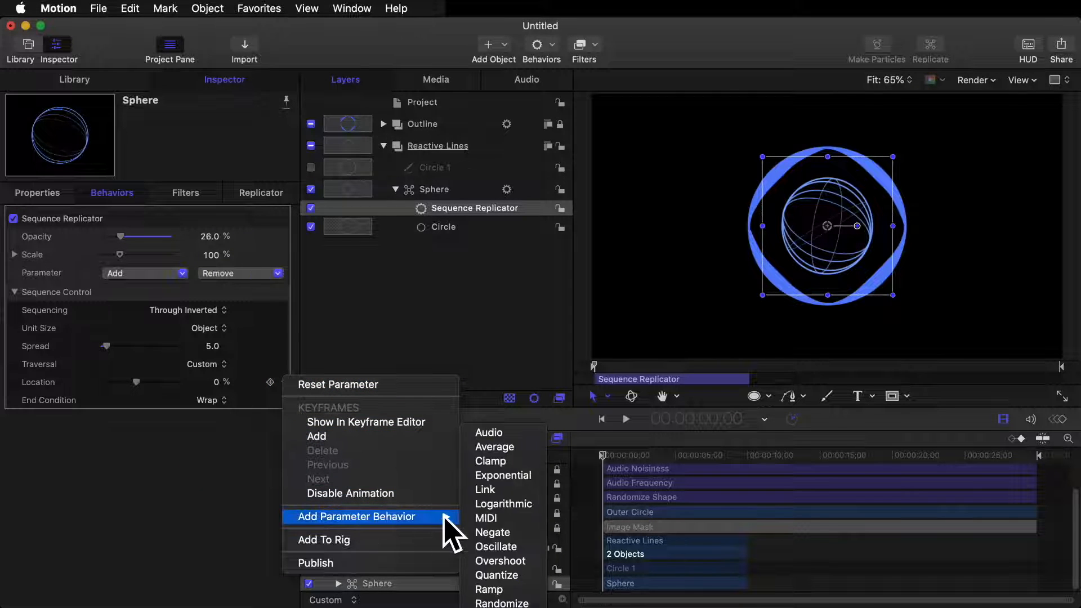
left_click(487, 438)
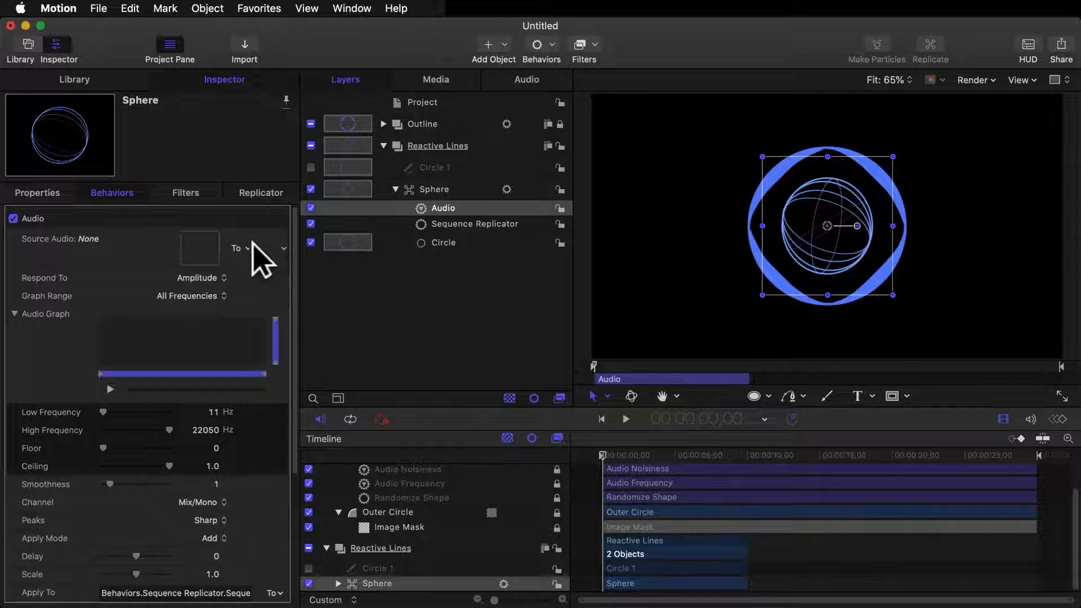
- Make the Location's Audio behavior use tha business Mastered 6 as source, with Bass graph range from 60 Hz to 200 Hz
left_click(251, 248)
left_click(293, 263)
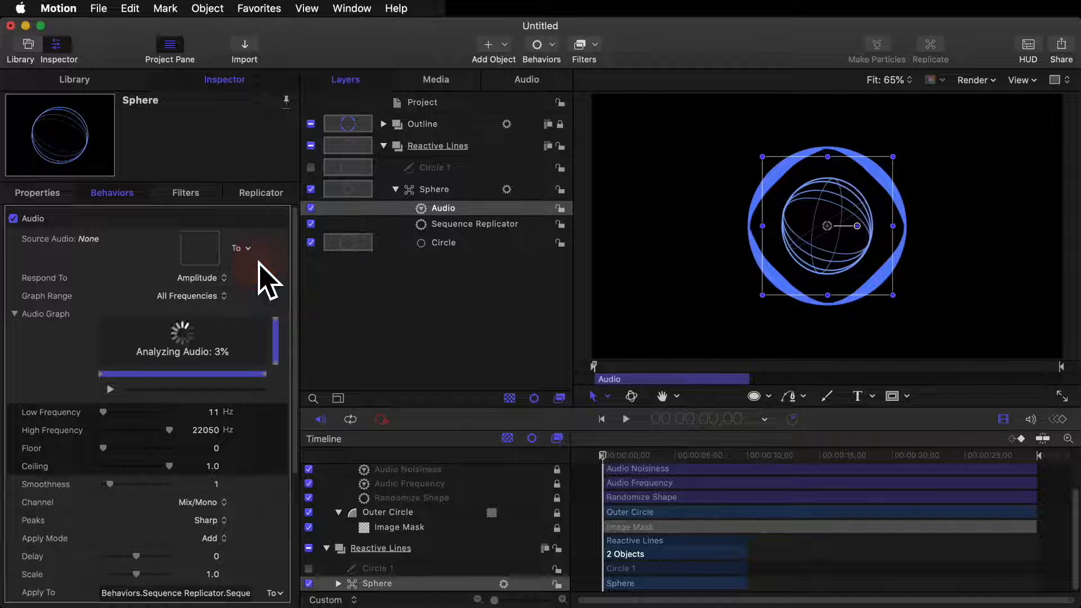
left_click(206, 295)
left_click(209, 309)
left_click(216, 412)
type("60")
key("Return")
left_click(213, 428)
type("200")
key("Return")
scroll(225, 557, "down", 2)
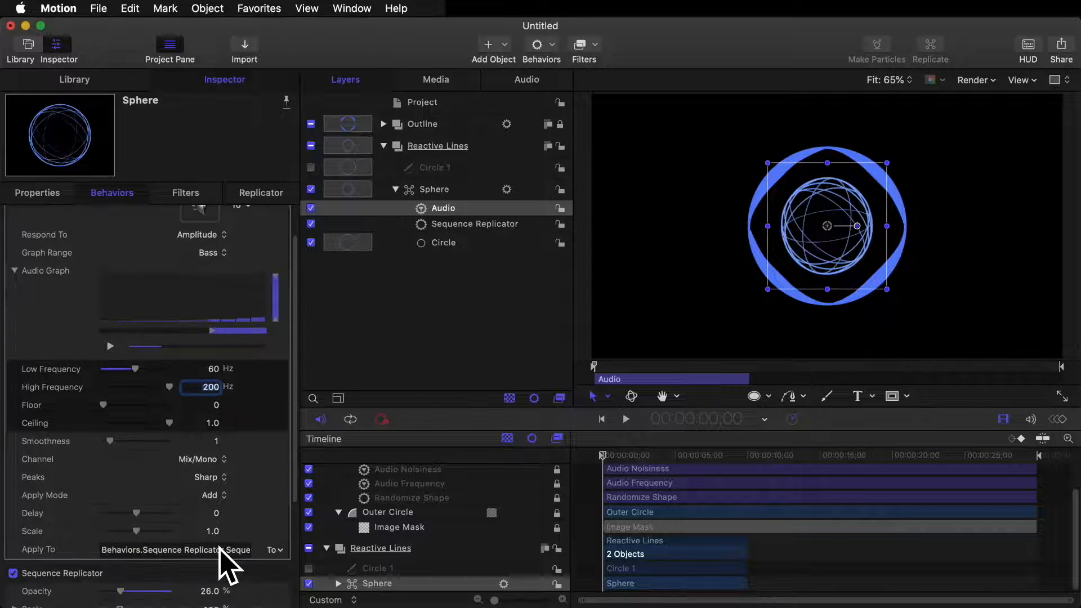
- Play the animation from the start to preview how the Sphere's lines react, and stop it
left_click_drag(613, 449, 571, 440)
left_click(620, 418)
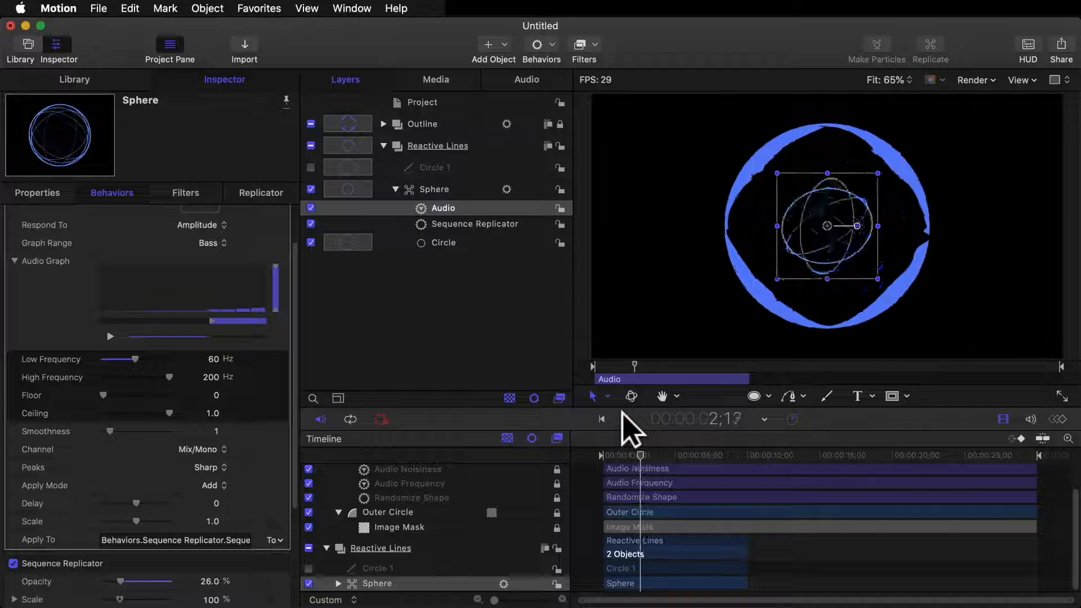
left_click(623, 417)
- Enable the tha business Mastered 6 audio track and play the project from the start with sound
left_click(520, 76)
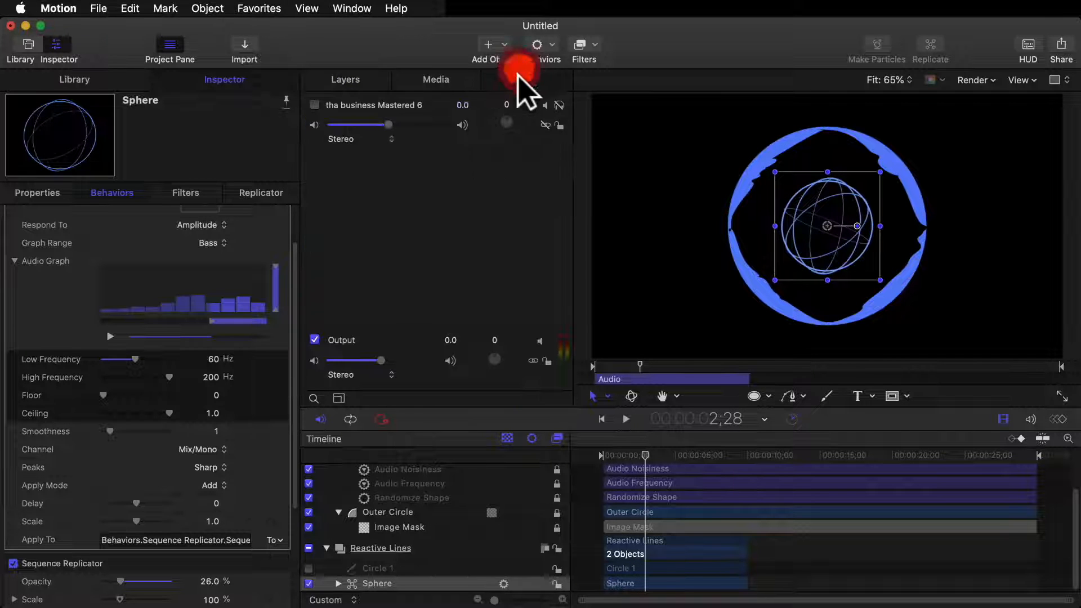
left_click(317, 103)
left_click_drag(649, 449, 551, 446)
left_click(625, 418)
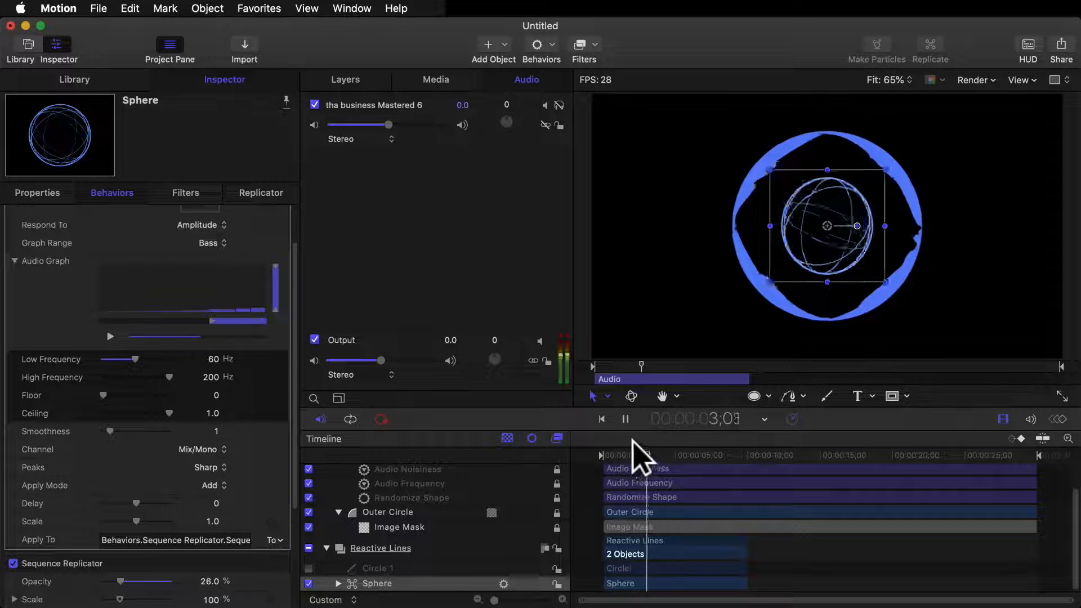
left_click_drag(642, 449, 583, 441)
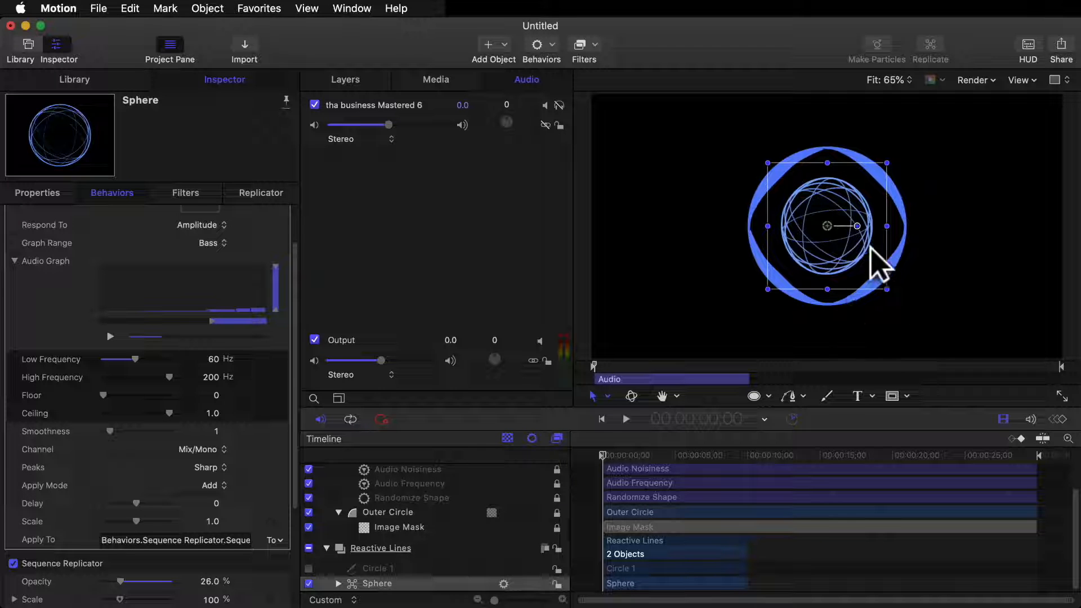
- With the playhead at 1;05, enlarge the Sphere replicator proportionally in the canvas to about 148.5% so it fits the ring outline
mouse_move(619, 455)
left_mouse_down()
mouse_move(631, 454)
mouse_move(620, 454)
left_mouse_up()
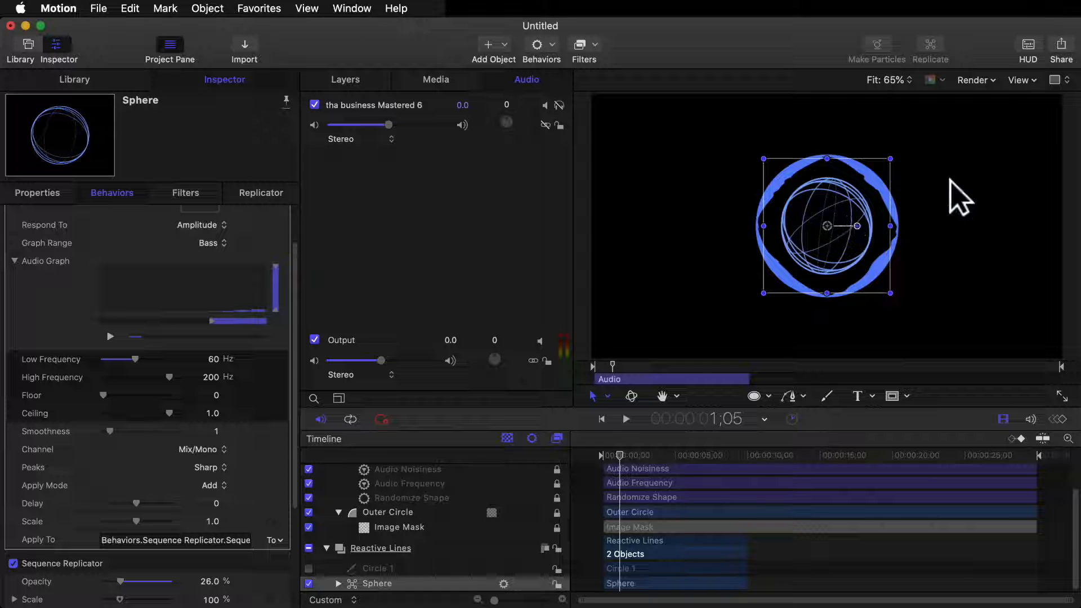
left_click_drag(890, 159, 917, 141)
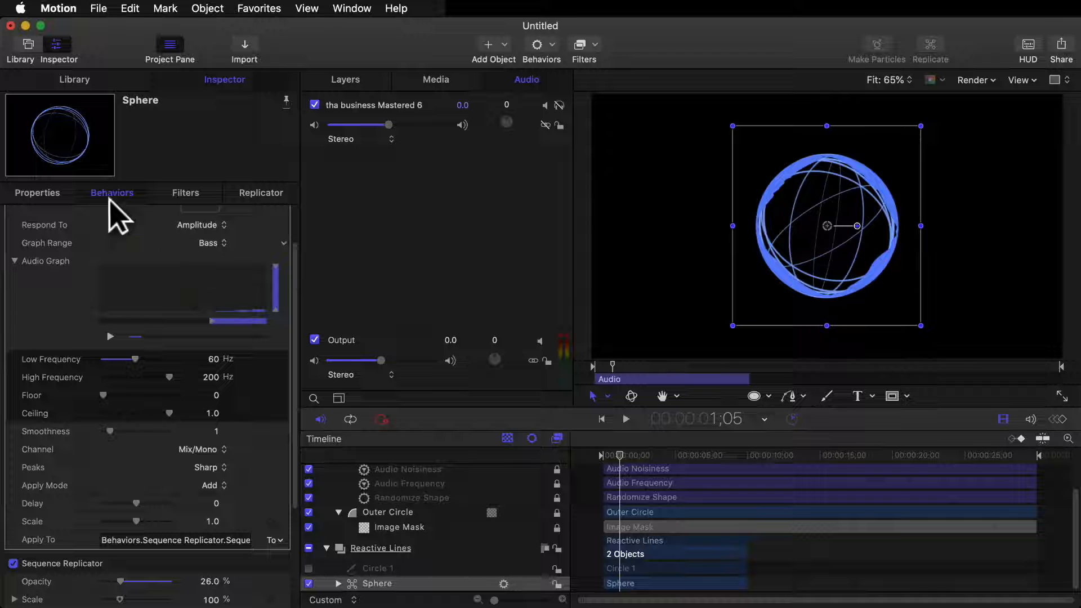
- Turn off the tha business Mastered 6 audio track and return to the layers list
left_click(346, 82)
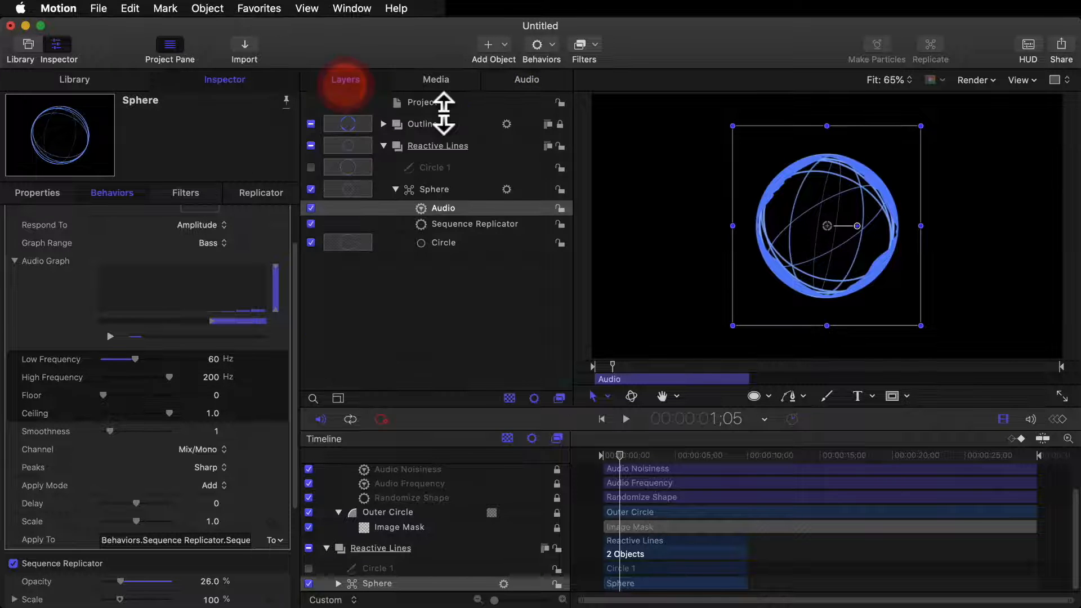
left_click(526, 79)
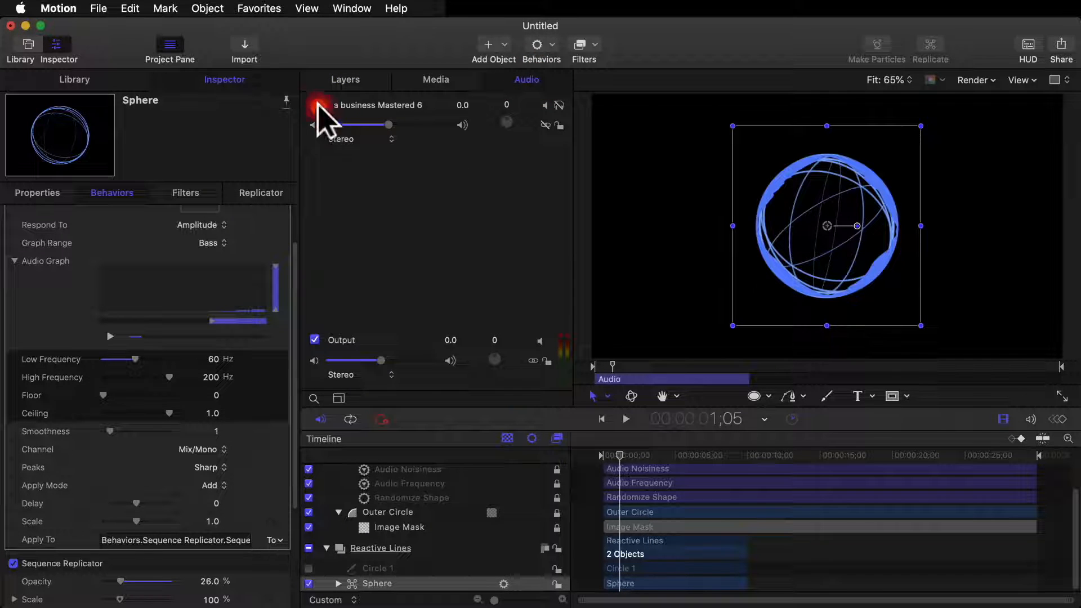
left_click(315, 106)
left_click(354, 79)
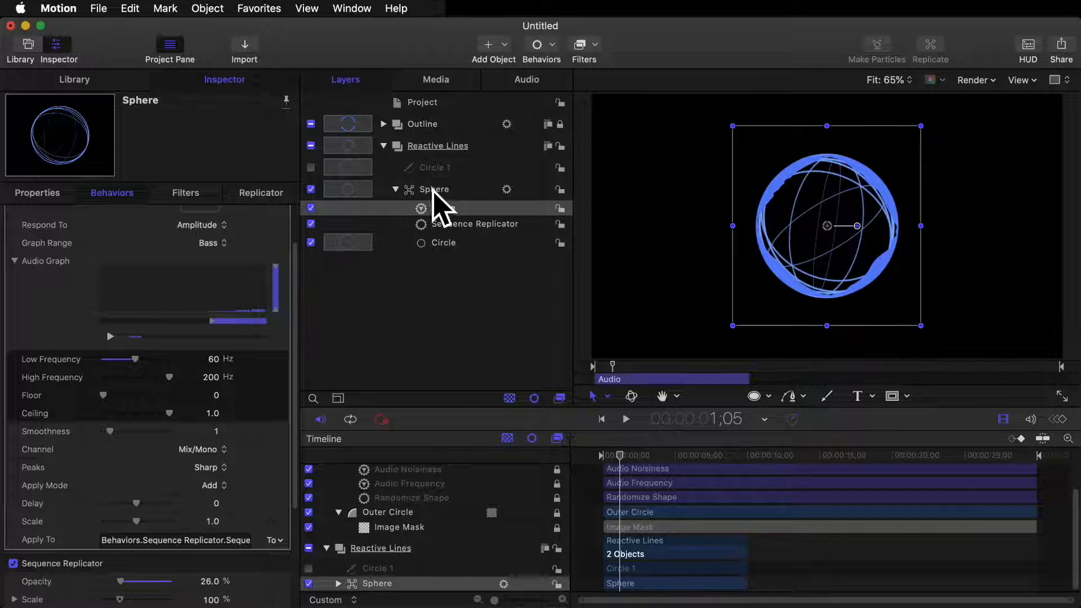
- Select the Sphere replicator in the Reactive Lines group and show its transform properties
left_click(444, 242)
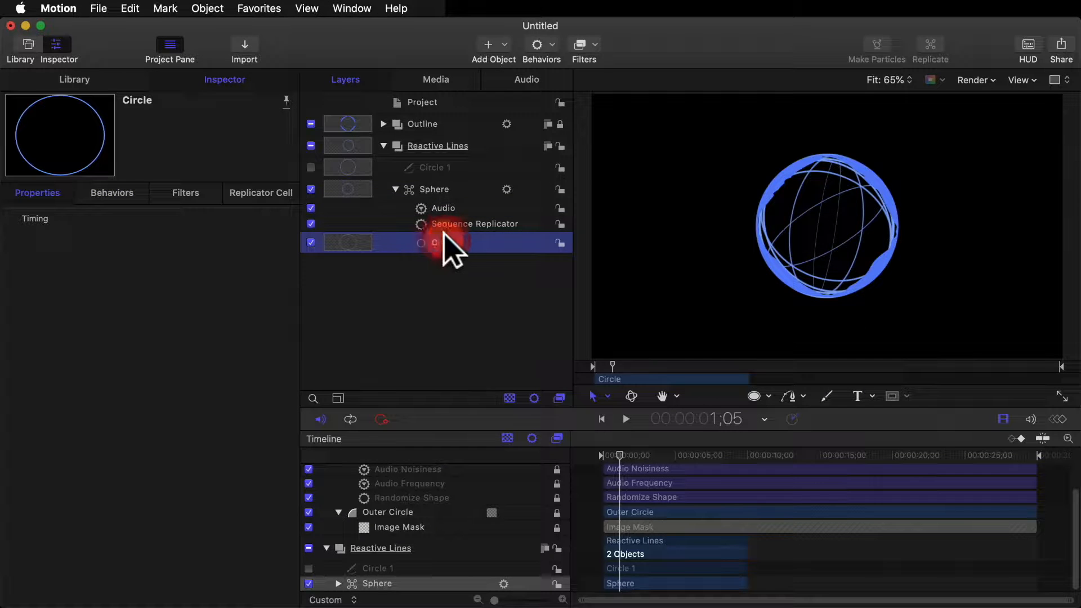
left_click(224, 194)
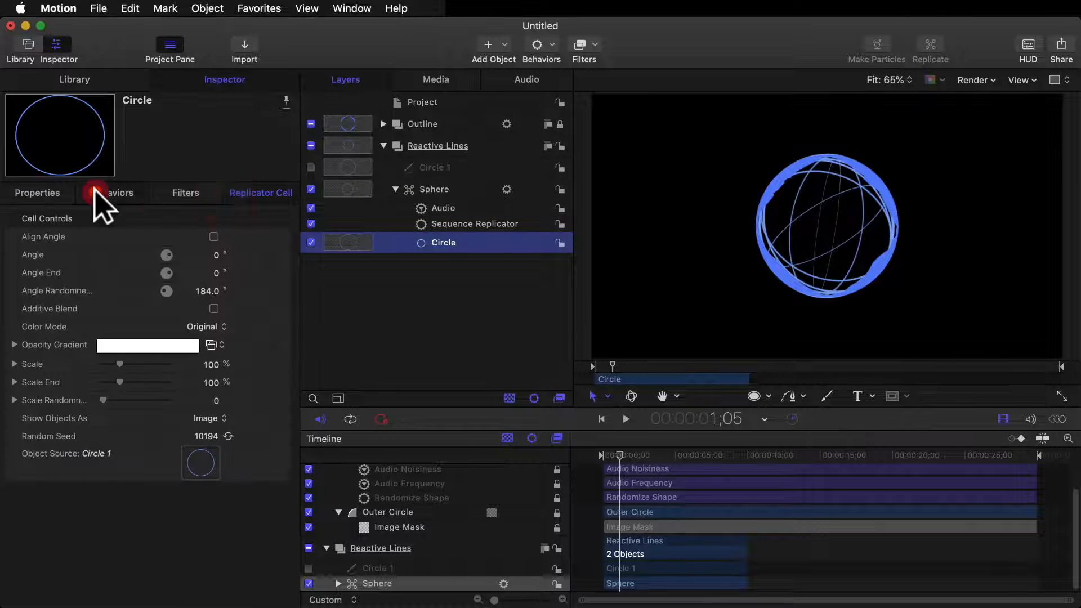
left_click(95, 191)
left_click(53, 188)
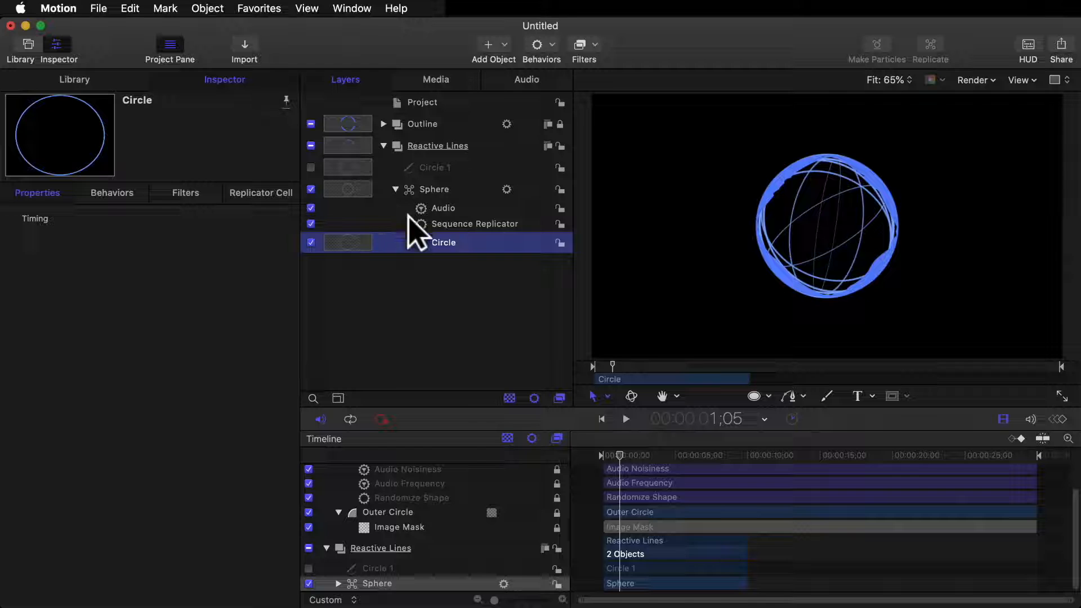
left_click(448, 194)
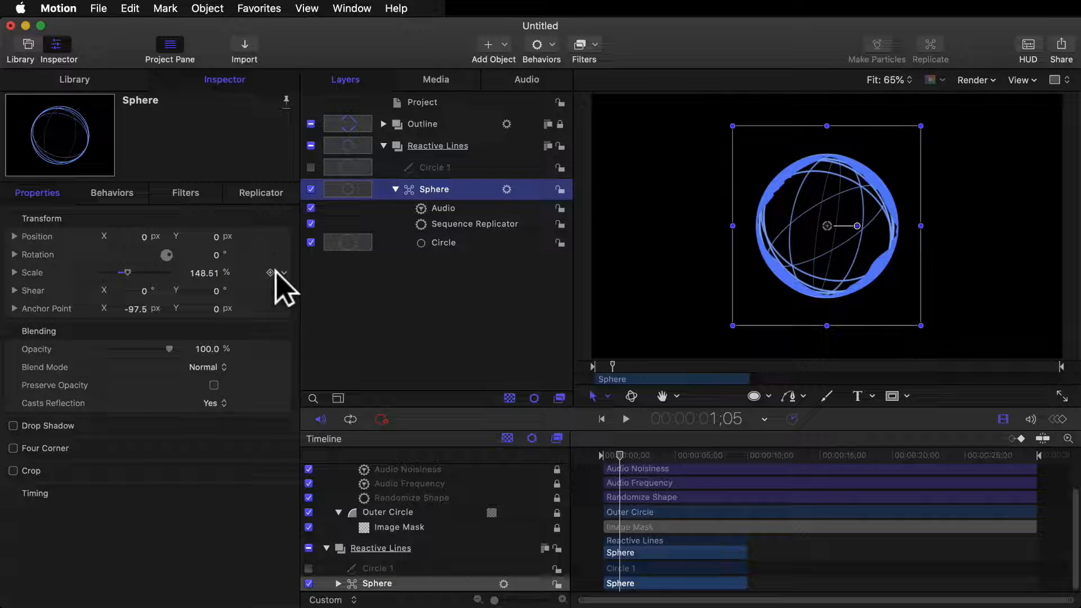
- Try a scale of 204% on the Sphere replicator and undo the change
left_click(277, 272)
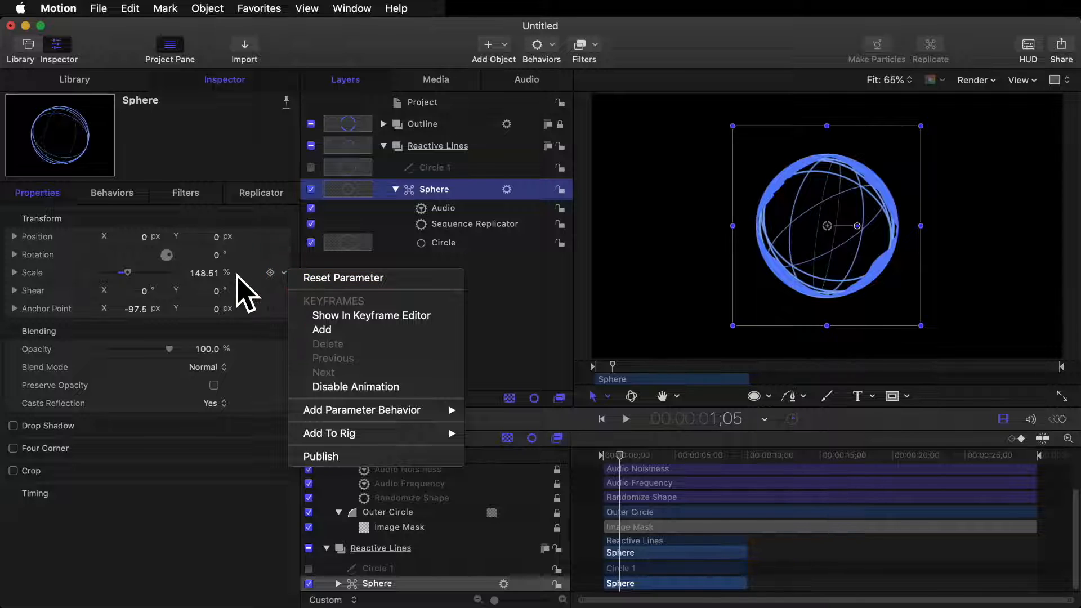
left_click(139, 277)
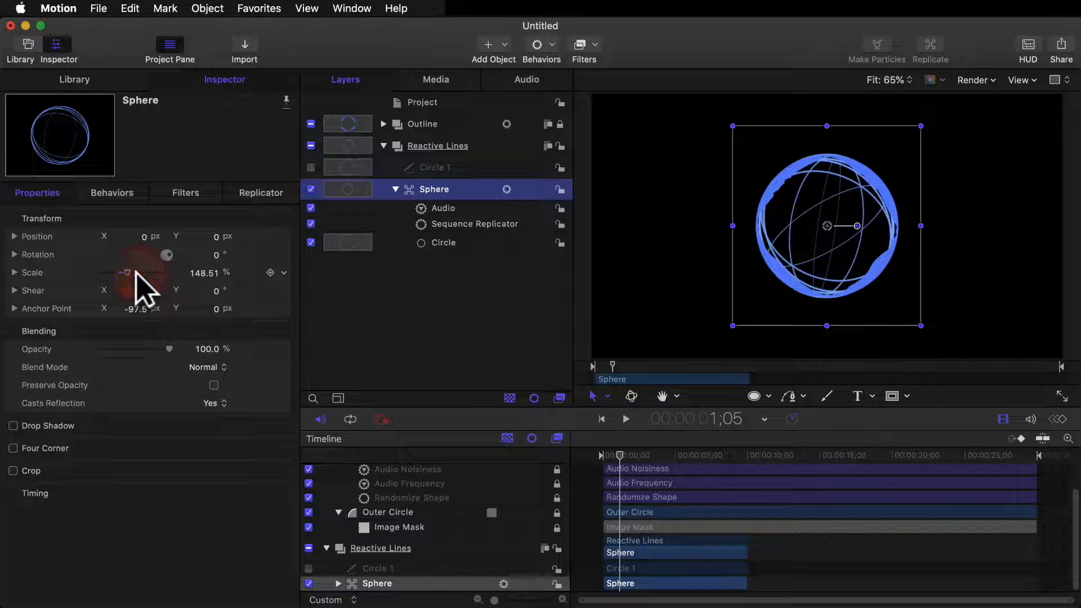
left_click_drag(124, 268, 135, 271)
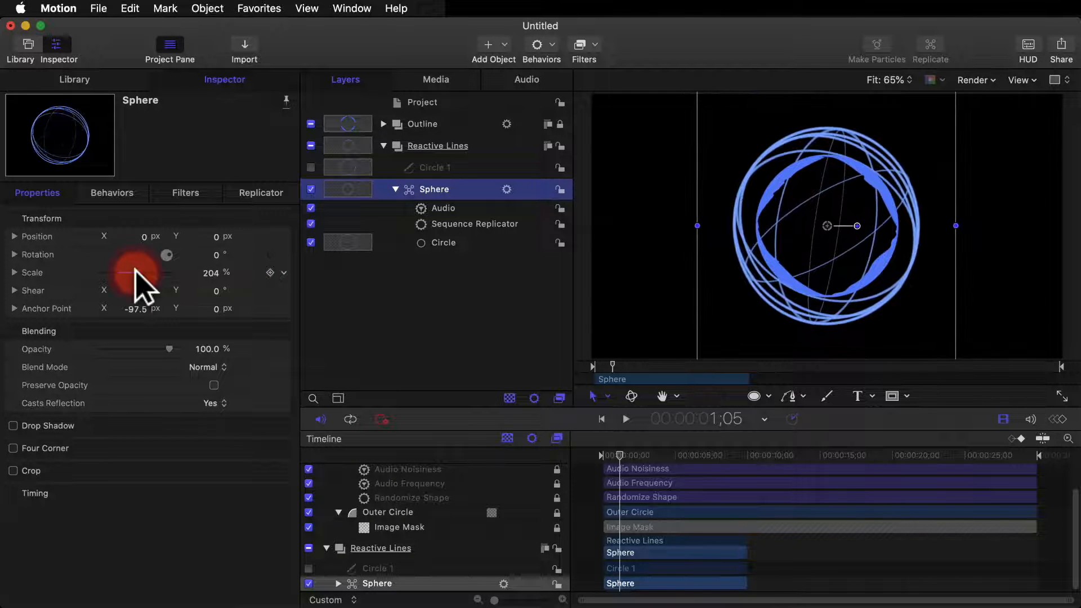
key("super+z")
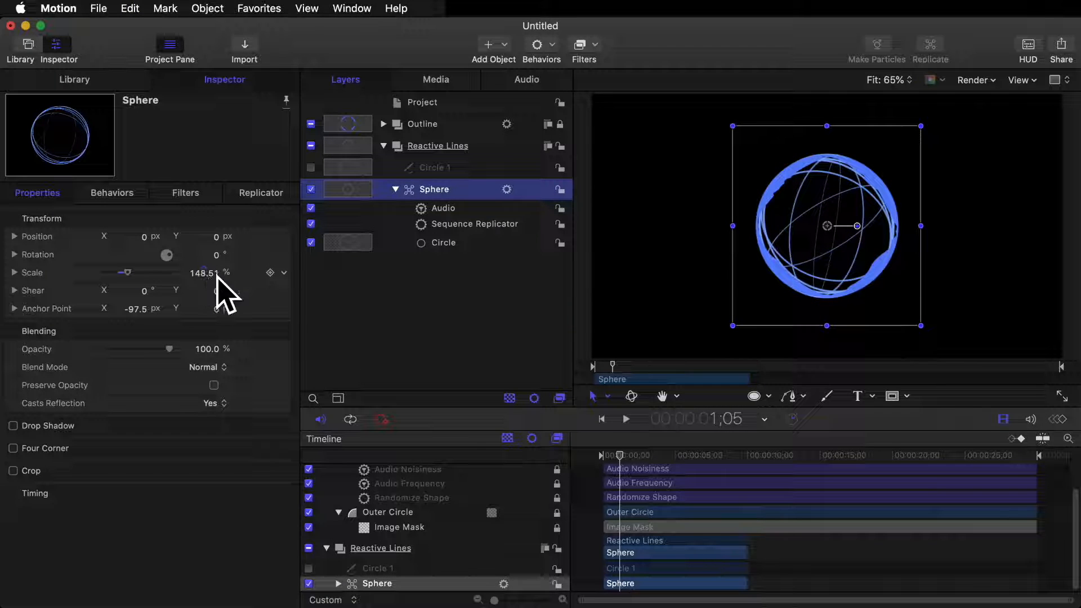
- Add an Audio parameter behavior to the Sphere's Scale with tha business Mastered 6 as its source audio
left_click(284, 273)
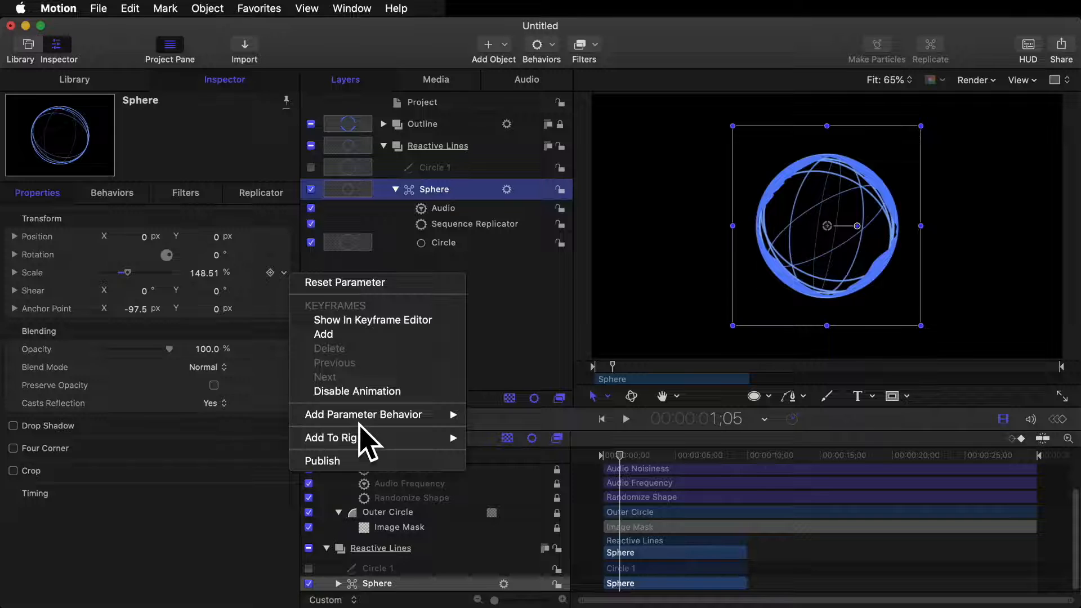
mouse_move(362, 415)
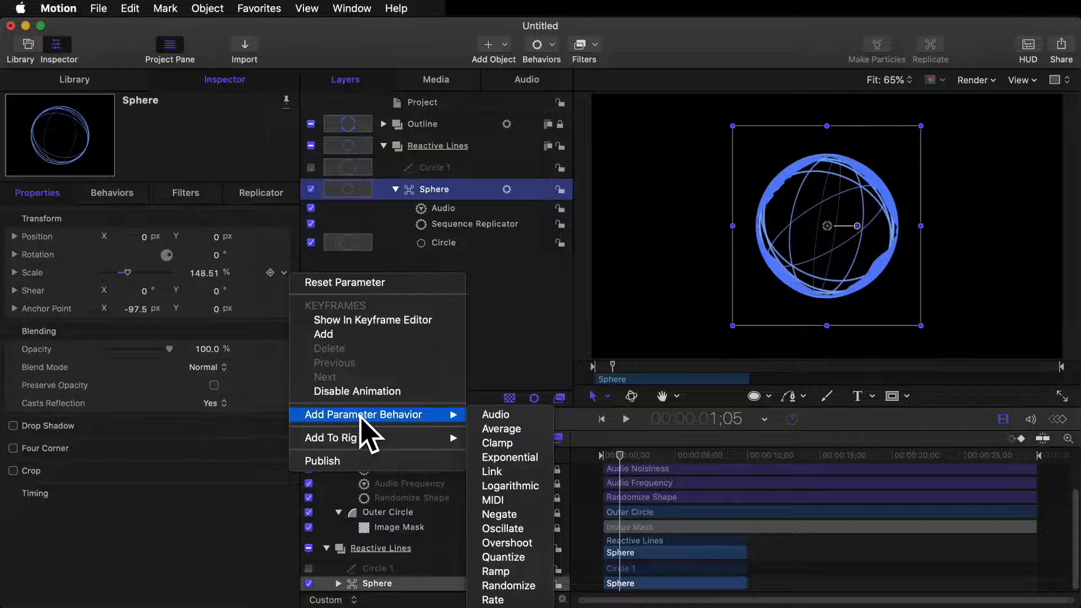
left_click(500, 415)
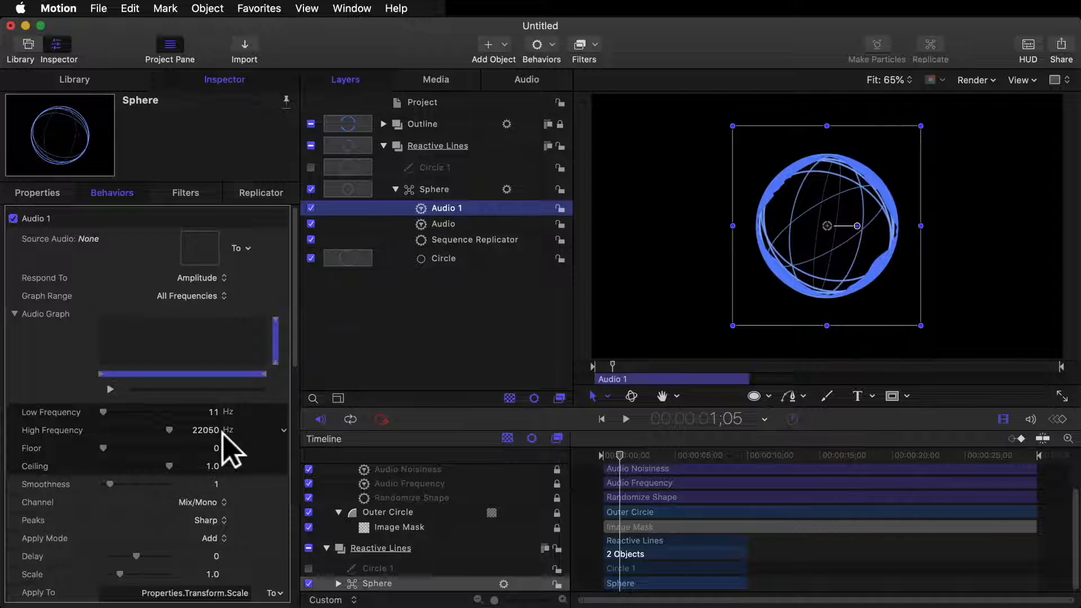
left_click(242, 251)
left_click(251, 259)
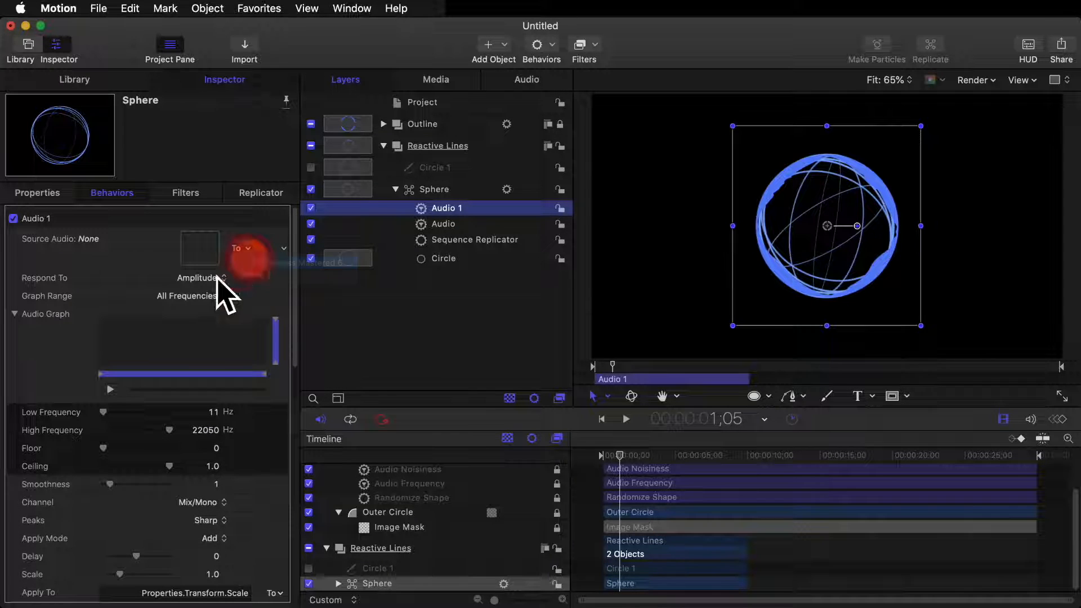
- Set the Scale's Audio behavior to the Bass graph range with a low frequency of 60 Hz and a high frequency of 200 Hz
left_click(205, 293)
left_click(214, 307)
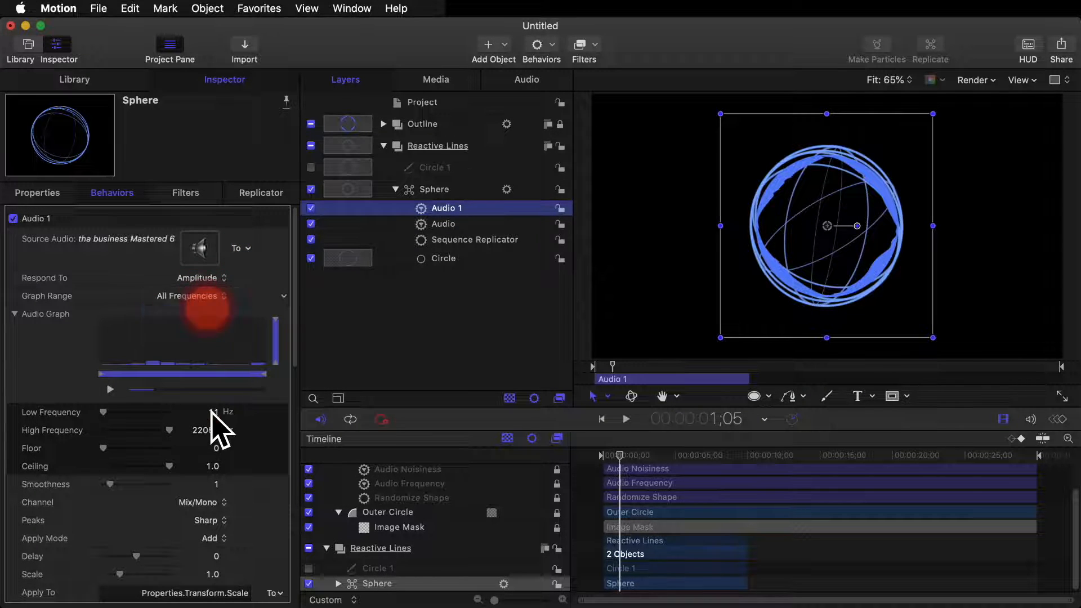
left_click(212, 413)
type("60")
key("Return")
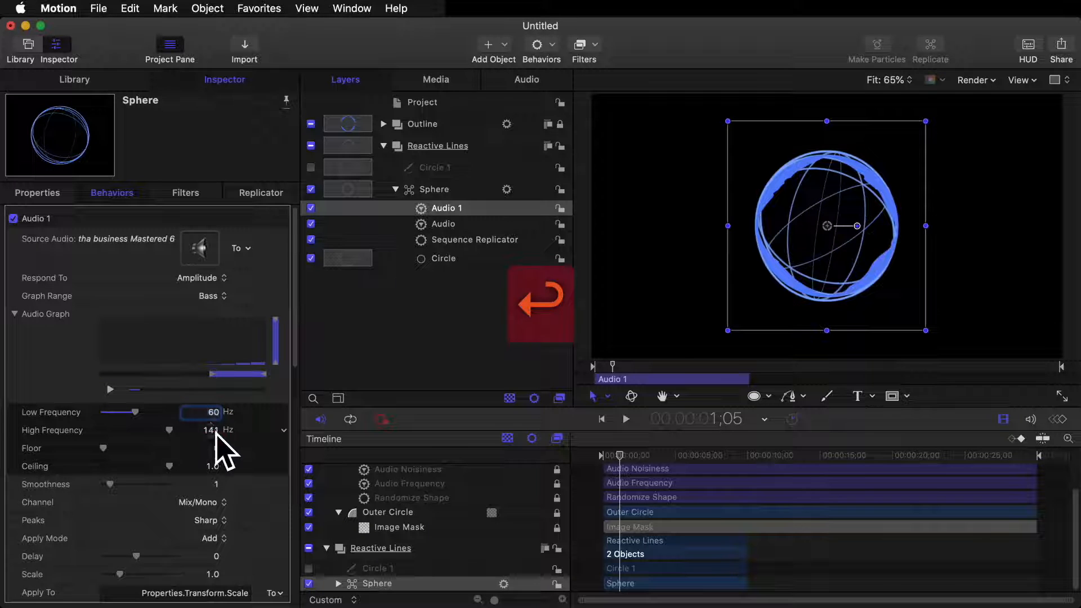
left_click(213, 430)
type("200")
key("Return")
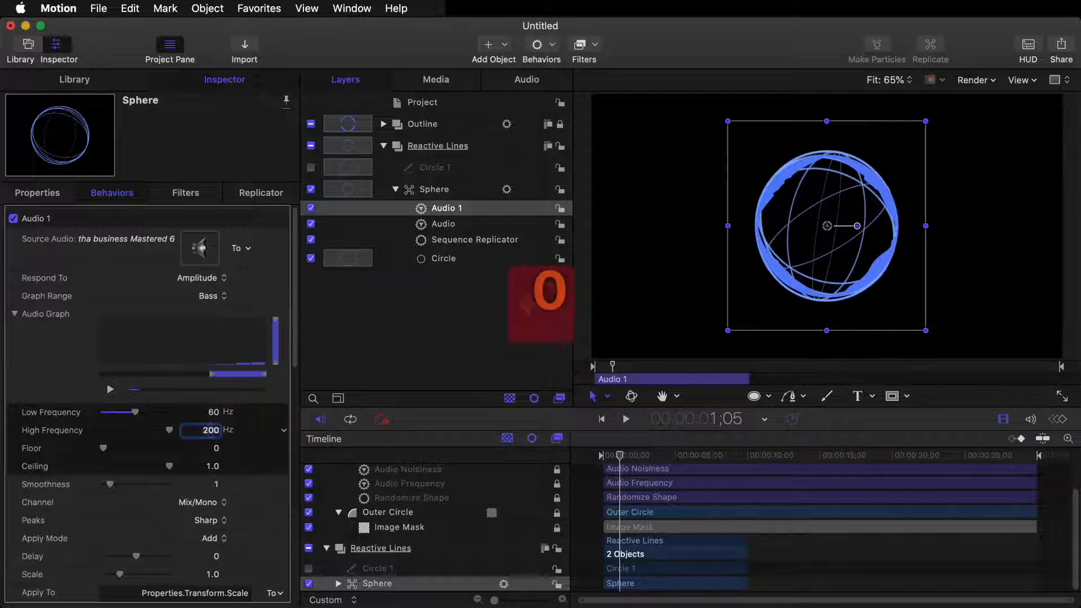
- Play the project from the start to check the Sphere's scaling against the ring, and return the playhead to the beginning
left_click_drag(617, 452, 567, 444)
left_click(625, 418)
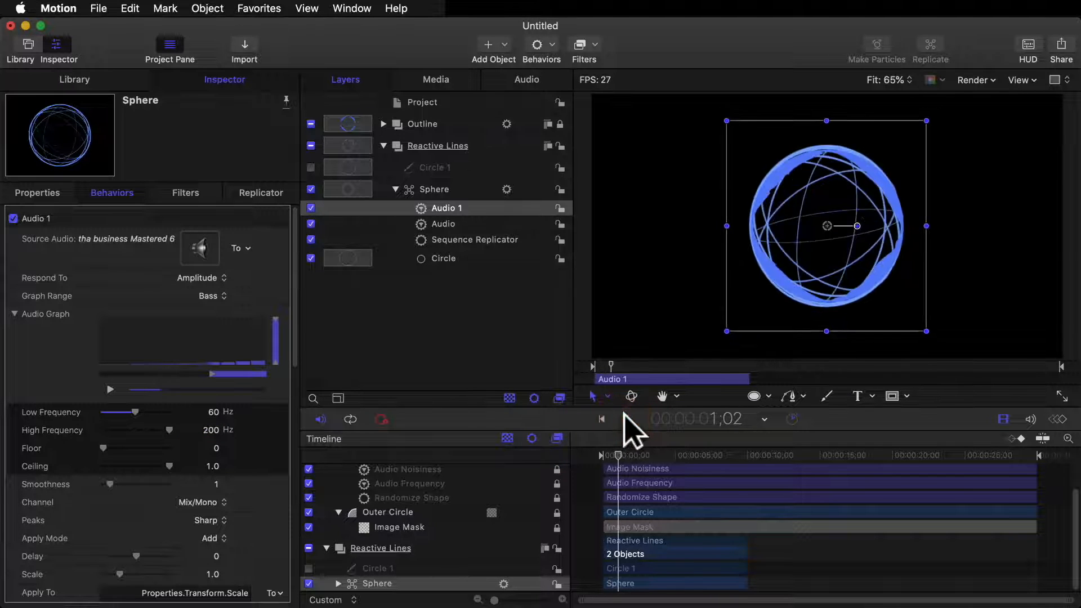
left_click(651, 285)
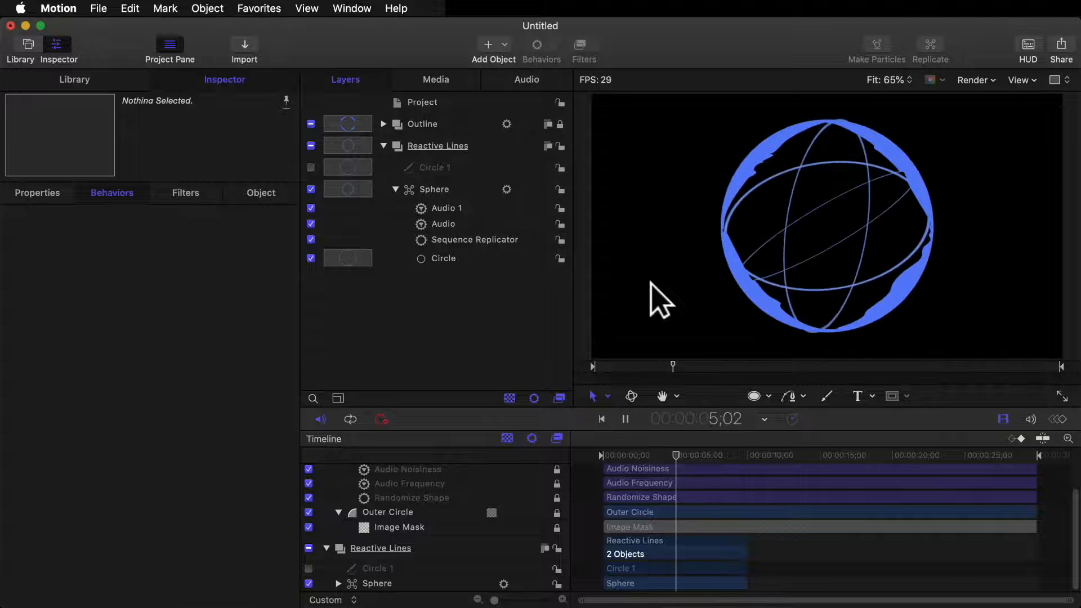
left_click(625, 419)
left_click_drag(630, 447, 589, 432)
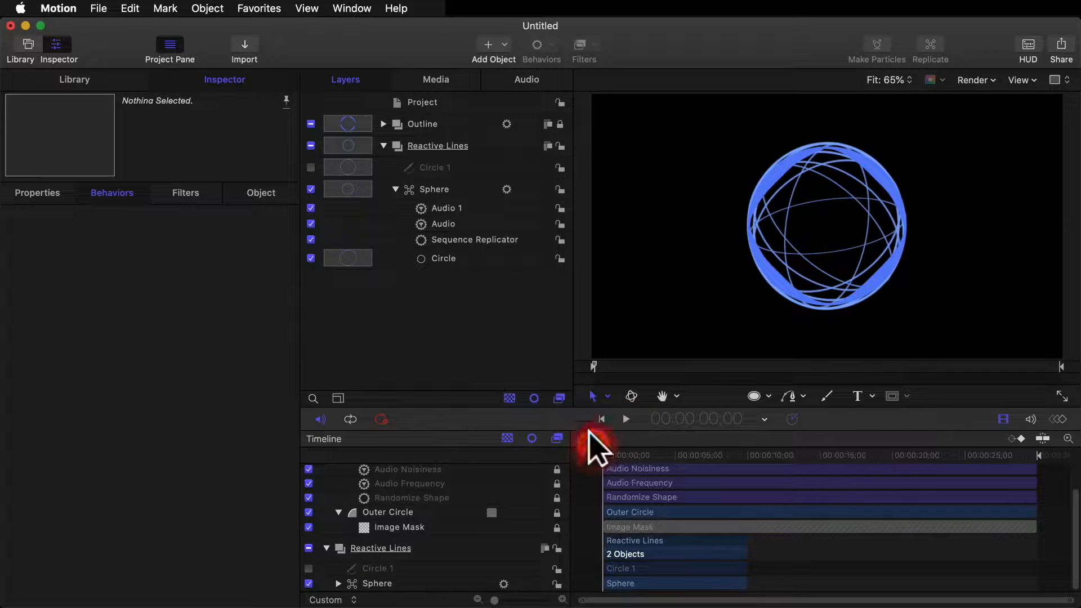
- Rename the Sphere's Audio behavior that drives the Sequence Replicator as Audio Location
left_click(471, 223)
double_click(471, 223)
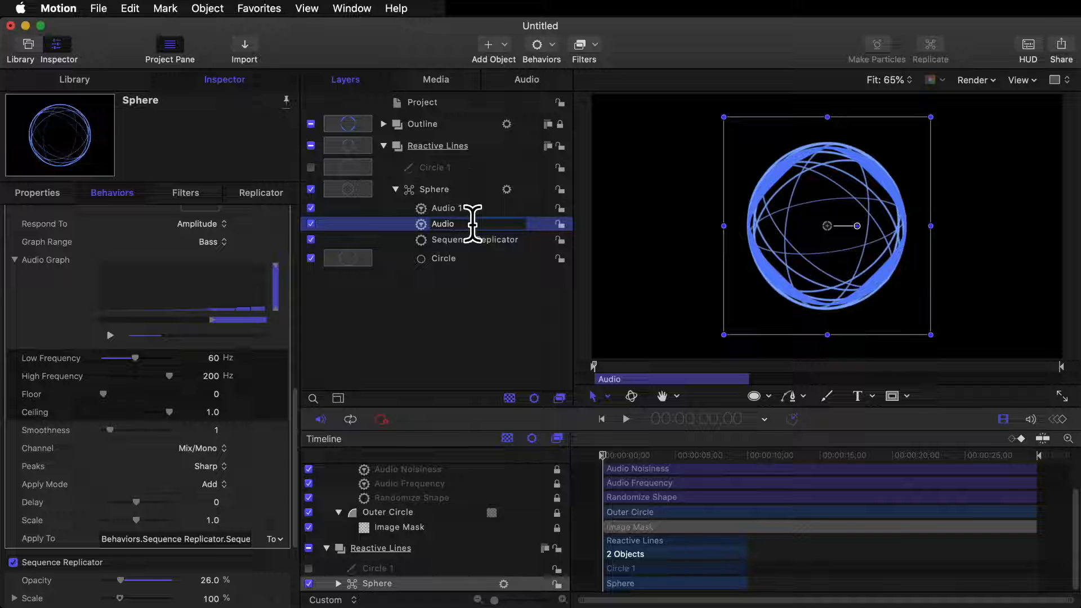
type("Loction")
key("BackSpace")
key("BackSpace")
key("BackSpace")
key("BackSpace")
type("atkion")
key("BackSpace")
key("BackSpace")
key("BackSpace")
key("BackSpace")
key("BackSpace")
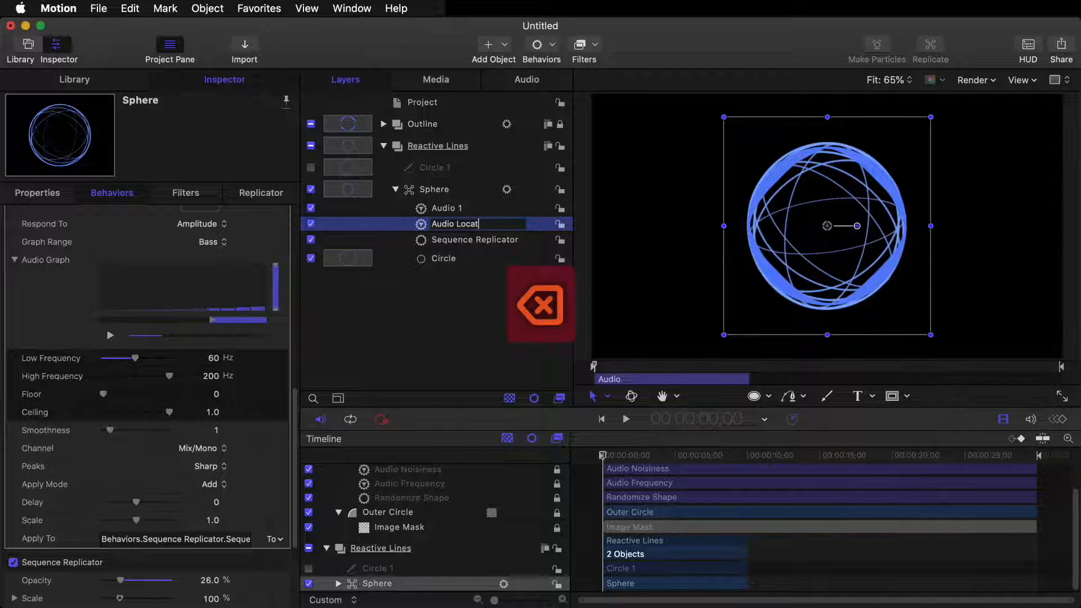
type("tion")
key("Return")
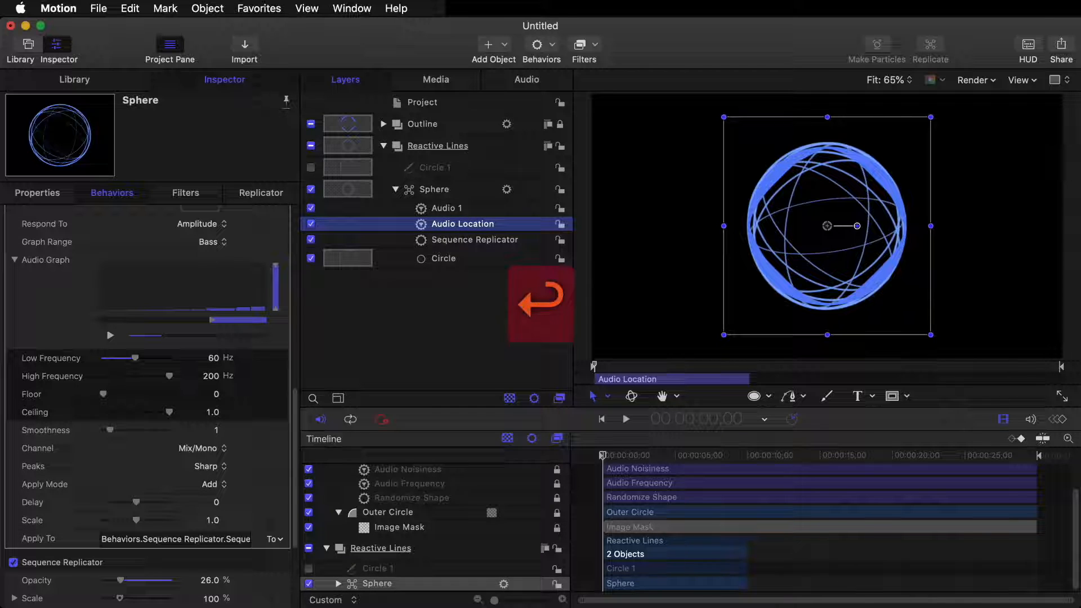
- Rename the Sphere's Audio 1 behavior as Audio Scale
double_click(455, 207)
key("BackSpace")
type("Scale")
key("Return")
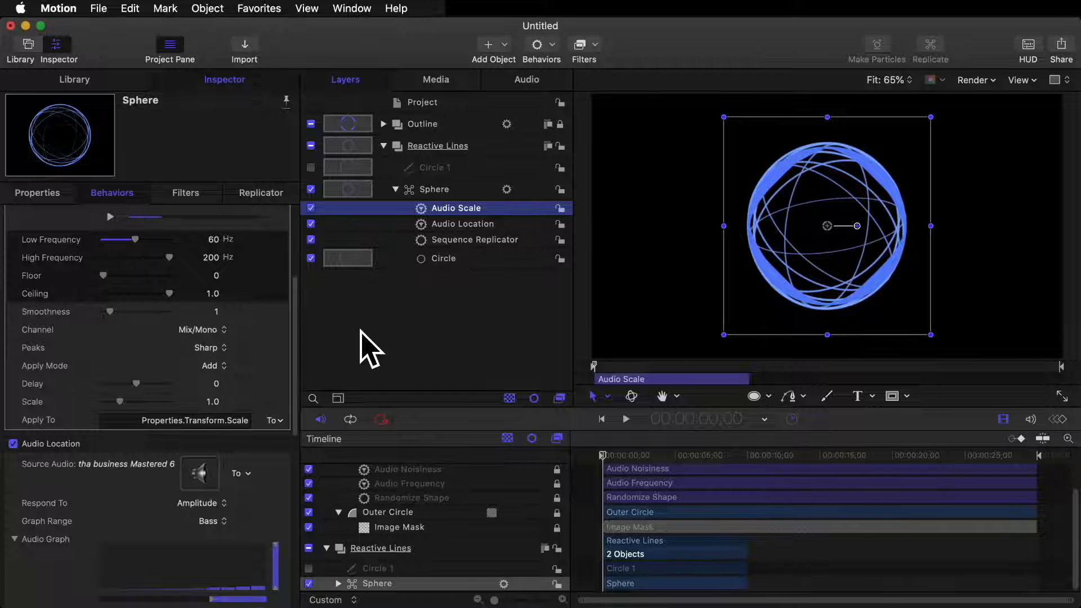
scroll(258, 475, "down", 6)
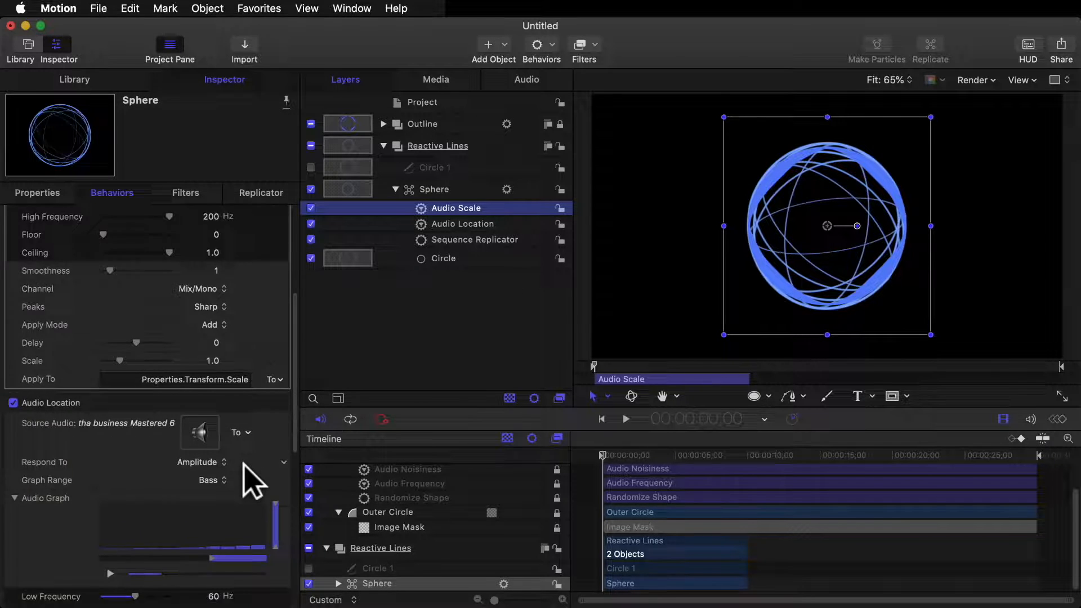
scroll(251, 481, "up", 3)
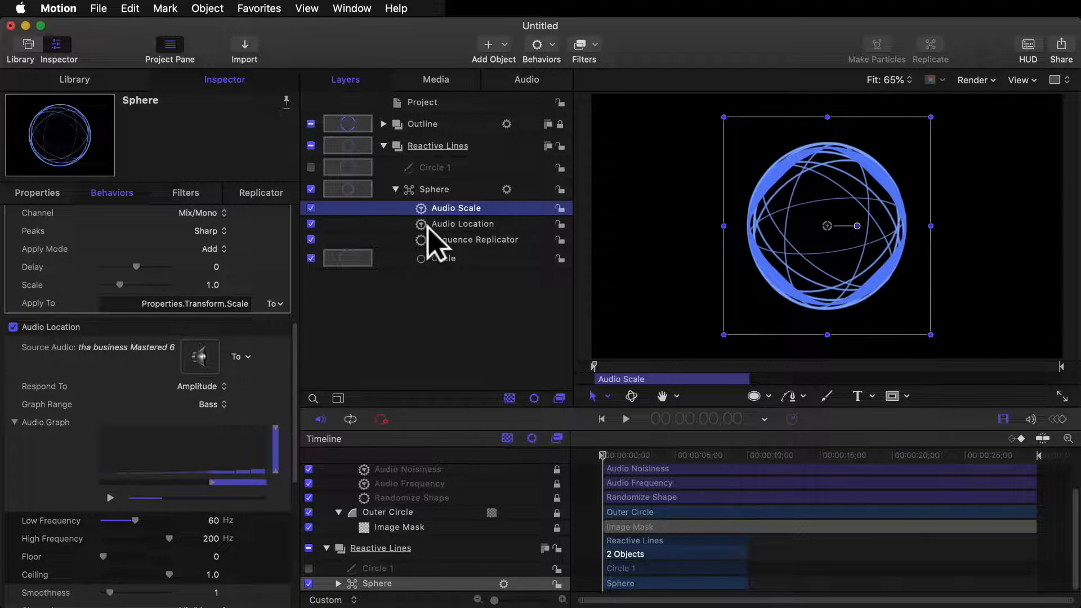
left_click(396, 190)
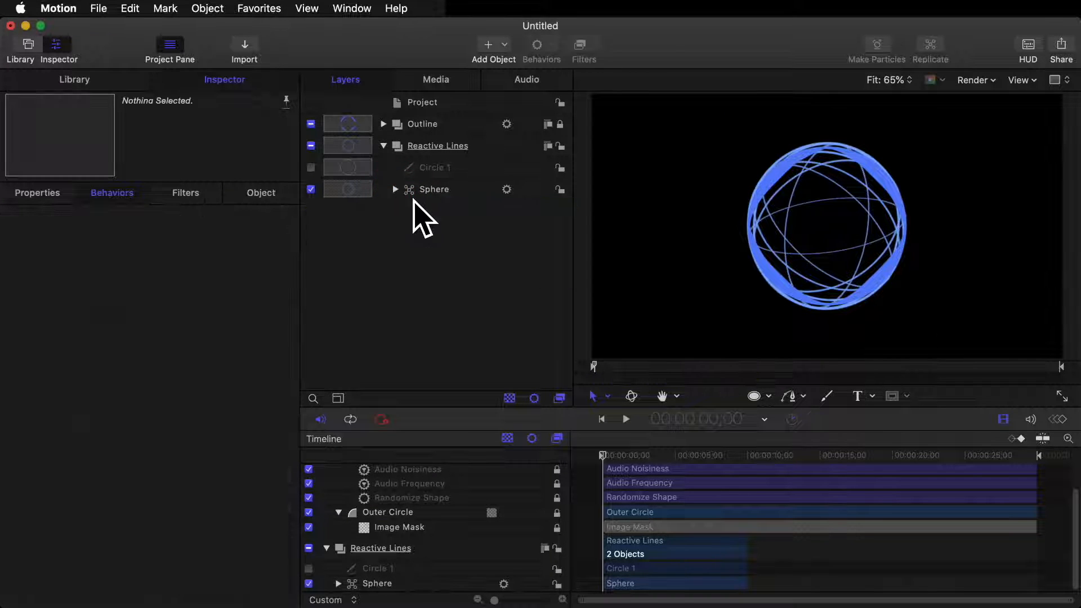
left_click(399, 188)
left_click(395, 189)
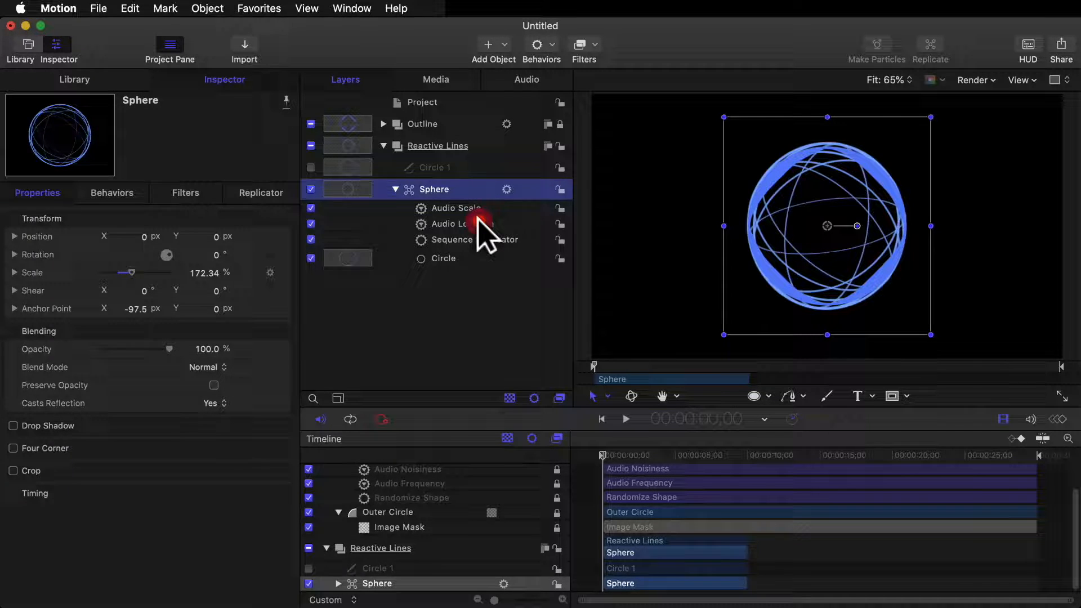
- Set the Scale of the Sphere's Audio Location behavior to 0.5
left_click(479, 223)
scroll(279, 374, "down", 4)
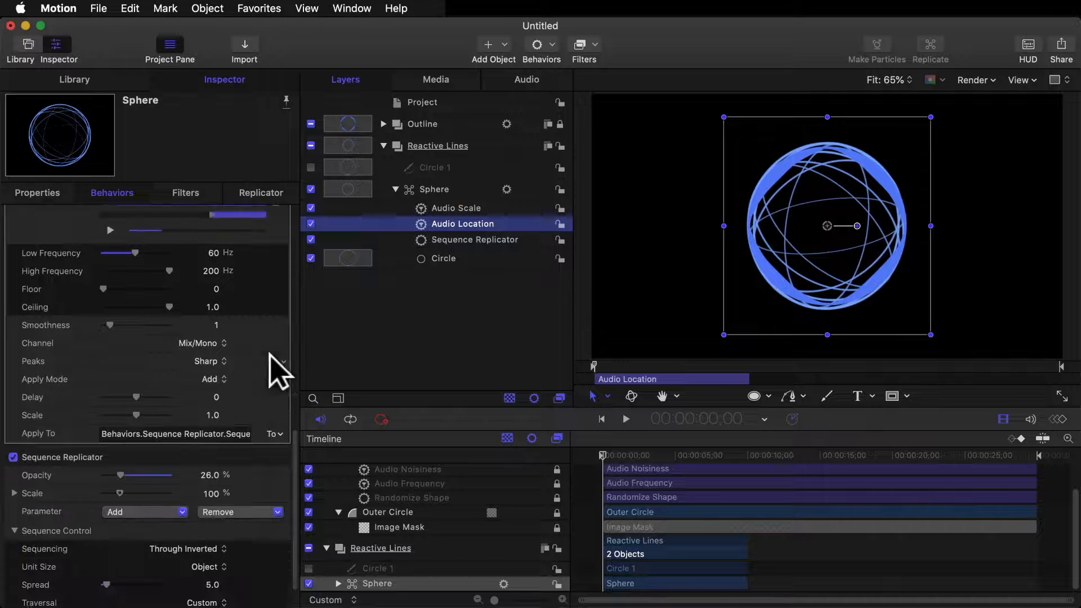
left_click(213, 416)
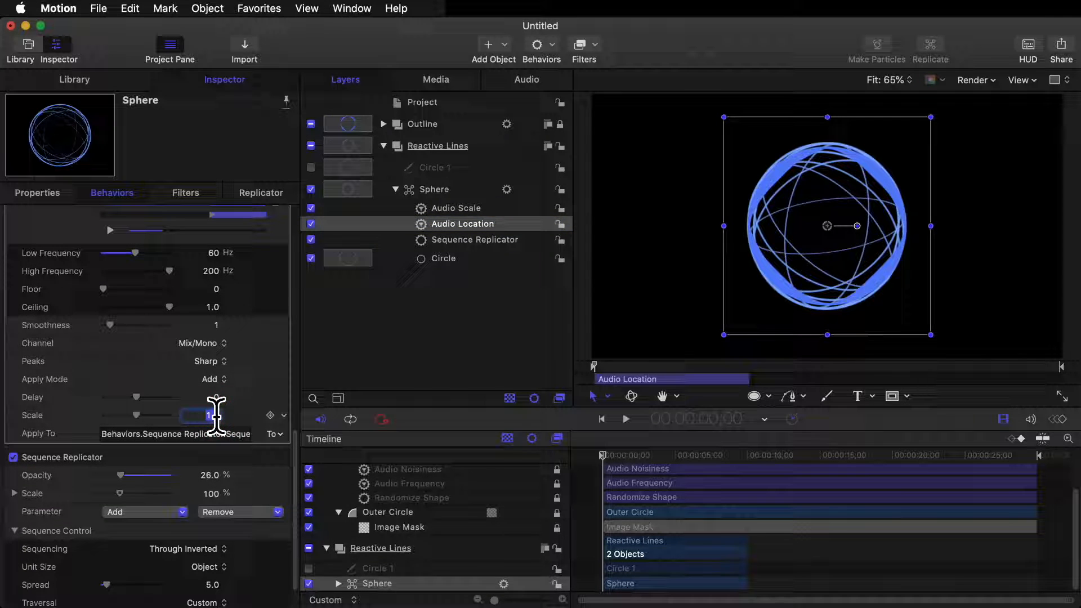
type("0.5")
key("Return")
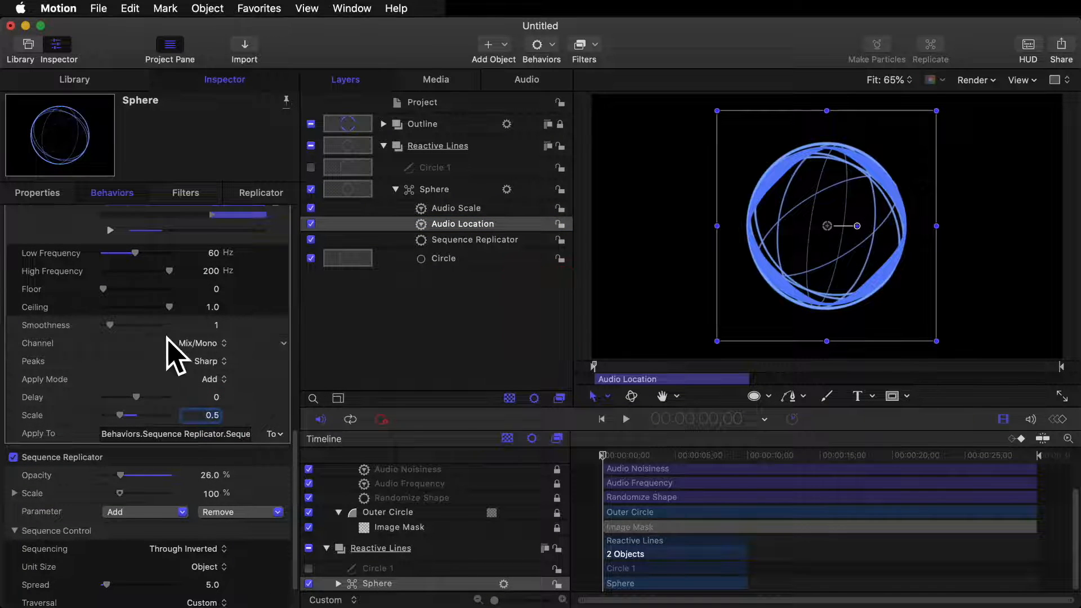
scroll(168, 339, "up", 5)
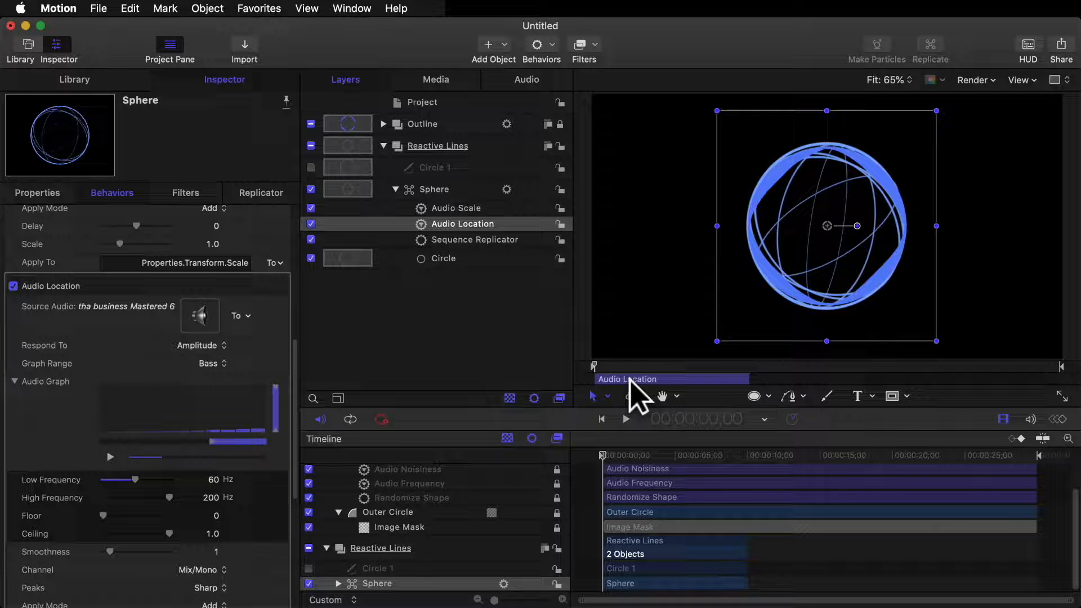
- Play the project from the start to check the calmer line movement, and return the playhead to the beginning
left_click_drag(612, 454, 583, 451)
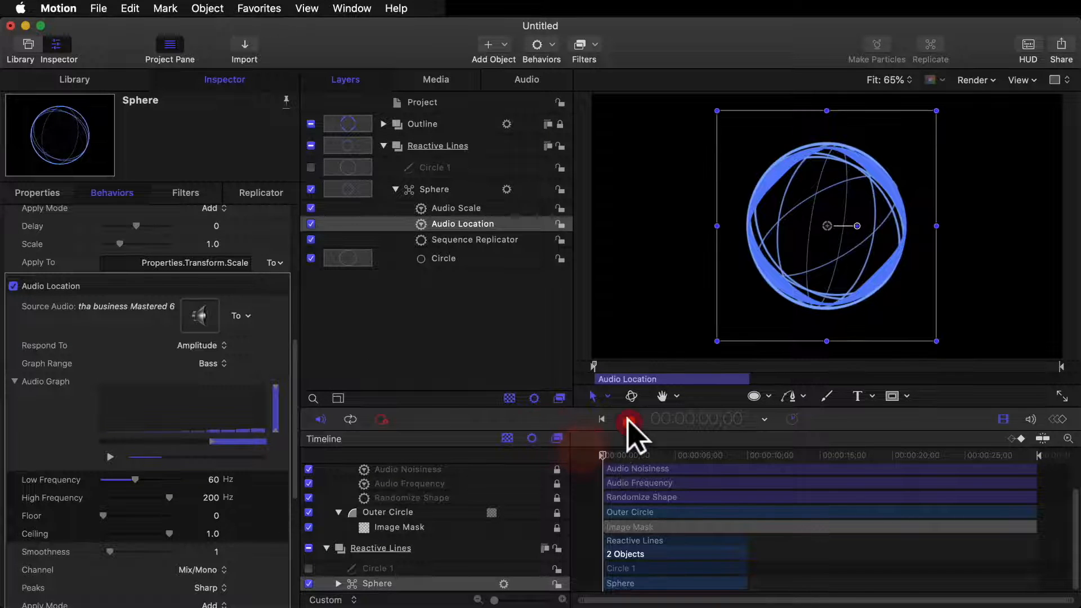
left_click(625, 419)
left_click(630, 297)
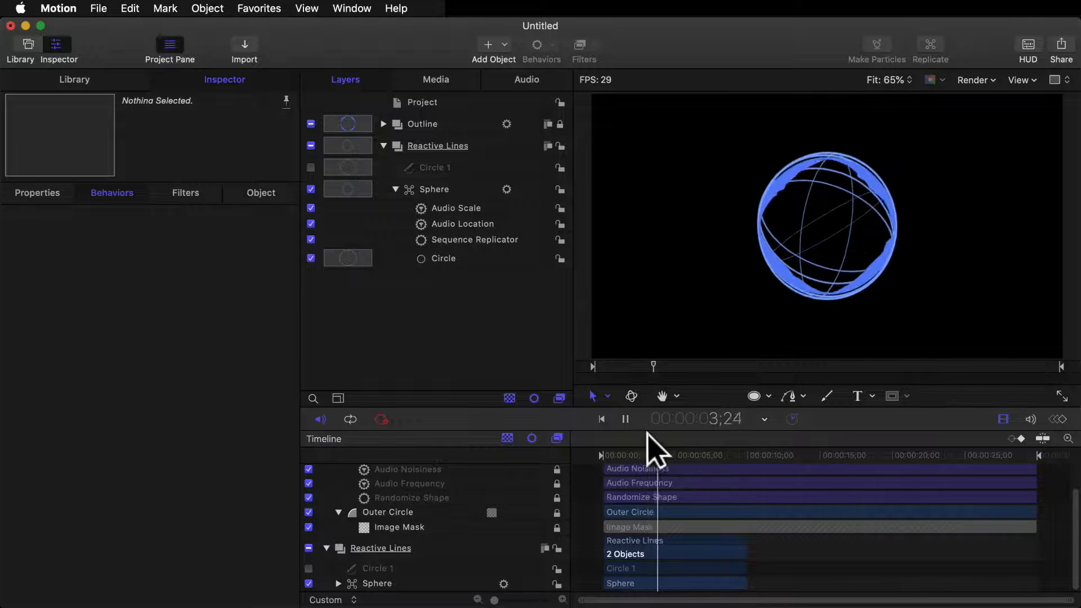
left_click(625, 419)
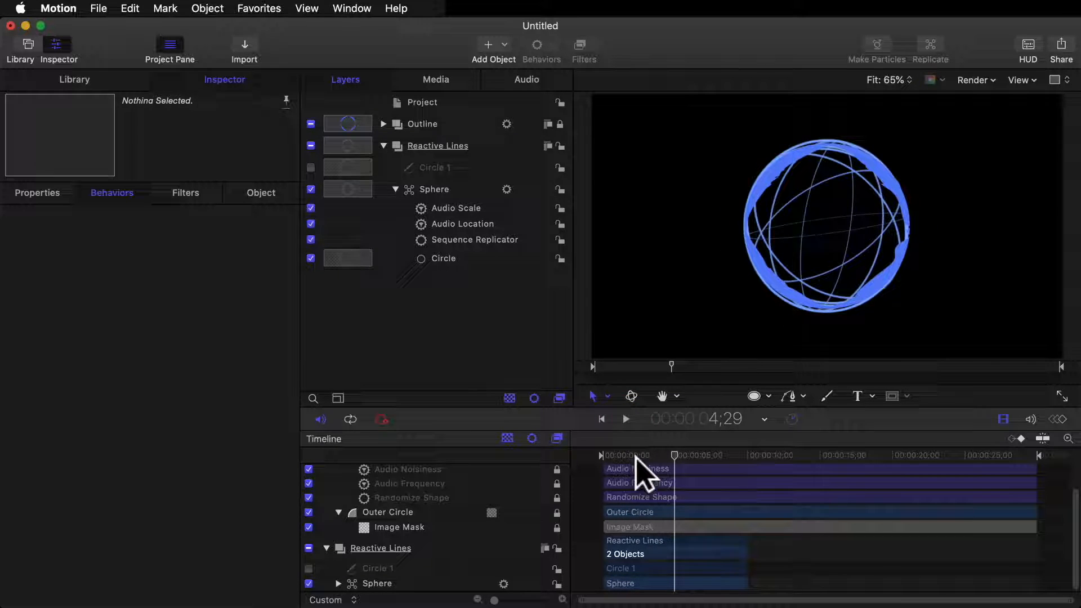
left_click(596, 454)
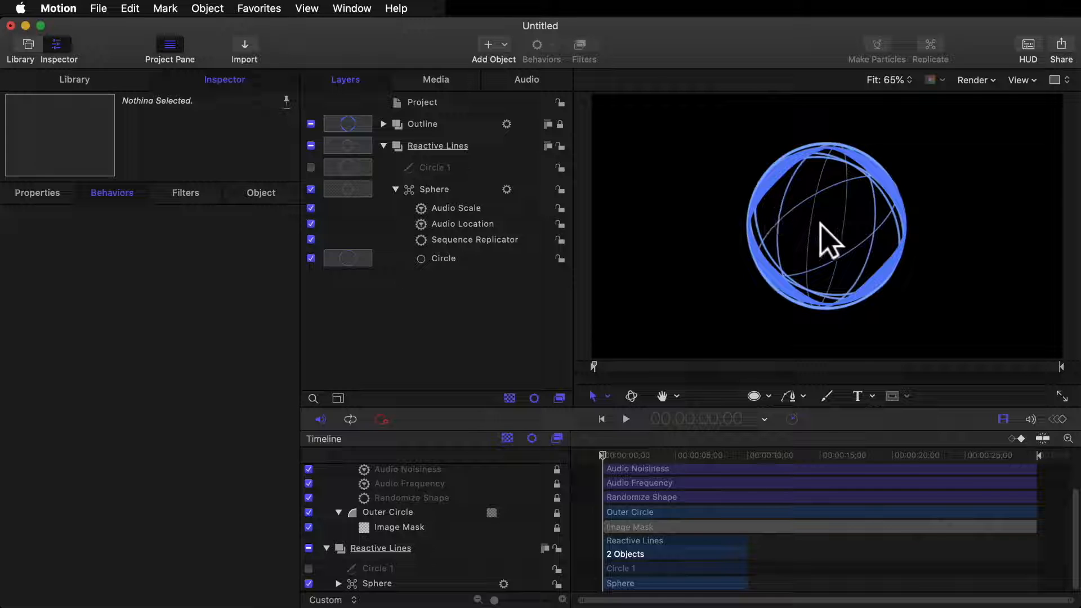
- Match the outline brush color of the Circle 1 shape to the ring by sampling the ring's blue in the canvas
left_click(445, 190)
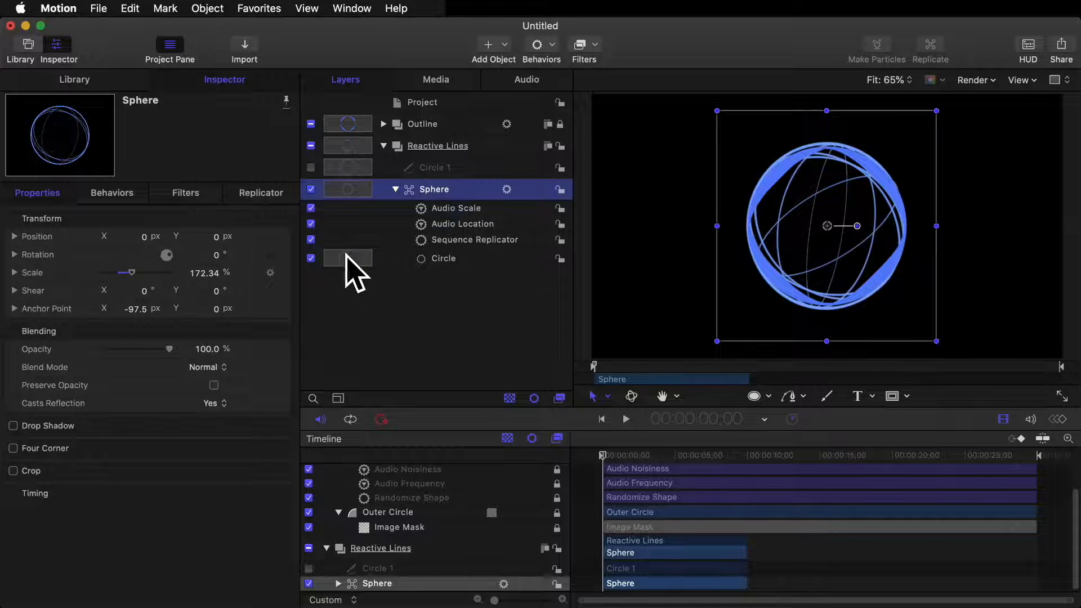
left_click(425, 164)
left_click(256, 193)
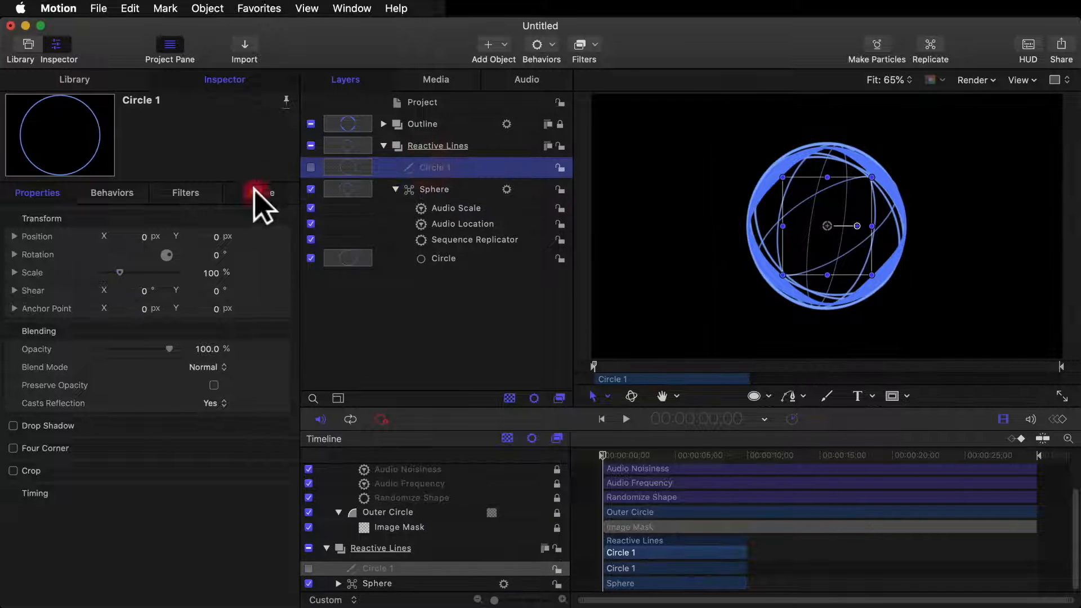
left_click(177, 193)
left_click(121, 194)
left_click(50, 196)
left_click(253, 195)
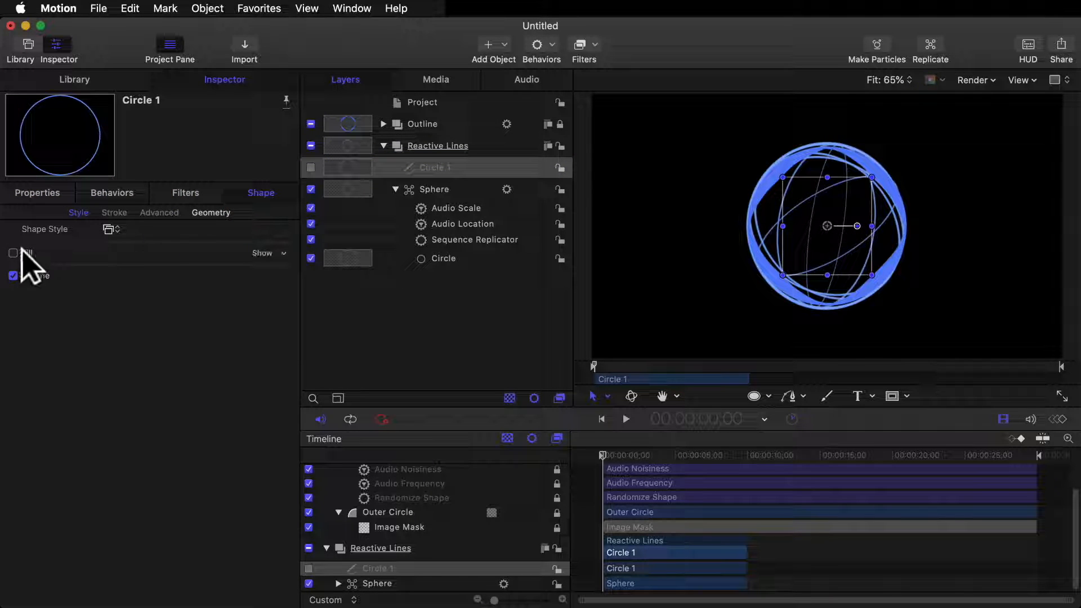
left_click(284, 253)
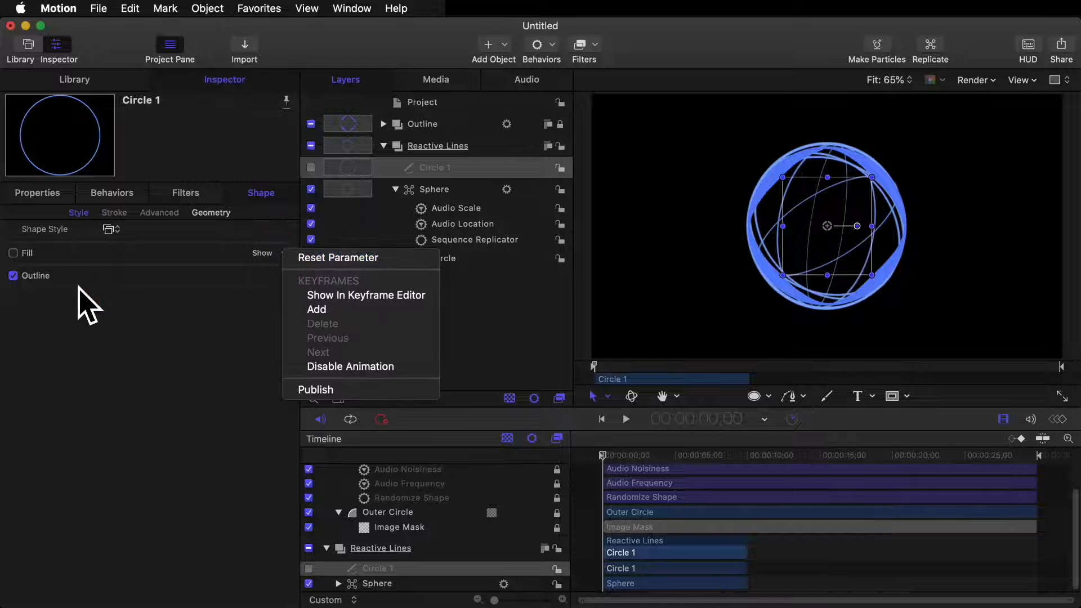
left_click(114, 287)
left_click(279, 276)
left_click(263, 277)
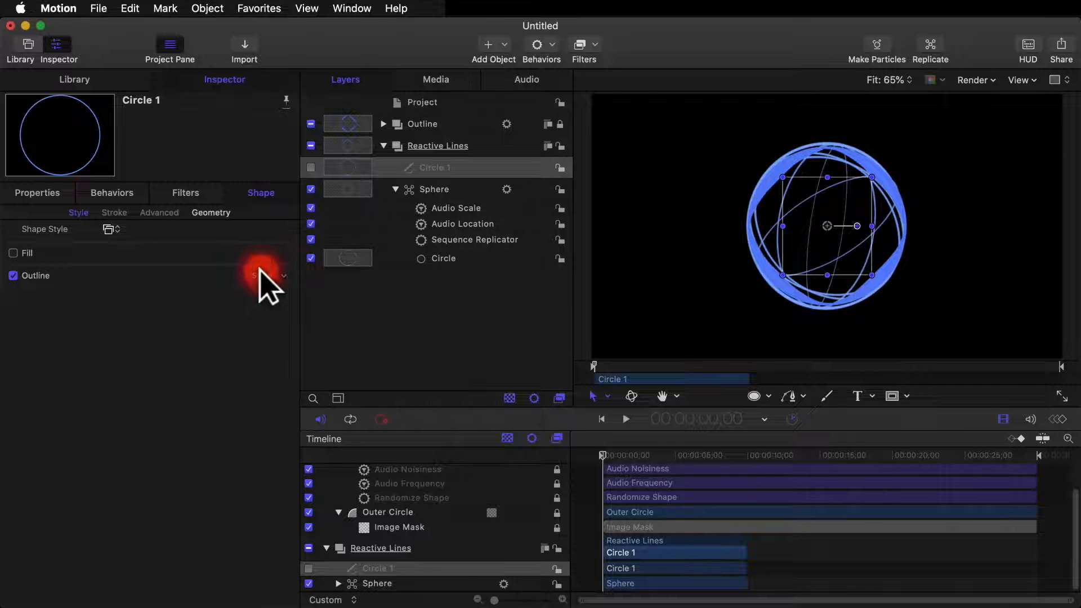
left_click(262, 276)
left_click(262, 283)
left_click(261, 287)
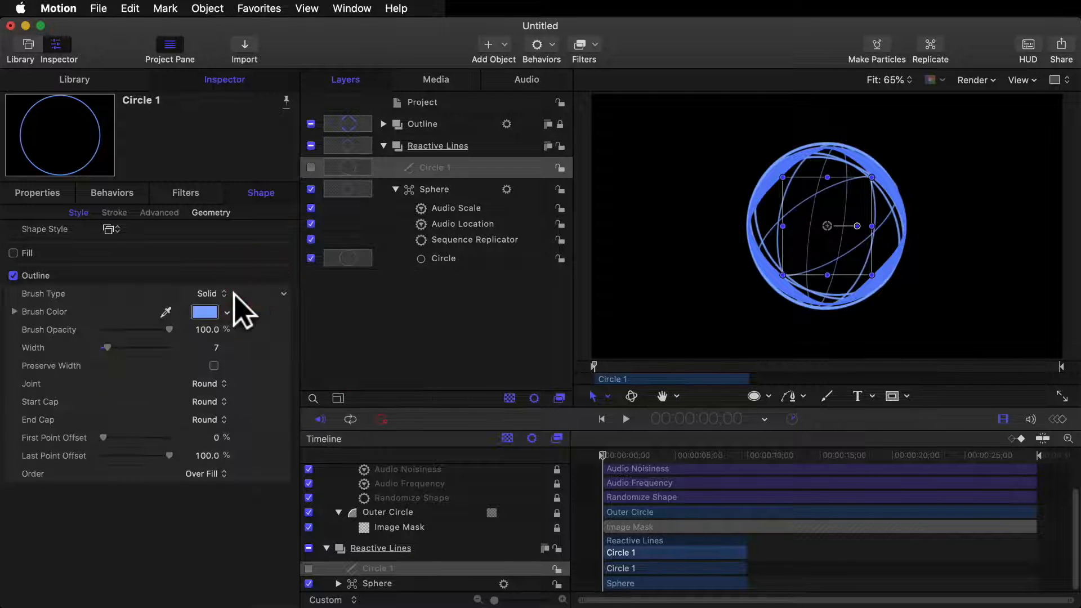
left_click(226, 309)
left_click(164, 315)
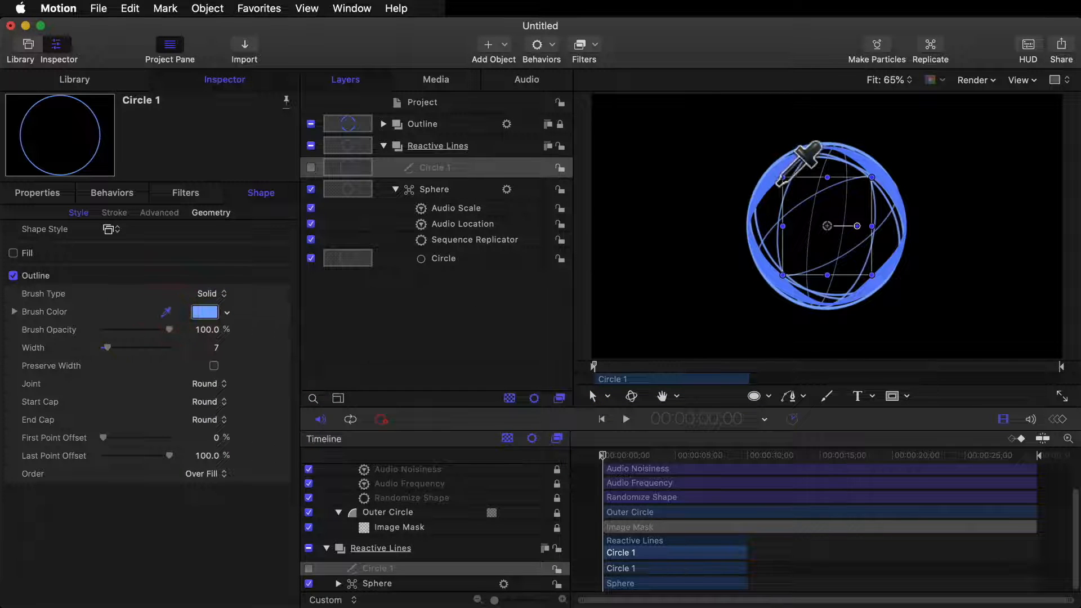
left_click(768, 177)
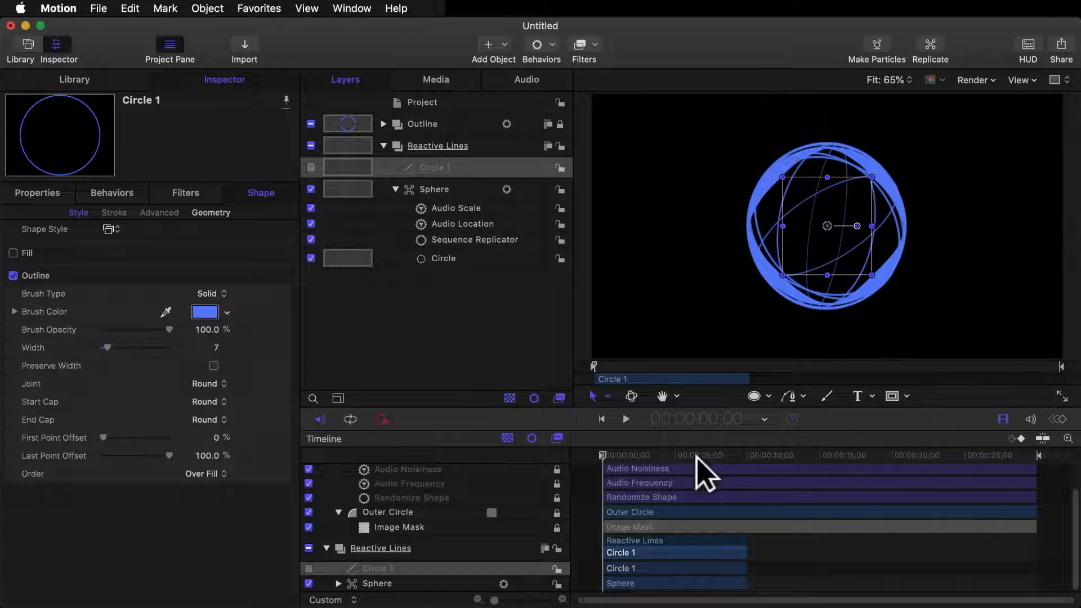
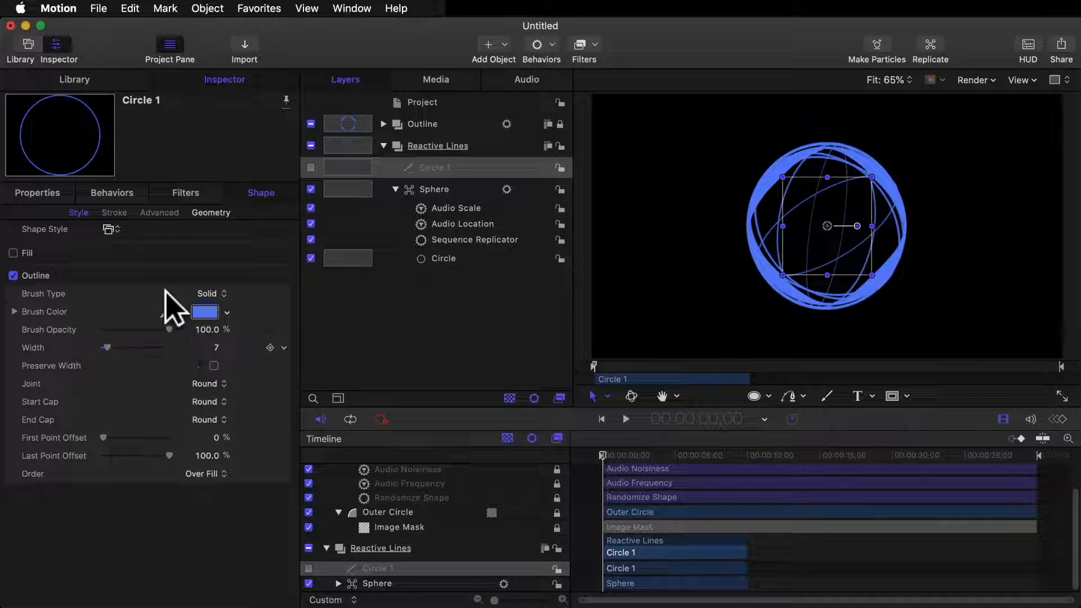
- Apply the Dash Small shape style from the Abstract category to Circle 1
left_click(52, 194)
left_click(104, 192)
left_click(175, 191)
left_click(243, 192)
left_click(110, 228)
left_click(111, 229)
left_click(523, 237)
left_click(120, 228)
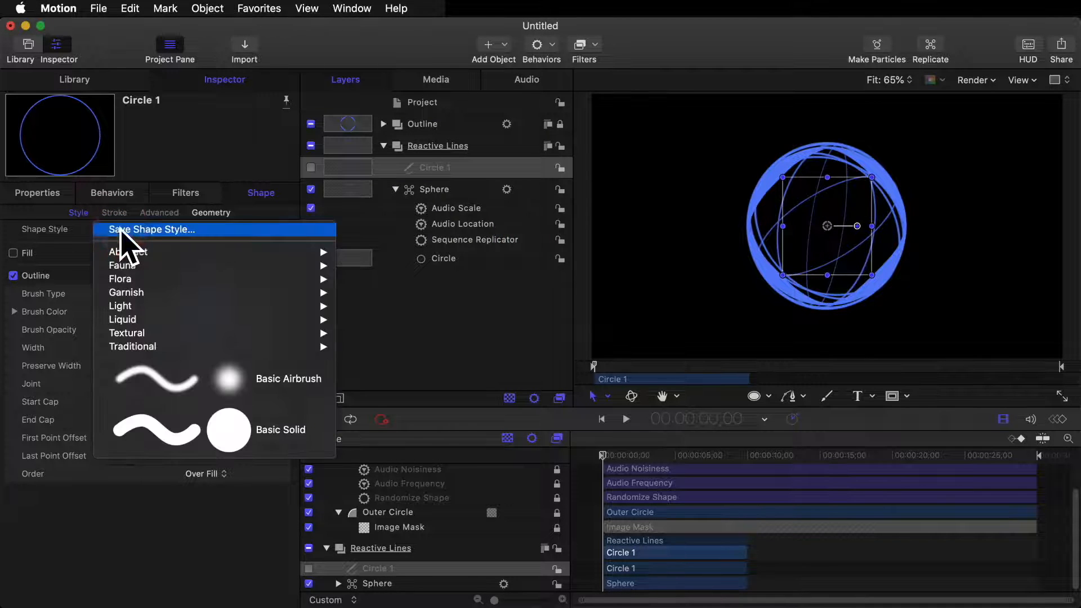
mouse_move(169, 264)
mouse_move(292, 251)
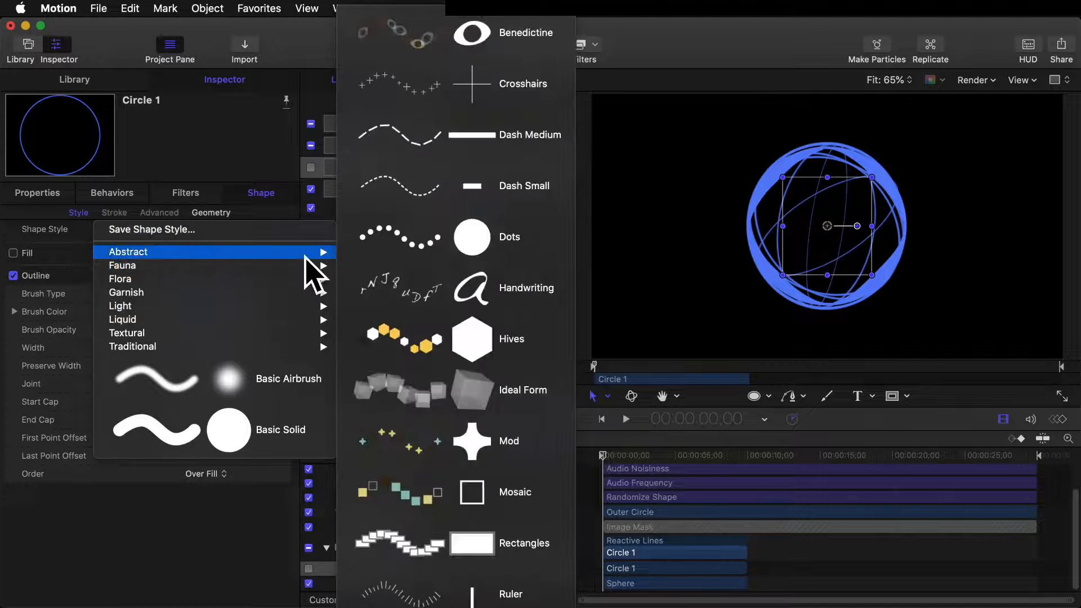
left_click(493, 189)
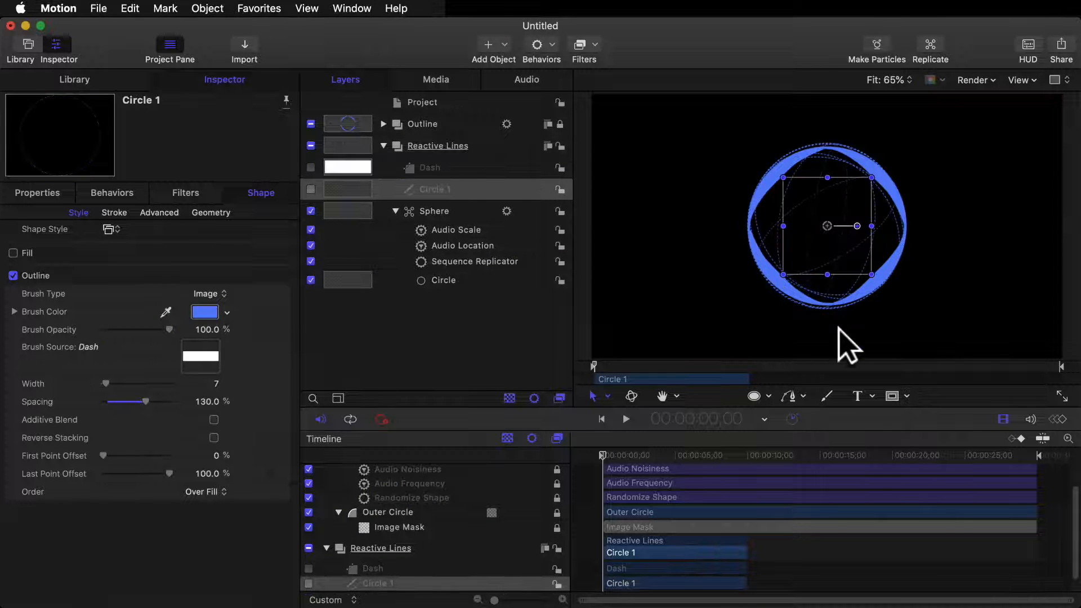
- Play the project to check the dashed lines, and return the playhead to the beginning
left_click(625, 419)
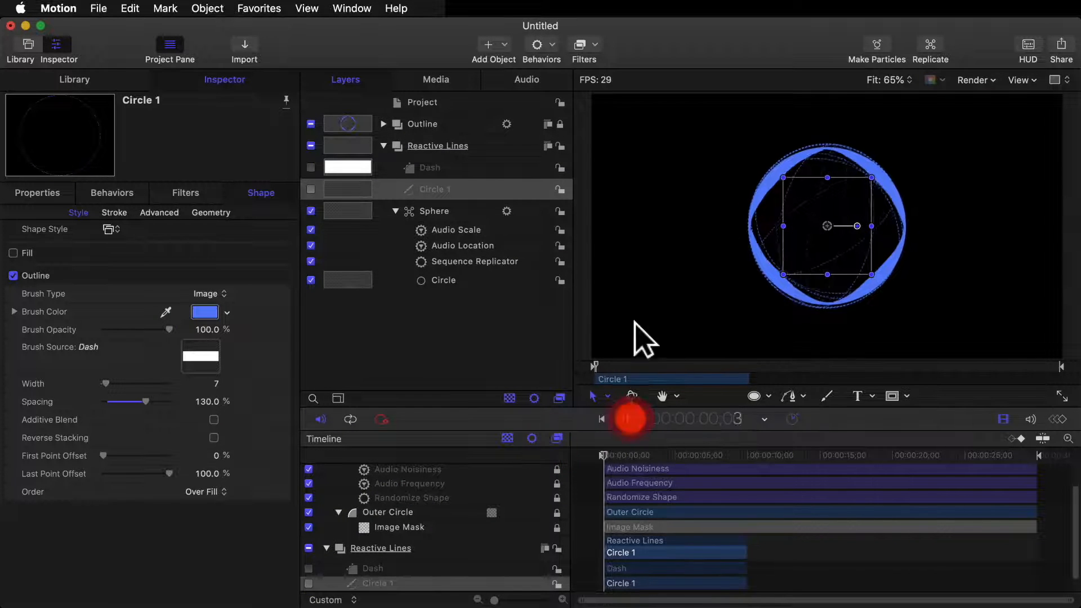
left_click(637, 308)
left_click_drag(634, 455, 577, 454)
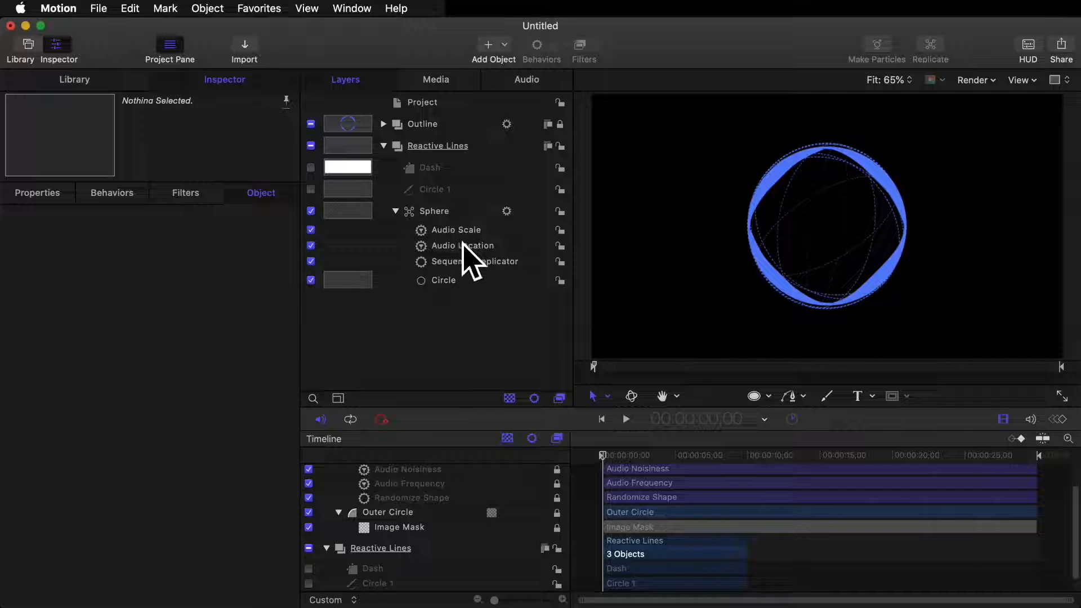
- Increase the outline width of Circle 1 to about 9
left_click(461, 191)
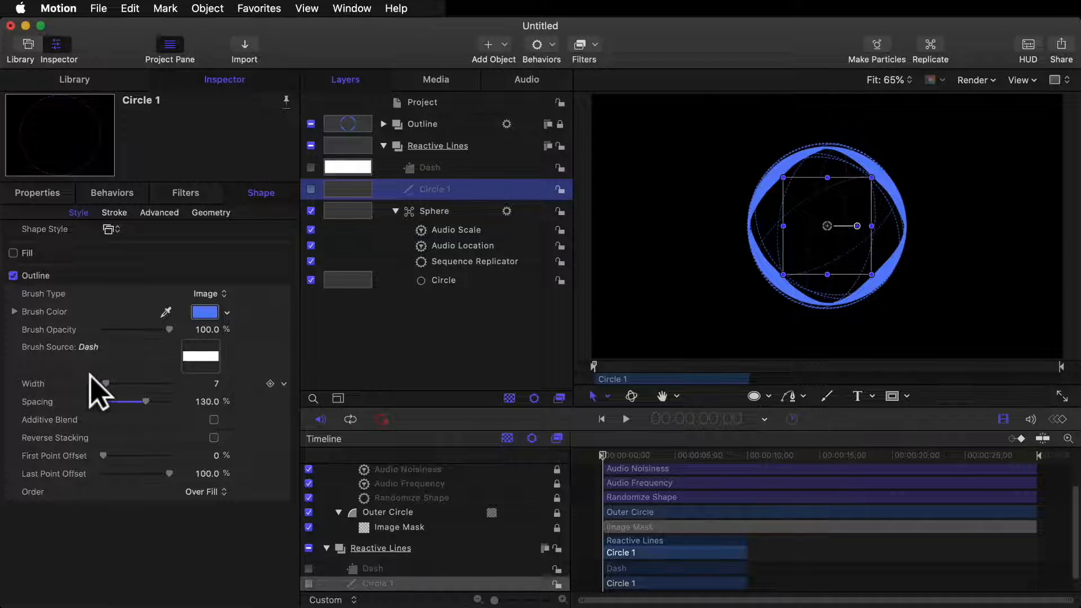
left_click_drag(109, 383, 111, 384)
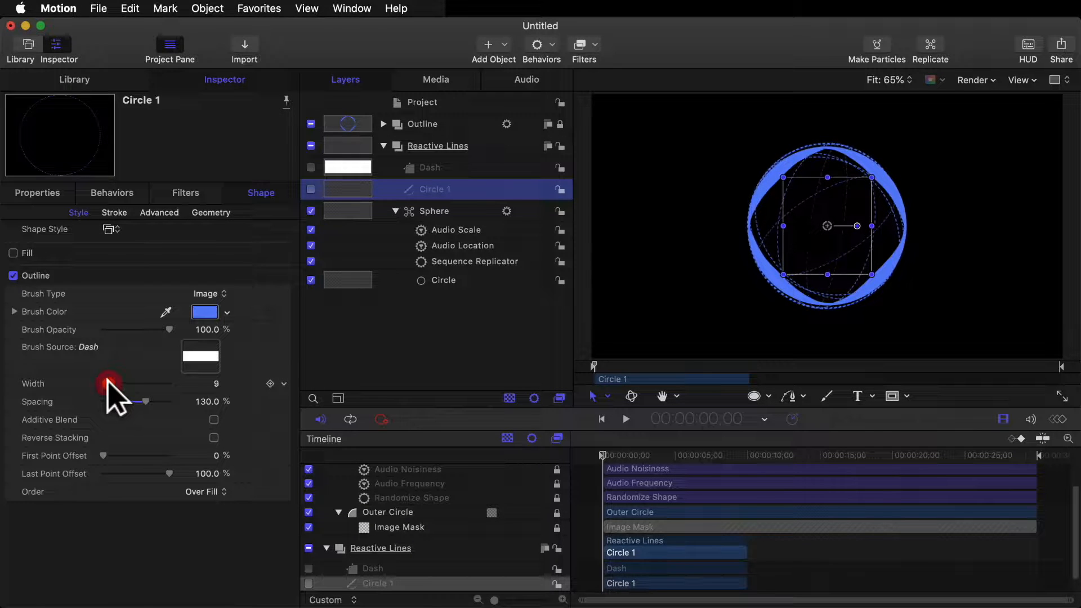
left_click_drag(111, 384, 112, 384)
- Play the project from the start to check the thicker dashes, return to the beginning and collapse the Reactive Lines group
left_click_drag(617, 449, 565, 445)
left_click(624, 420)
left_click(672, 307)
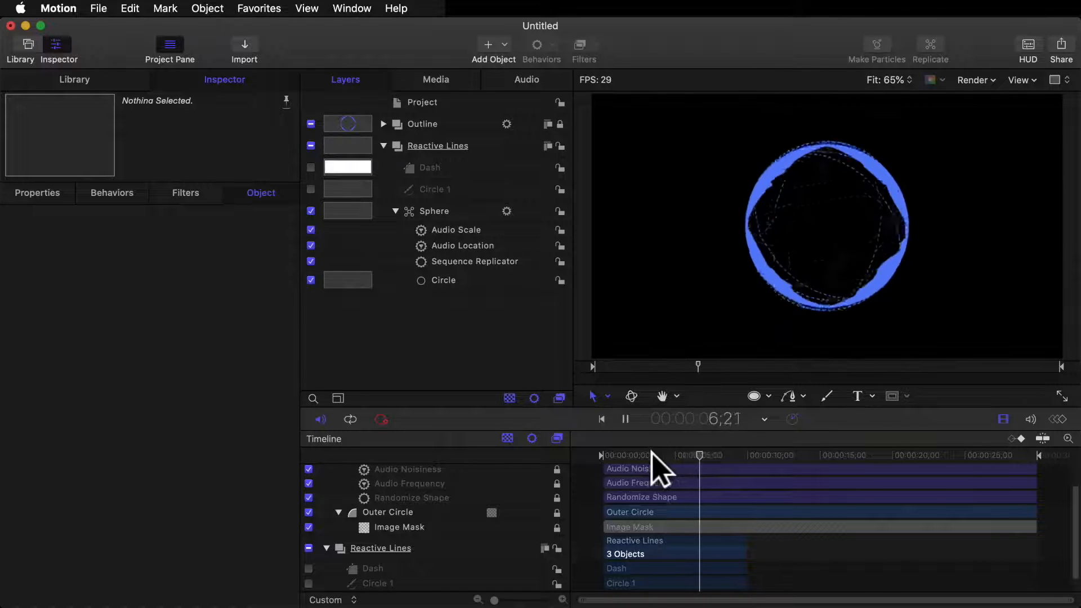
left_click(626, 420)
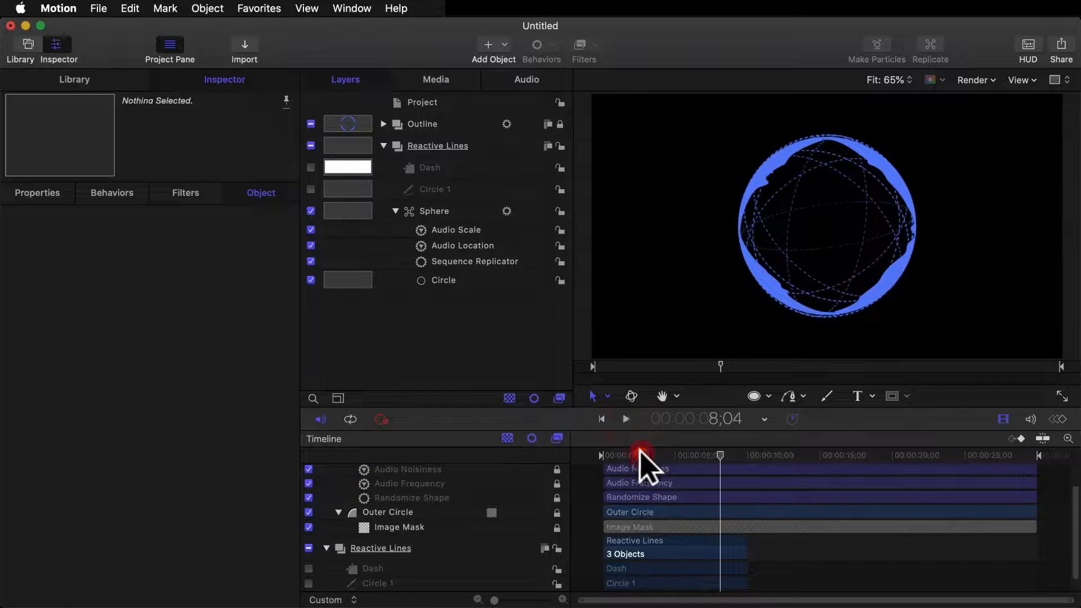
left_click_drag(639, 452, 578, 436)
left_click(383, 145)
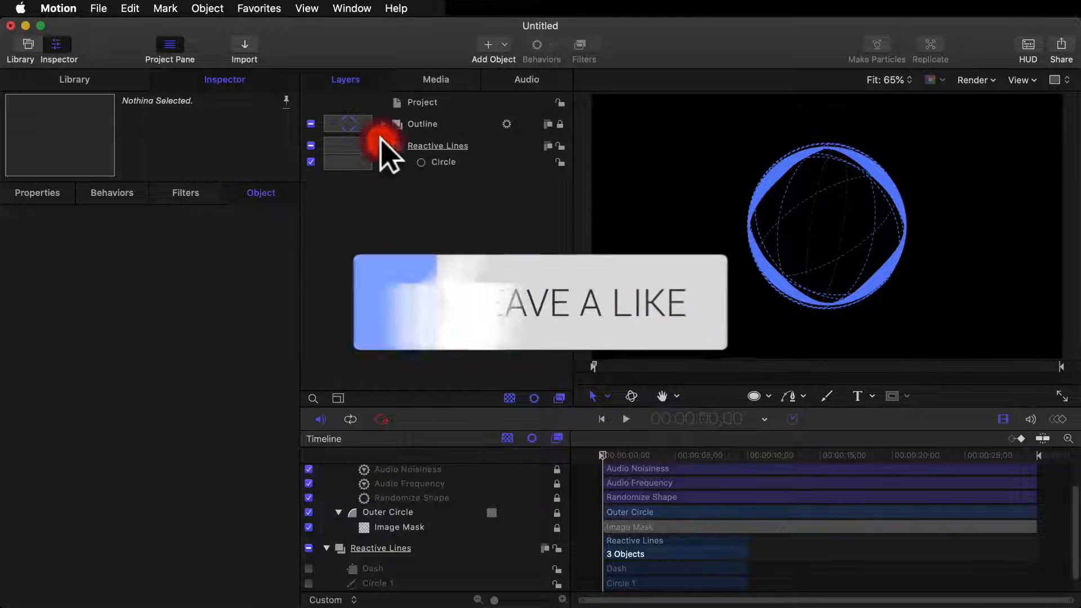
- Browse the library's replicators to find the Disco Ball preset
left_click(105, 80)
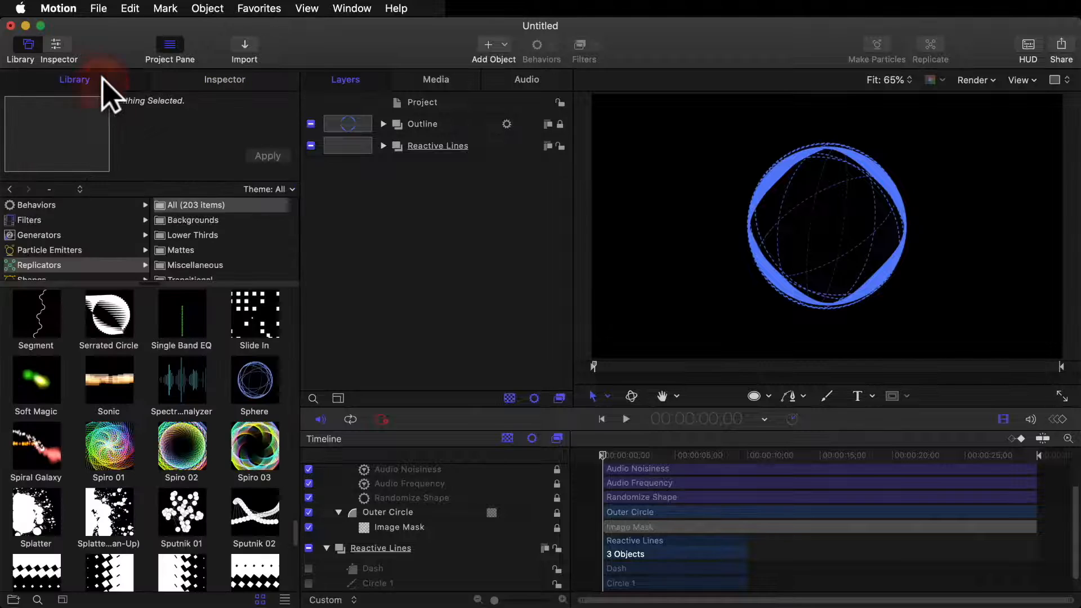
scroll(191, 377, "up", 15)
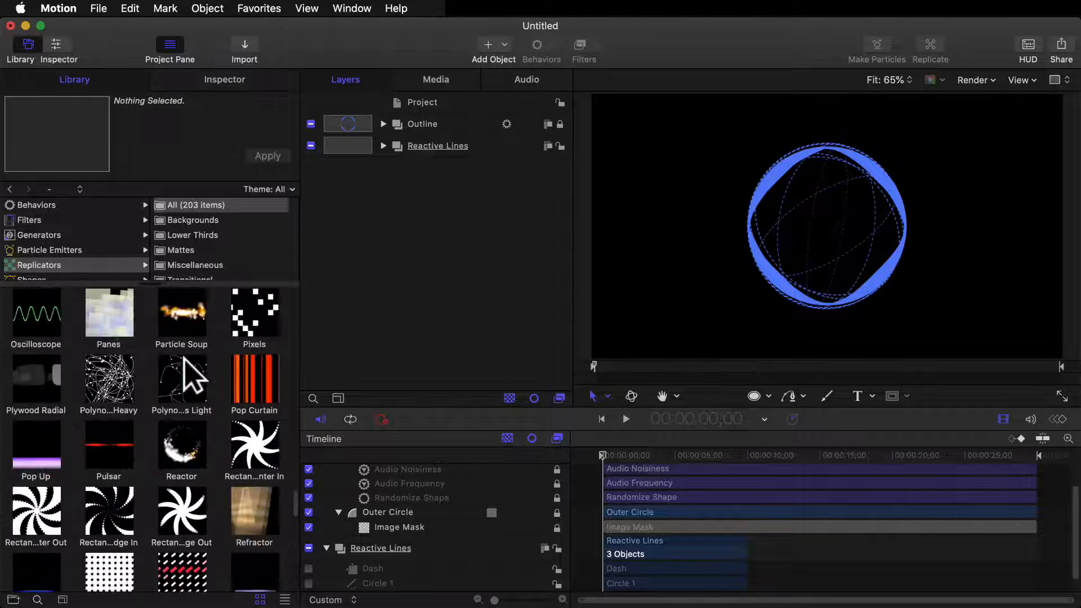
scroll(191, 377, "up", 15)
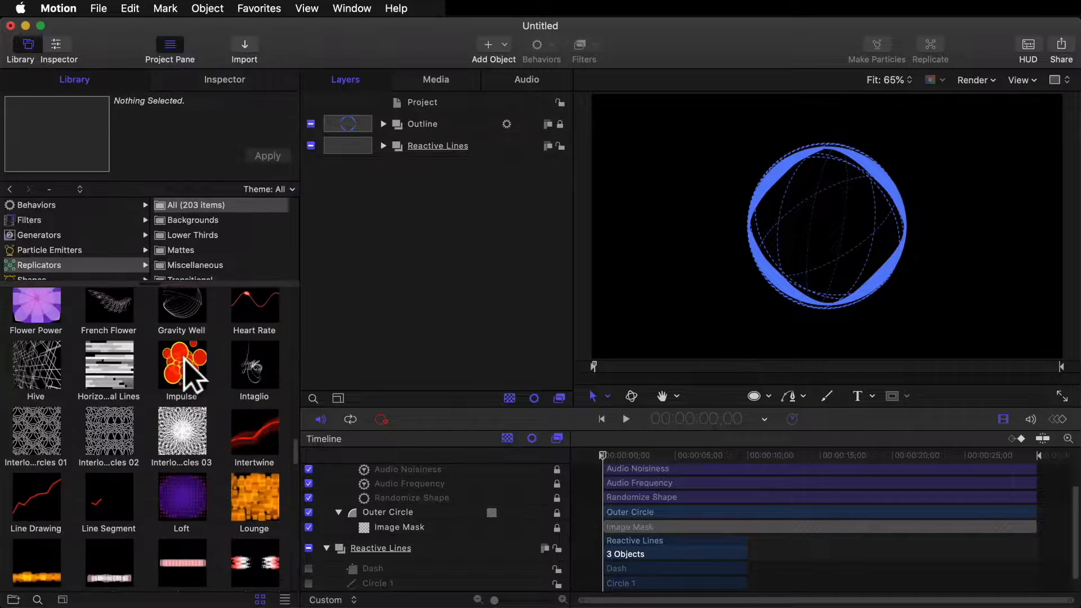
scroll(192, 377, "up", 10)
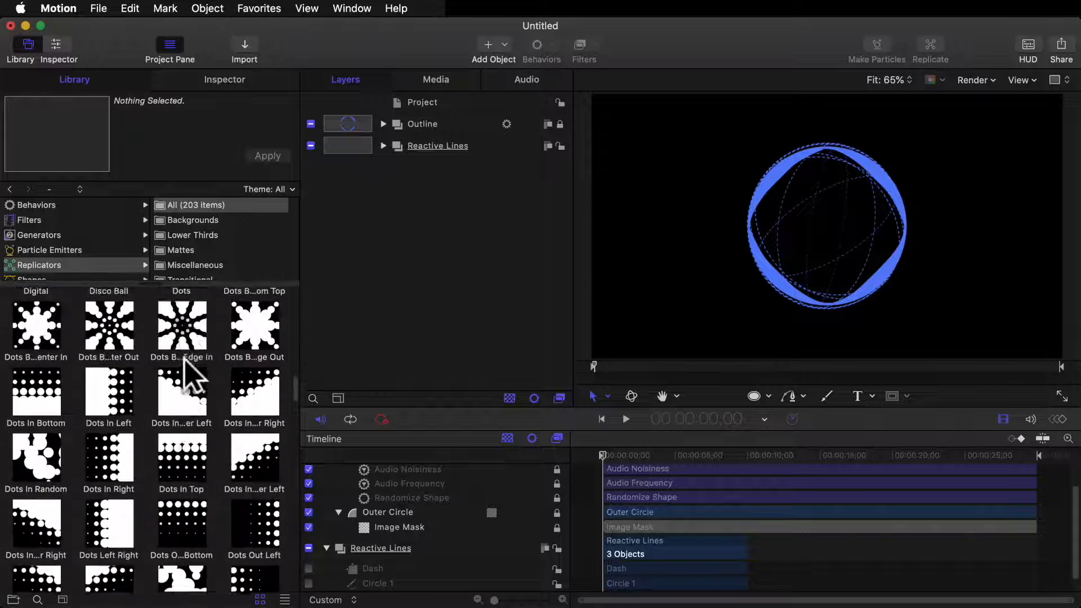
left_click_drag(169, 485, 416, 153)
key("super+z")
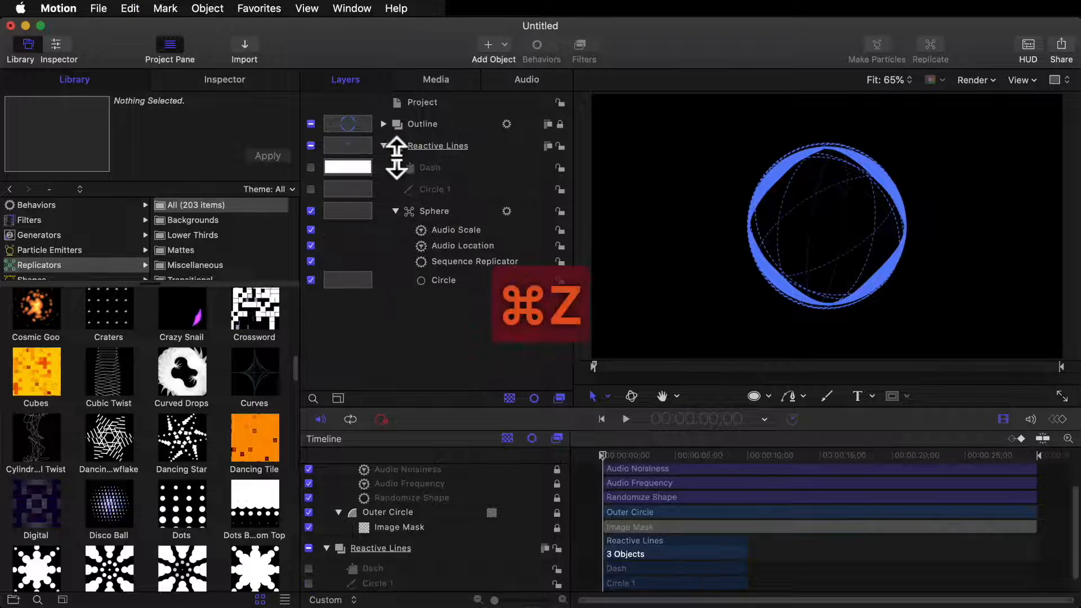
key("super+z")
key("super+shift+z")
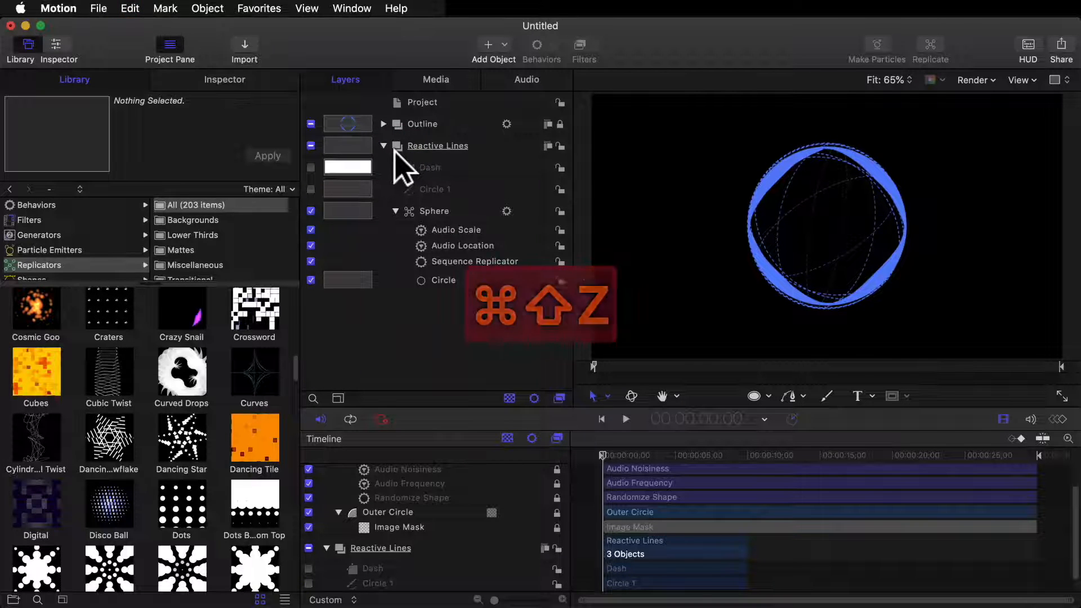
key("super+z")
- Collapse and lock the Reactive Lines group, and add the Disco Ball replicator to the project in a group of its own
left_click(383, 147)
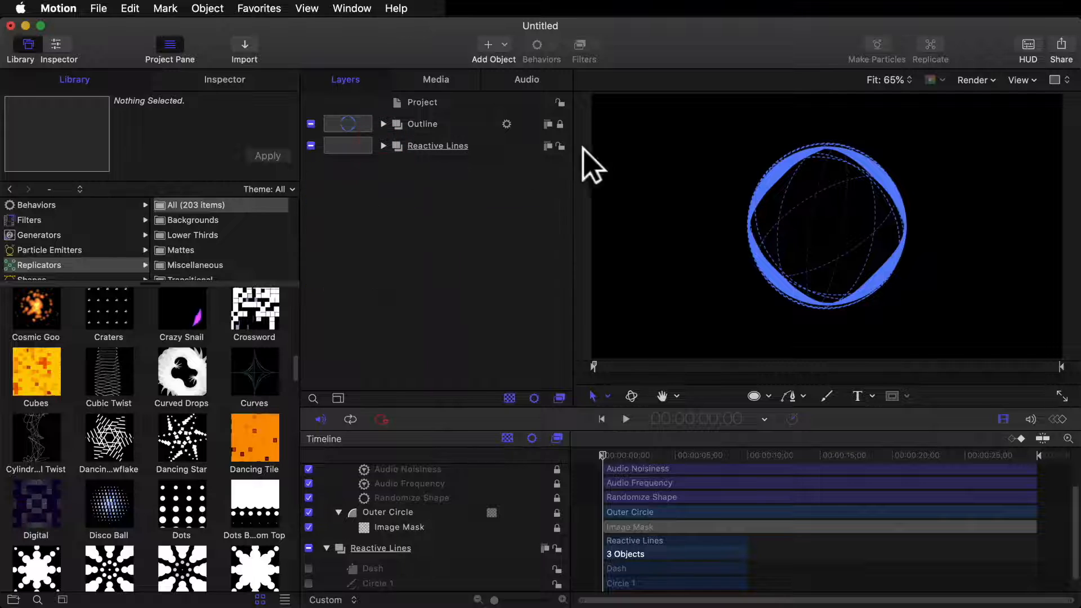
left_click(560, 146)
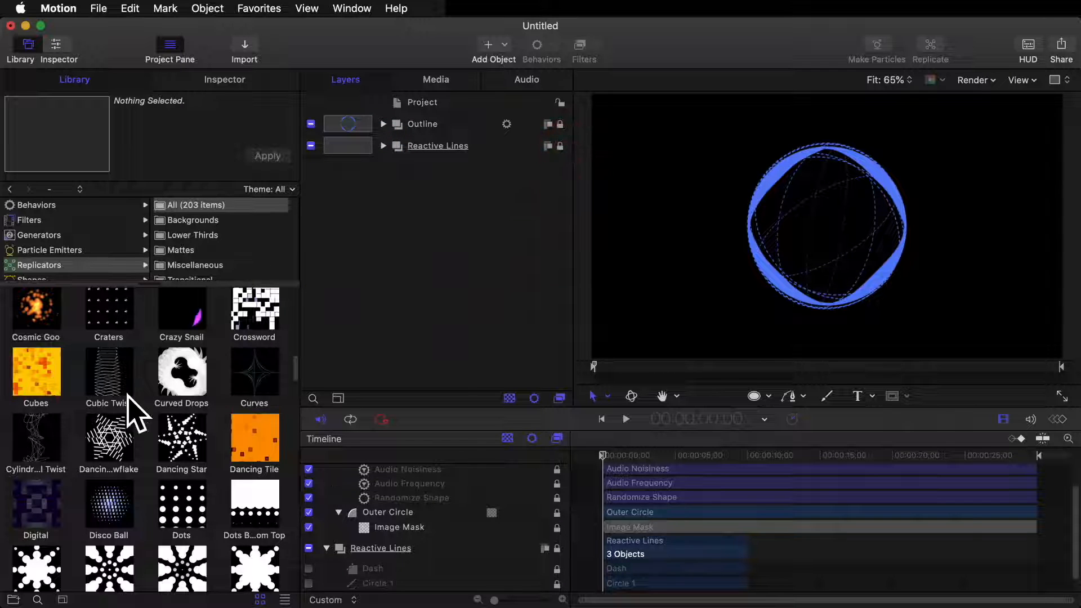
left_click_drag(115, 488, 374, 152)
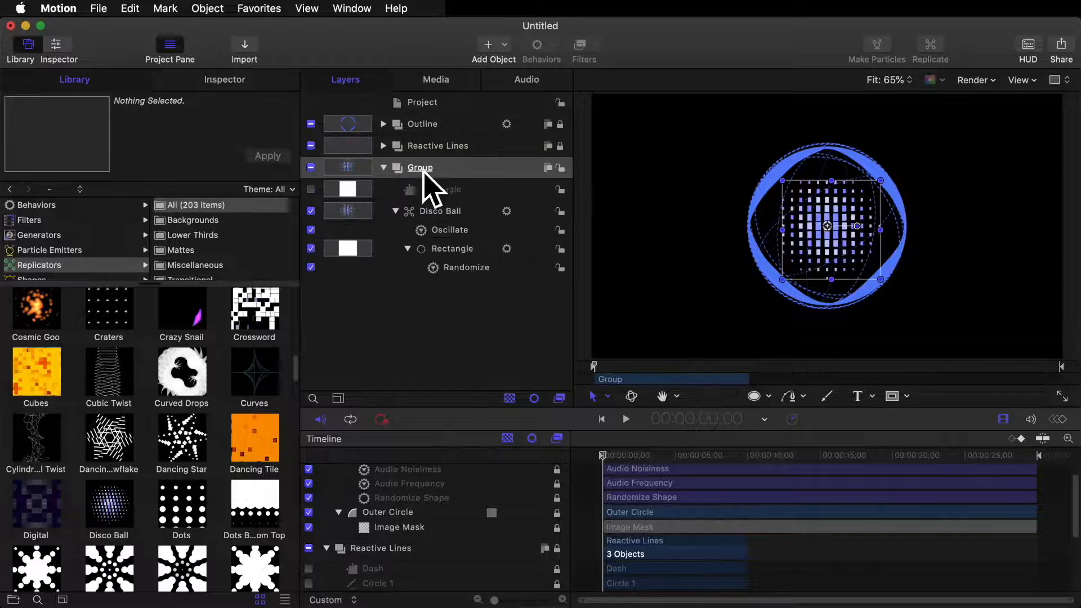
- Rename the group containing the Disco Ball replicator to Particles and collapse it
double_click(421, 169)
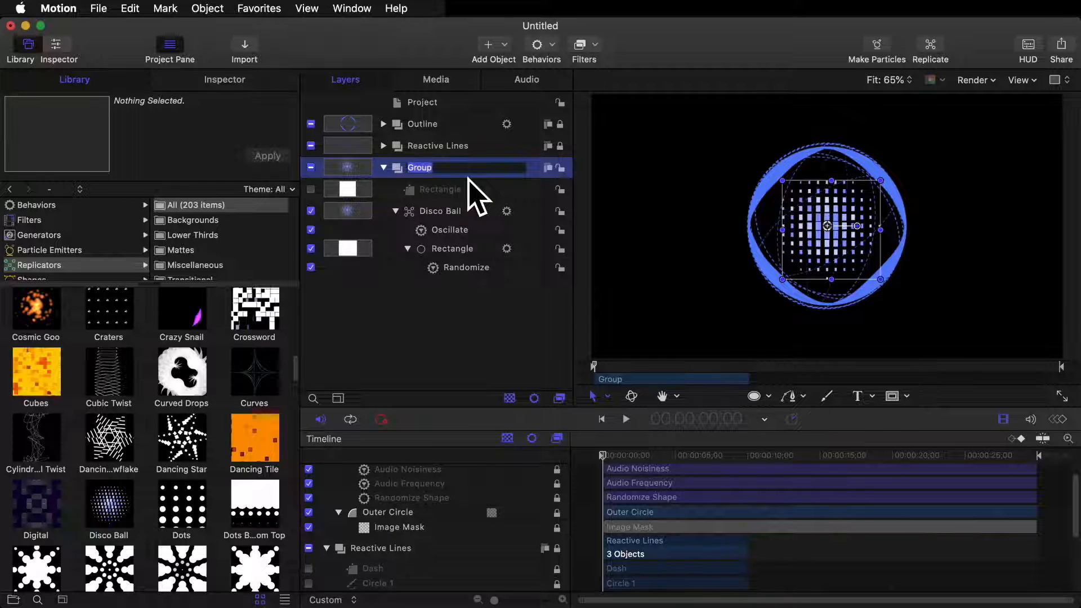
type("Partic;e")
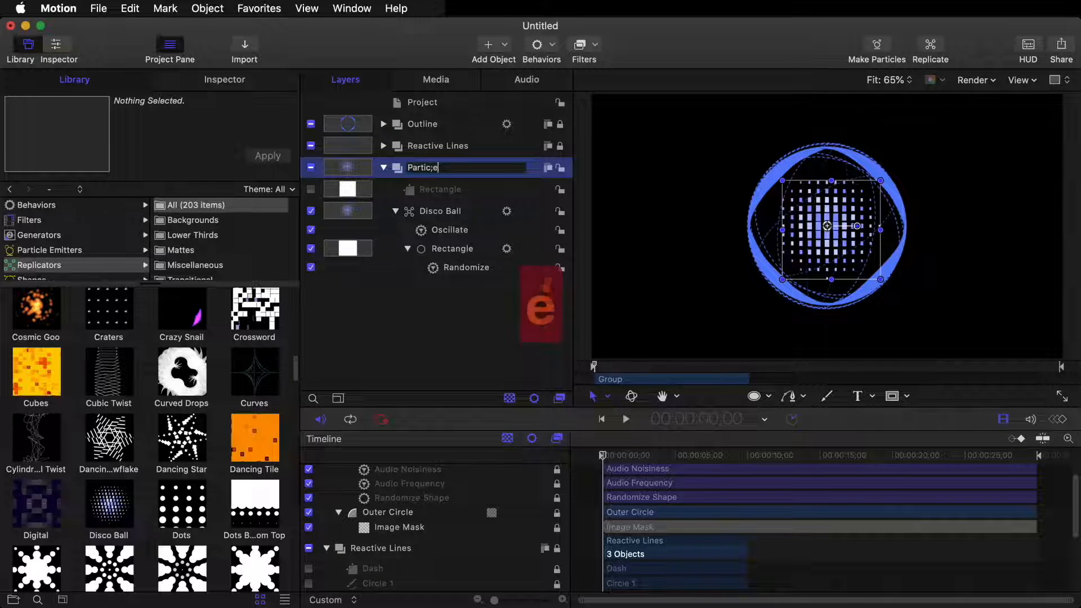
key("BackSpace")
key("BackSpace")
type("les")
key("Return")
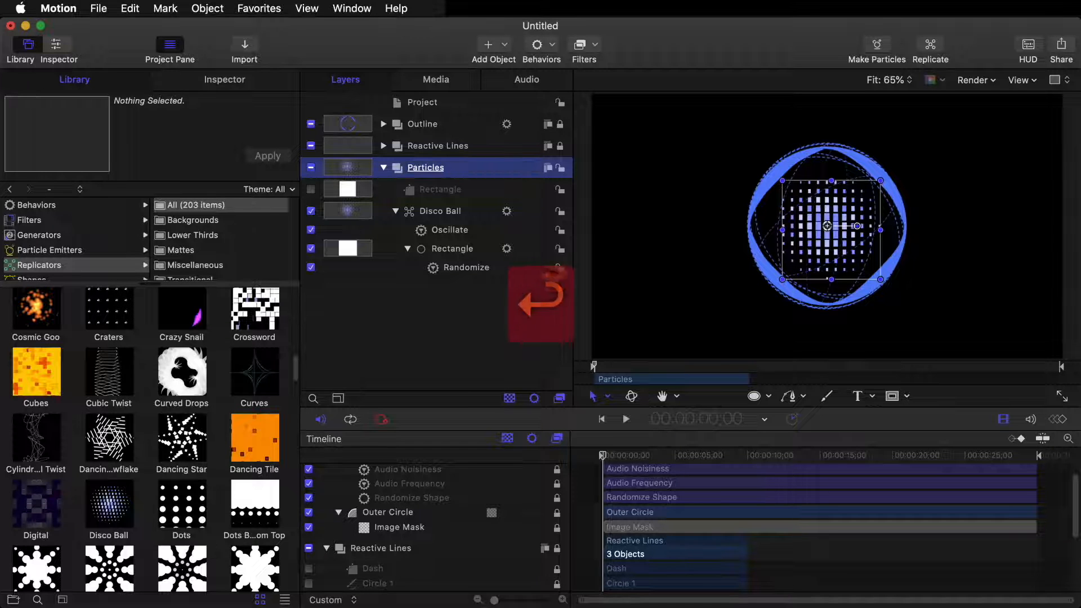
left_click(383, 166)
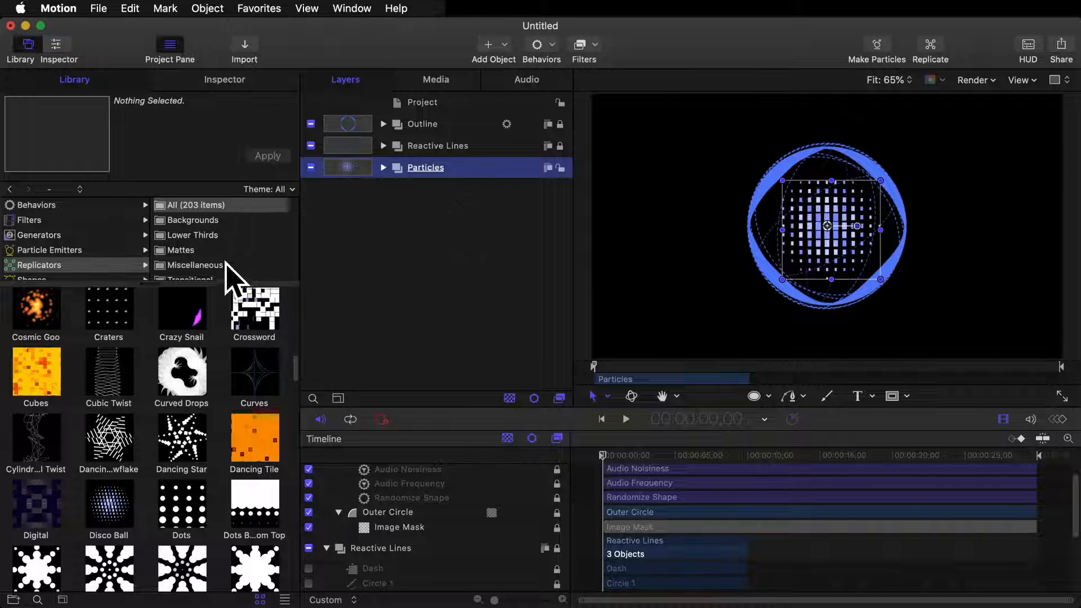
- Set the Disco Ball replicator to 20 columns and 20 rows with a cell scale of 35%
left_click(382, 168)
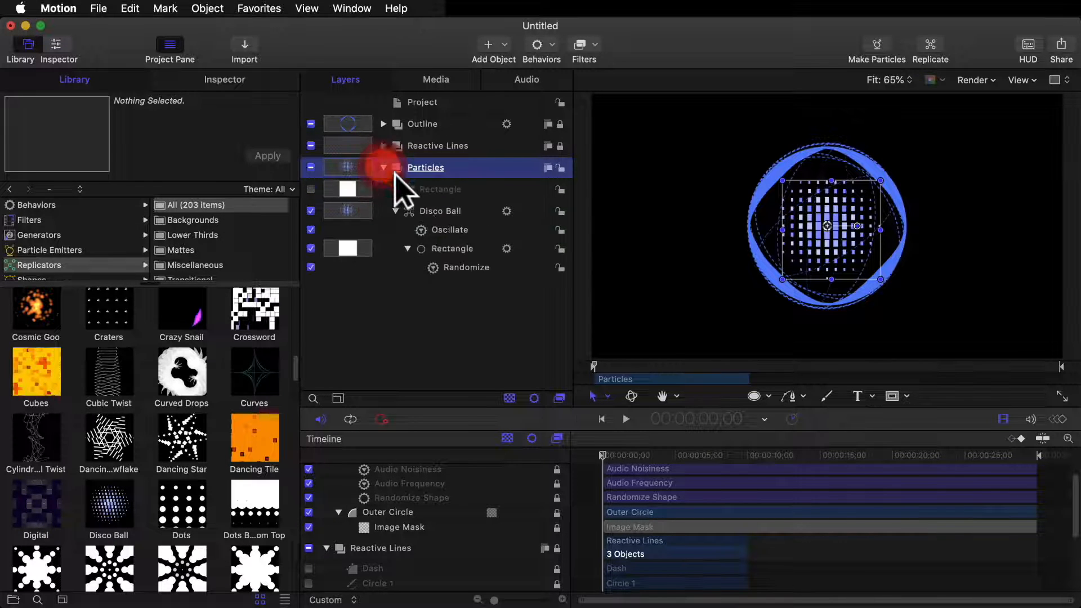
left_click(440, 211)
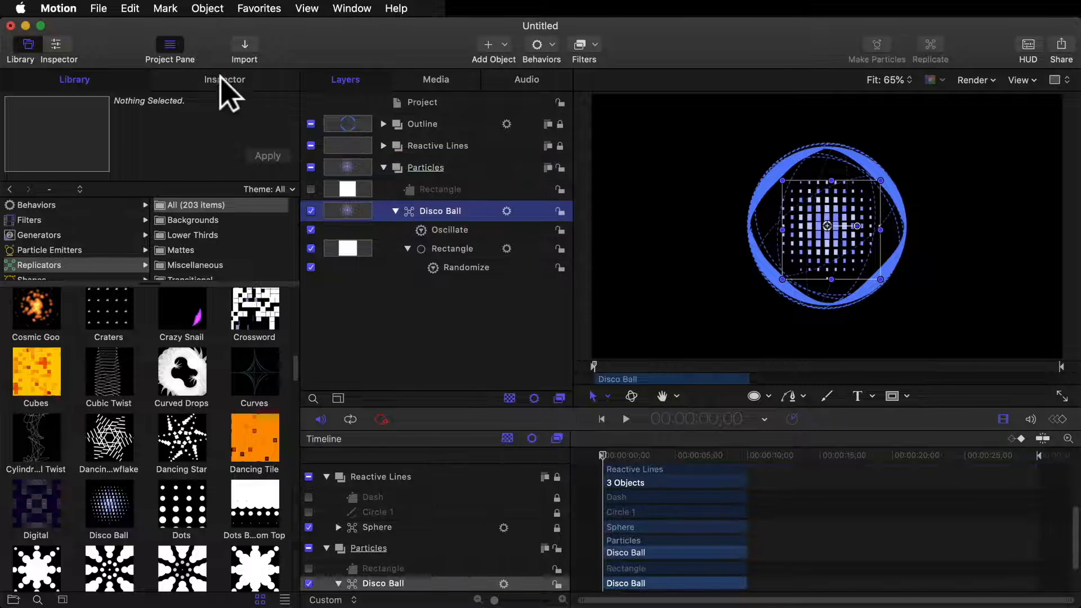
left_click(219, 80)
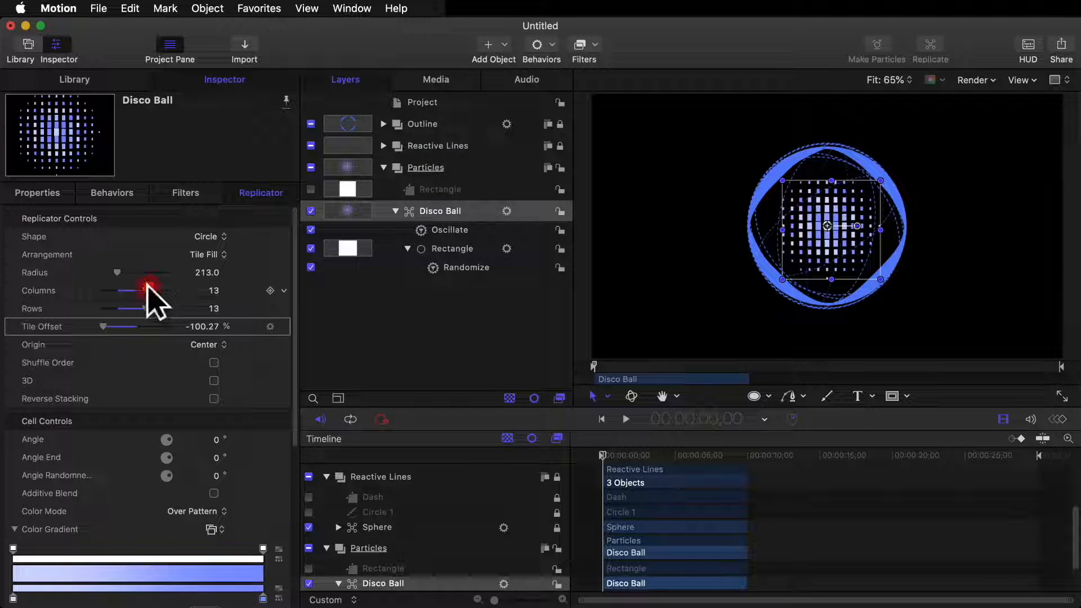
left_click_drag(149, 290, 210, 287)
left_click_drag(150, 309, 236, 307)
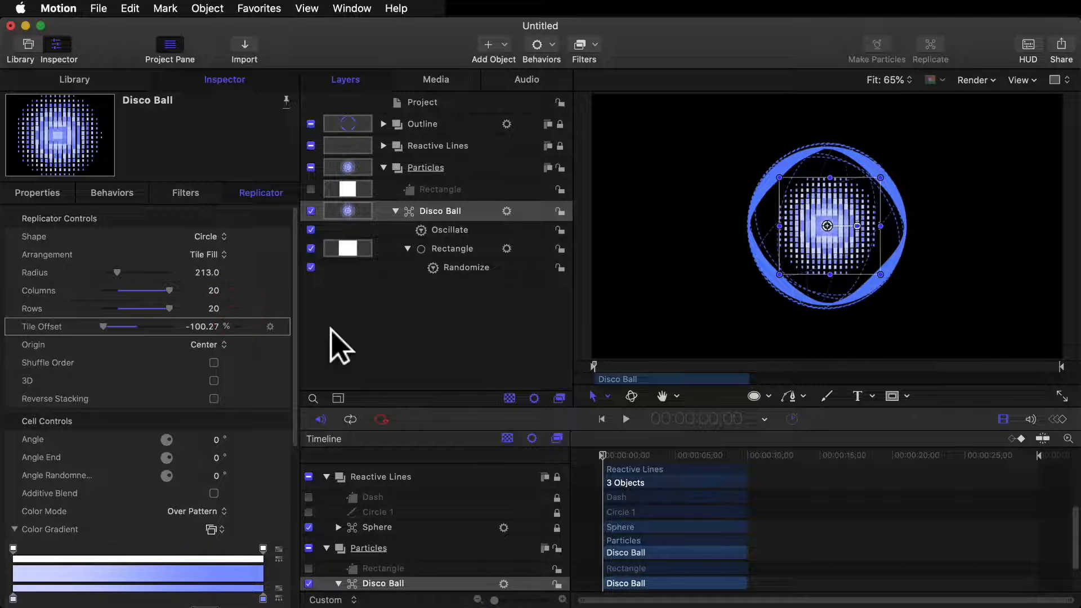
scroll(274, 346, "down", 10)
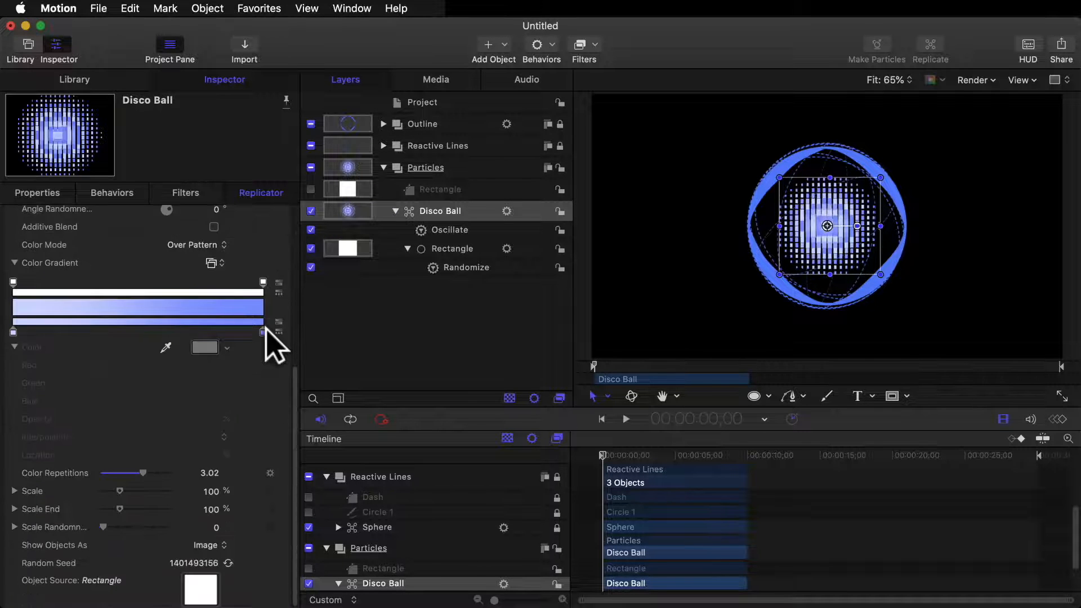
left_click_drag(120, 491, 109, 486)
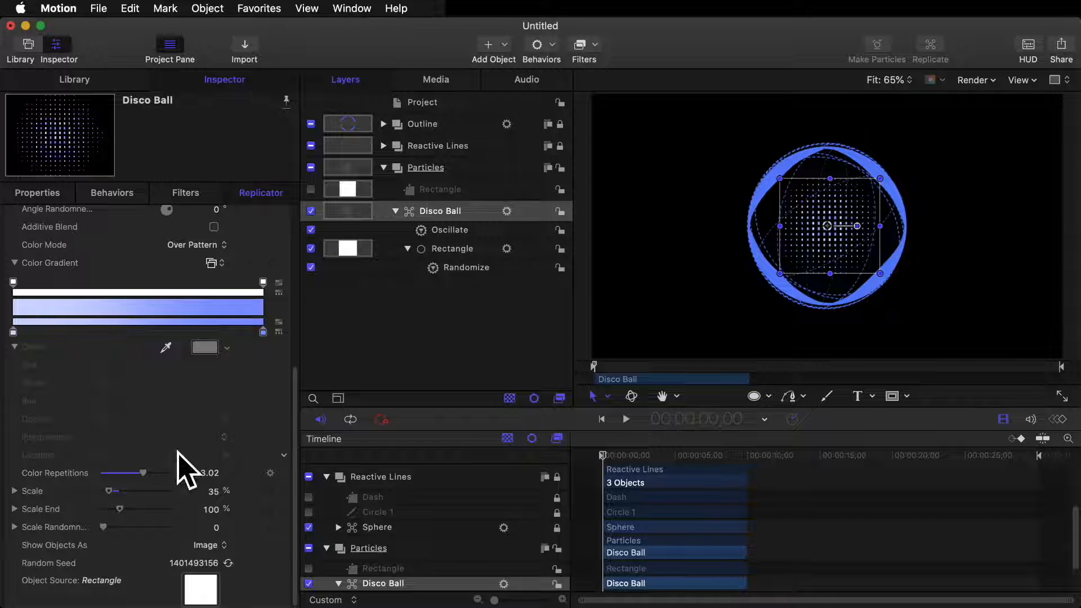
- Set the scale of the whole Particles group to 135%, judging its fit inside the ring outline at about 3;19
left_click(385, 166)
left_click(416, 173)
left_click(41, 191)
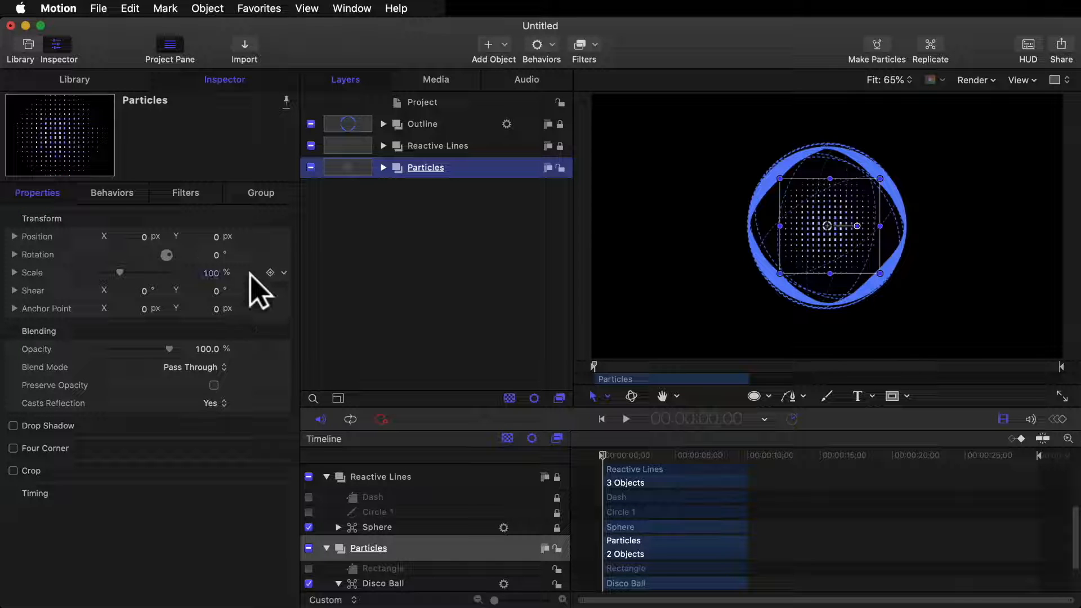
left_click_drag(125, 272, 126, 272)
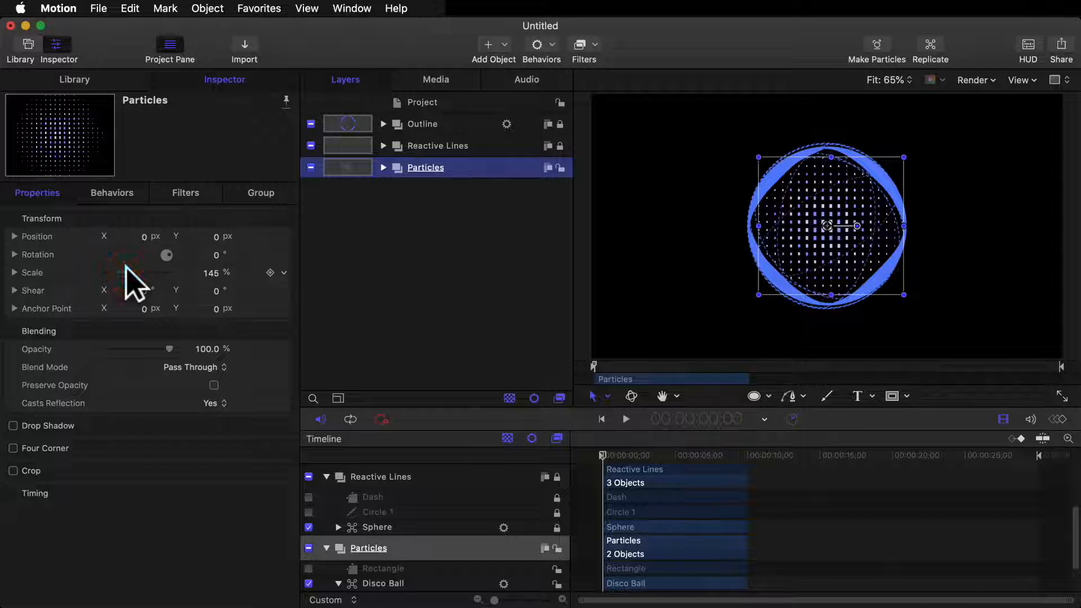
mouse_move(280, 278)
left_click_drag(130, 273, 129, 273)
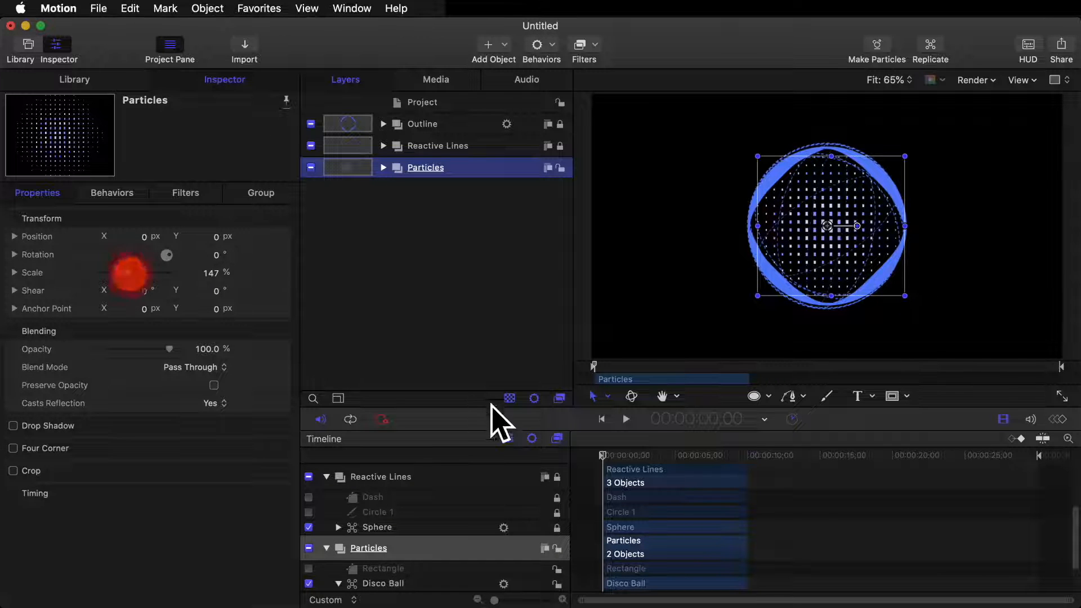
left_click_drag(611, 451, 654, 445)
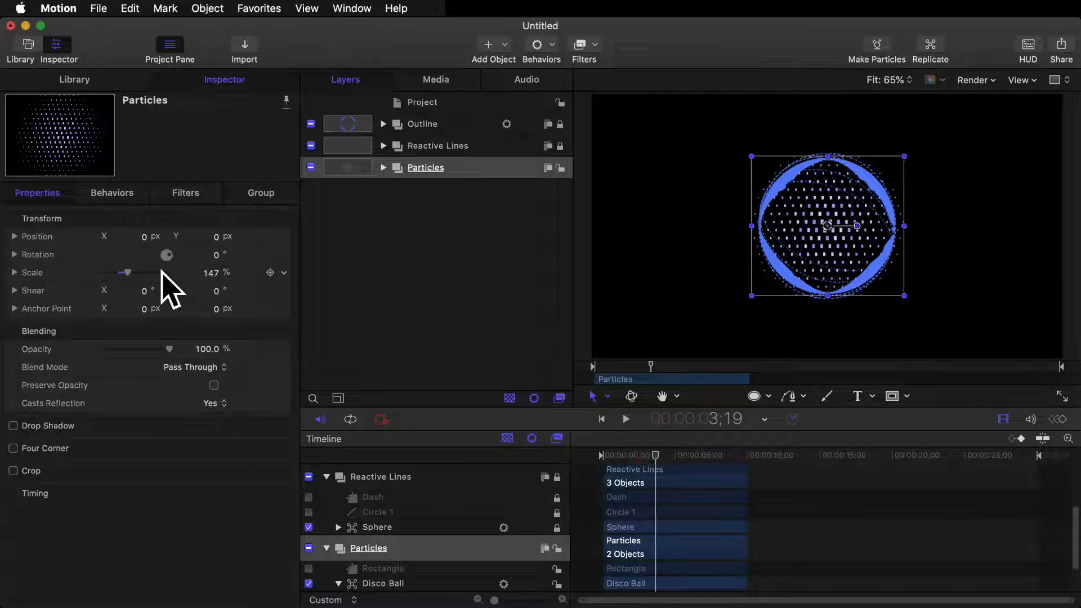
left_click_drag(131, 273, 126, 268)
left_click(220, 274)
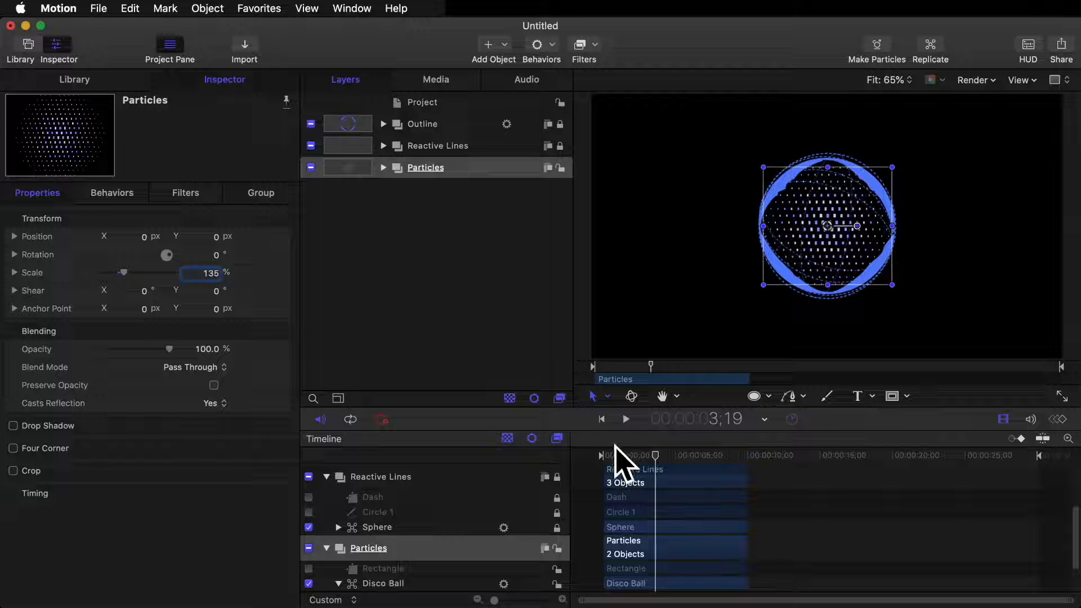
scroll(726, 492, "down", 2)
scroll(726, 507, "up", 3)
scroll(725, 507, "down", 3)
left_click_drag(772, 590, 923, 518)
key("super+z")
scroll(816, 509, "up", 6)
scroll(769, 533, "down", 5)
scroll(747, 488, "up", 2)
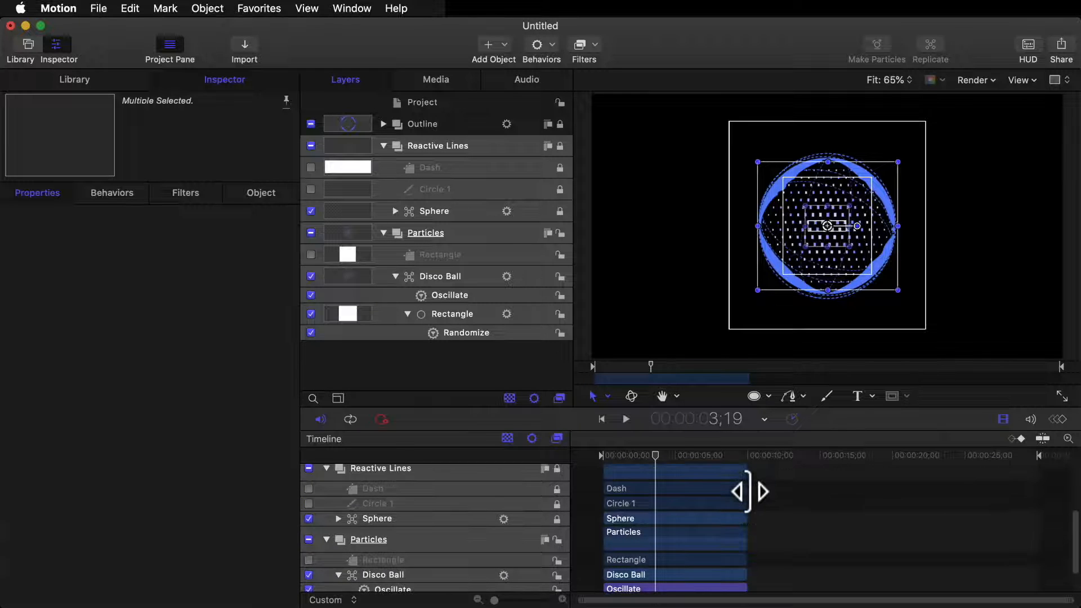
left_click(799, 499)
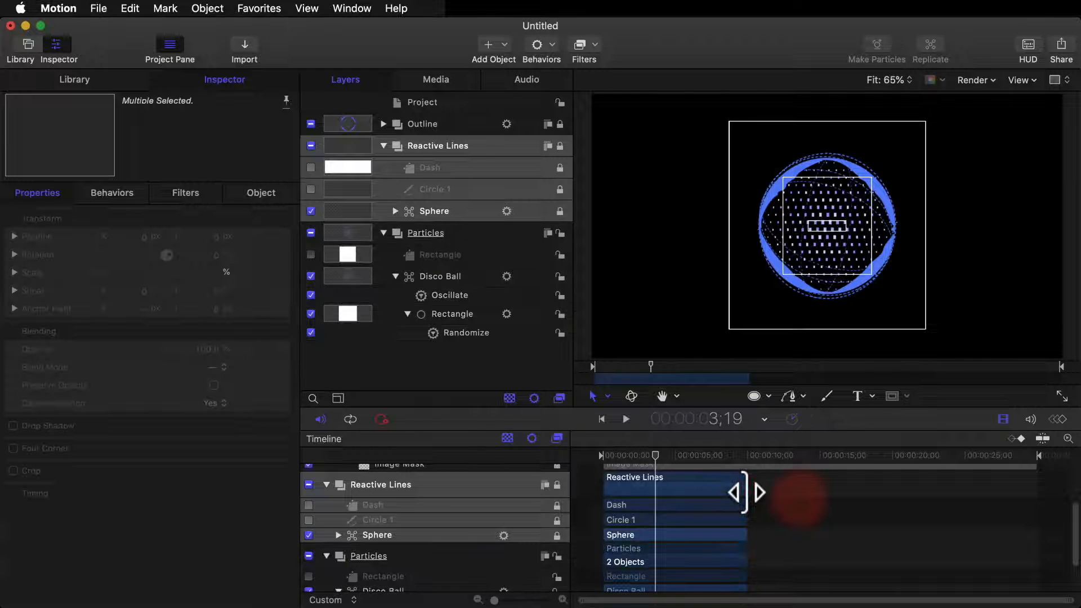
key("super+z")
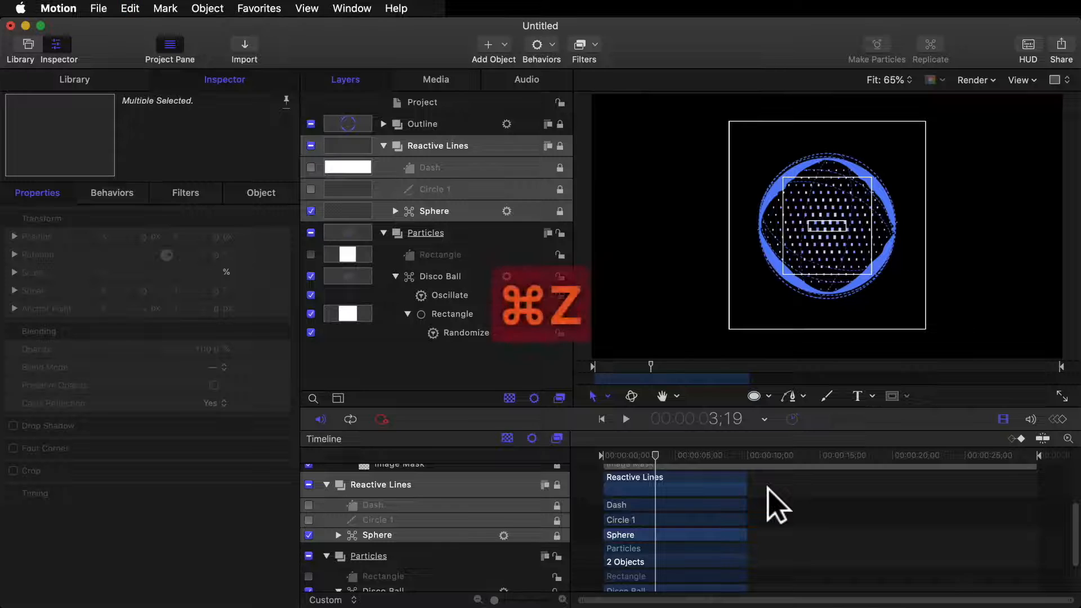
- Extend the Particles group and its contents to the end of the project and move the playhead to 29;29
left_click_drag(766, 583, 1037, 527)
key("End")
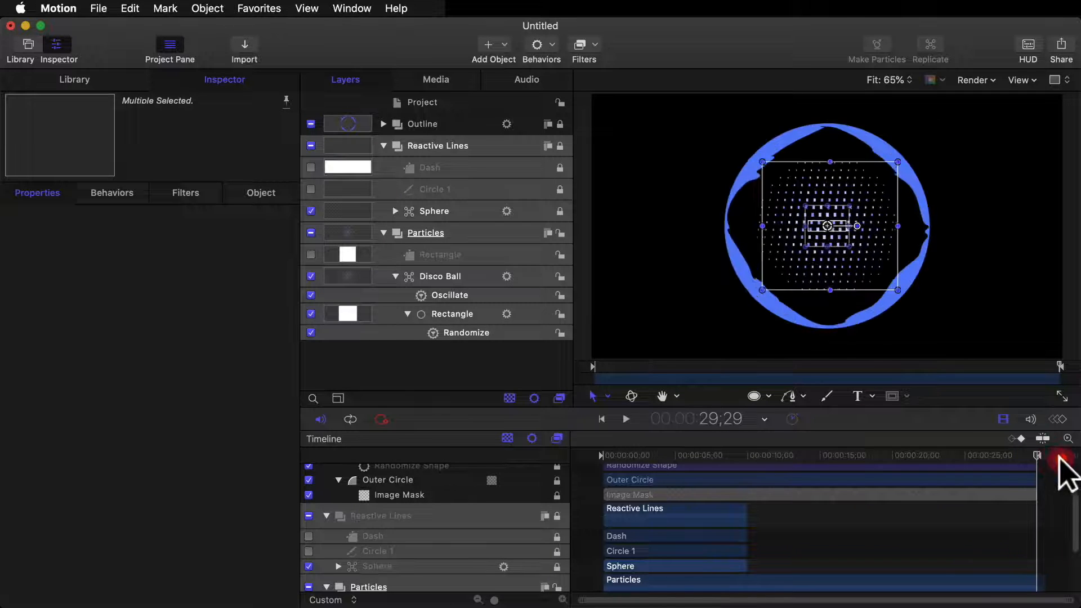
- Play the project from the start with nothing selected to check the particles, and return the playhead to the beginning
left_click_drag(667, 459, 545, 443)
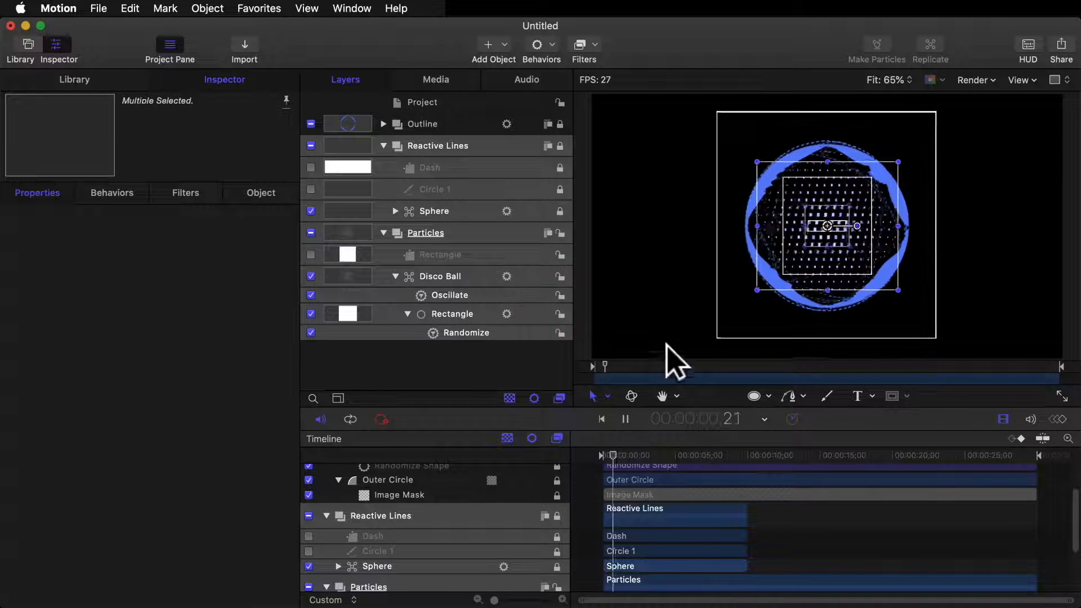
left_click(586, 272)
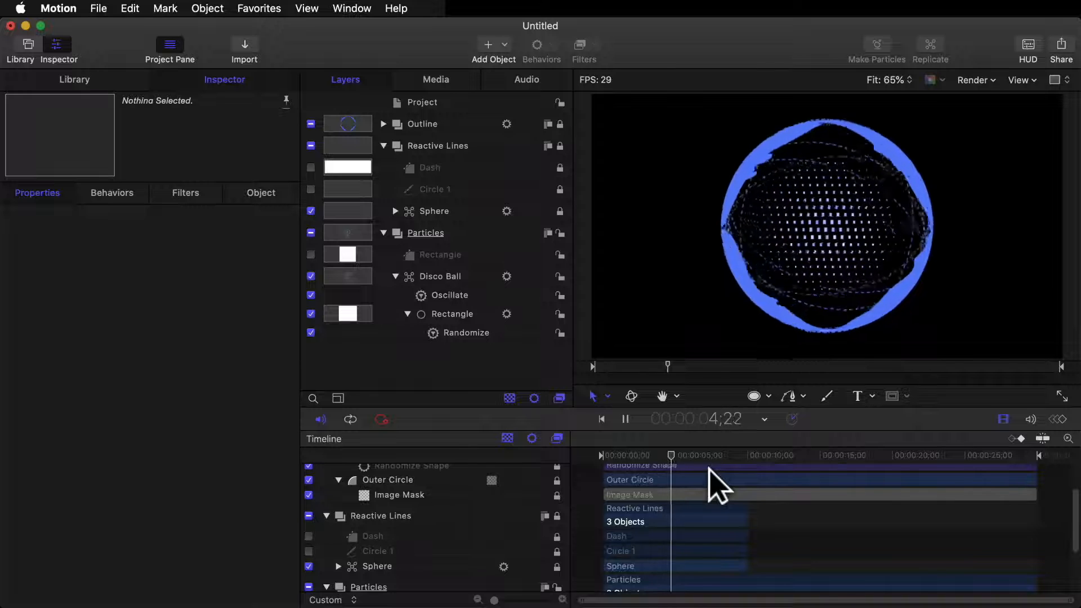
key("space")
left_click_drag(662, 452, 591, 443)
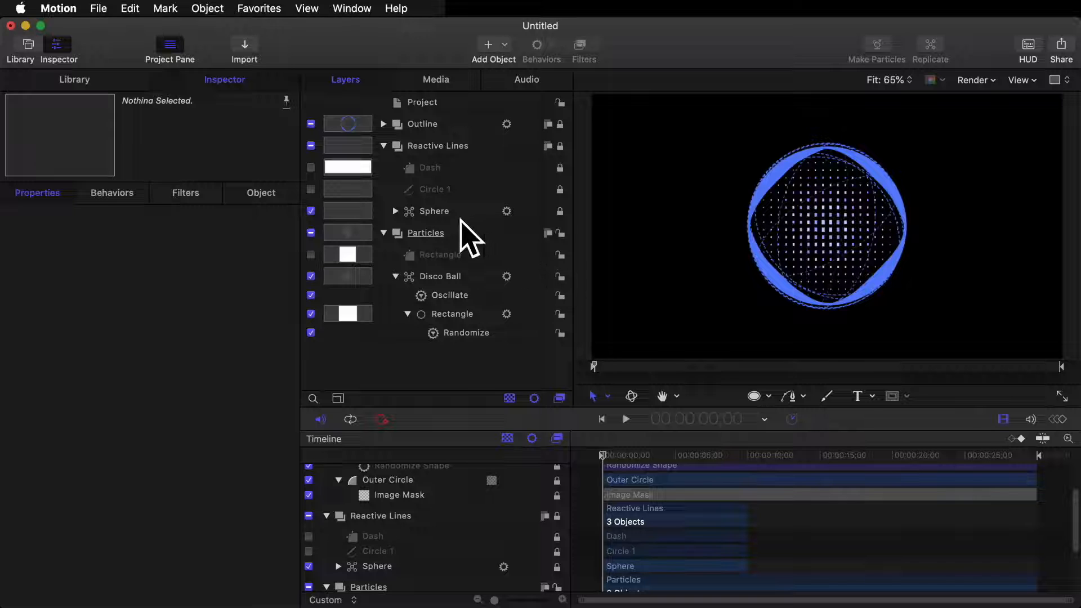
- Collapse the Particles group and unlock the Reactive Lines group for editing
left_click(383, 230)
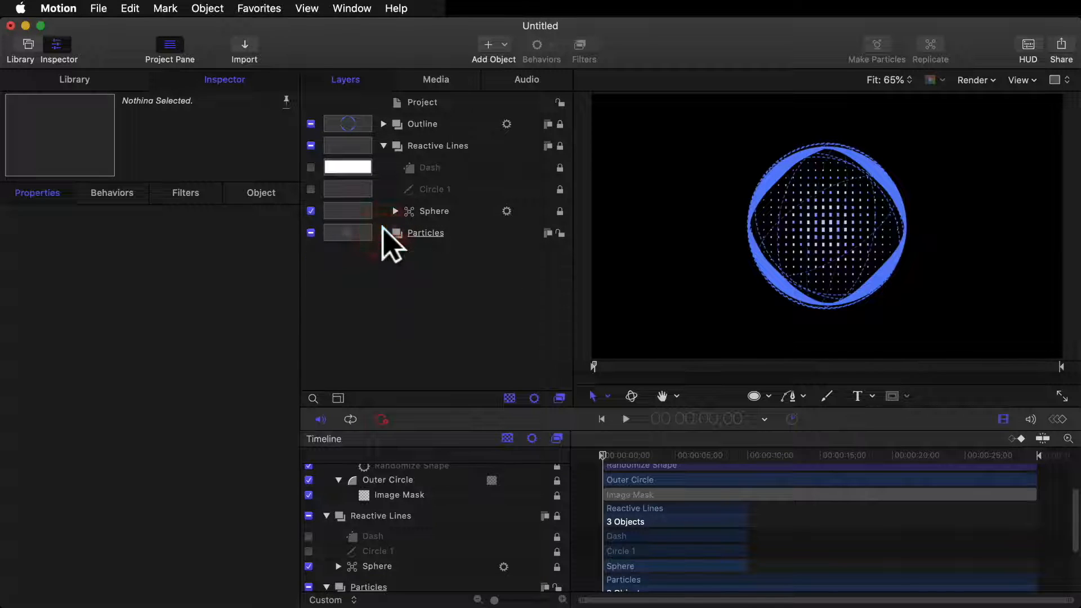
left_click(444, 189)
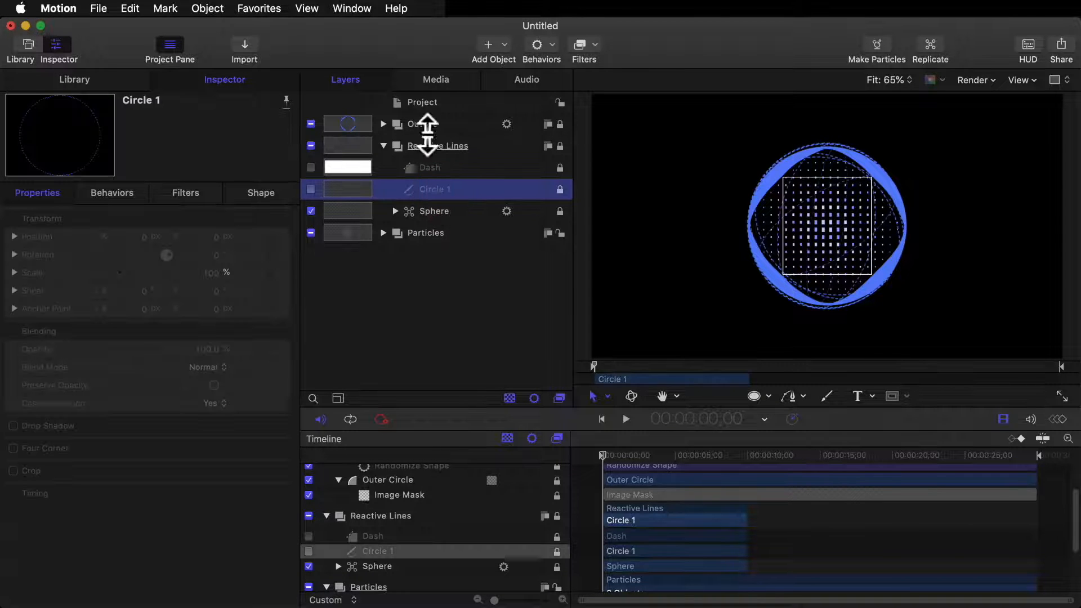
left_click(457, 146)
left_click(383, 146)
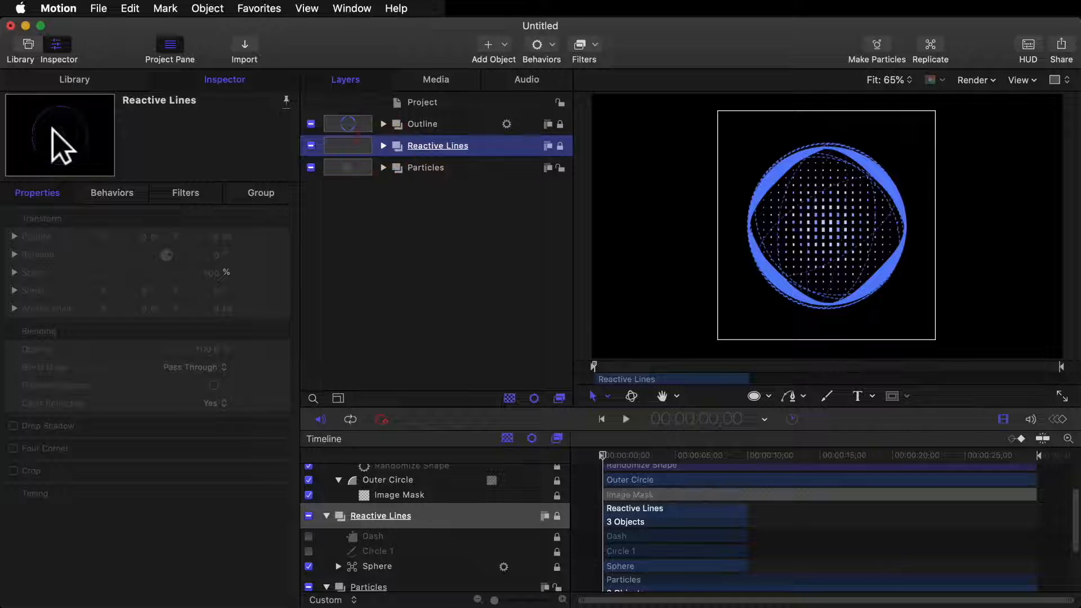
left_click(89, 78)
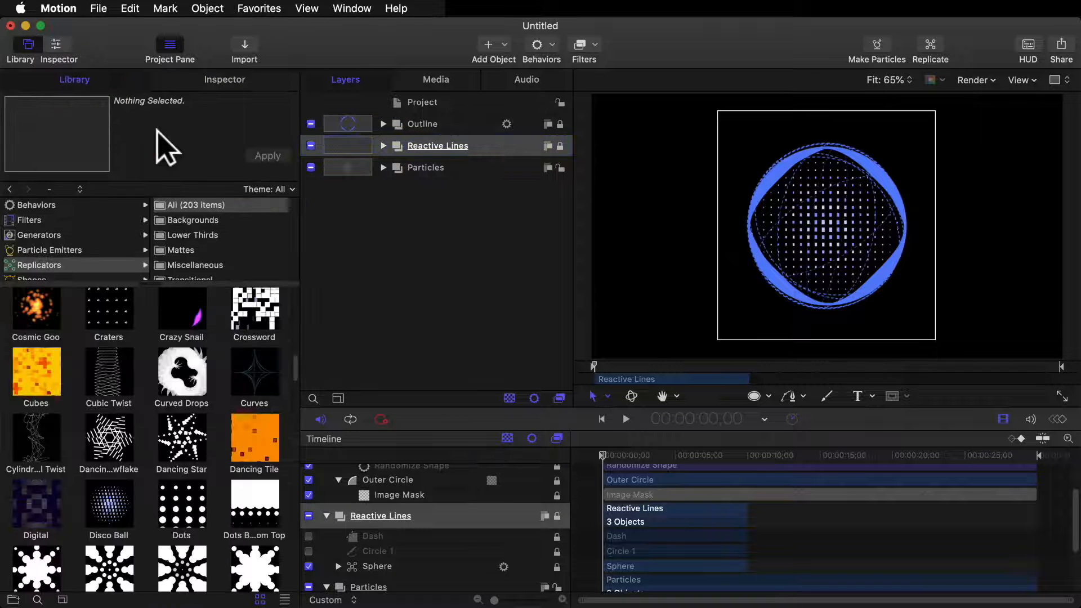
left_click(177, 80)
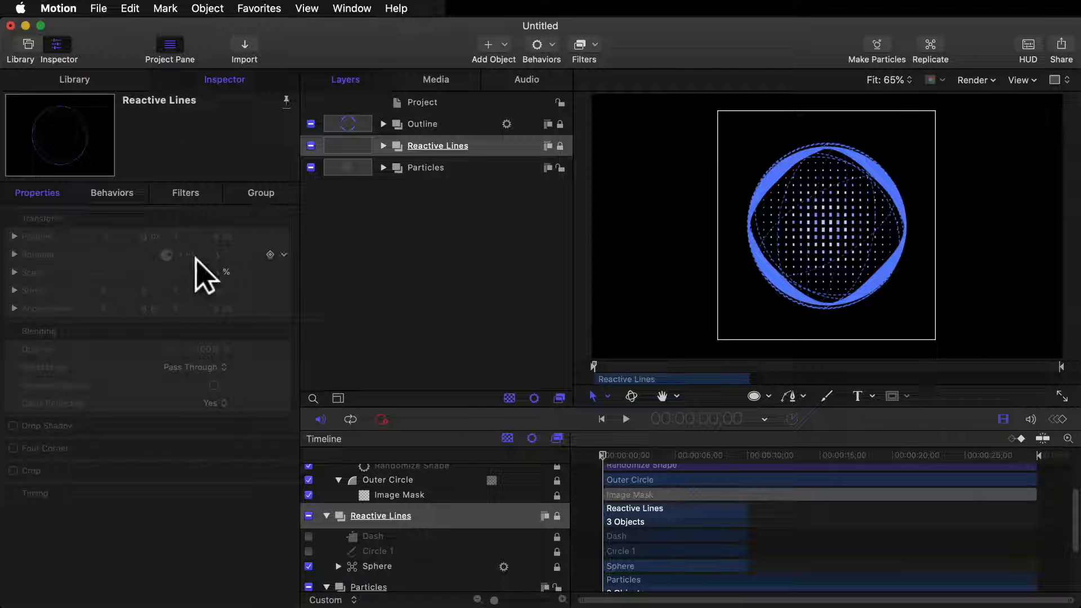
left_click(560, 146)
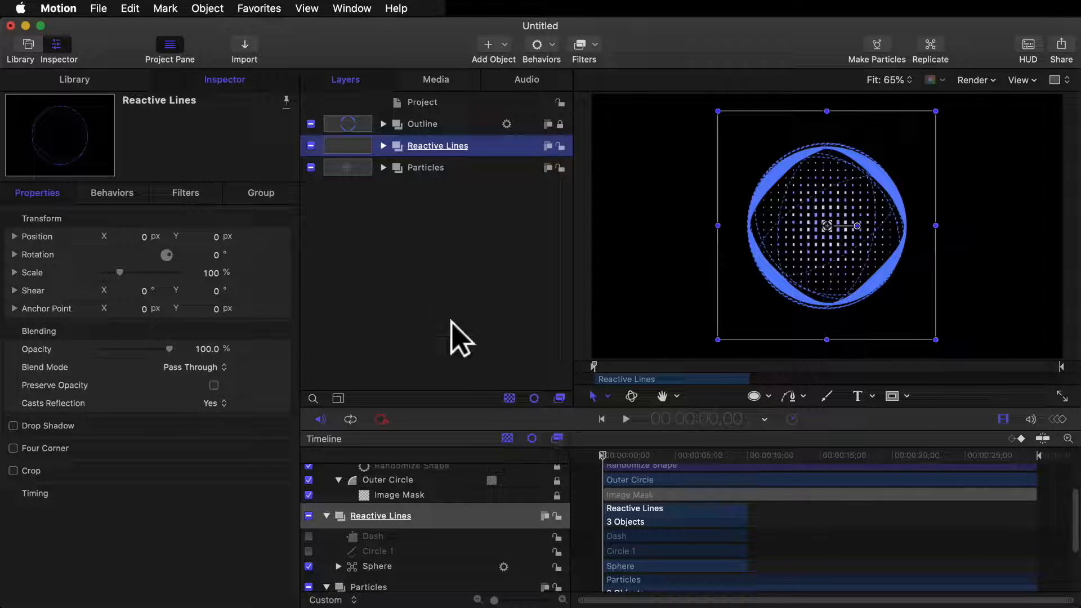
- Select the Sphere replicator in Reactive Lines and shrink it at the project start to a scale of about 165%
left_click_drag(583, 445, 501, 437)
left_click(383, 146)
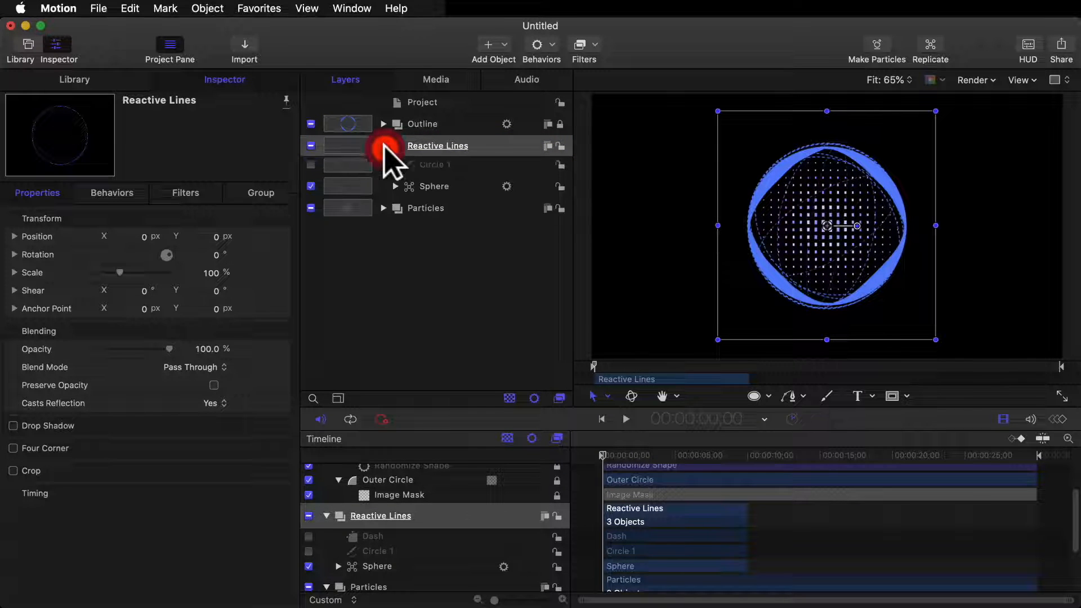
left_click(447, 186)
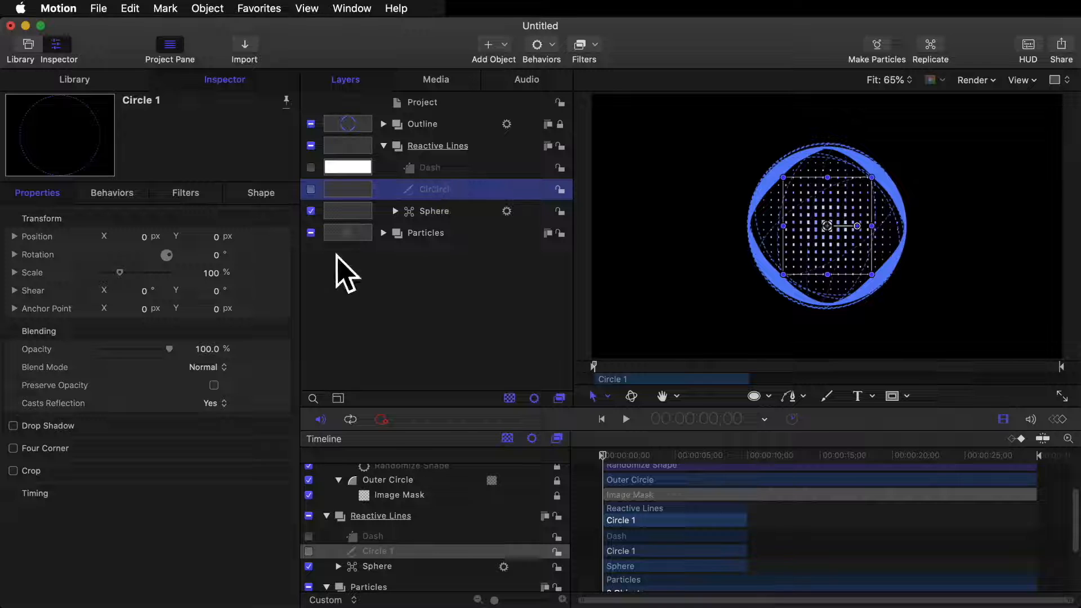
left_click_drag(603, 454, 565, 435)
left_click_drag(435, 168, 438, 192)
left_click(436, 190)
left_click(396, 210)
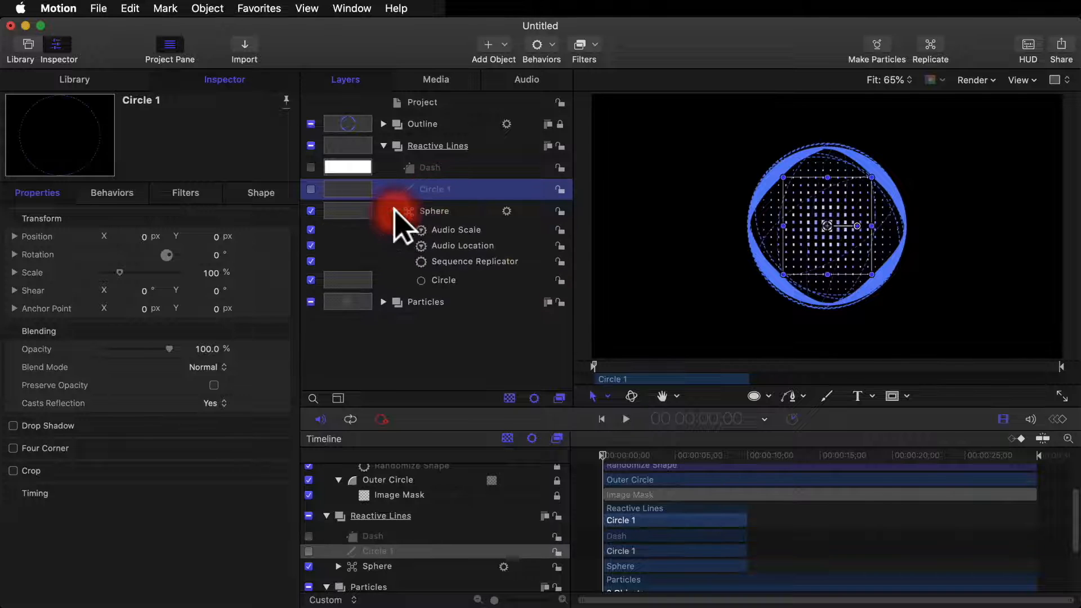
left_click(396, 211)
left_click(422, 212)
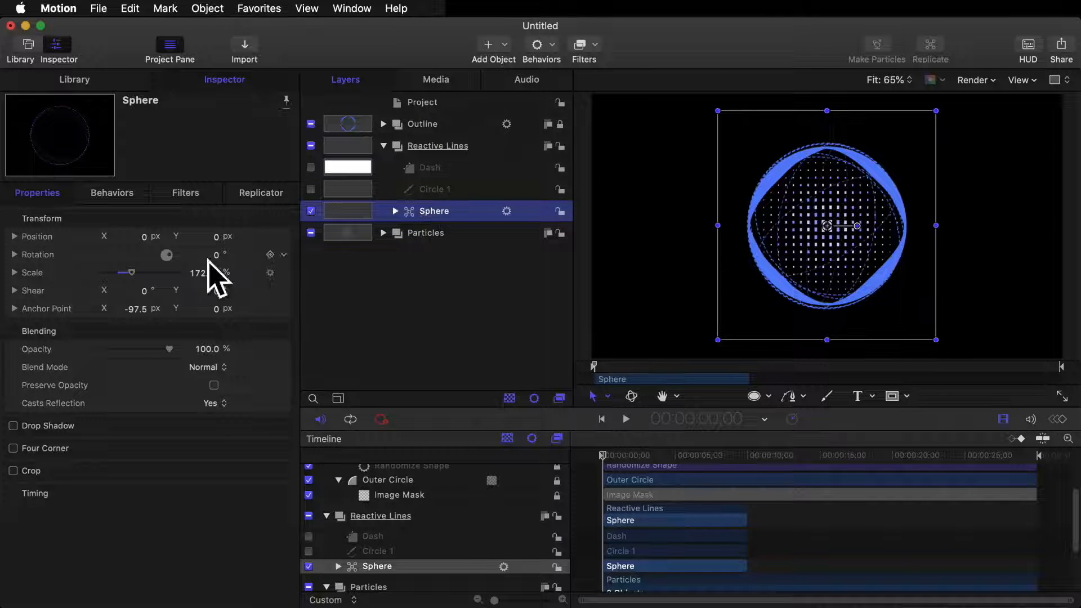
mouse_move(608, 457)
left_mouse_down()
mouse_move(622, 457)
mouse_move(590, 455)
mouse_move(610, 455)
mouse_move(599, 455)
left_mouse_up()
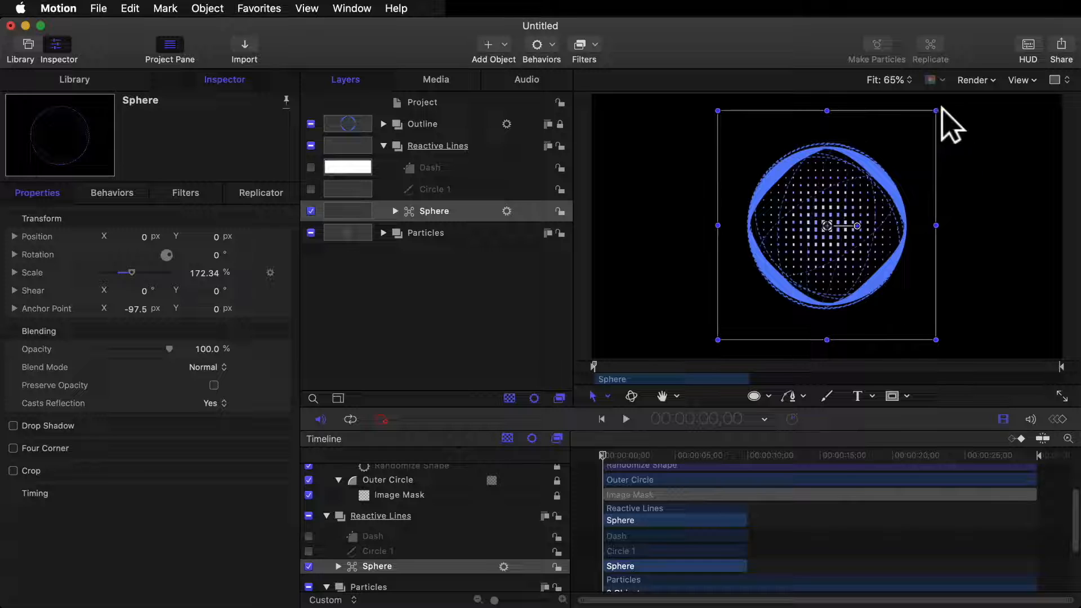
left_click_drag(937, 111, 929, 113)
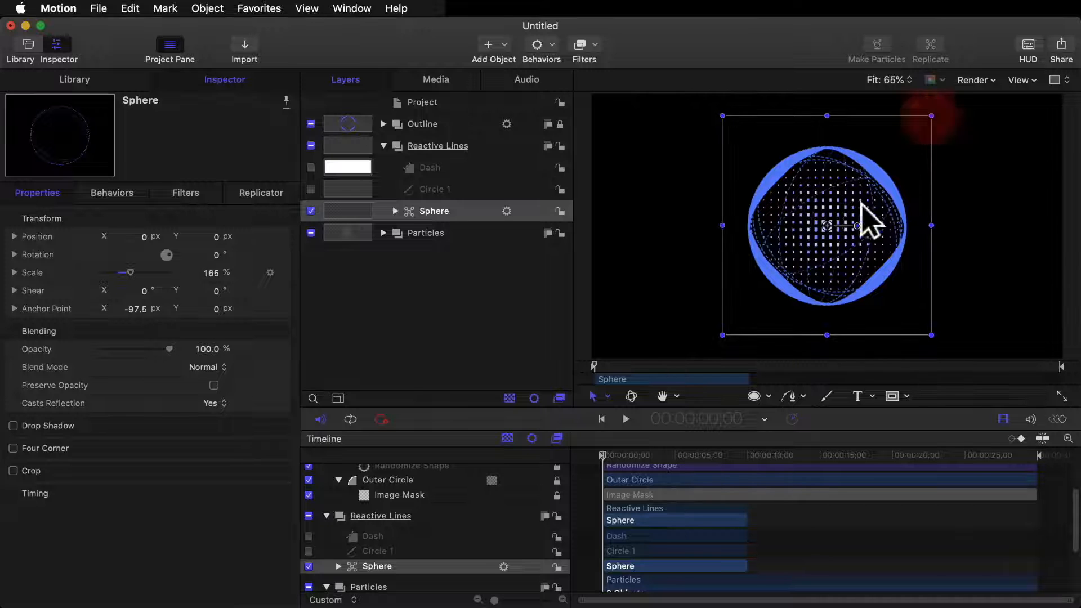
- Play the project from the start to check the smaller Sphere against the ring outline, and park the playhead at 6;12
left_click_drag(642, 454, 524, 439)
key("space")
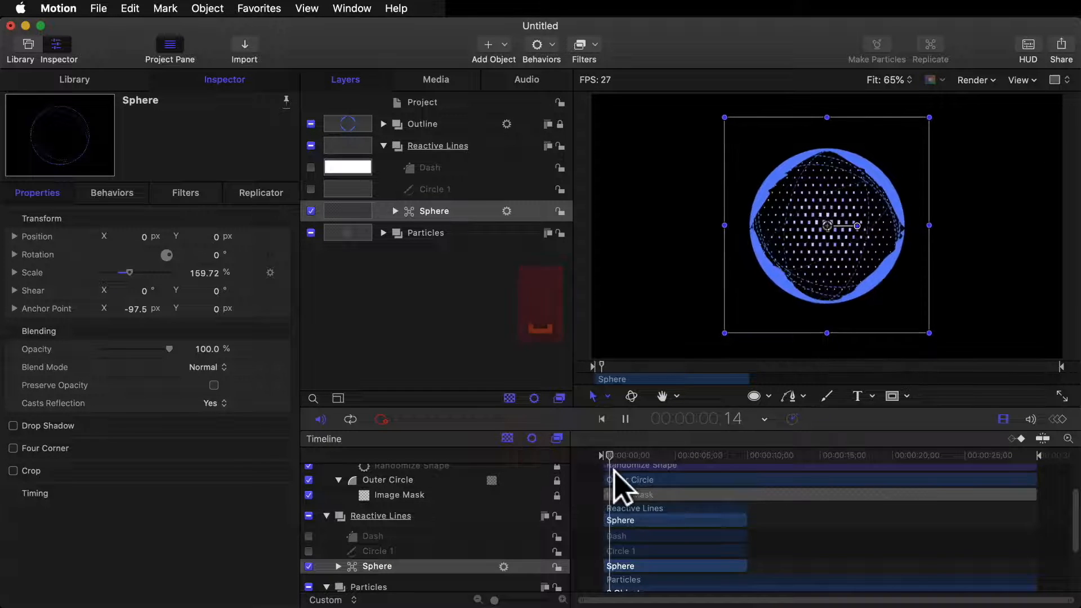
key("space")
left_click_drag(634, 455, 558, 453)
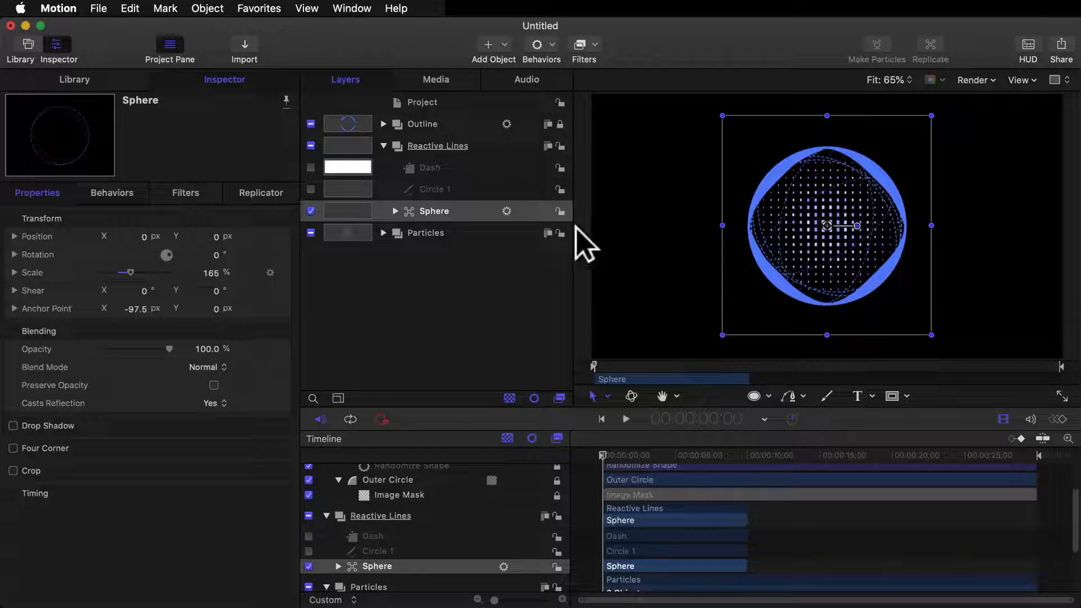
key("space")
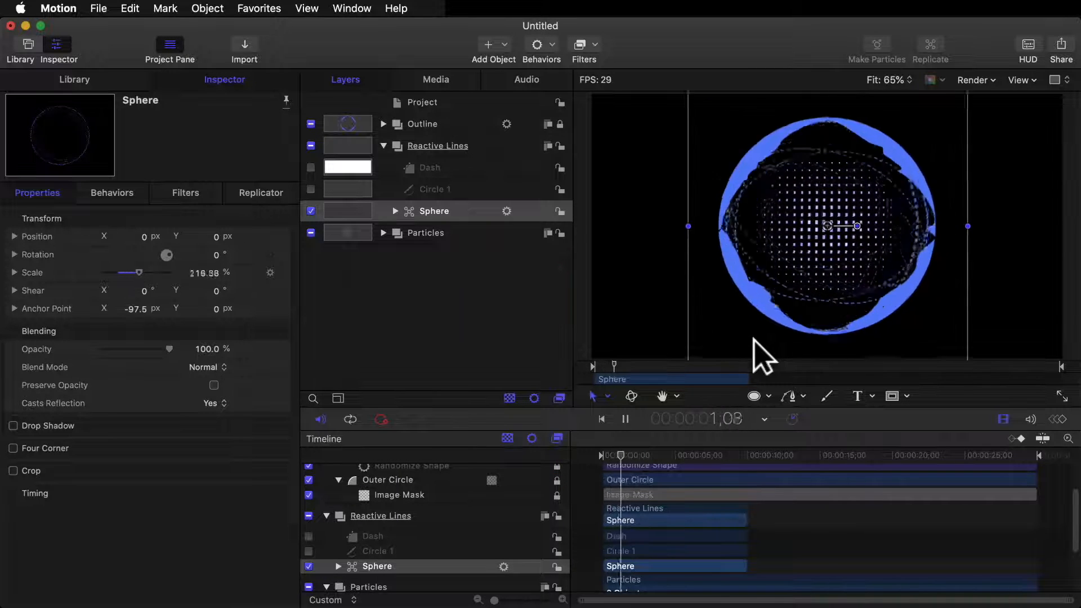
left_click(628, 201)
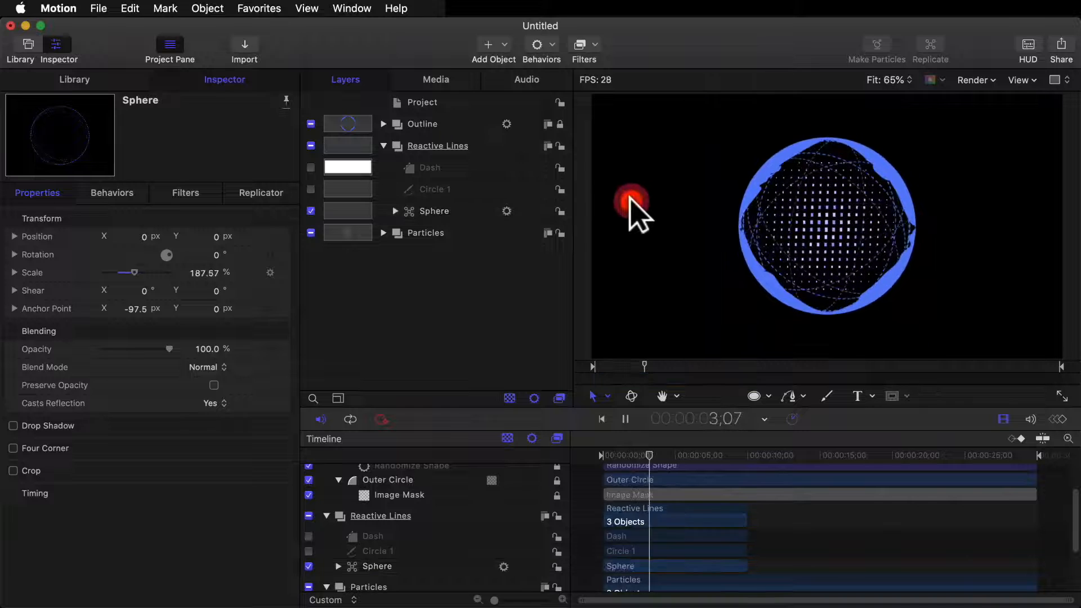
key("space")
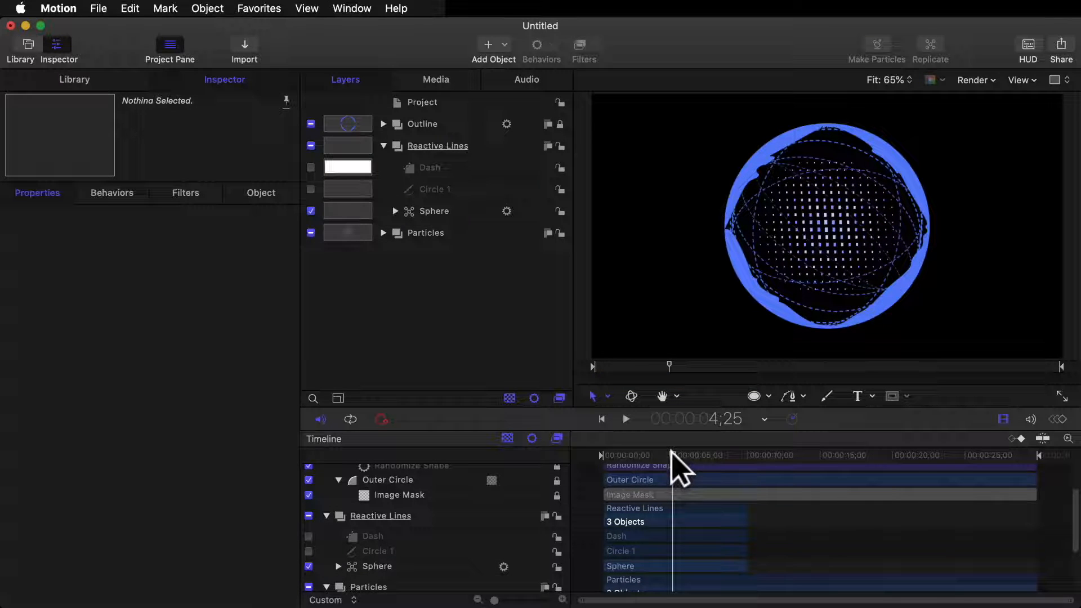
left_click_drag(673, 455, 696, 453)
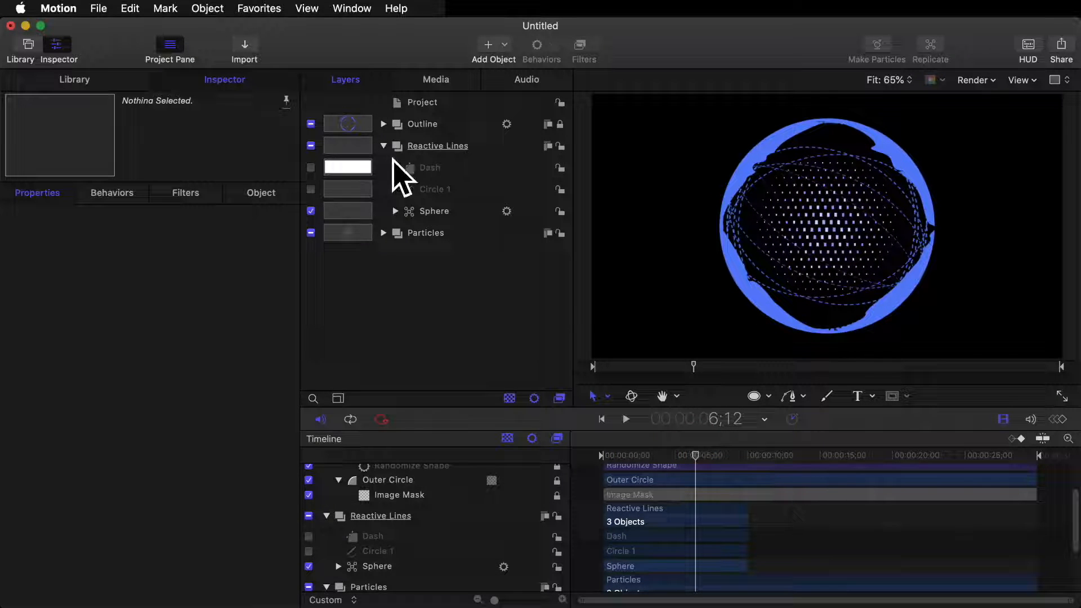
- Lock and collapse the Reactive Lines group and expand the Particles group
left_click(560, 146)
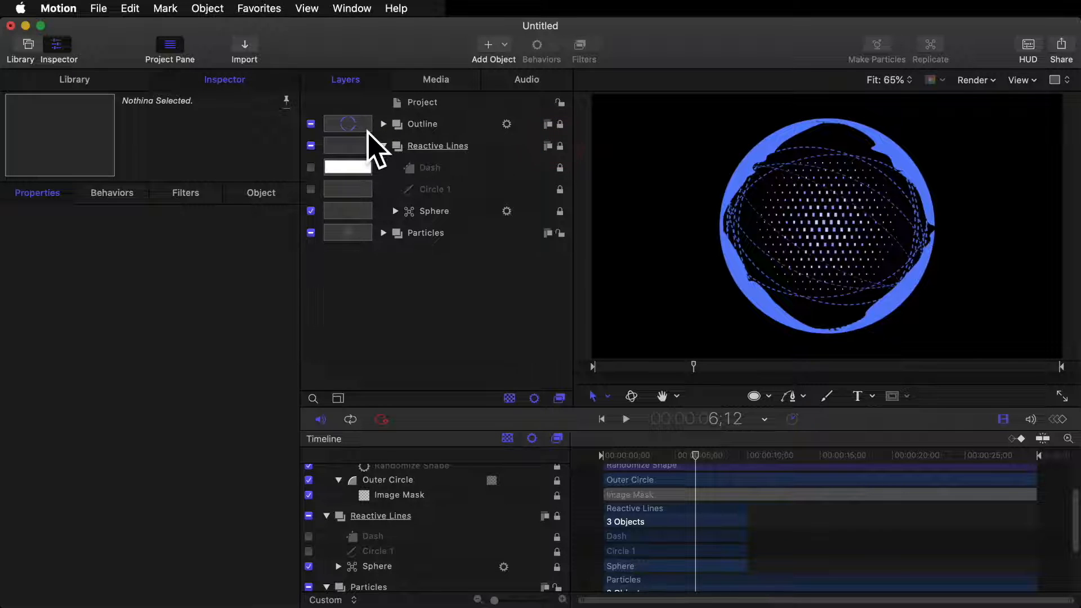
left_click(384, 146)
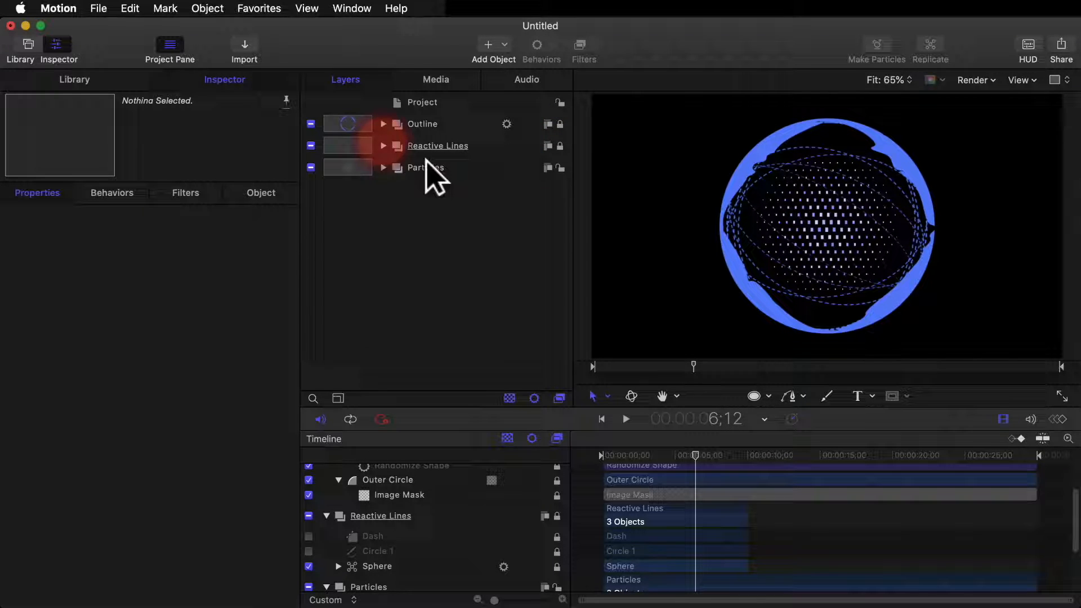
left_click(386, 168)
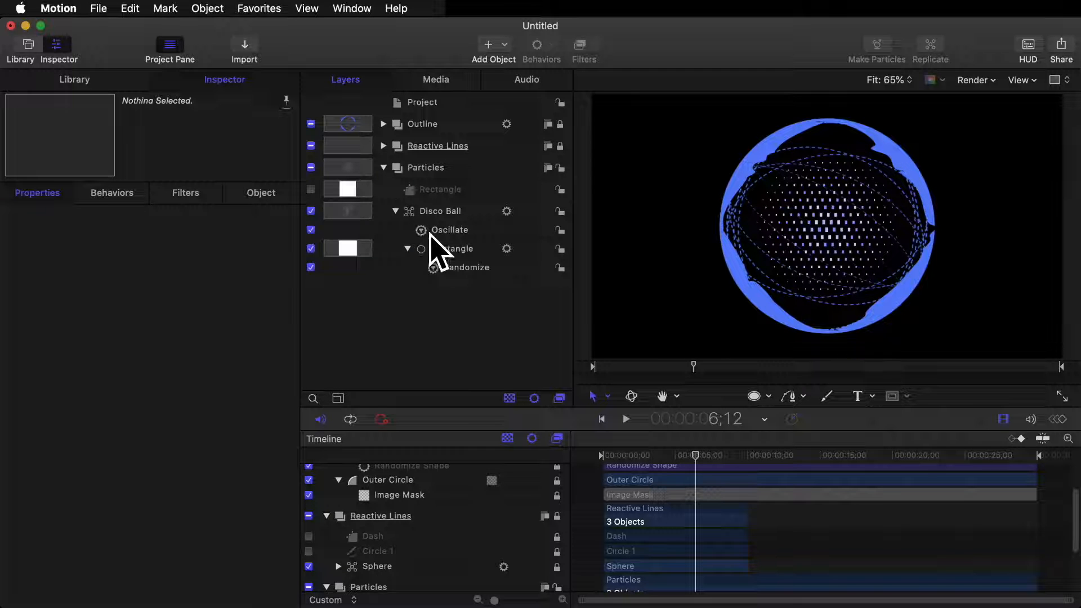
- Add an Audio parameter behavior to the Disco Ball replicator's scale with "the business Mastered 6" as its source audio
left_click(431, 209)
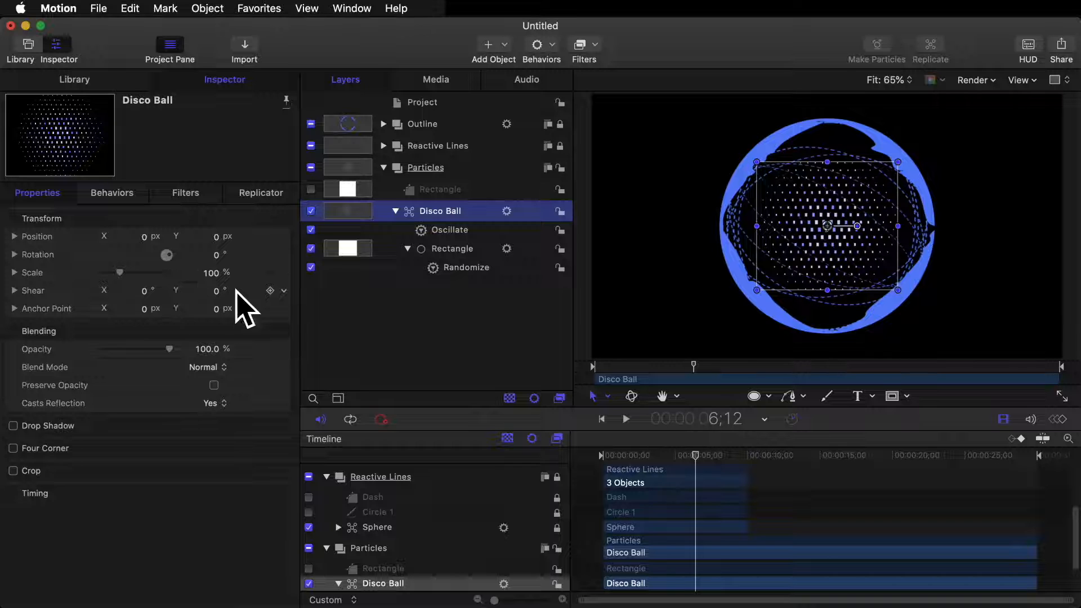
left_click_drag(125, 274, 126, 284)
key("super+z")
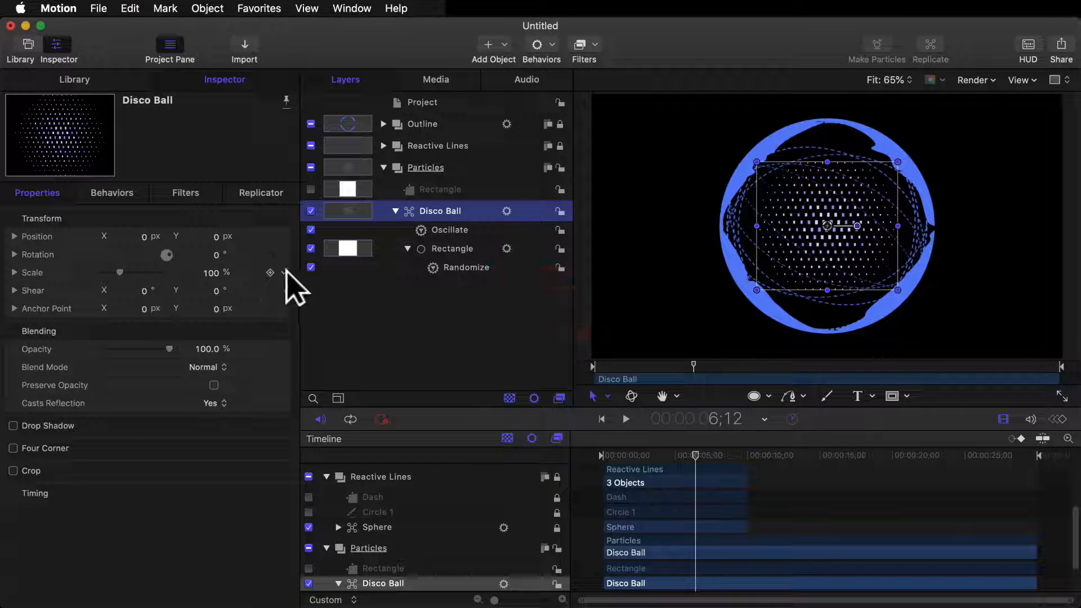
left_click(284, 272)
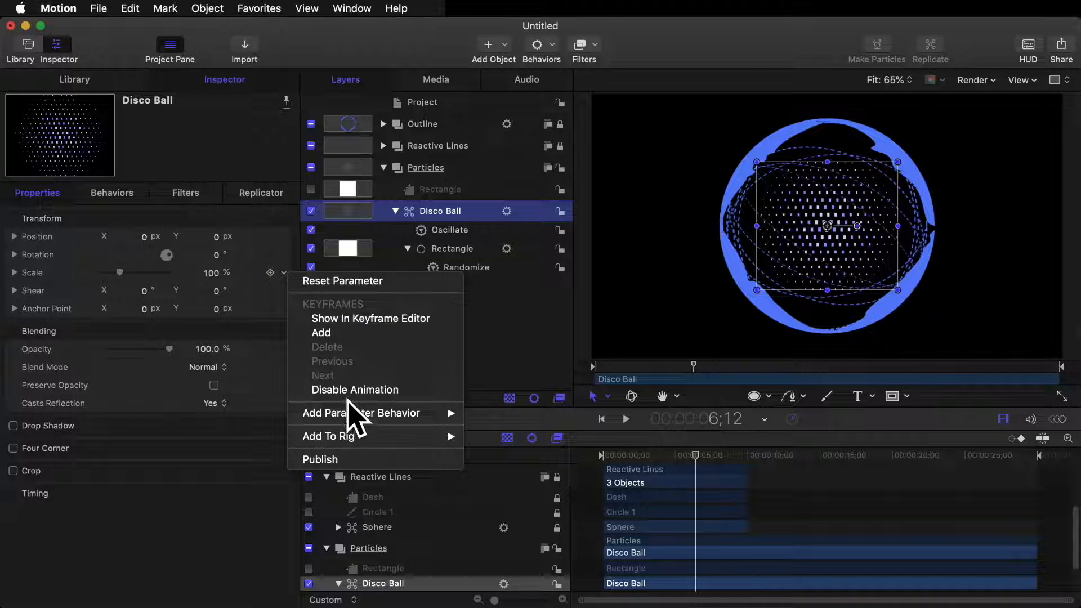
mouse_move(358, 438)
mouse_move(367, 417)
left_click(508, 415)
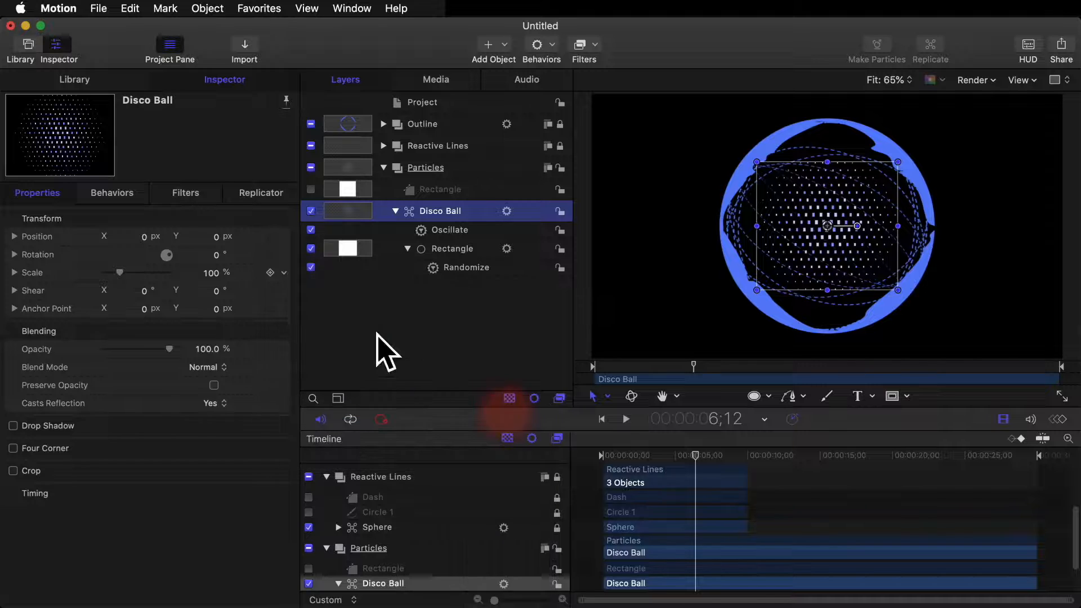
left_click(239, 249)
left_click(256, 262)
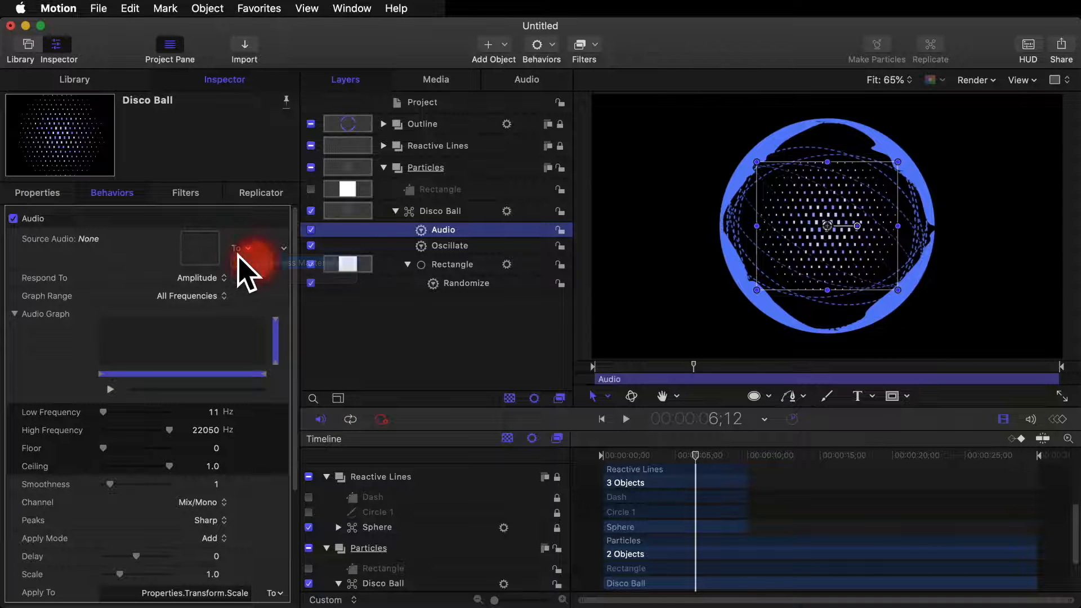
- Set the Disco Ball's Audio behavior to the Bass graph range with a low frequency of 60 Hz and a high frequency of 200 Hz
left_click(219, 295)
left_click(219, 312)
left_click(217, 413)
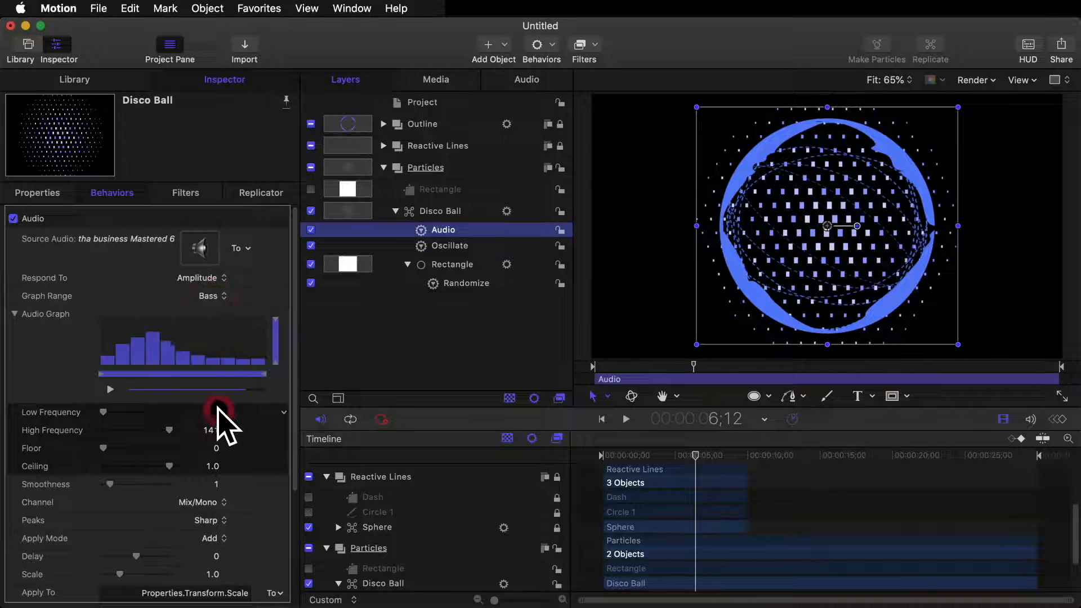
type("60")
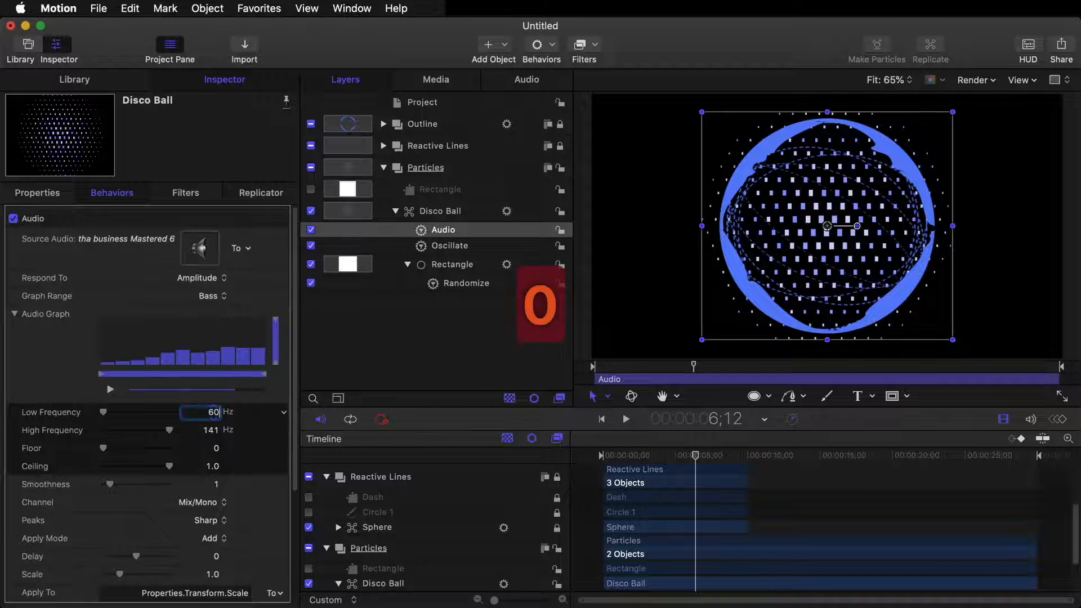
left_click(211, 431)
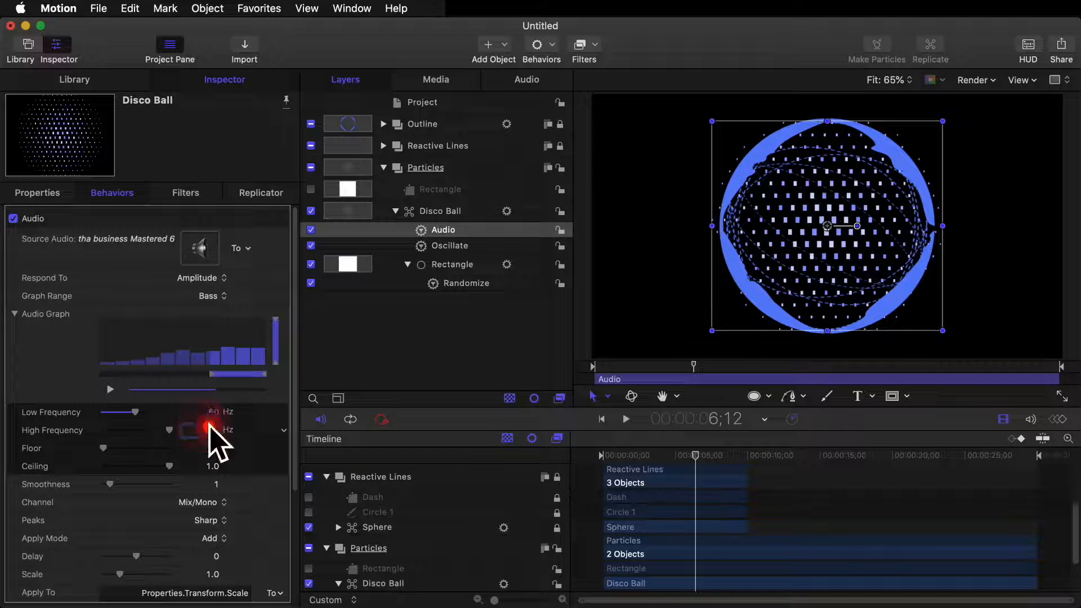
type("200")
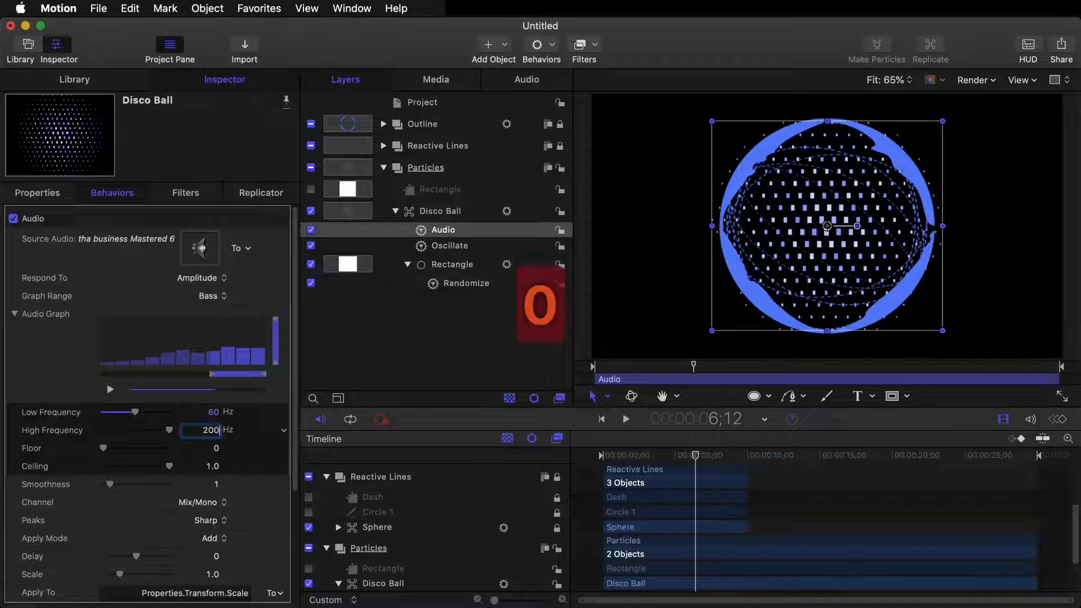
key("Return")
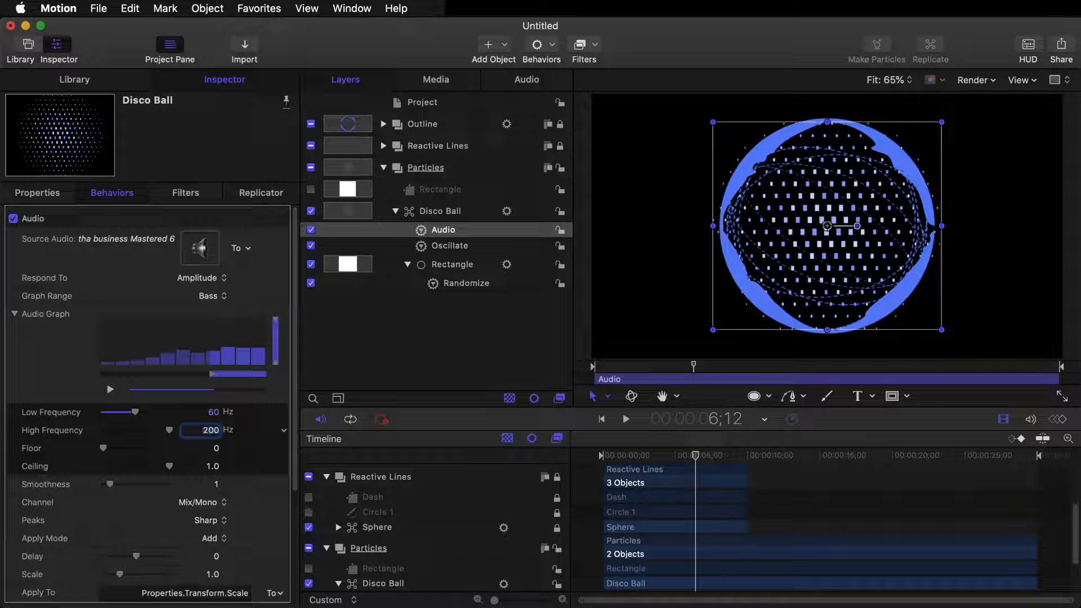
- Play the project from the start to check the Disco Ball's audio-driven scaling, and return the playhead to the beginning
left_click_drag(640, 454, 548, 448)
key("space")
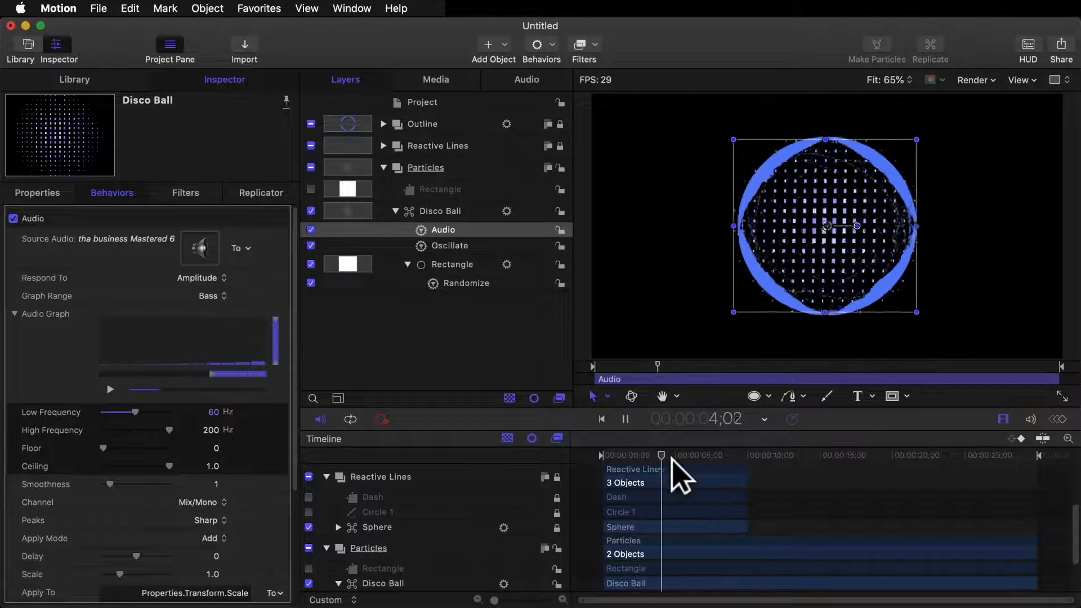
key("space")
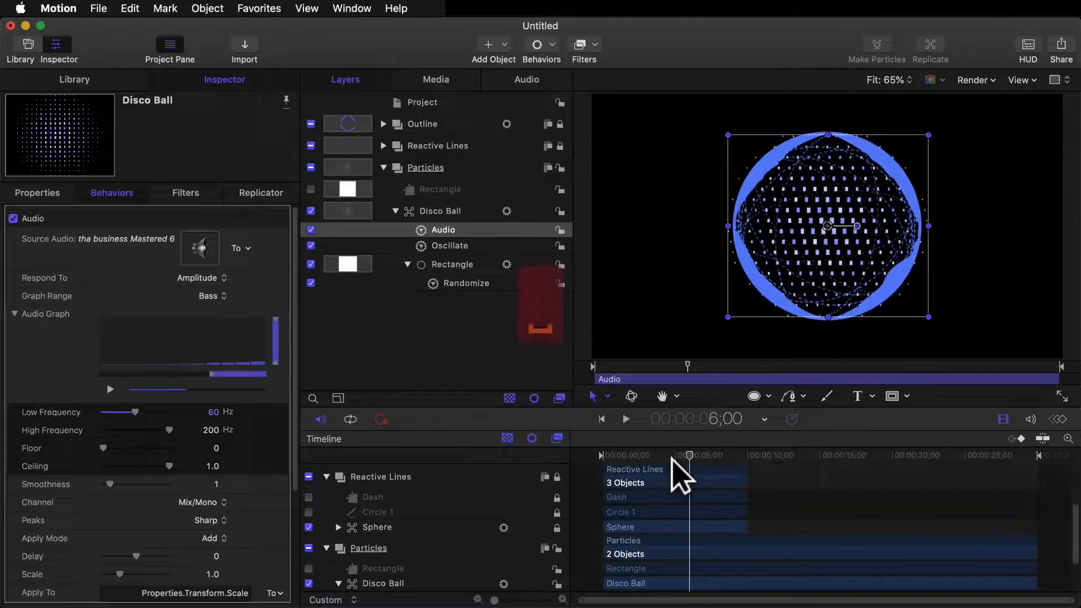
key("Home")
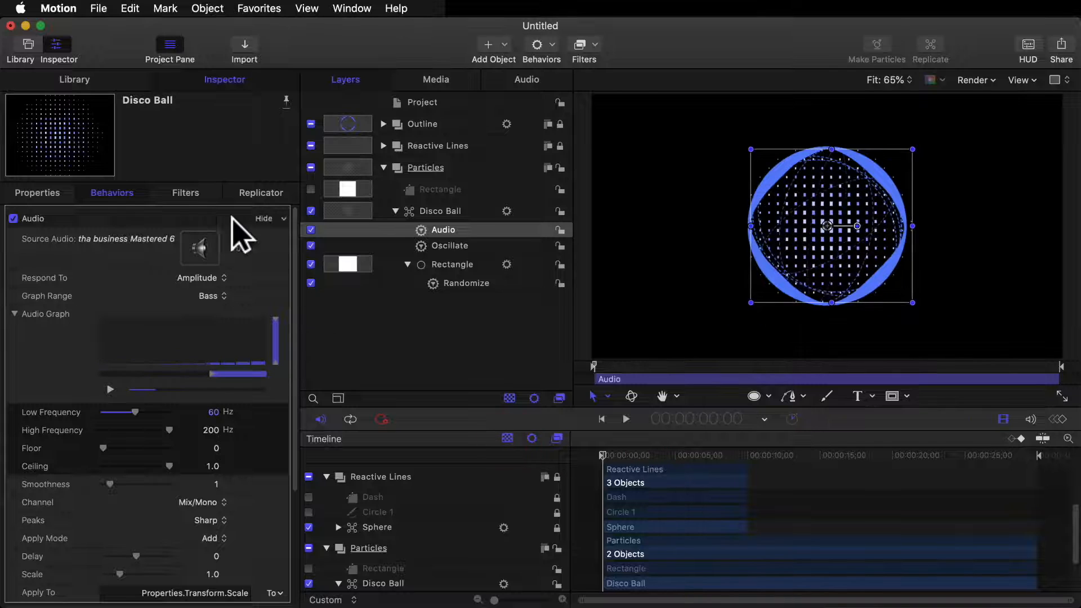
- Set the Disco Ball replicator's scale to 100% in its transform properties
left_click(52, 187)
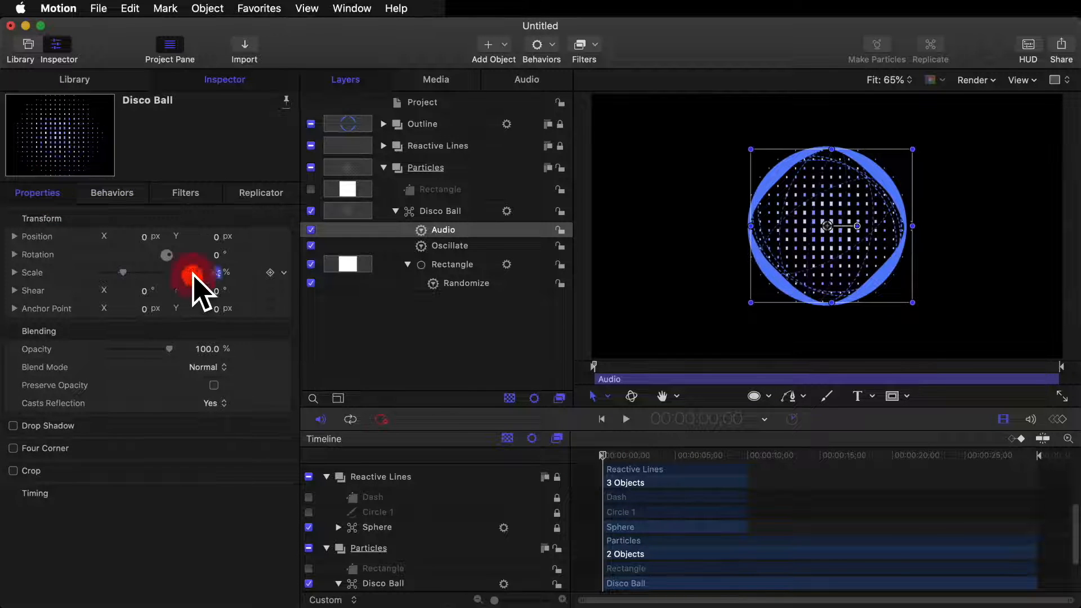
type("100")
key("Return")
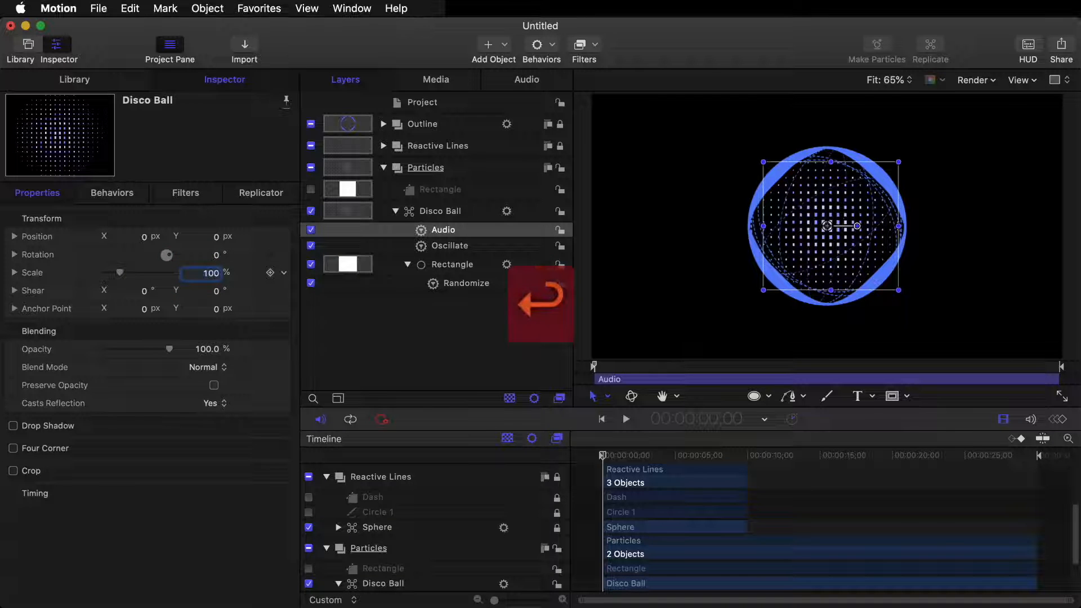
- Play the project to check the Disco Ball at its new scale, and return the playhead to the start
left_click(626, 419)
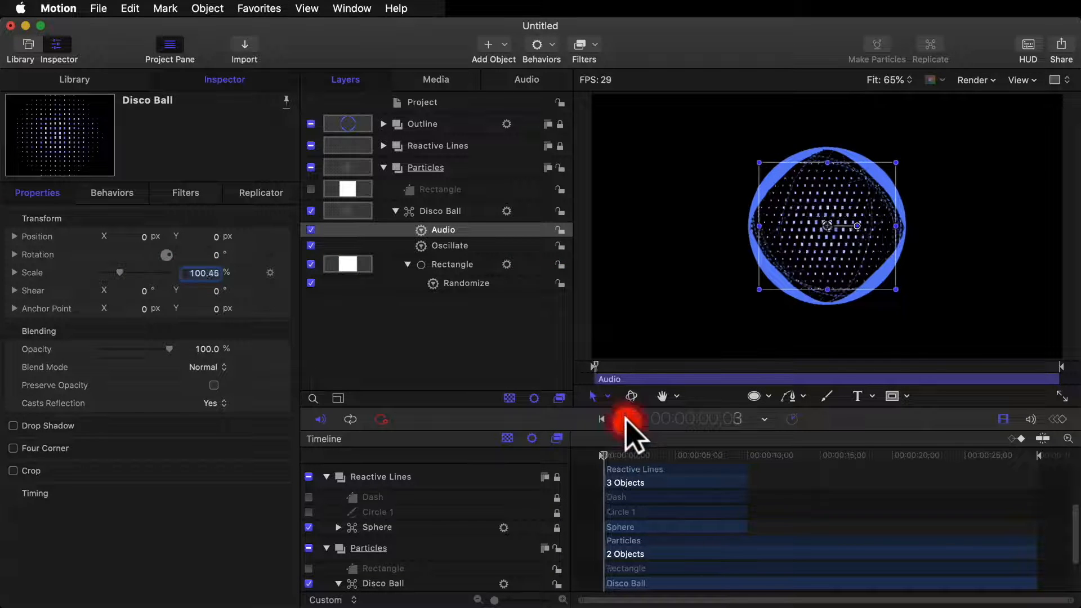
left_click(662, 322)
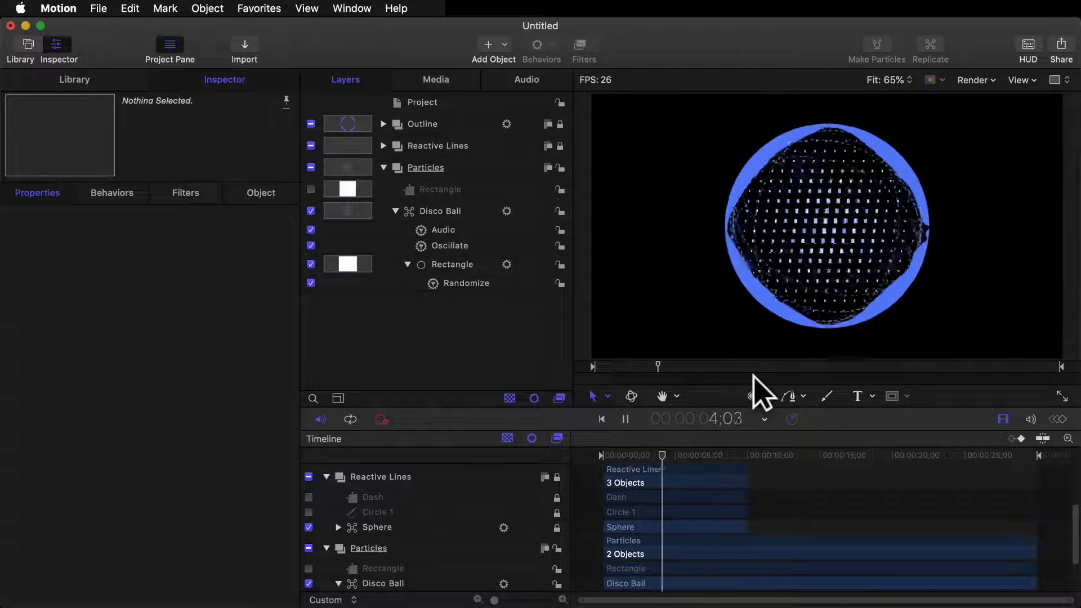
key("space")
left_click_drag(663, 456, 545, 448)
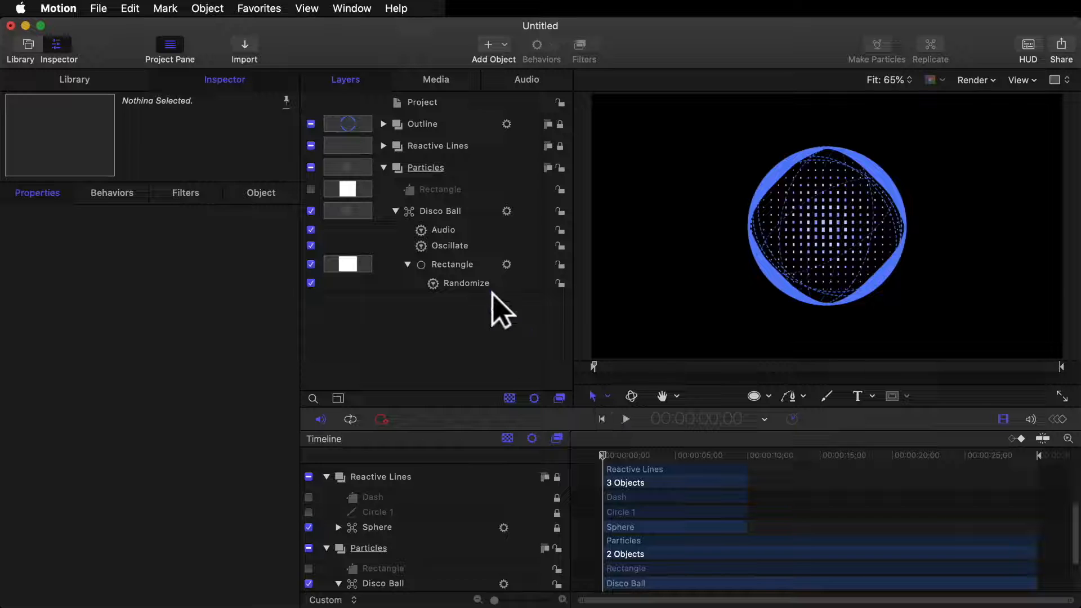
- Set the Disco Ball's Rectangle replicator cell to show its objects as Points
left_click(466, 265)
left_click(284, 192)
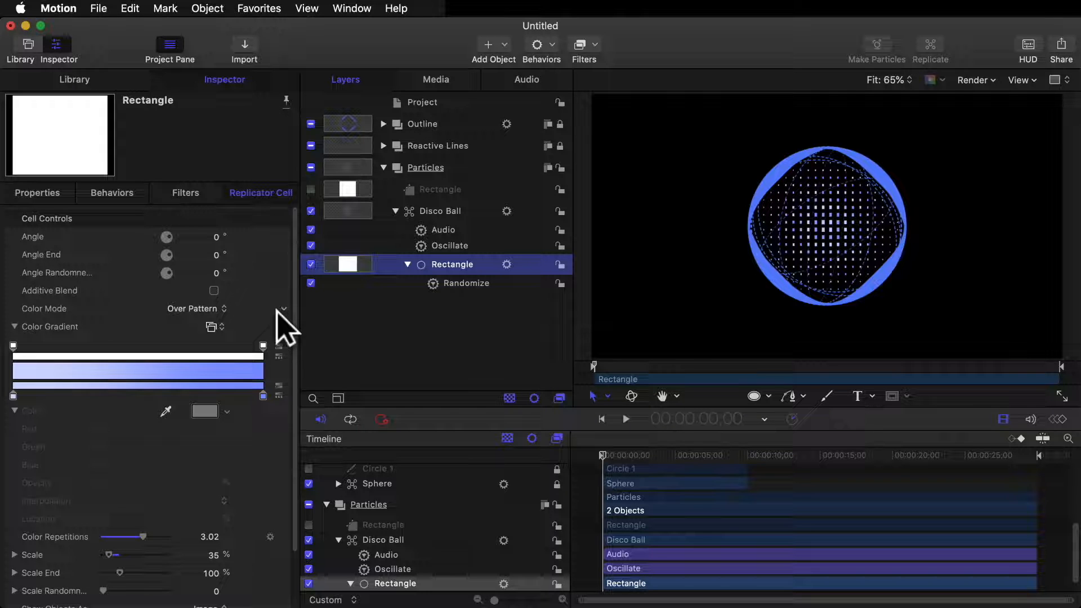
scroll(229, 338, "down", 3)
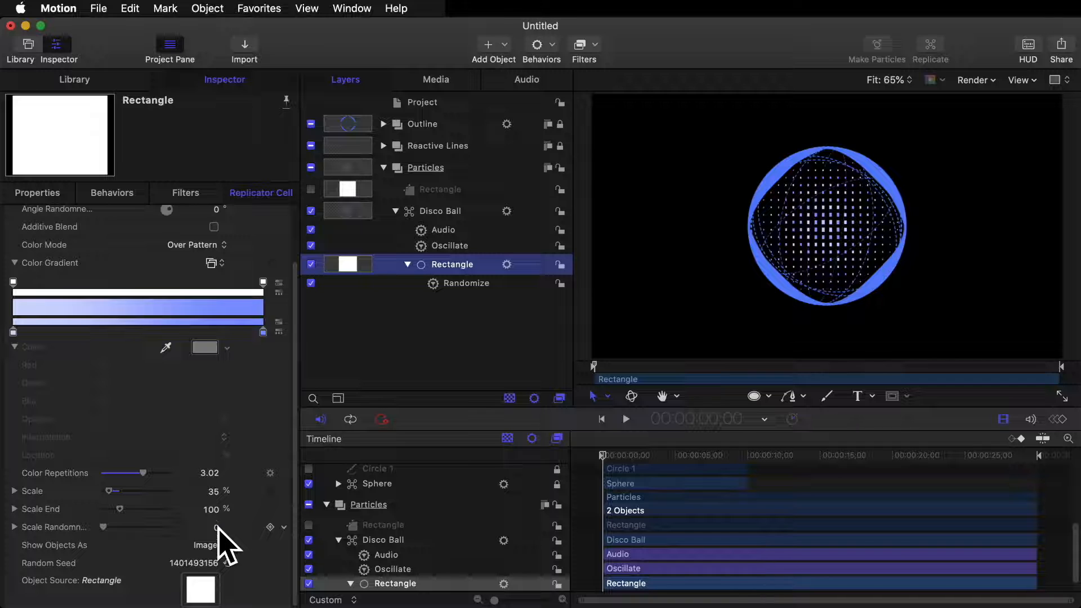
left_click(217, 543)
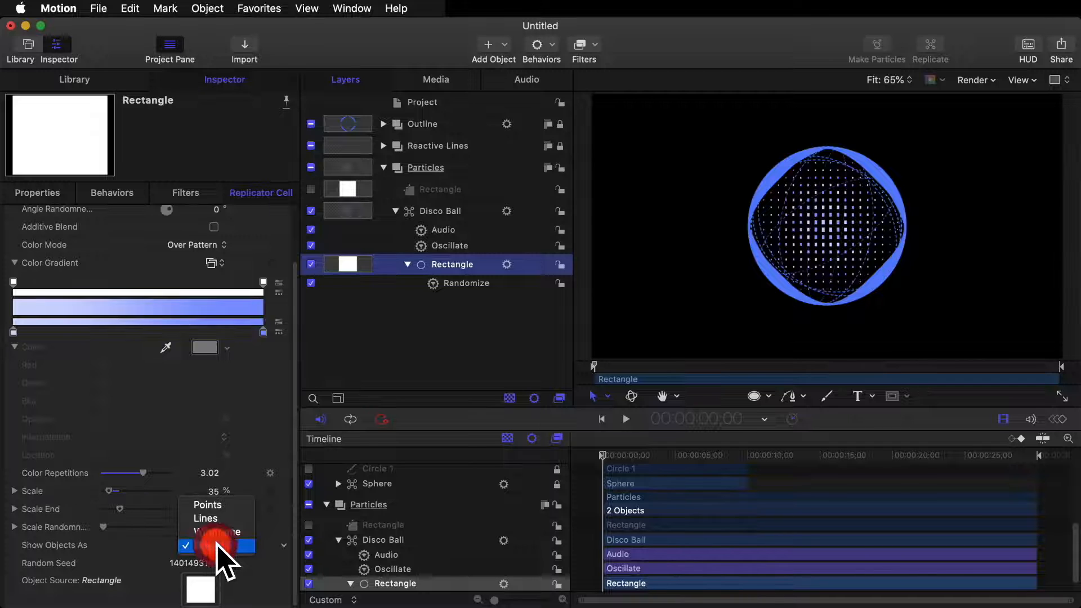
left_click(219, 504)
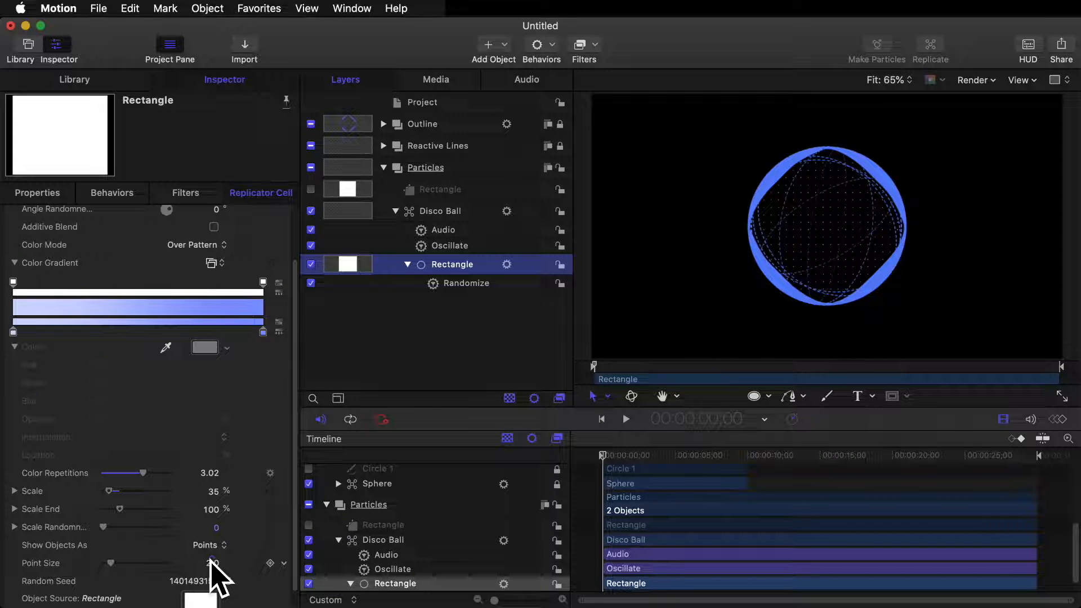
- Play the project from the start to check the point-style Disco Ball, and stop playback
left_click(573, 455)
key("space")
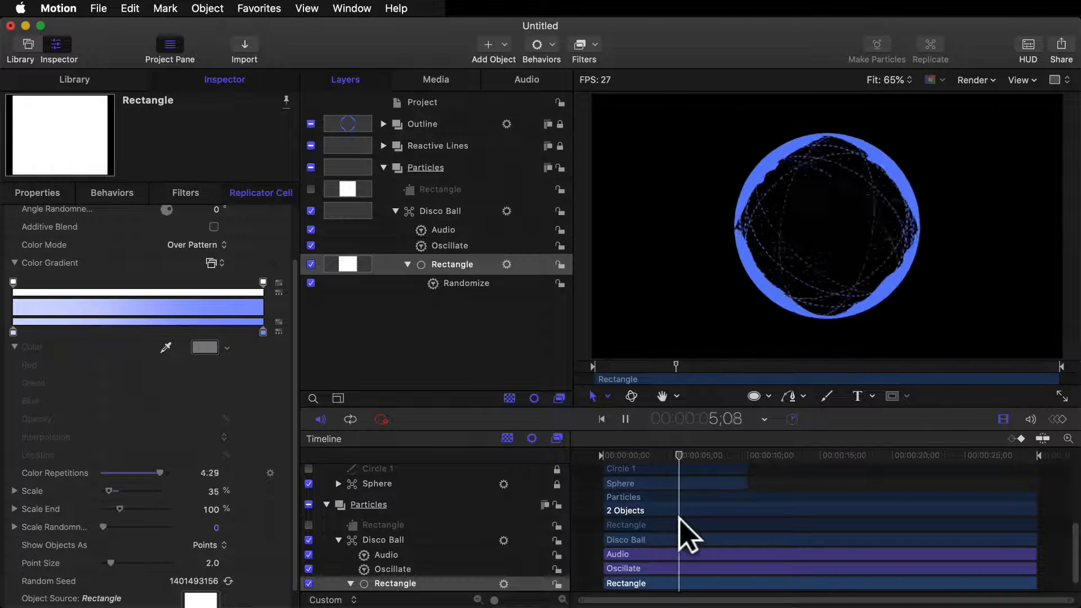
left_click(625, 418)
- Try to extend the ends of the locked Reactive Lines group's three objects in the timeline
scroll(683, 473, "up", 3)
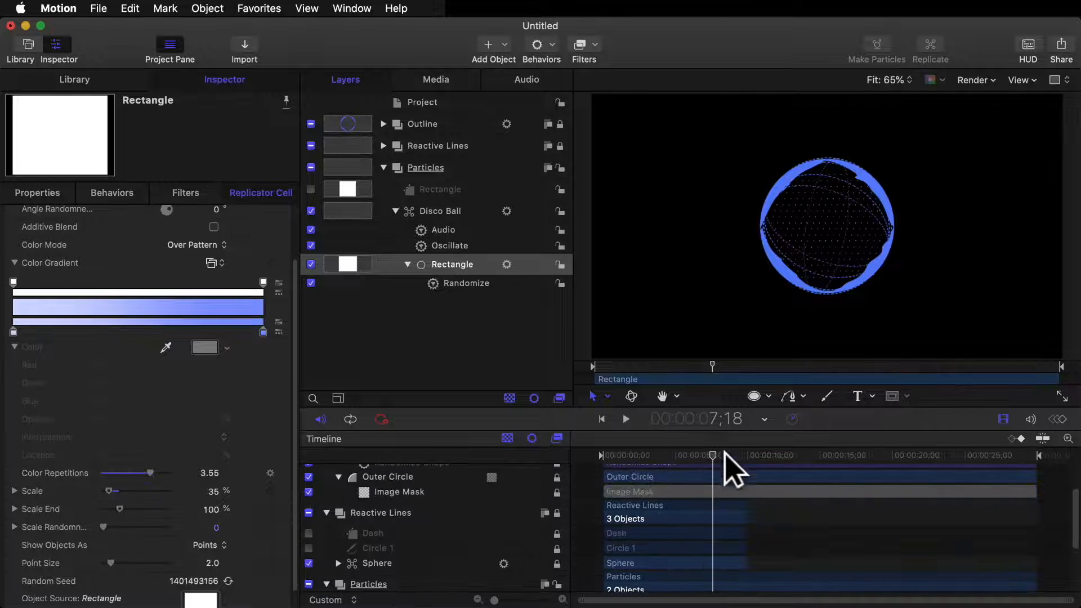
left_click_drag(722, 450, 799, 516)
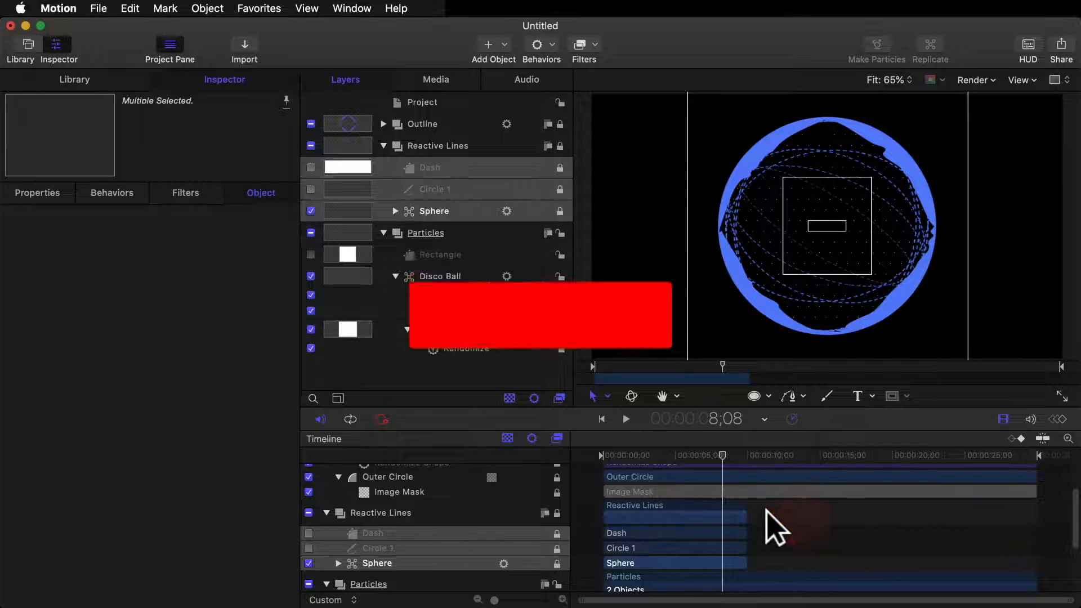
left_click(745, 544)
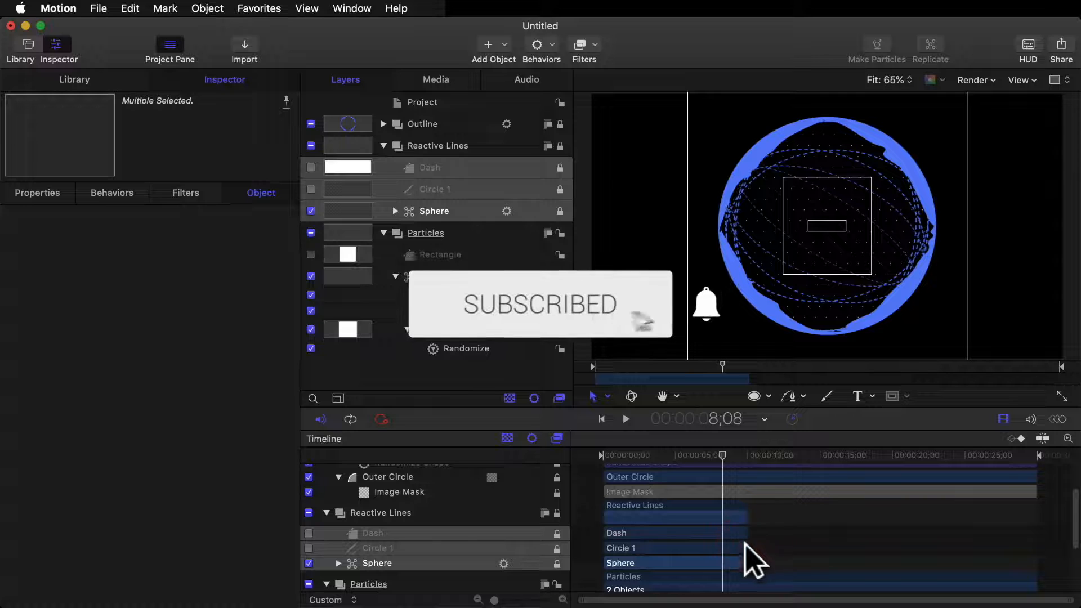
left_click_drag(747, 533, 767, 565)
scroll(770, 565, "down", 2)
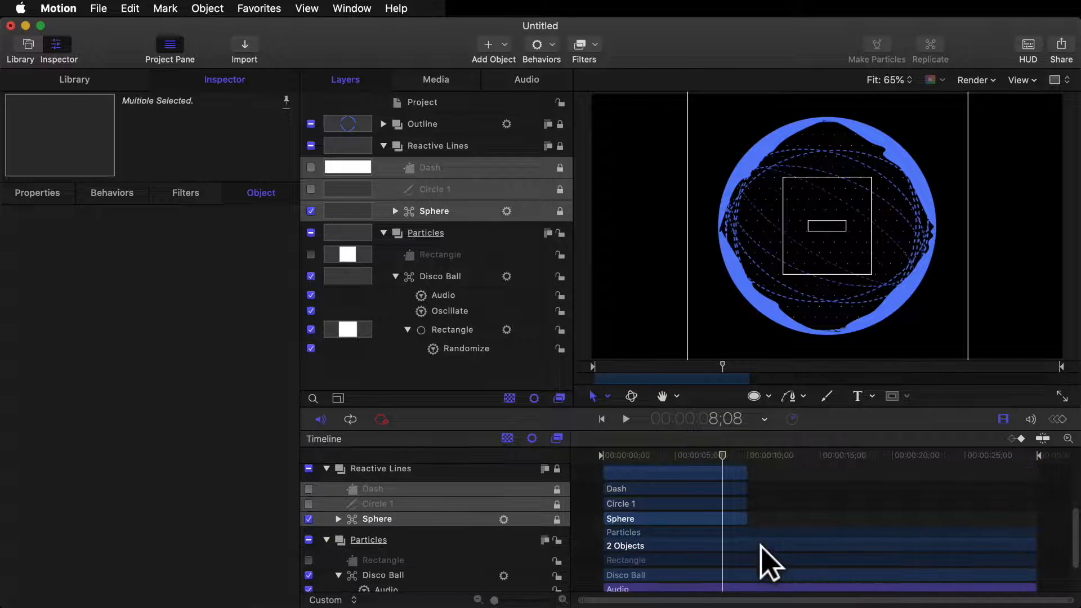
scroll(748, 548, "up", 3)
left_click(755, 532)
left_click(716, 527)
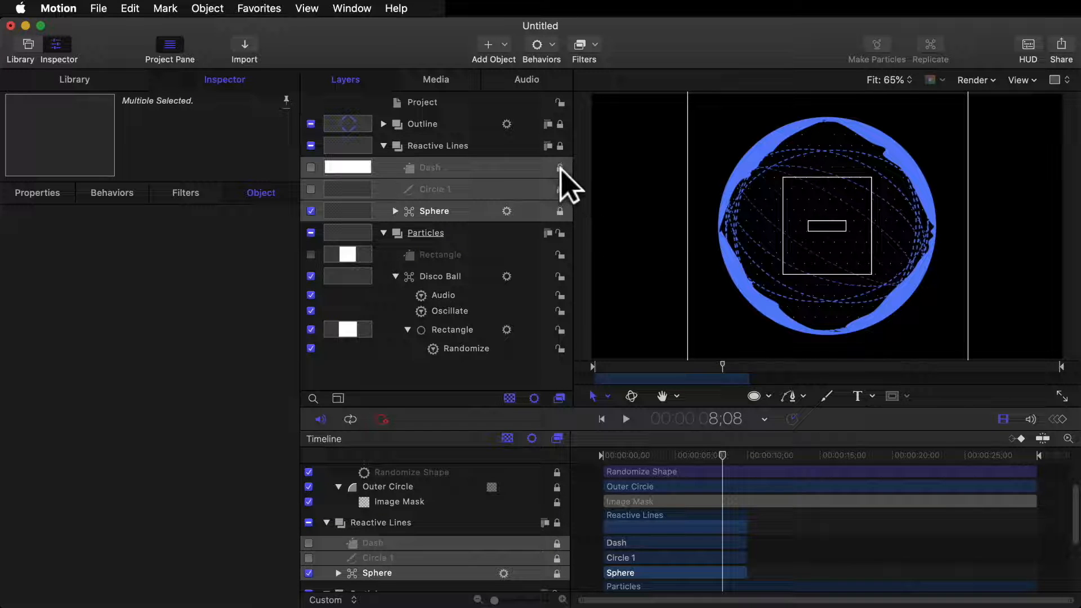
- Collapse the Reactive Lines and Particles groups, lock Particles and unlock Reactive Lines
left_click(383, 146)
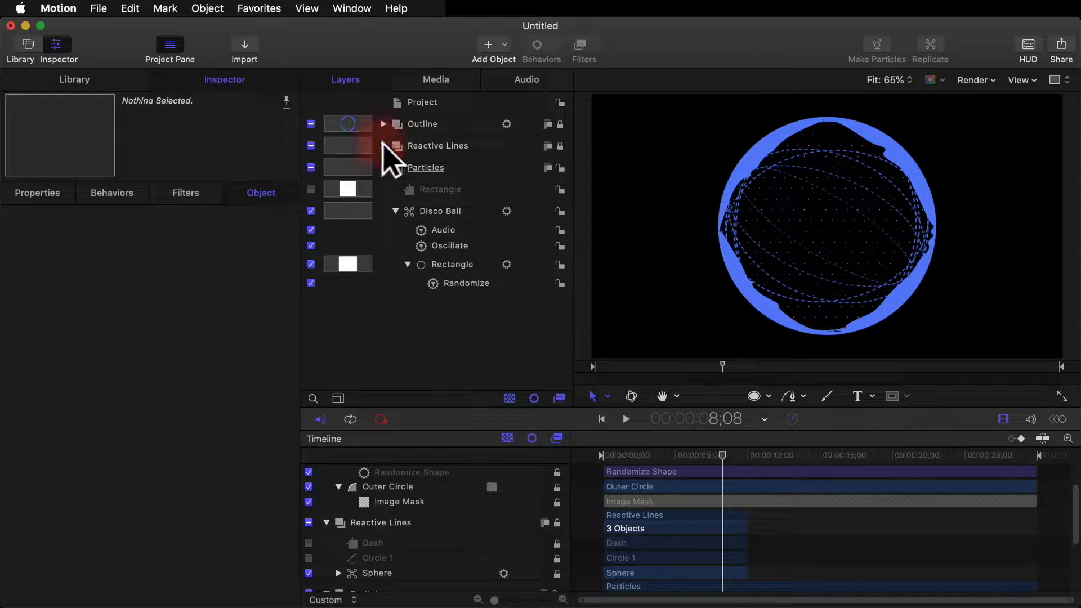
left_click(384, 167)
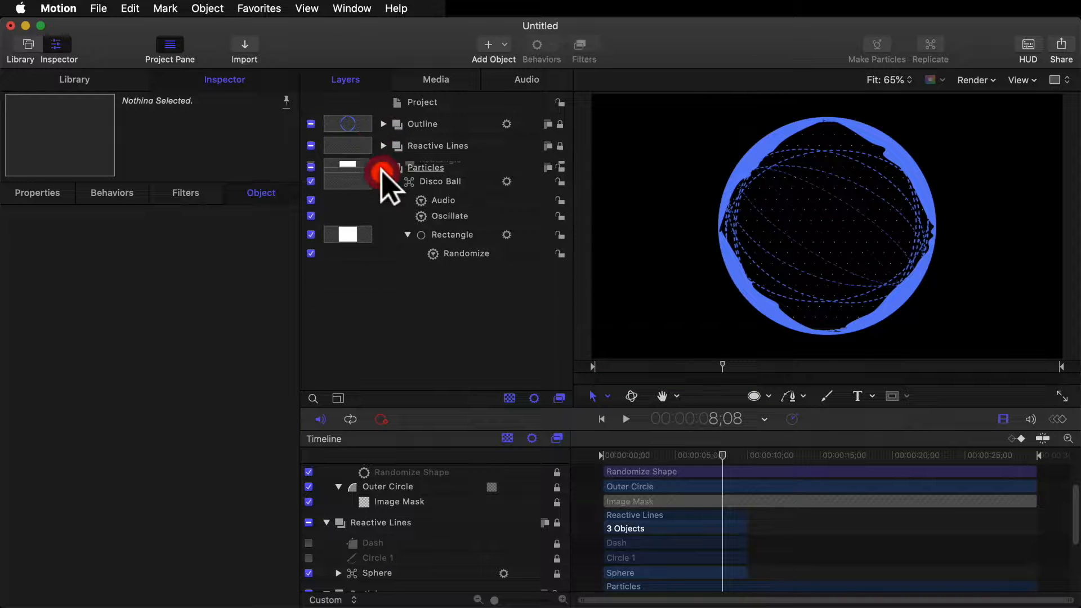
left_click(560, 146)
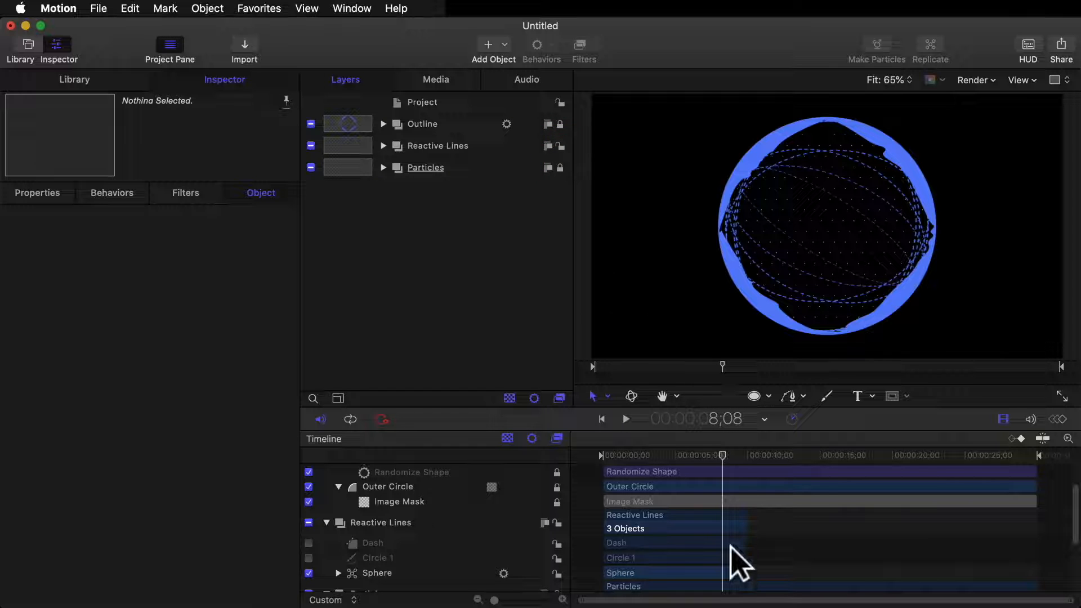
- Extend the Dash, Circle 1 and Sphere objects in the Reactive Lines group to end at 29;29
left_click_drag(747, 533, 790, 531)
left_click_drag(860, 531, 1053, 549)
left_click(1048, 456)
key("o")
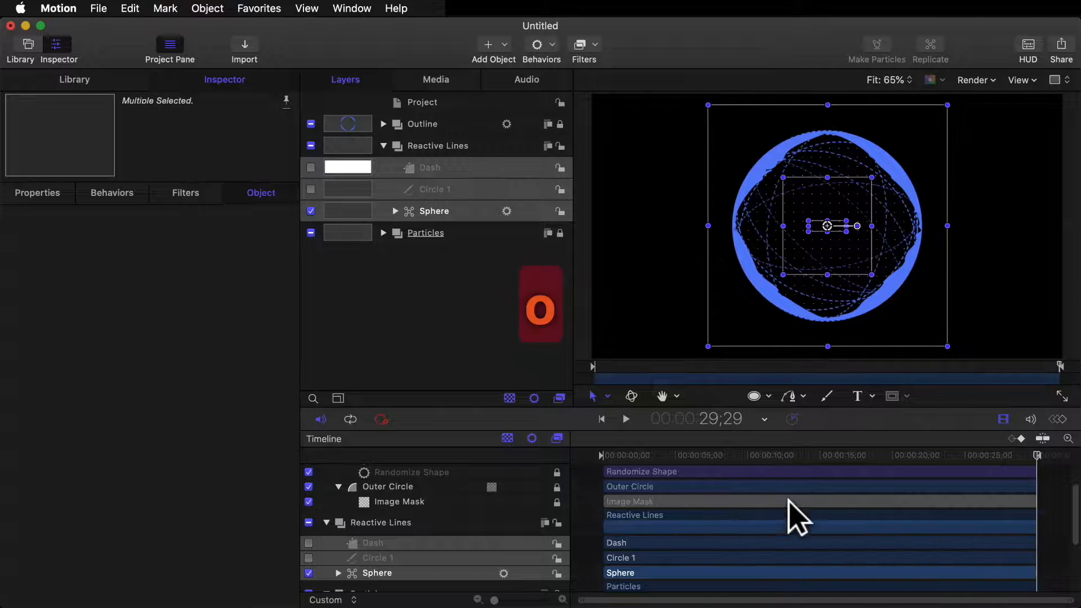
- Return the playhead to the start, then deselect, lock and collapse the Reactive Lines group
left_click_drag(623, 456, 552, 456)
left_click(663, 316)
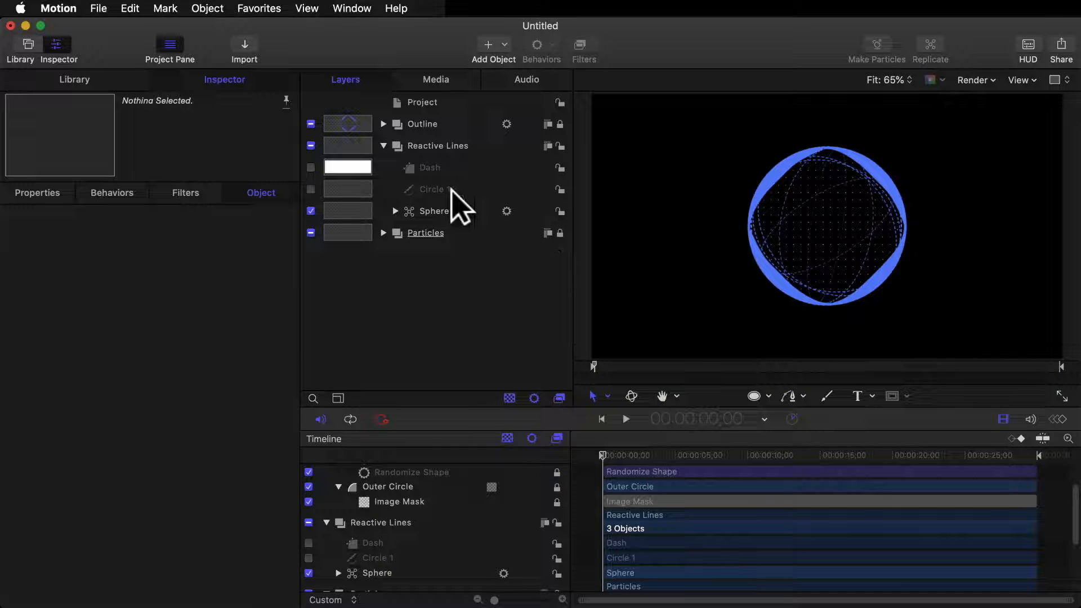
left_click(560, 146)
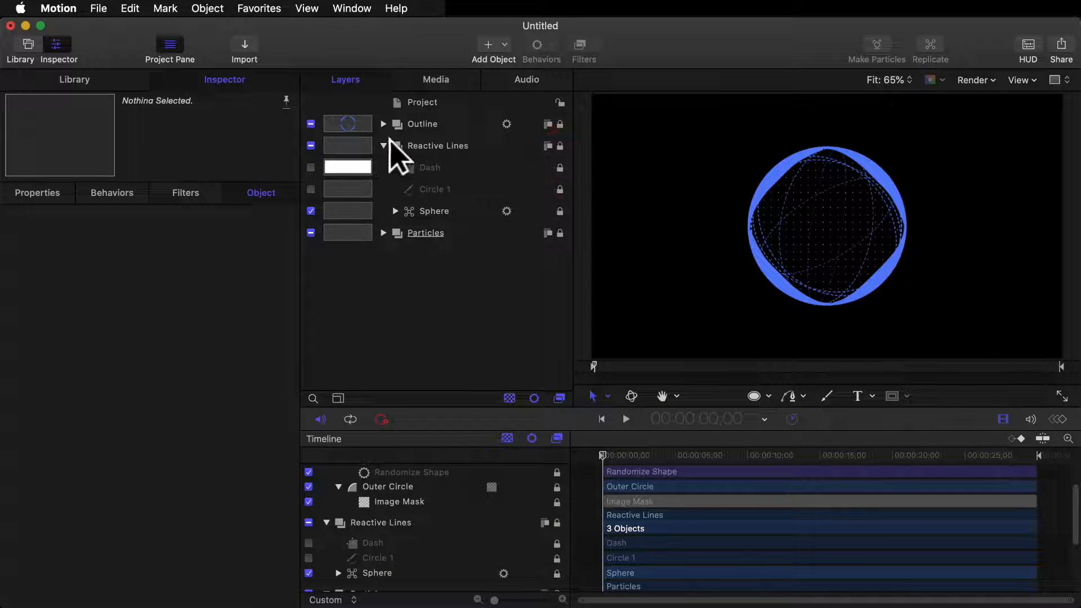
left_click(383, 146)
- Enlarge the player to fill the window, play the visualizer, and return the playhead to the start
left_click(1061, 397)
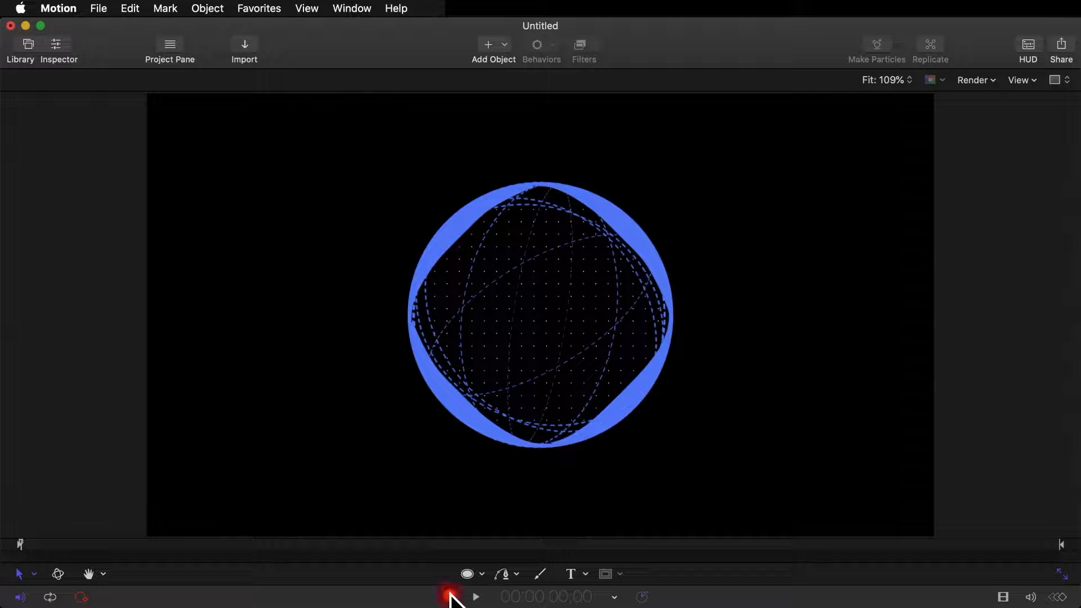
left_click(475, 597)
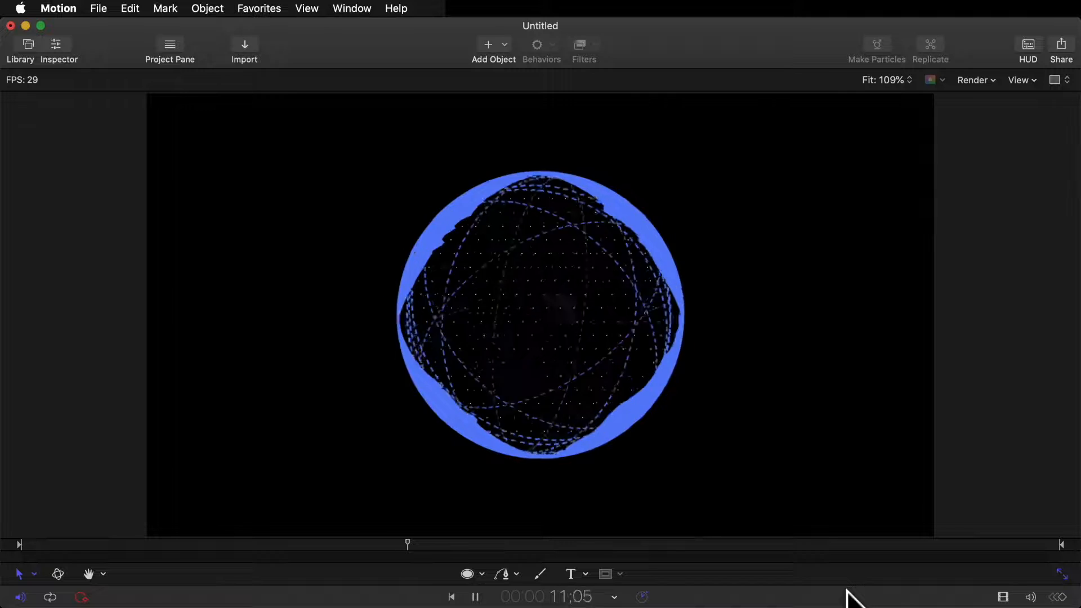
key("space")
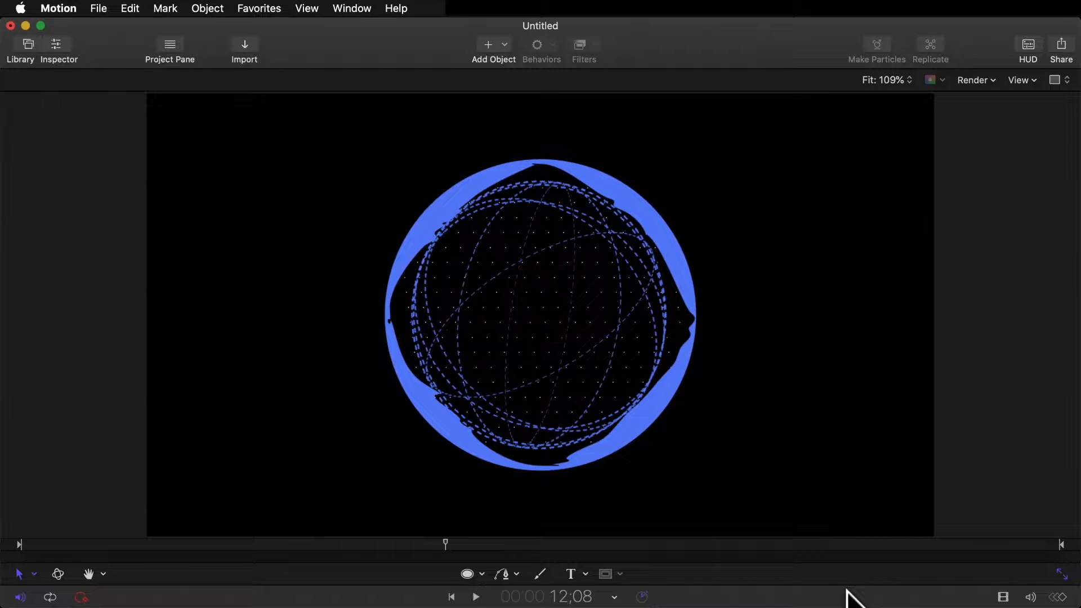
left_click_drag(443, 540, 12, 513)
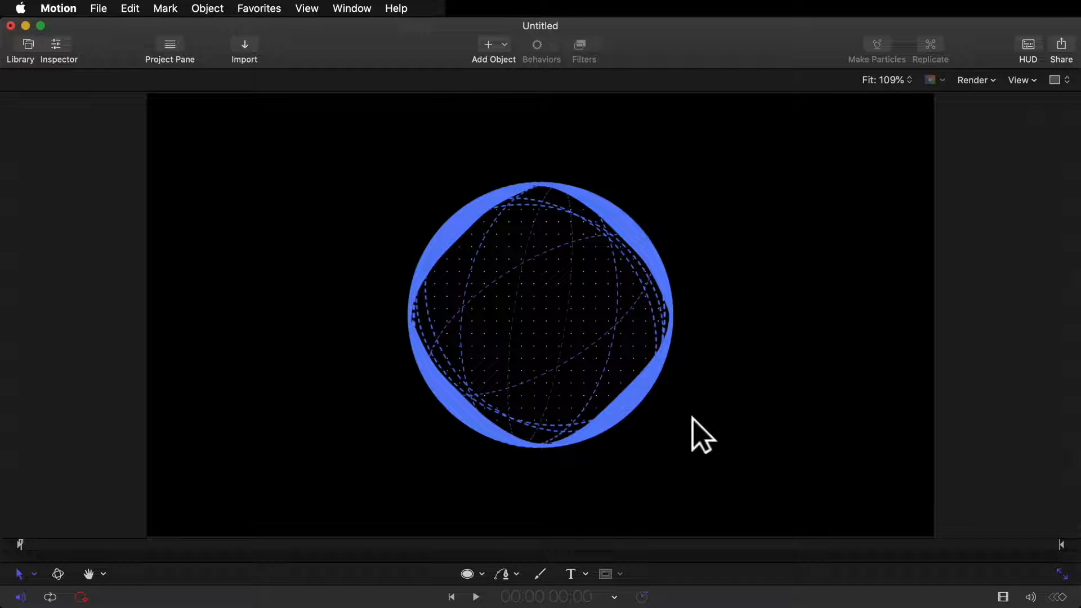
- Create a RAM preview of the project, play the rendered visualizer, and stop playback
key("super+r")
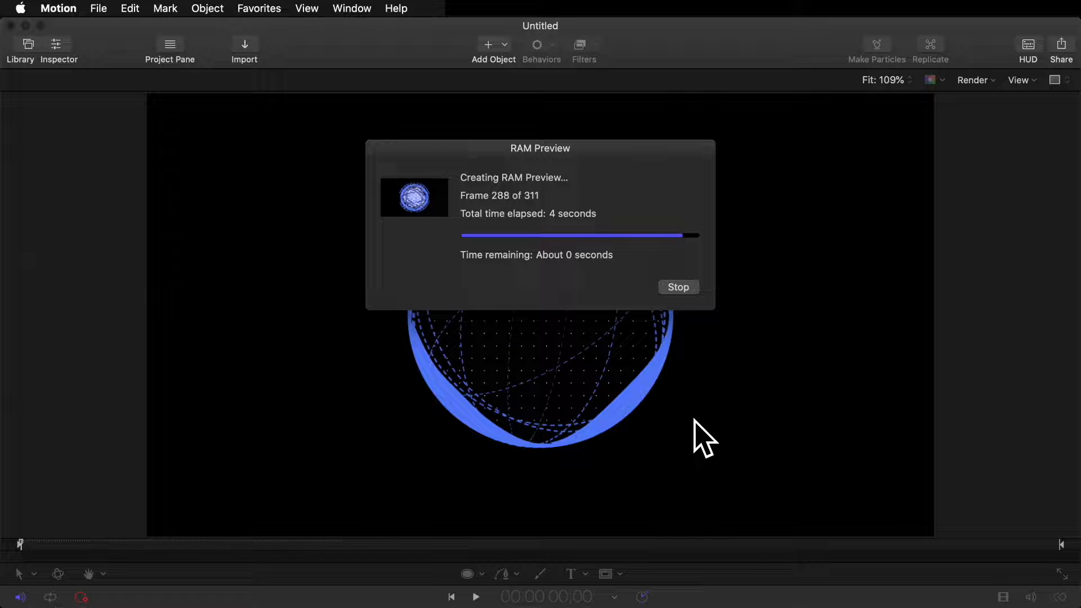
left_click(476, 597)
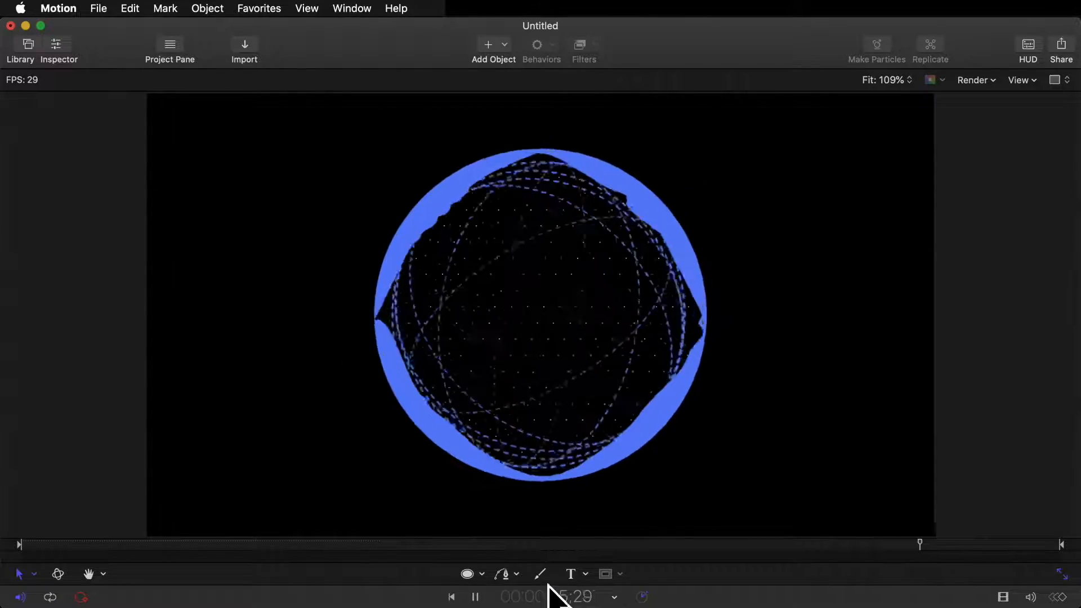
left_click(474, 596)
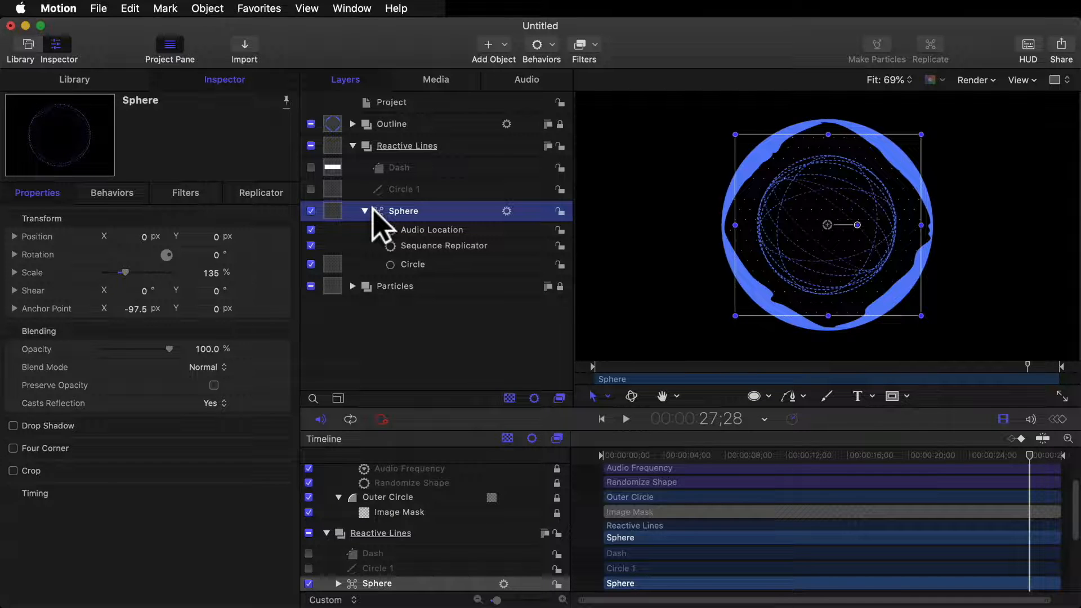
- Set the Sphere replicator's scale to 140% and move the playhead to 3;21
left_click(212, 273)
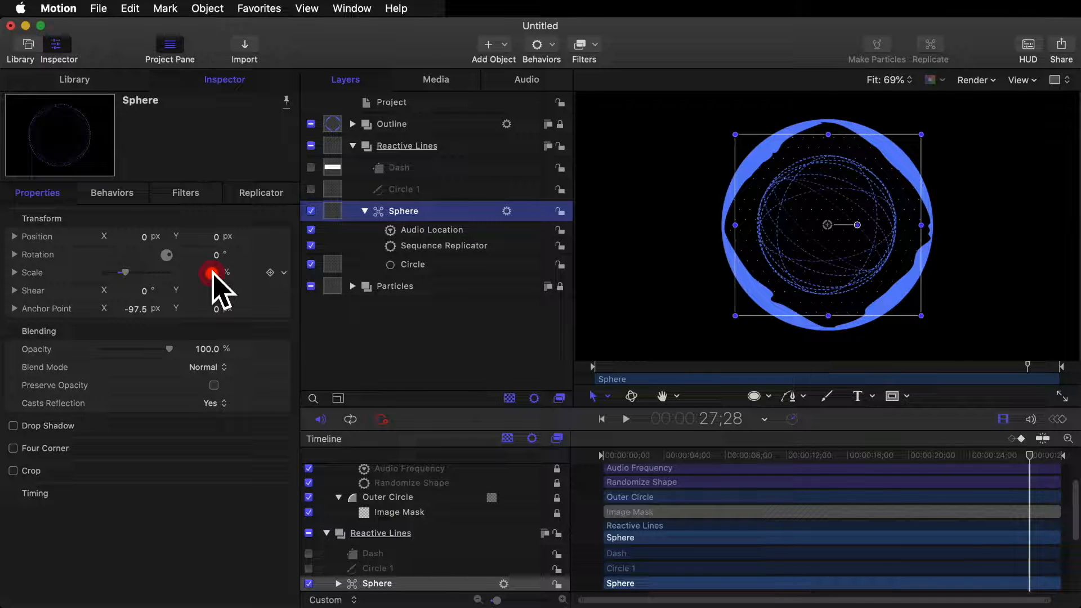
type("140")
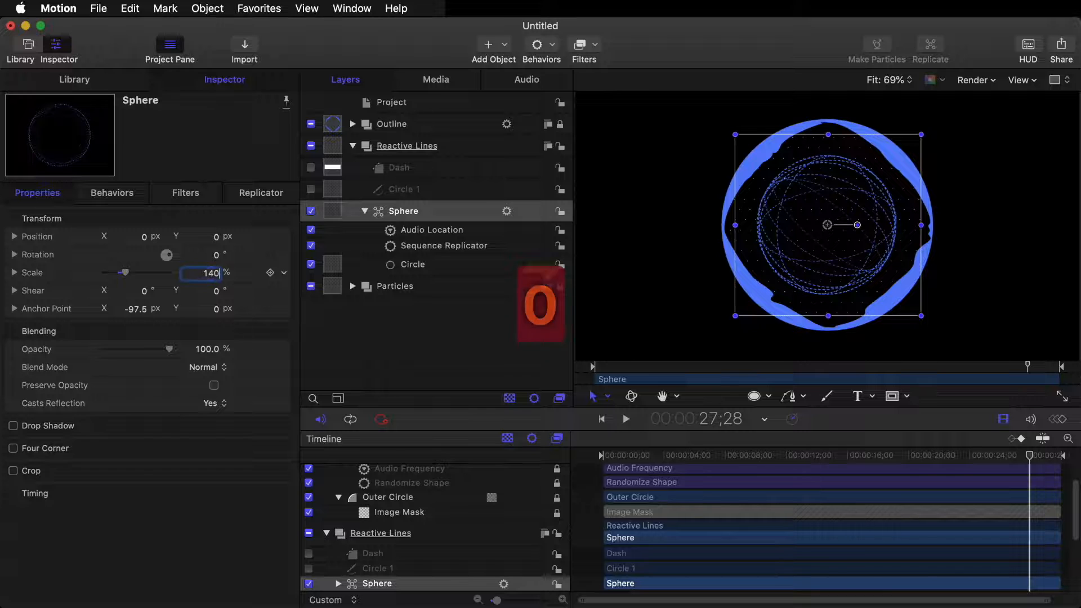
key("Return")
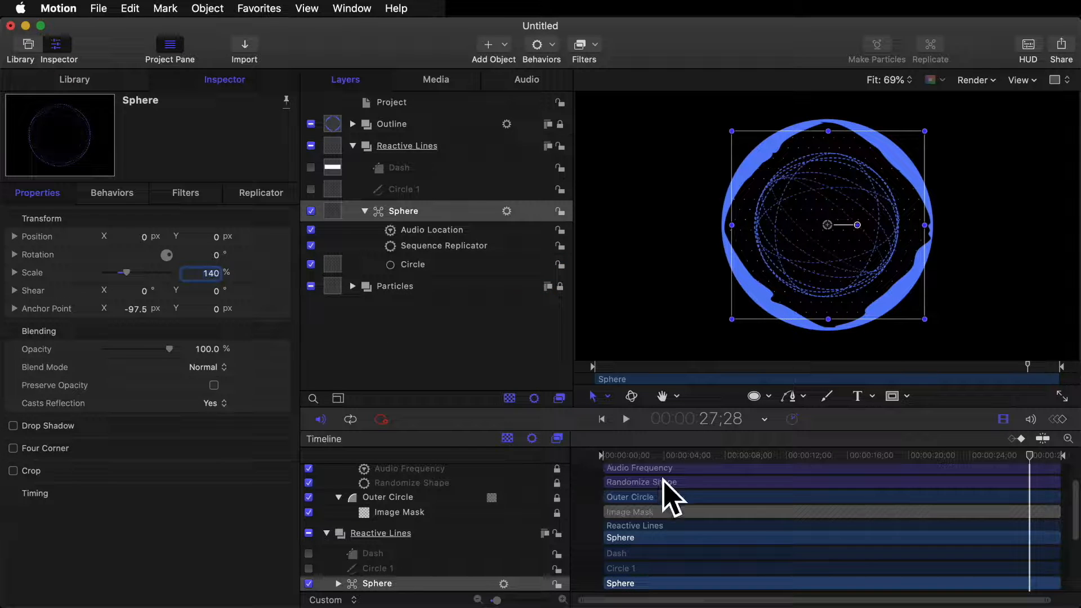
mouse_move(660, 455)
left_mouse_down()
mouse_move(643, 456)
mouse_move(659, 455)
left_mouse_up()
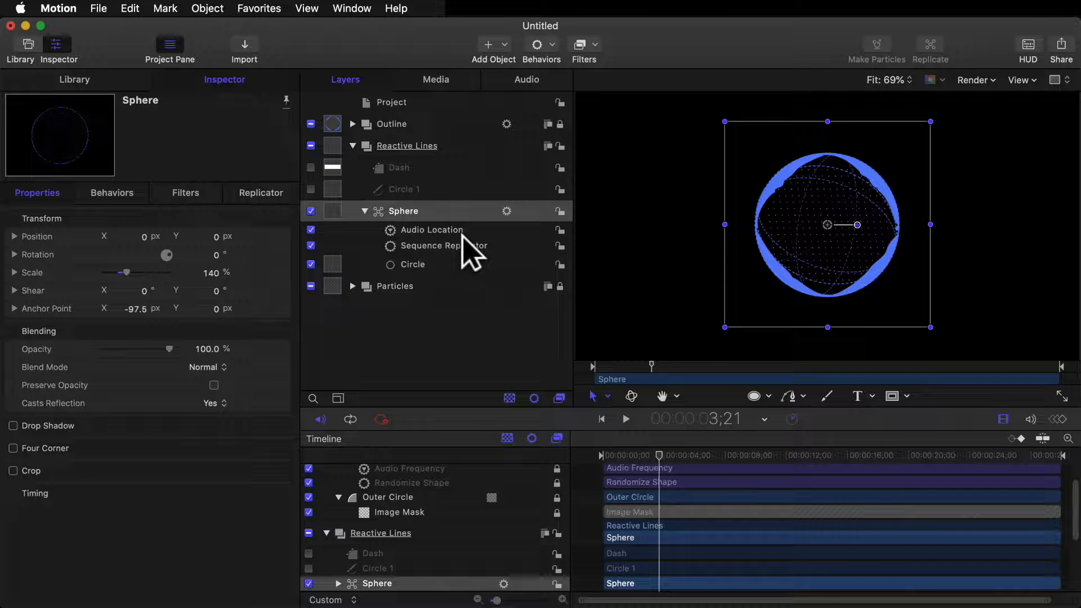
- Add an Audio parameter behavior to the Sphere replicator's scale
left_click(285, 273)
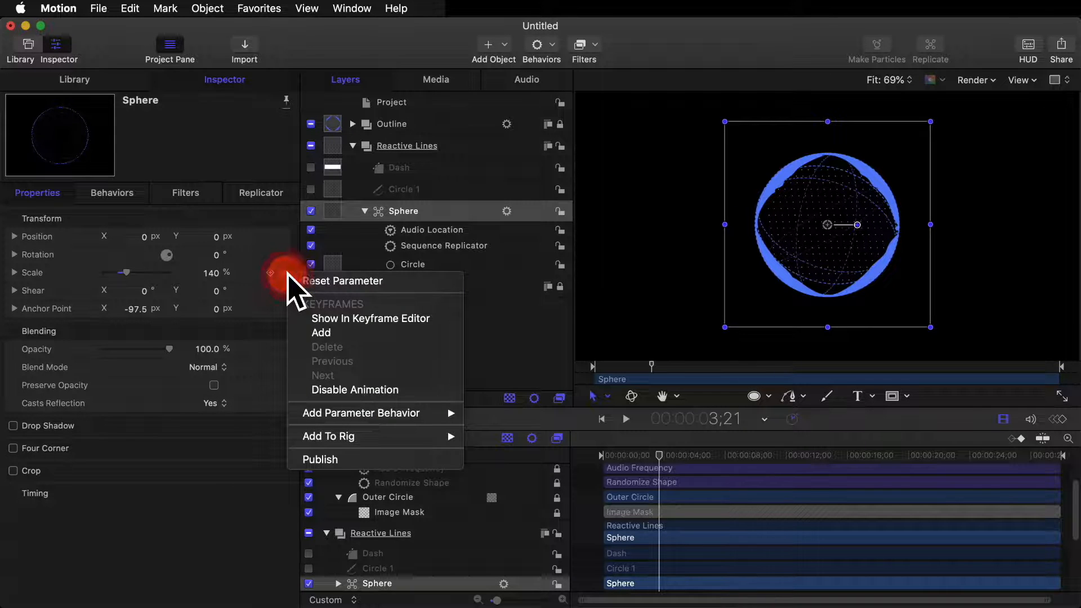
mouse_move(341, 411)
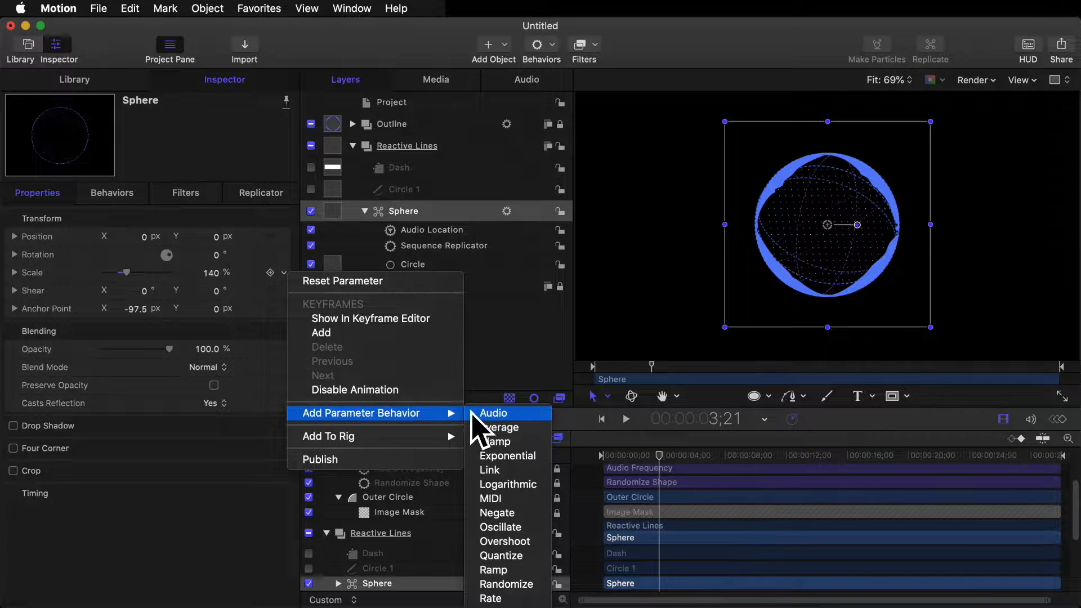
left_click(490, 414)
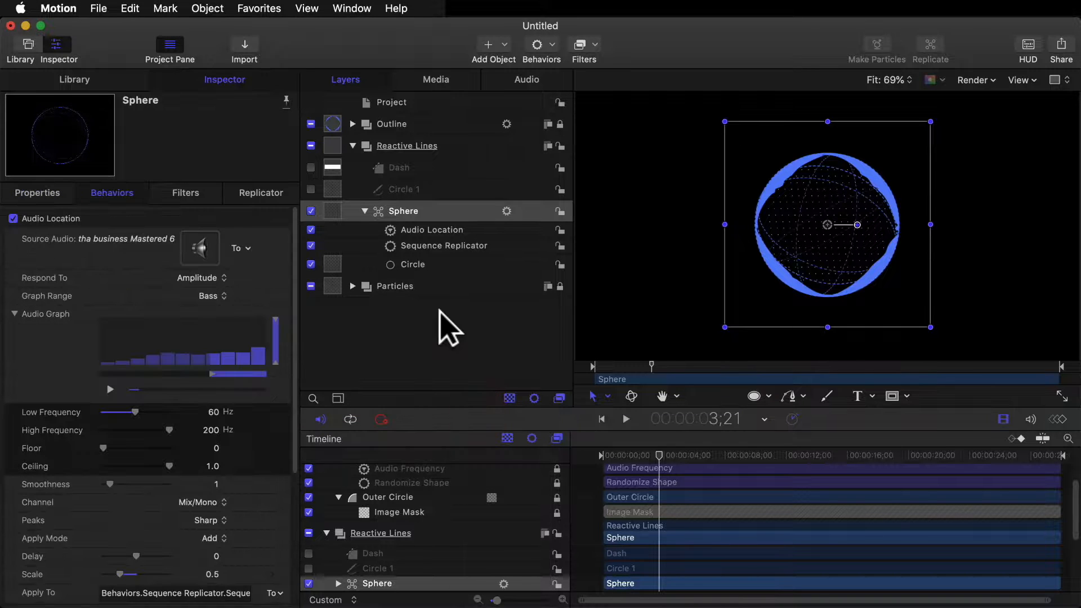
- Assign the track "tha business Mastered 6" as the Audio behavior's source and set its graph range to Bass
left_click(241, 248)
left_click(248, 254)
left_click(216, 296)
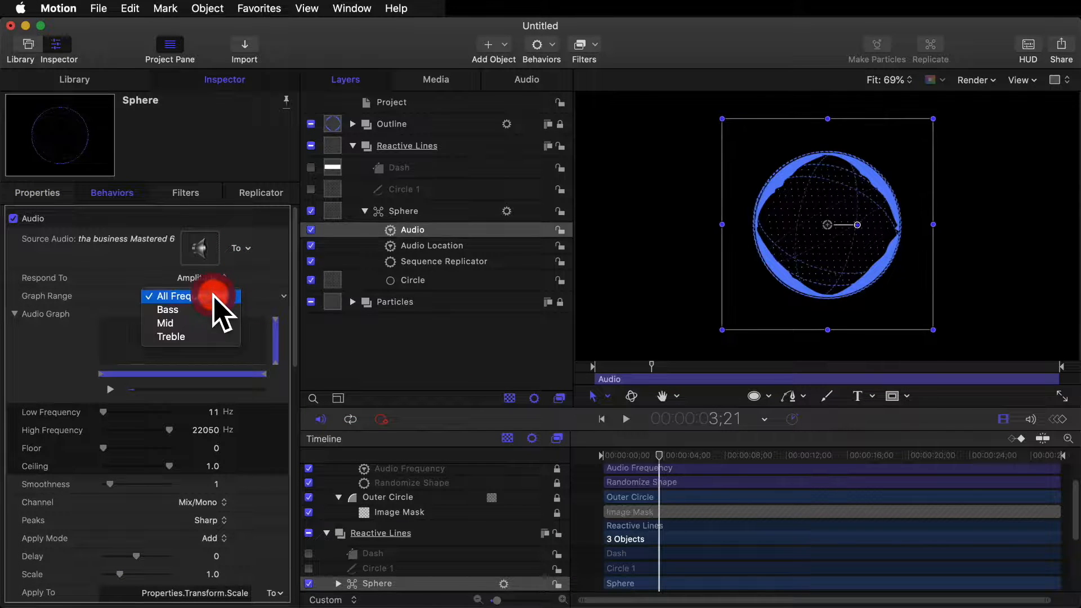
left_click(216, 307)
- Limit the Sphere's Audio scale behavior to frequencies from 60 Hz to 200 Hz
left_click(212, 411)
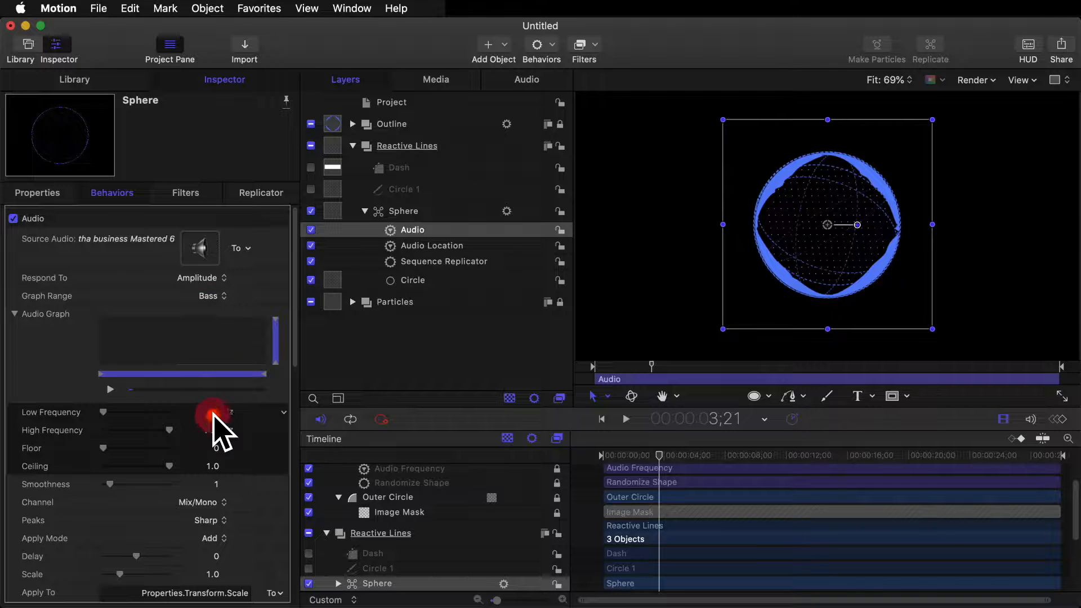
type("60")
key("Return")
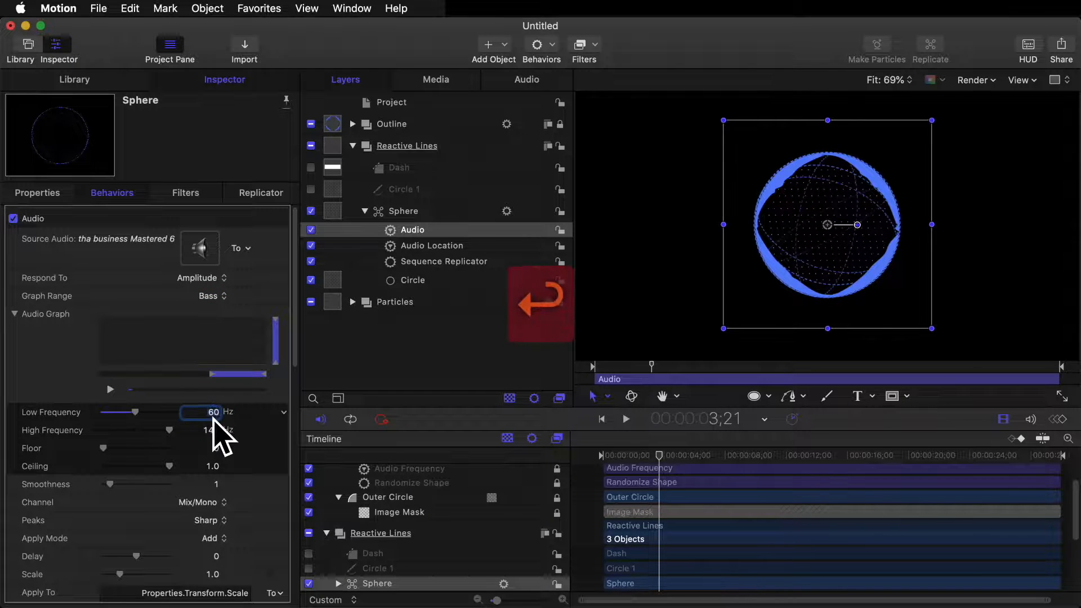
left_click(208, 429)
type("200")
key("Return")
scroll(272, 460, "down", 2)
- Return the playhead to the start, enlarge the player with the canvas fitted to the window, and play the visualizer
left_click_drag(662, 454, 585, 447)
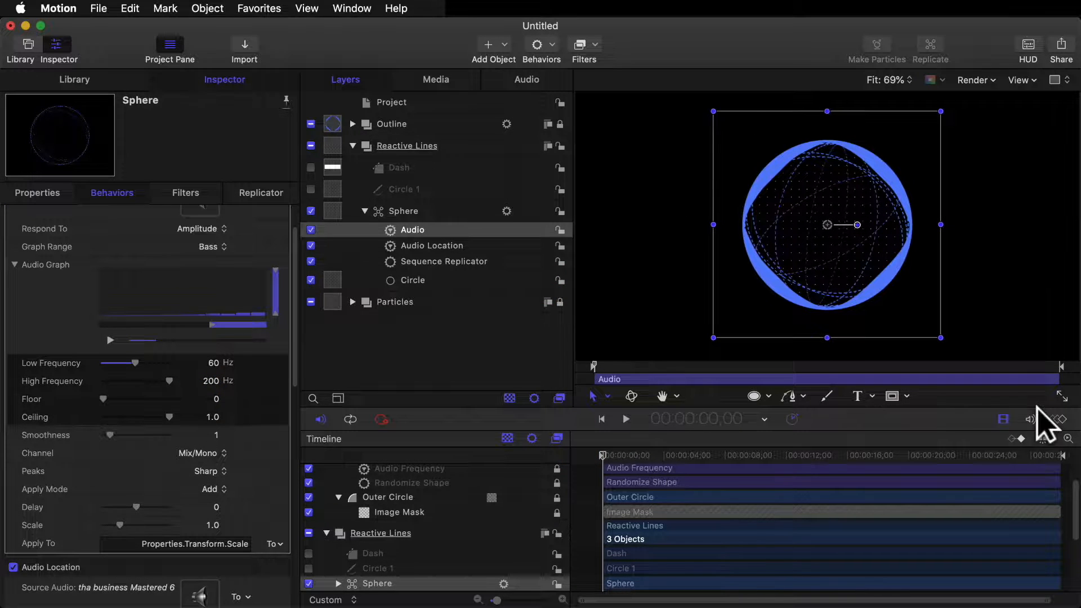
left_click(1061, 397)
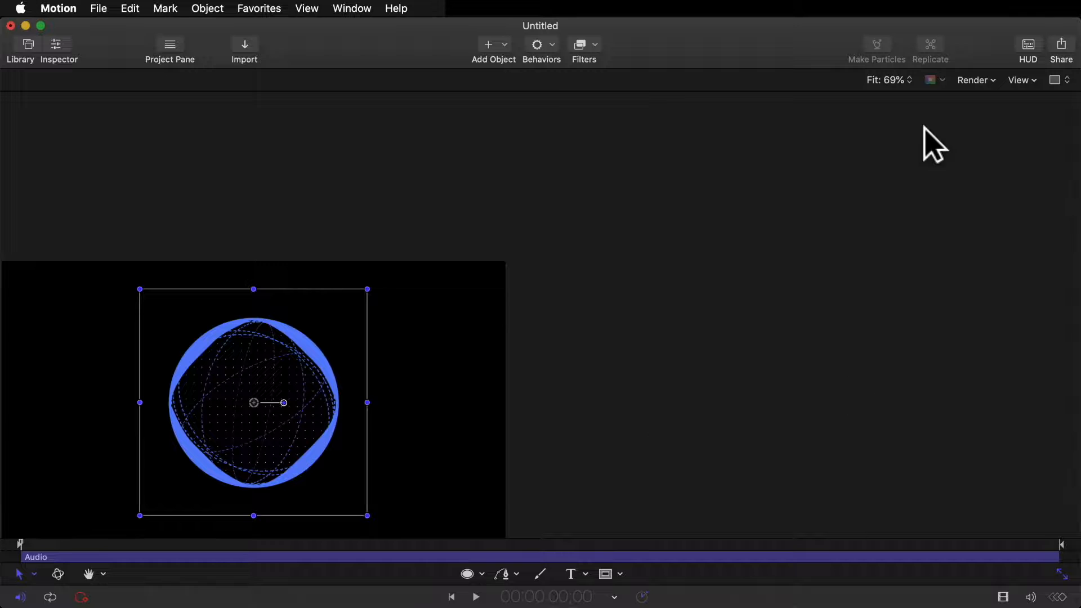
left_click(888, 81)
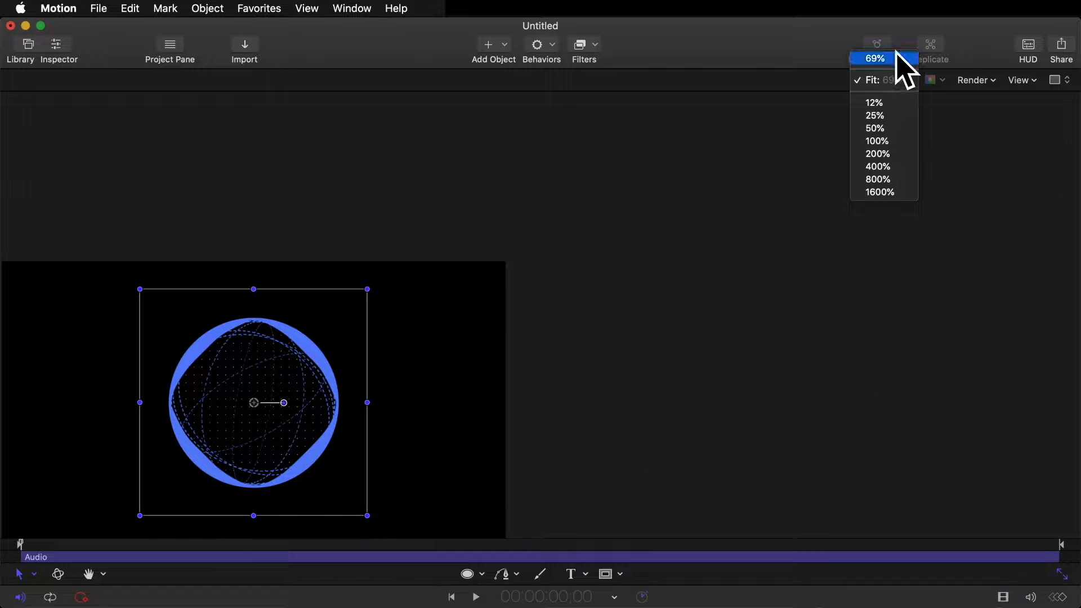
left_click(896, 59)
left_click(899, 78)
left_click(900, 97)
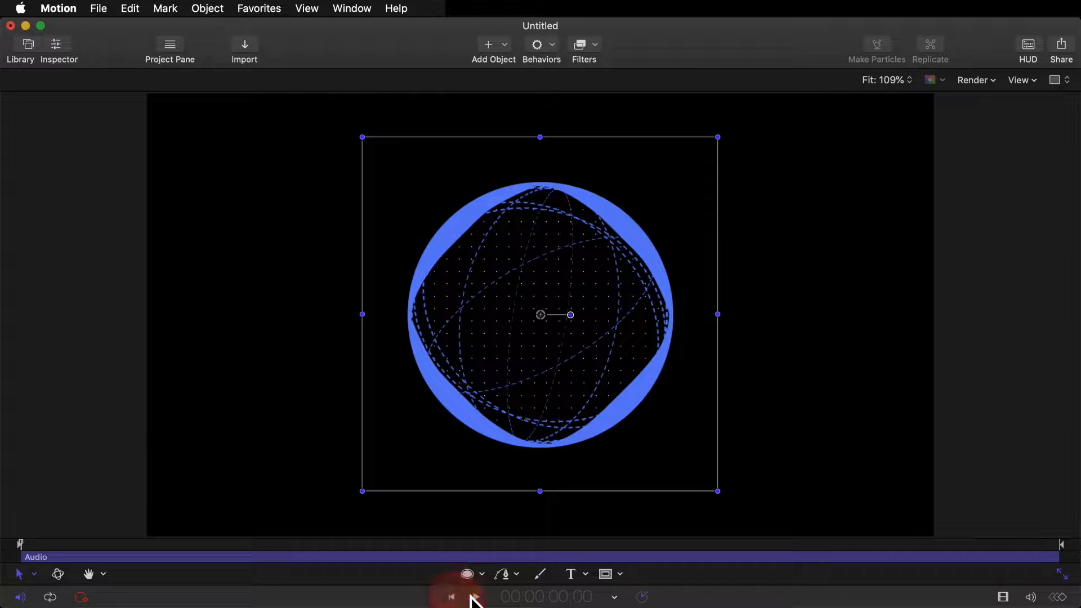
left_click(980, 503)
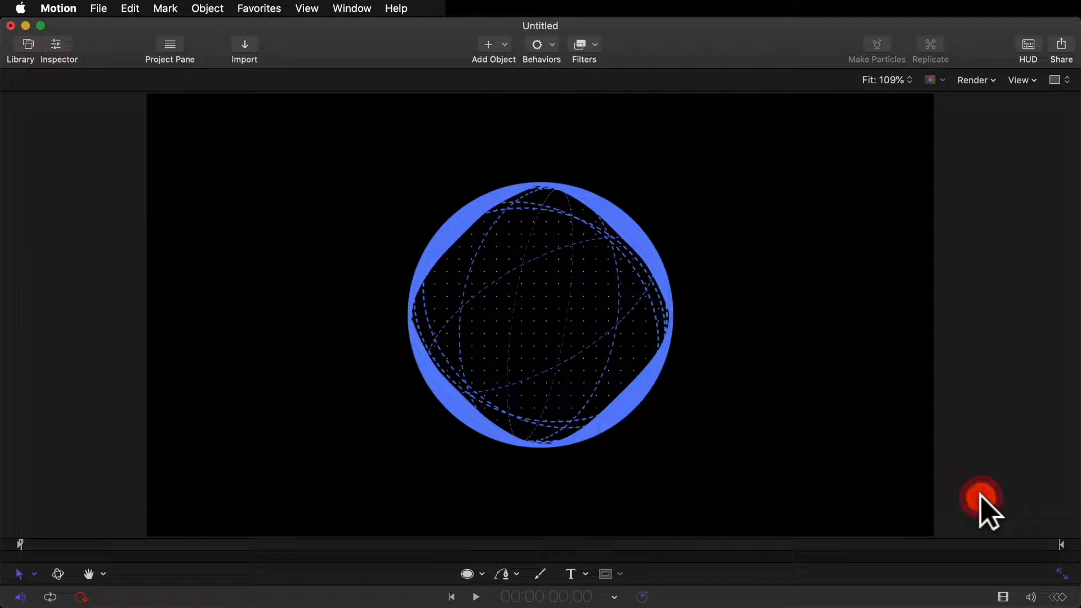
left_click(476, 597)
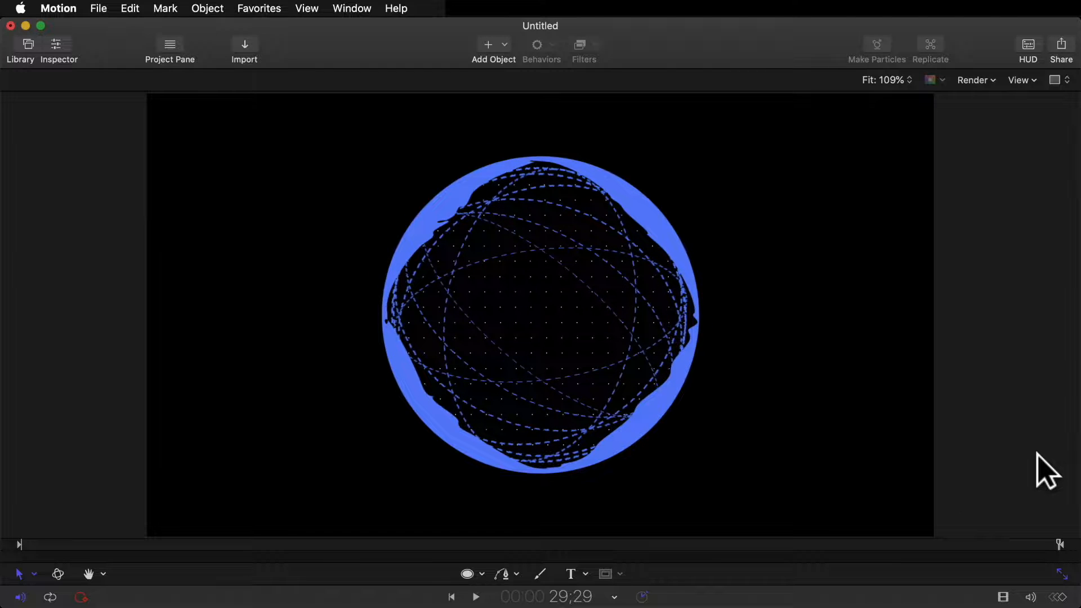
- Restore the normal player size with the side panes and timeline, and leave animation recording turned off
key("a")
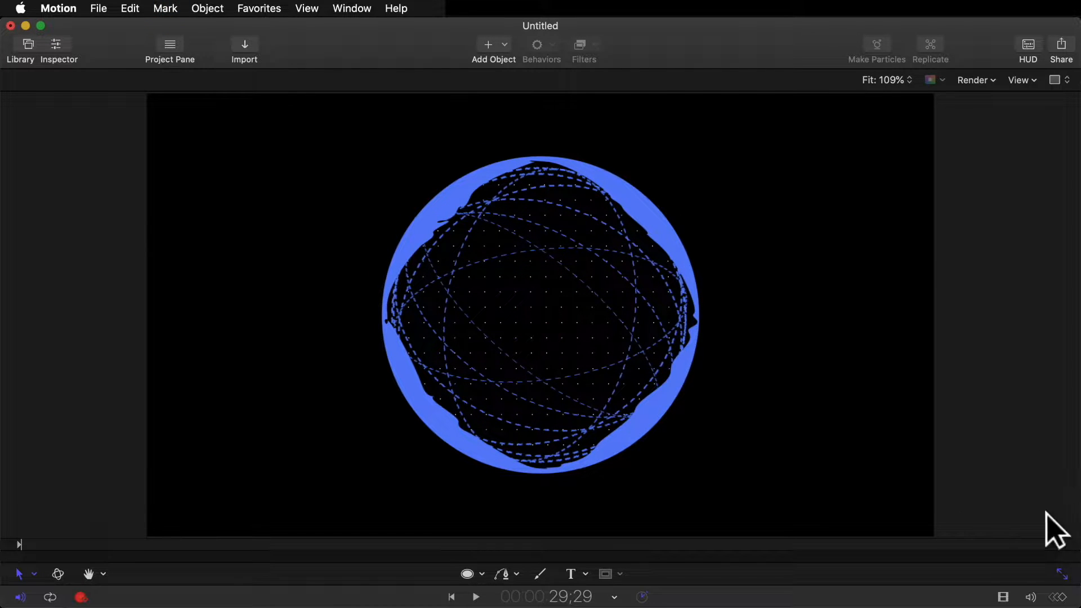
left_click(1061, 575)
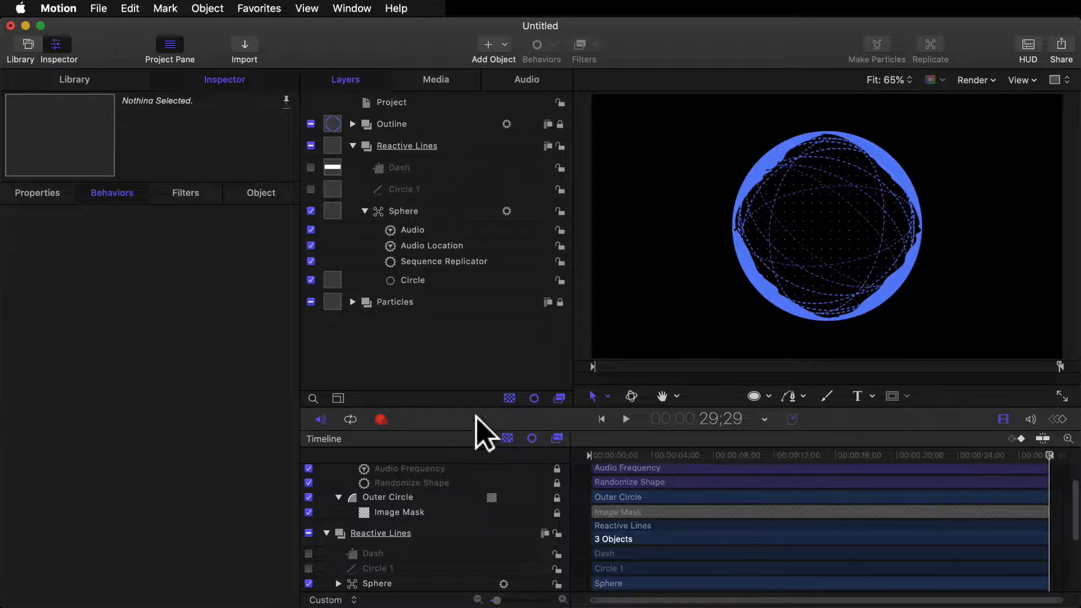
left_click(381, 419)
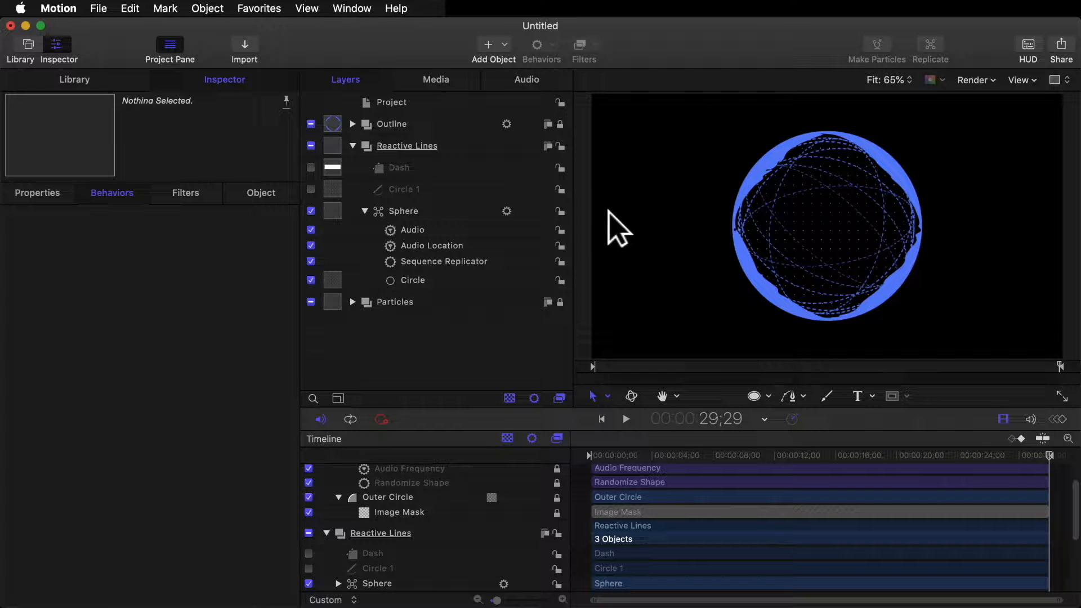
- Rename the Sphere replicator's Audio behavior as Audio Scale
double_click(479, 230)
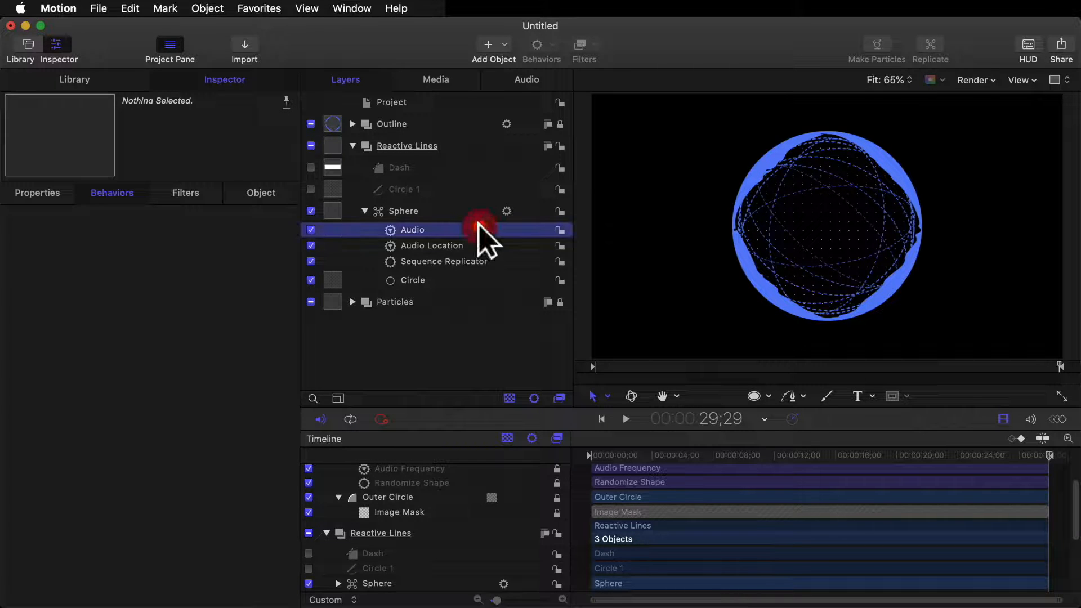
left_click(476, 228)
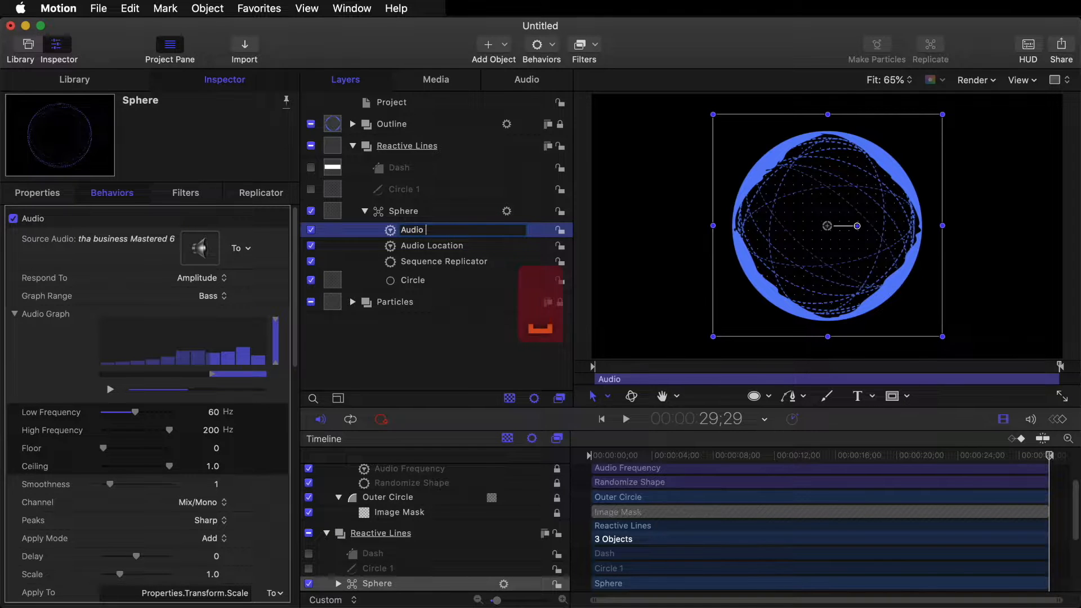
type("Scale")
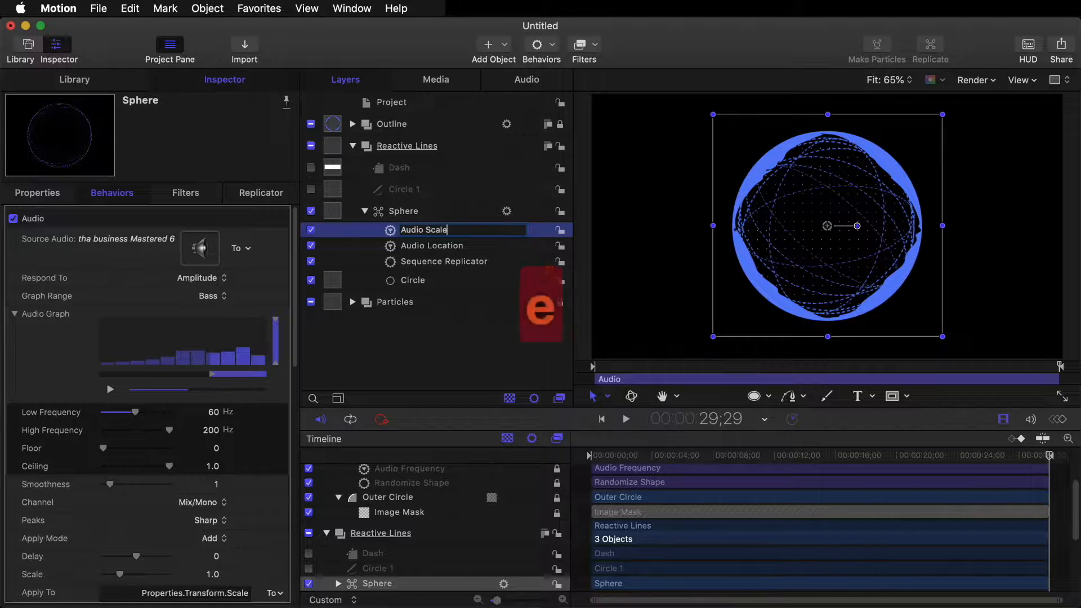
key("Return")
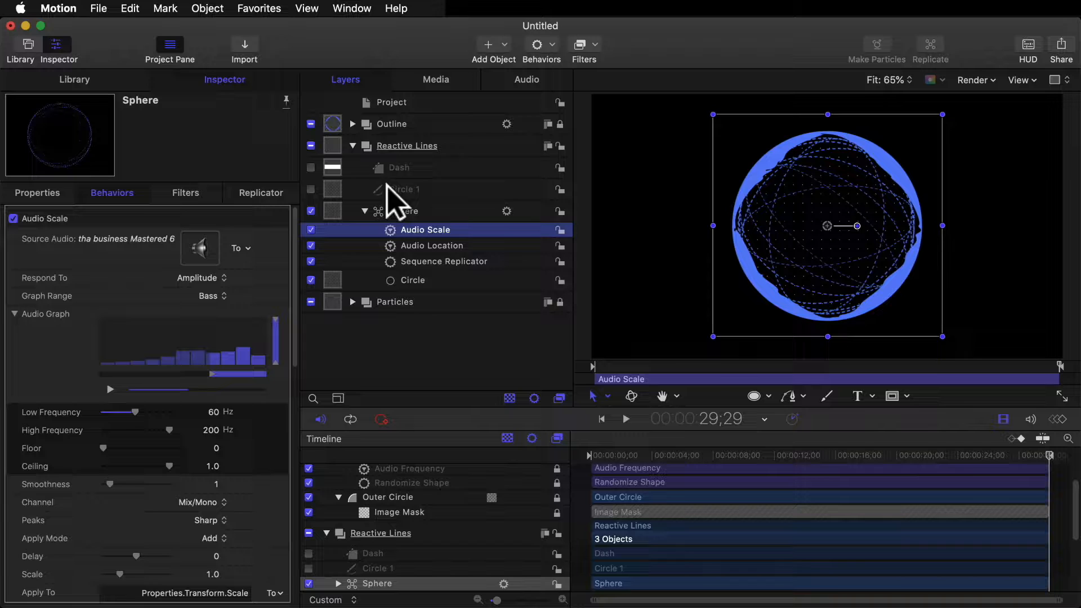
- Collapse and lock the Reactive Lines group
left_click(352, 146)
left_click(559, 146)
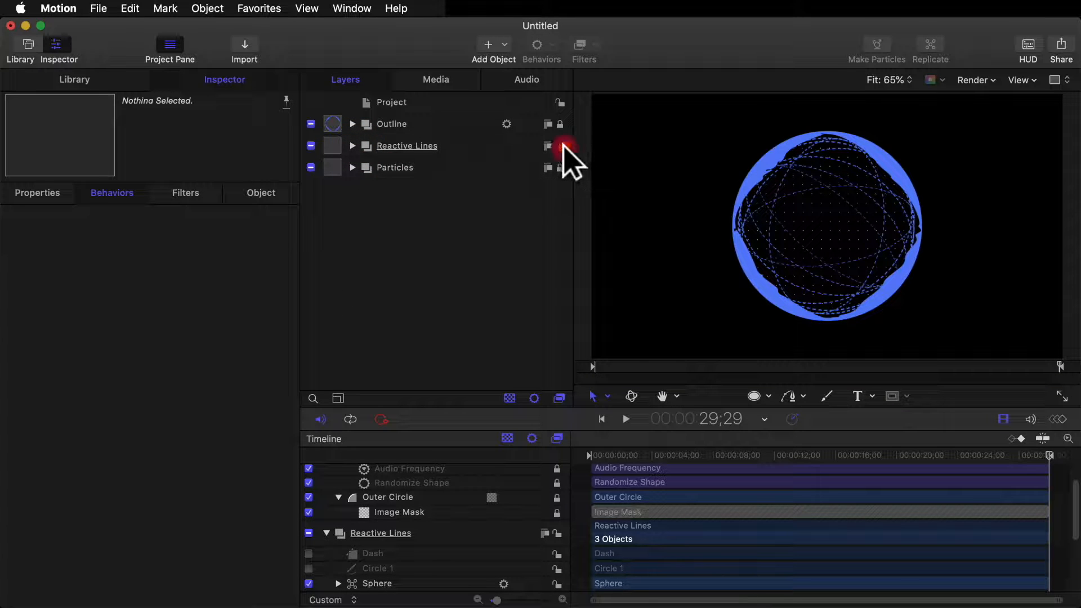